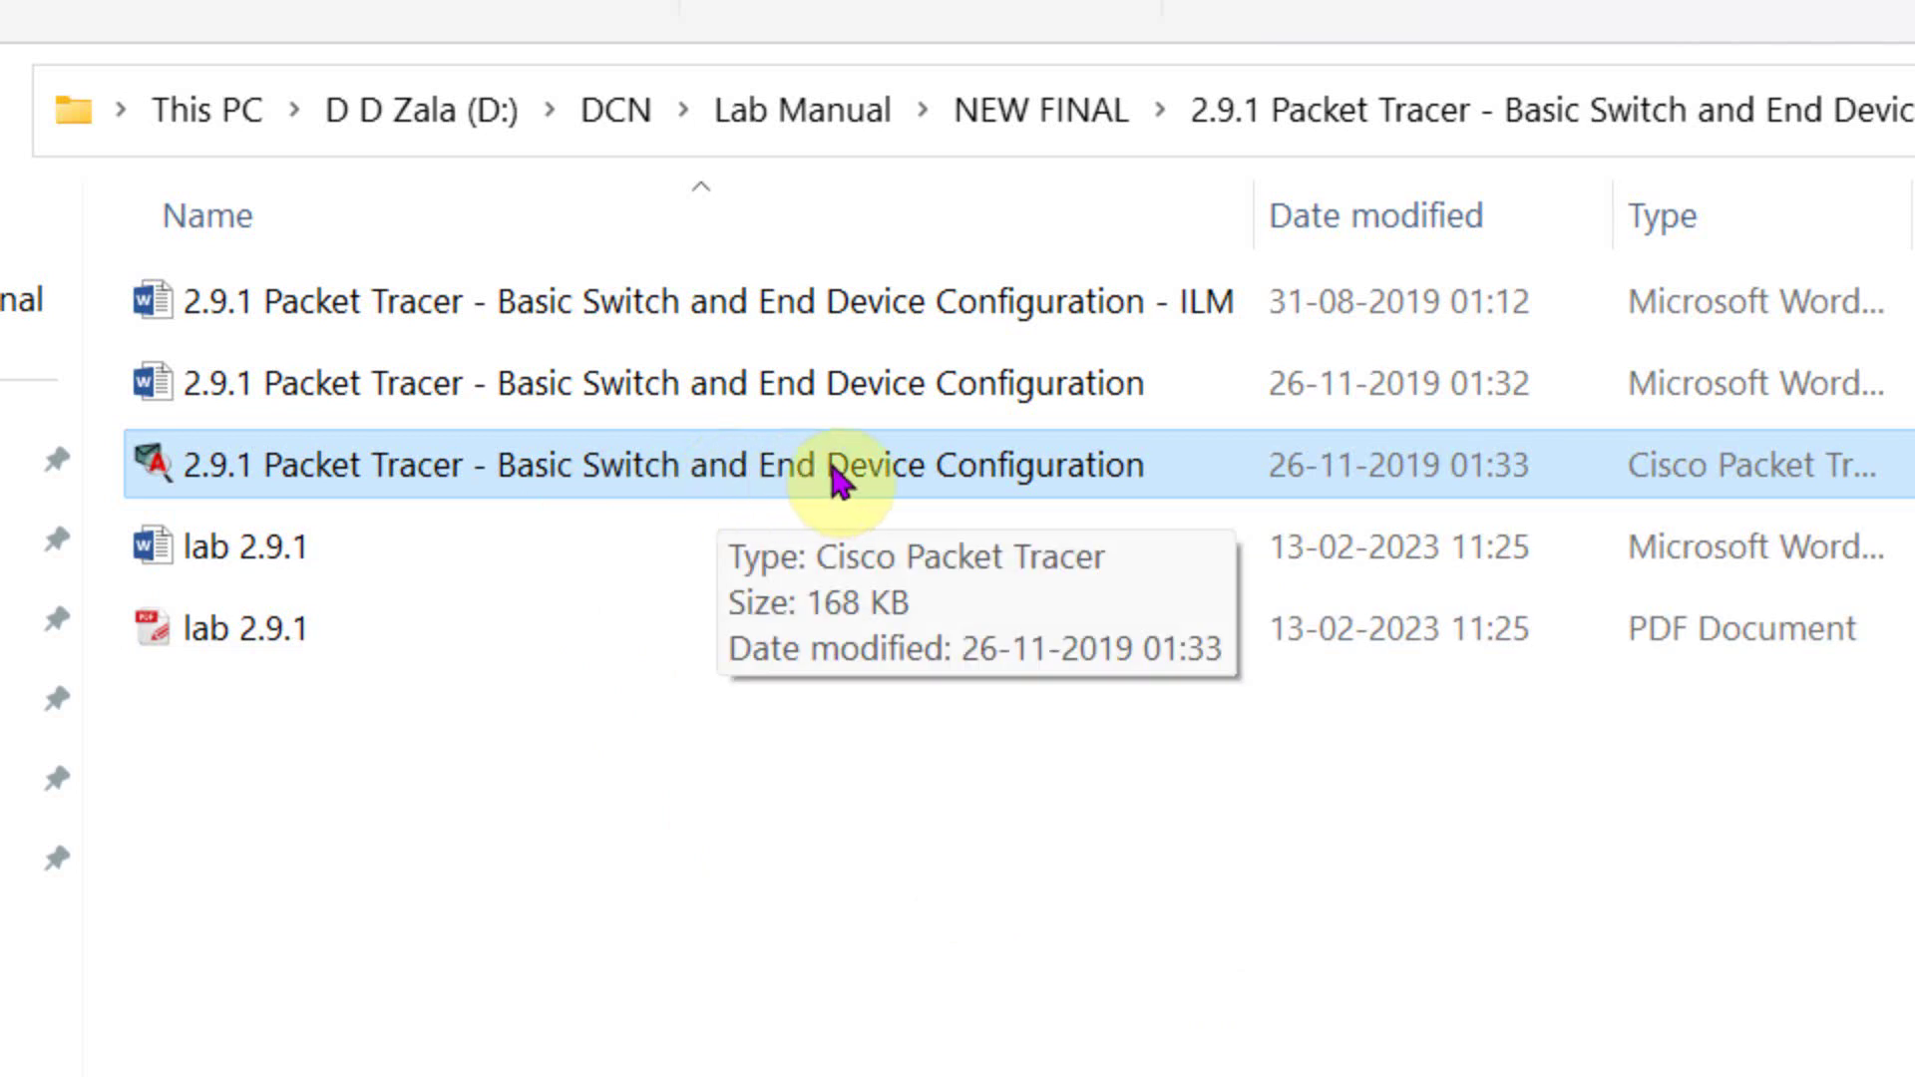
- Open the '2.9.1 Packet Tracer - Basic Switch and End Device Configuration' activity file from NEW FINAL
left_click(393, 393)
left_click(393, 480)
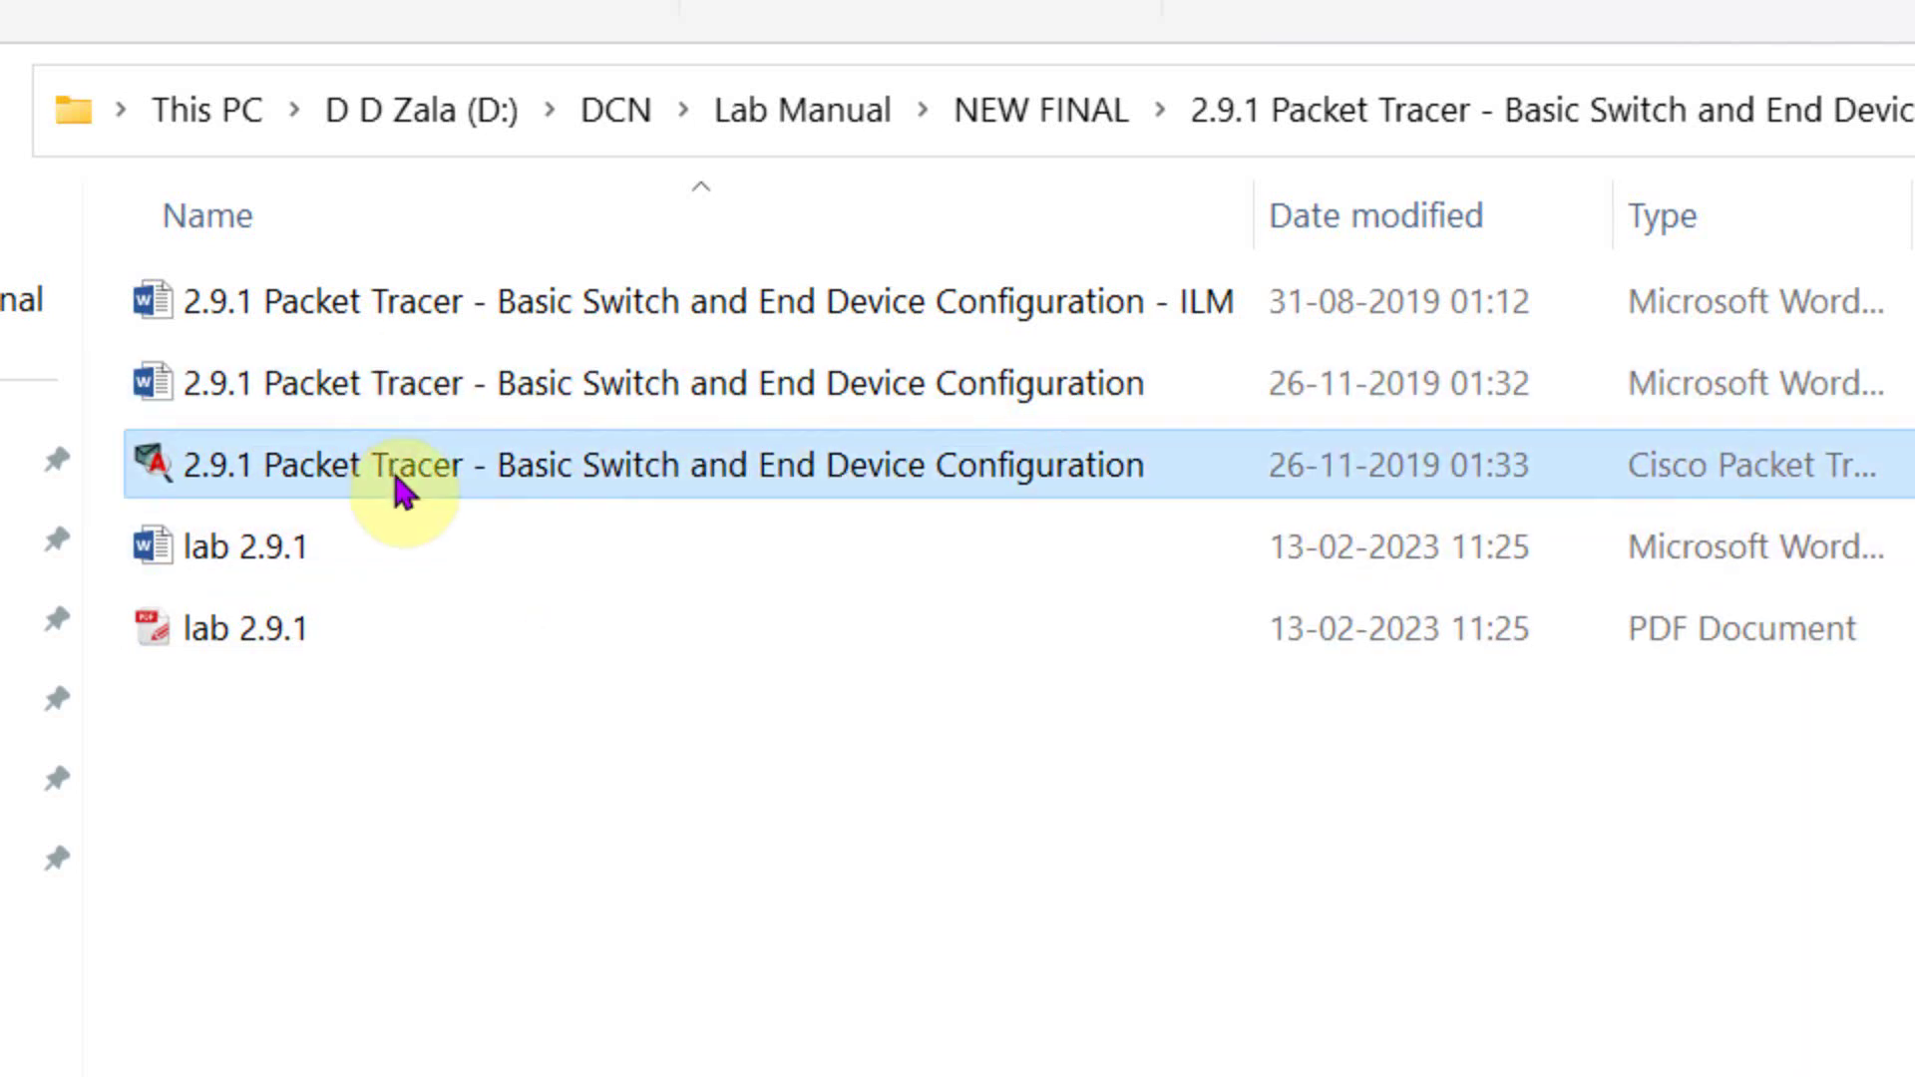
left_click(402, 399)
left_click(454, 484)
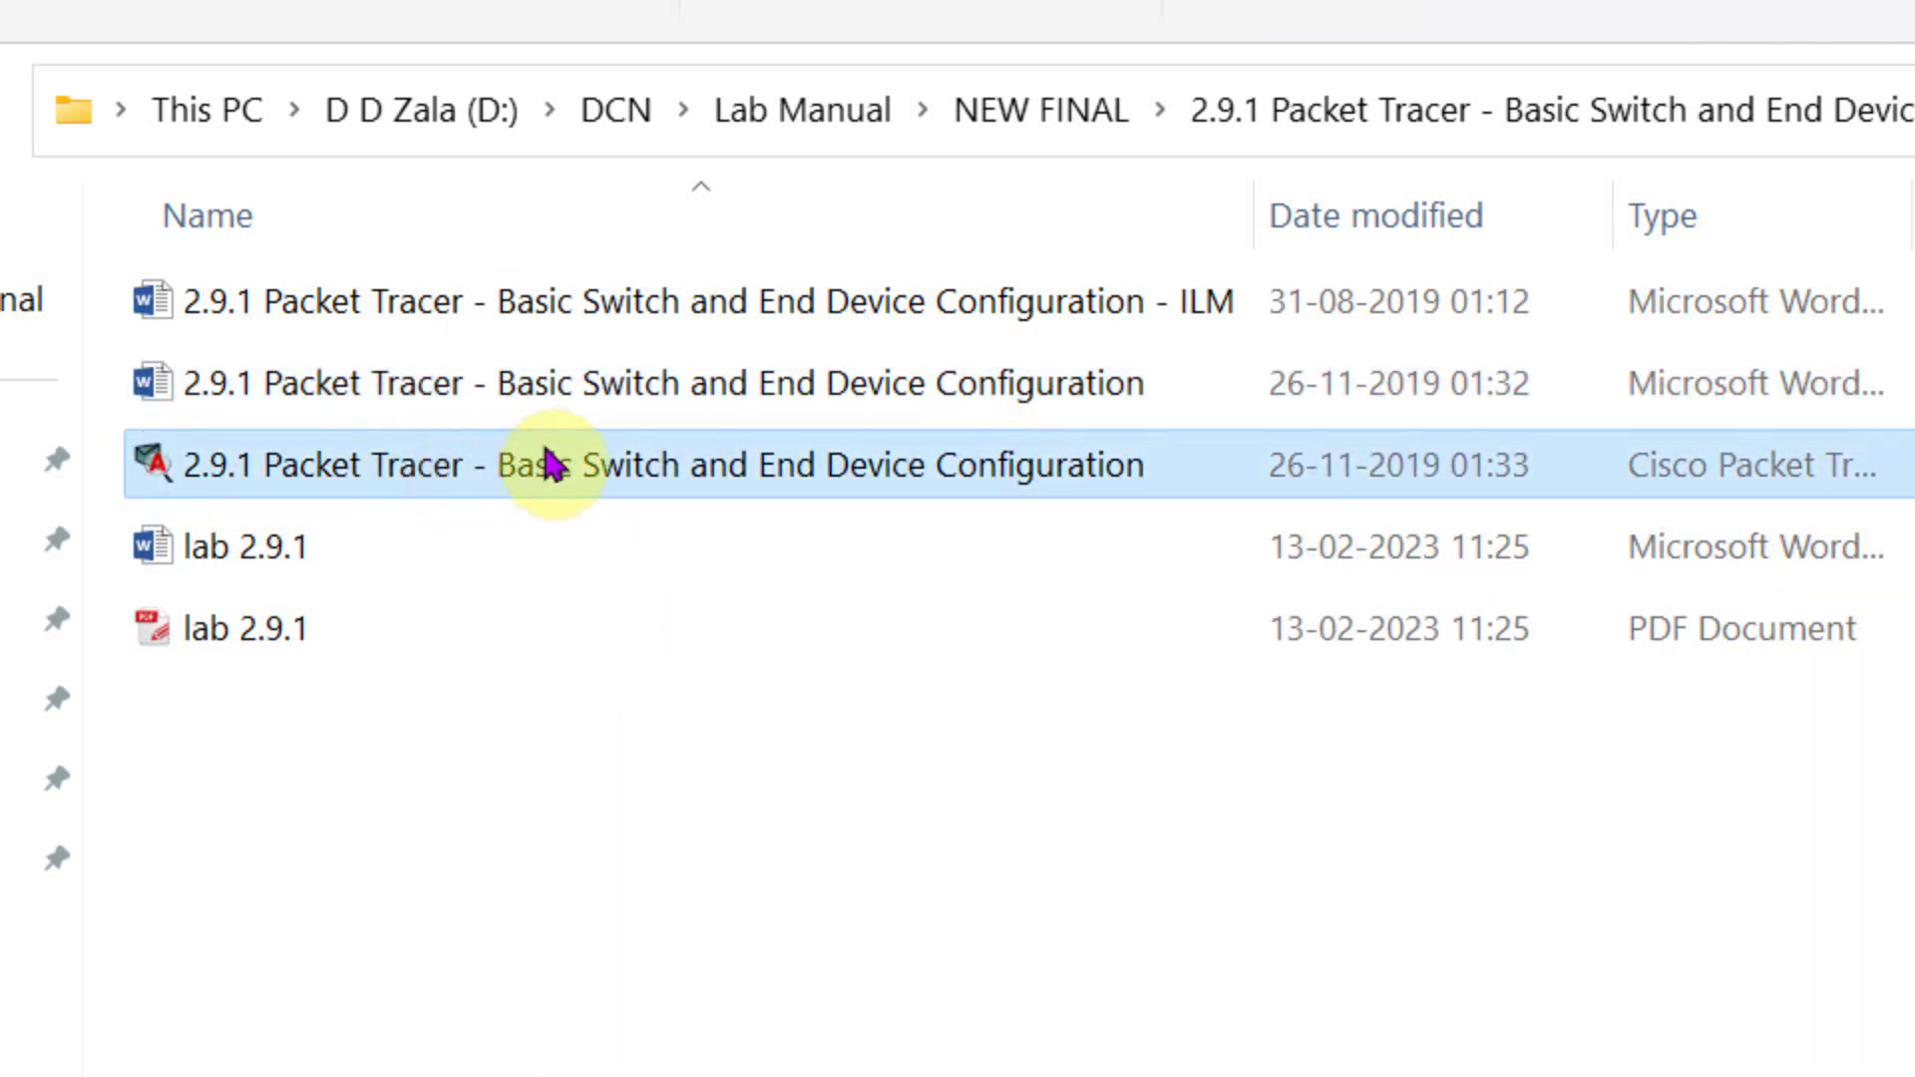
double_click(454, 479)
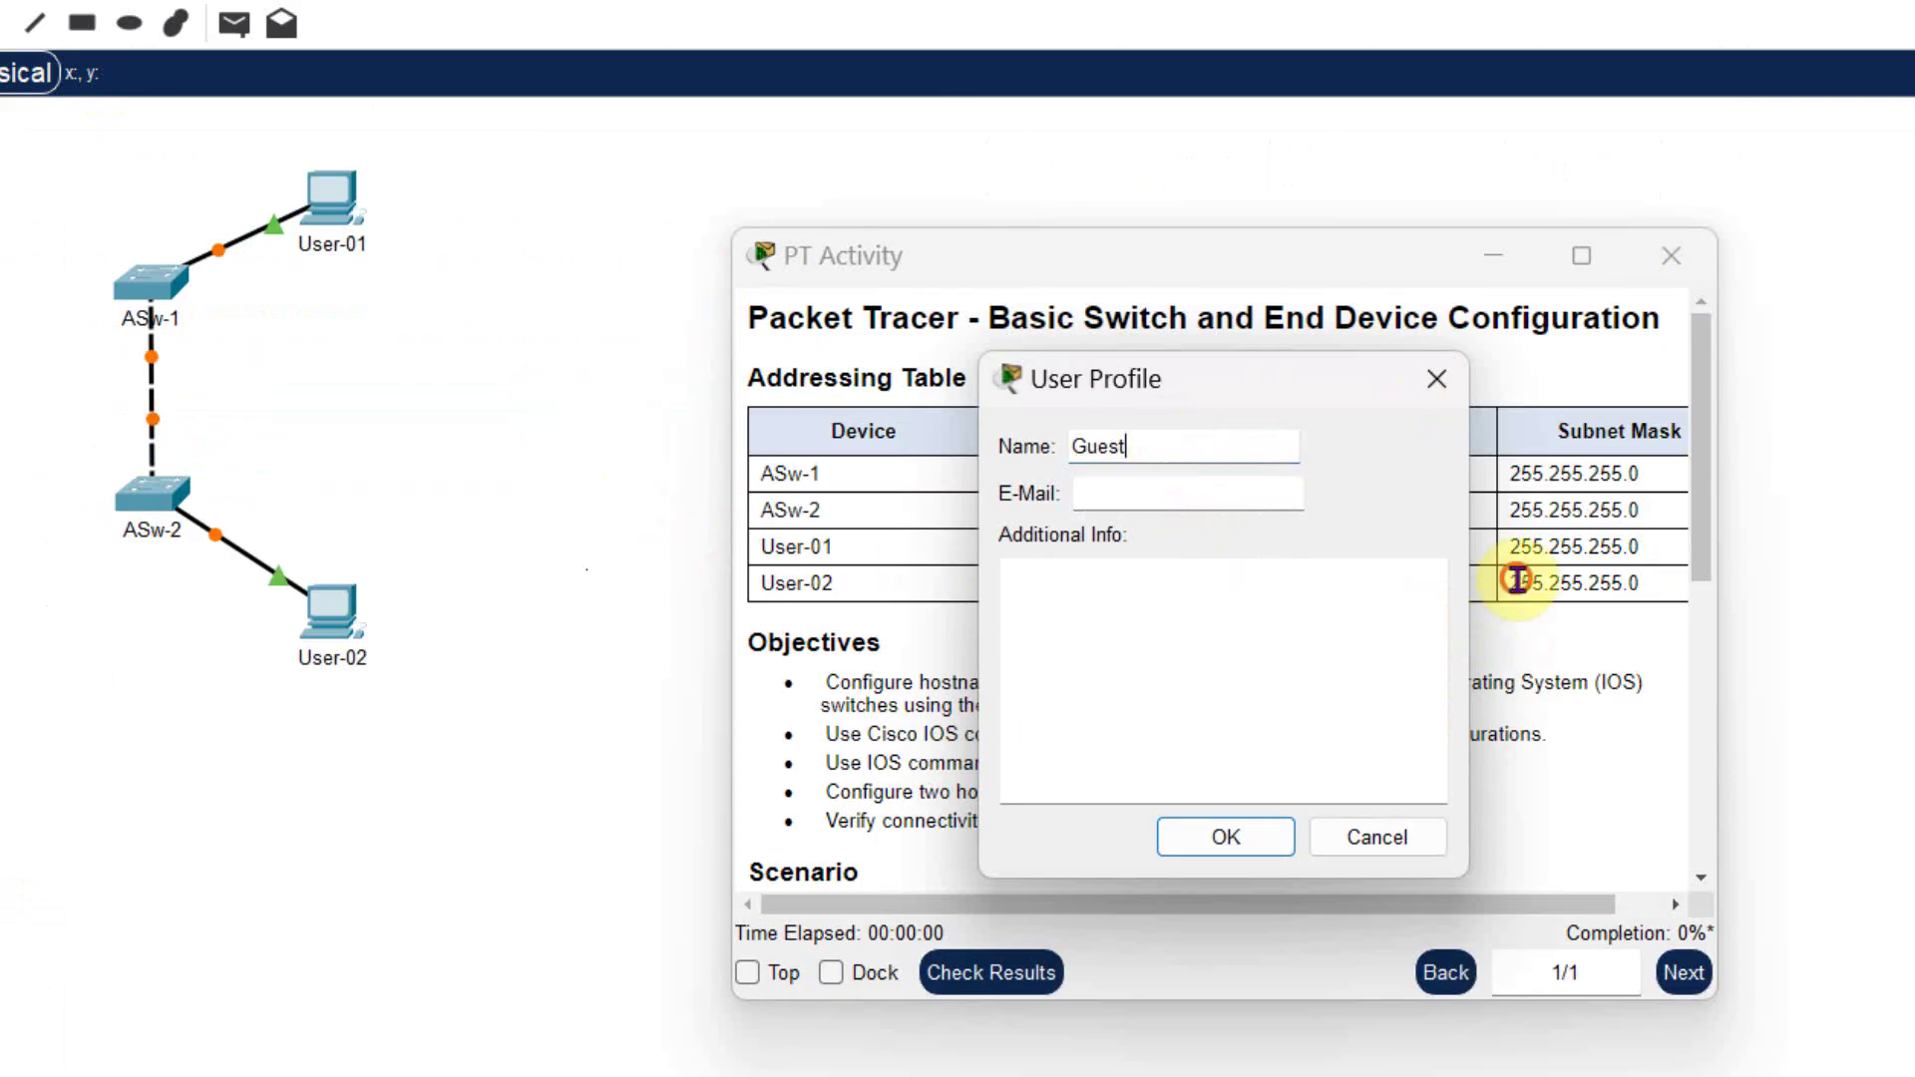
- Replace Guest with the user's name, add the e-mail and date 23 02 2023, and save the profile
left_click_drag(1137, 447, 954, 454)
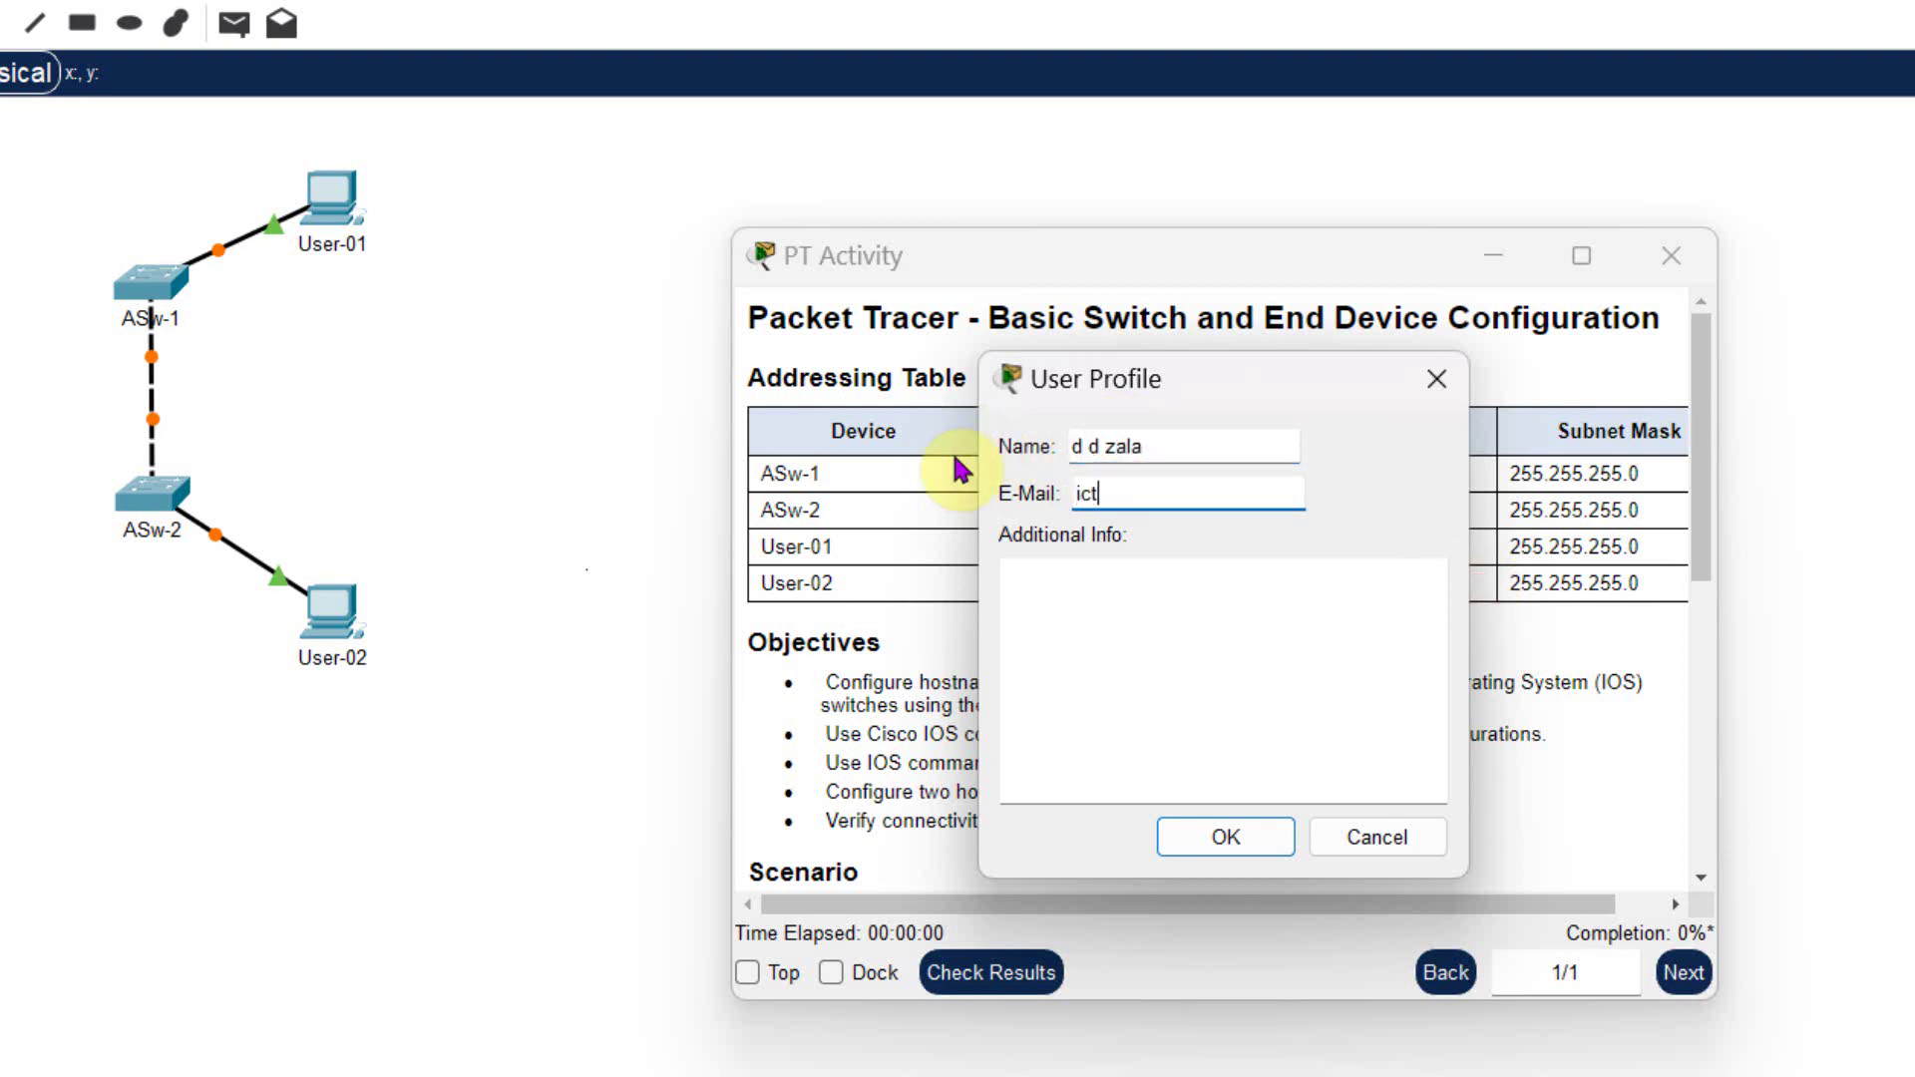
left_click(1274, 713)
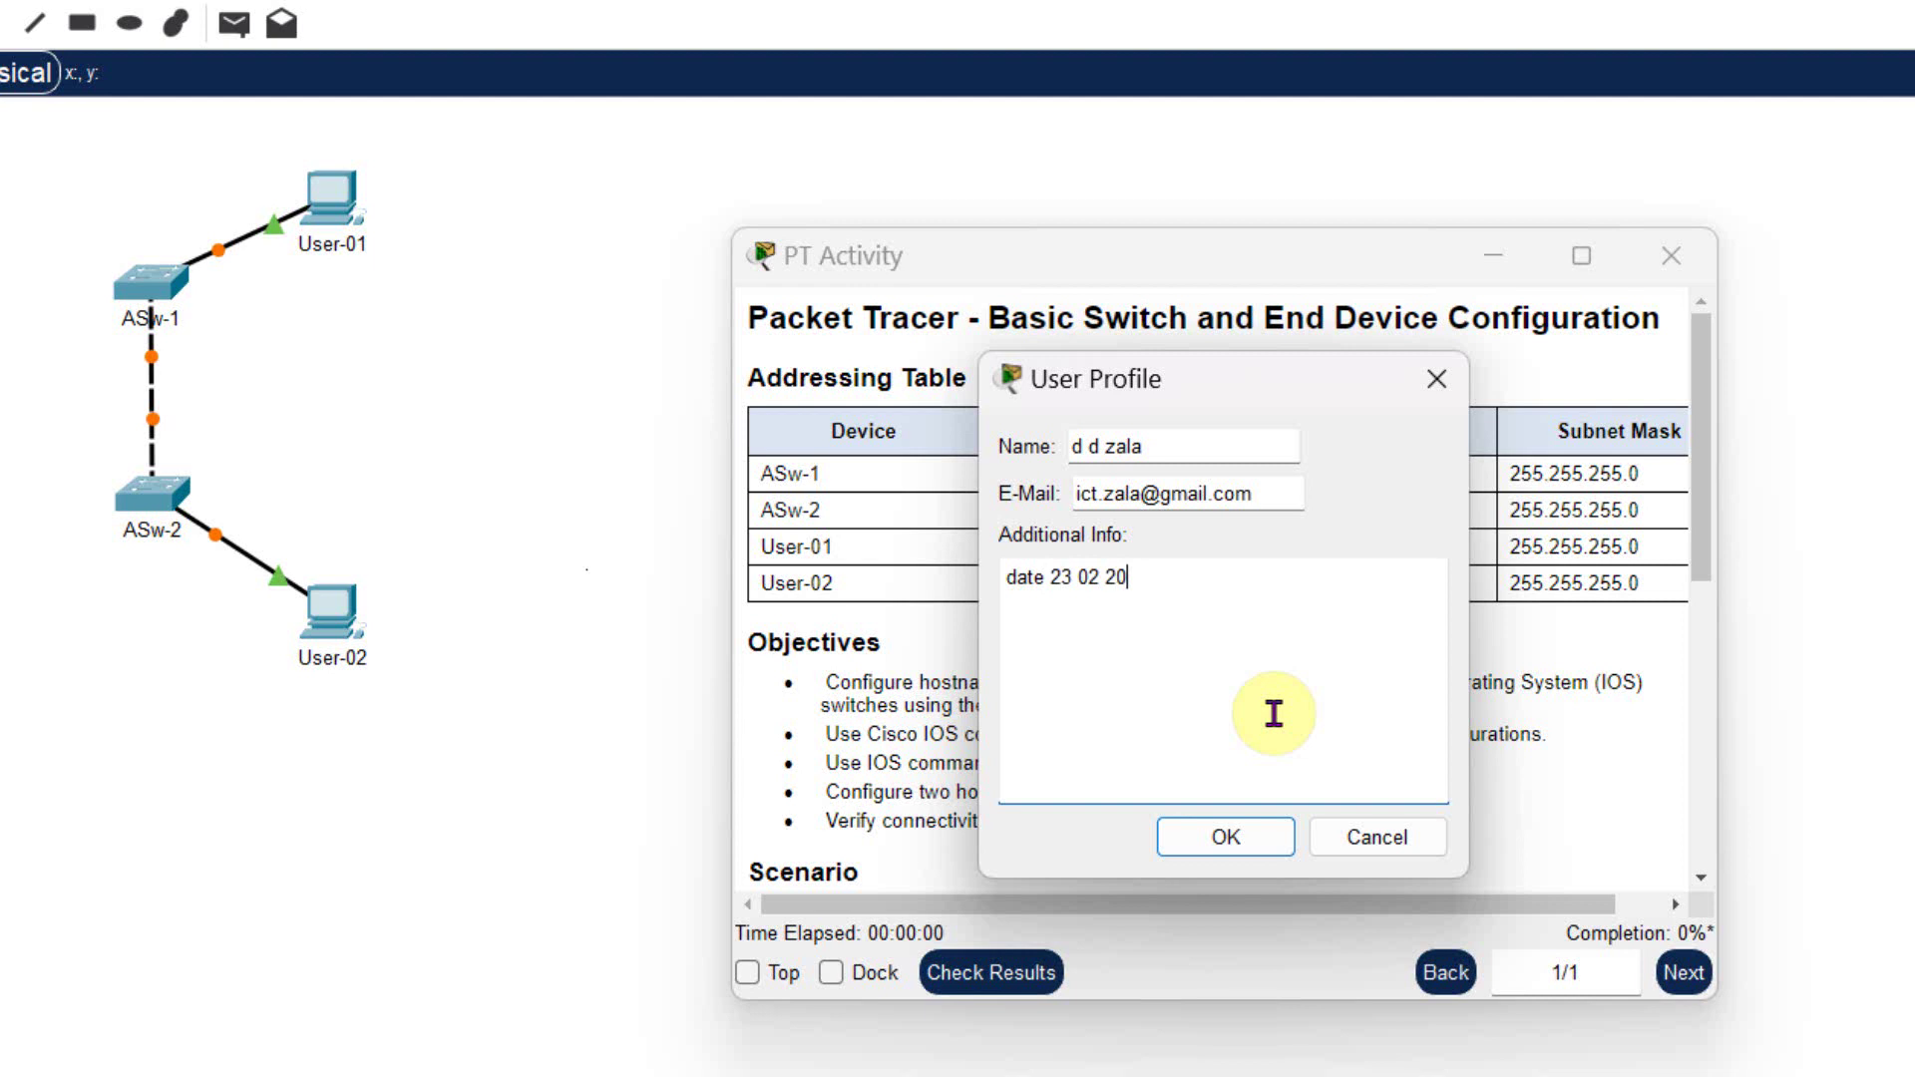
left_click(1219, 843)
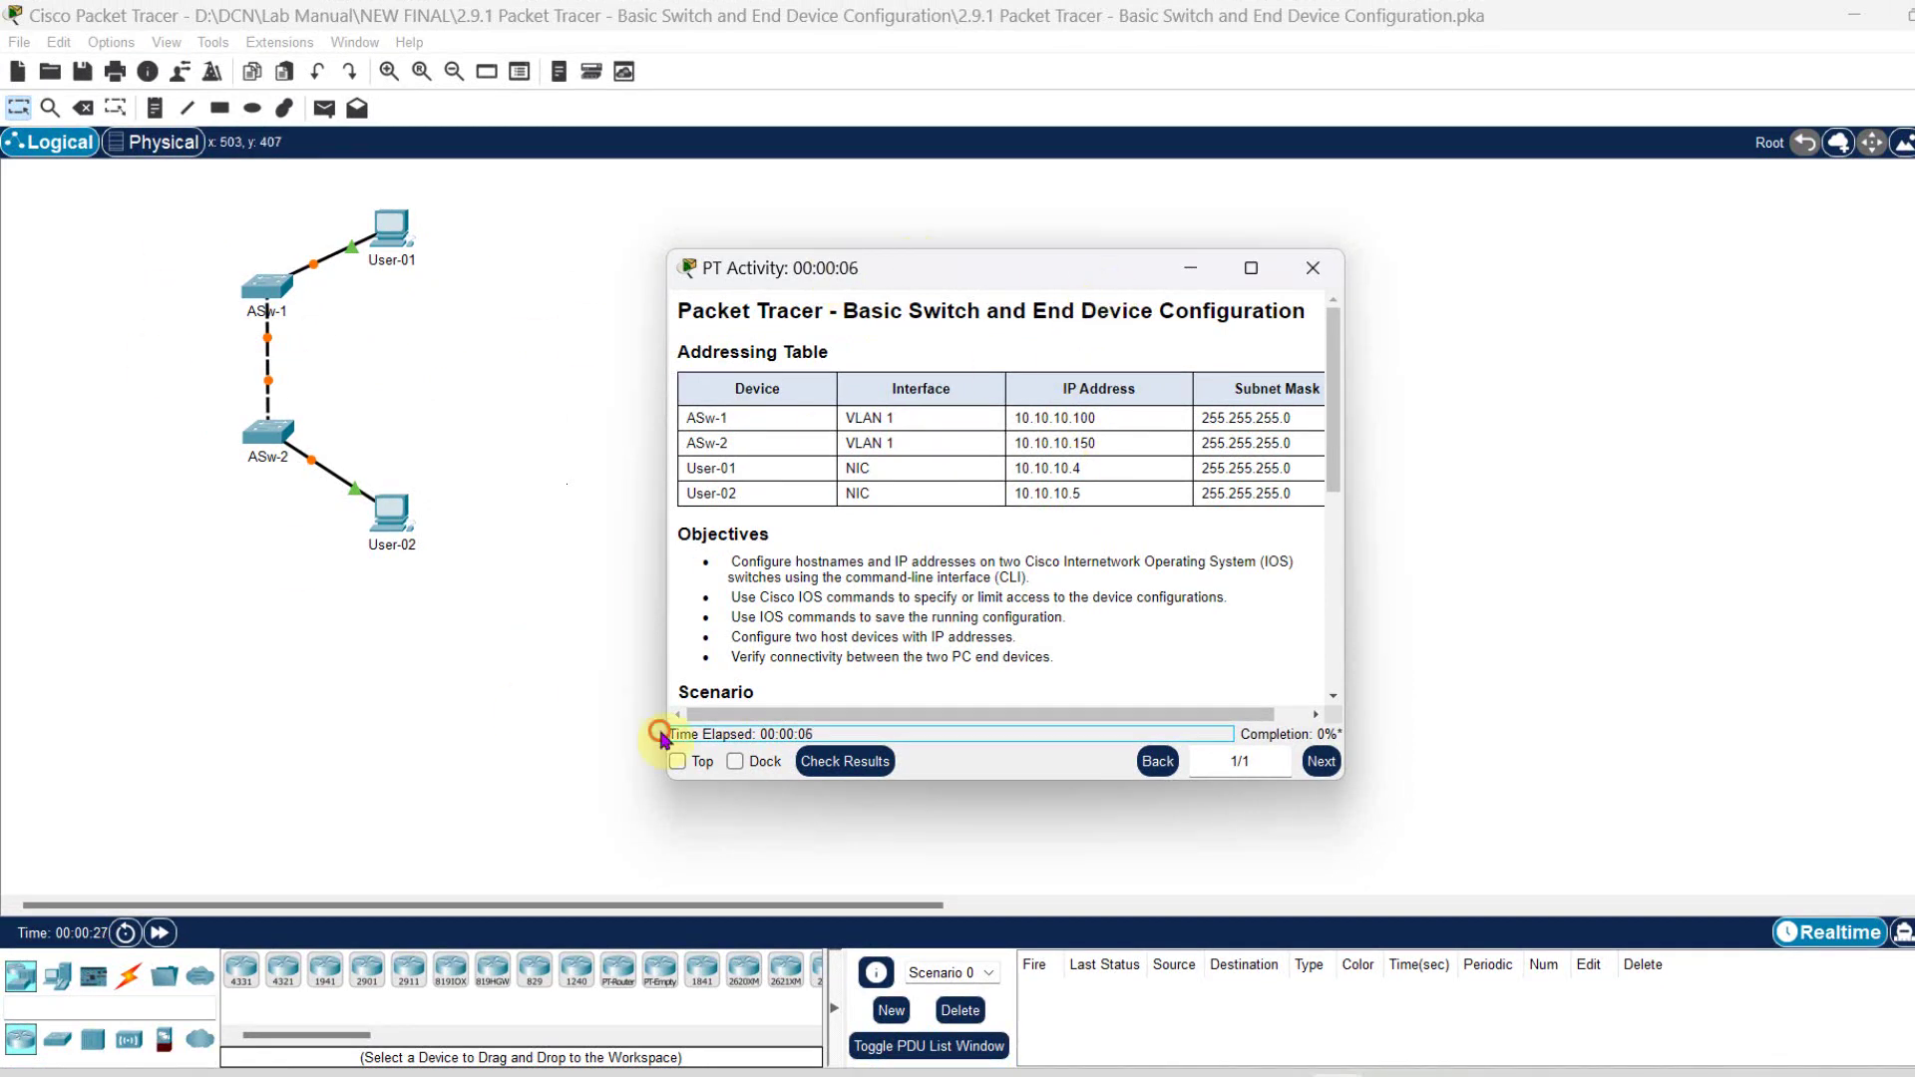
left_click(537, 603)
- Snap Packet Tracer to the left half and the activity instructions to the right half
key("super+Left")
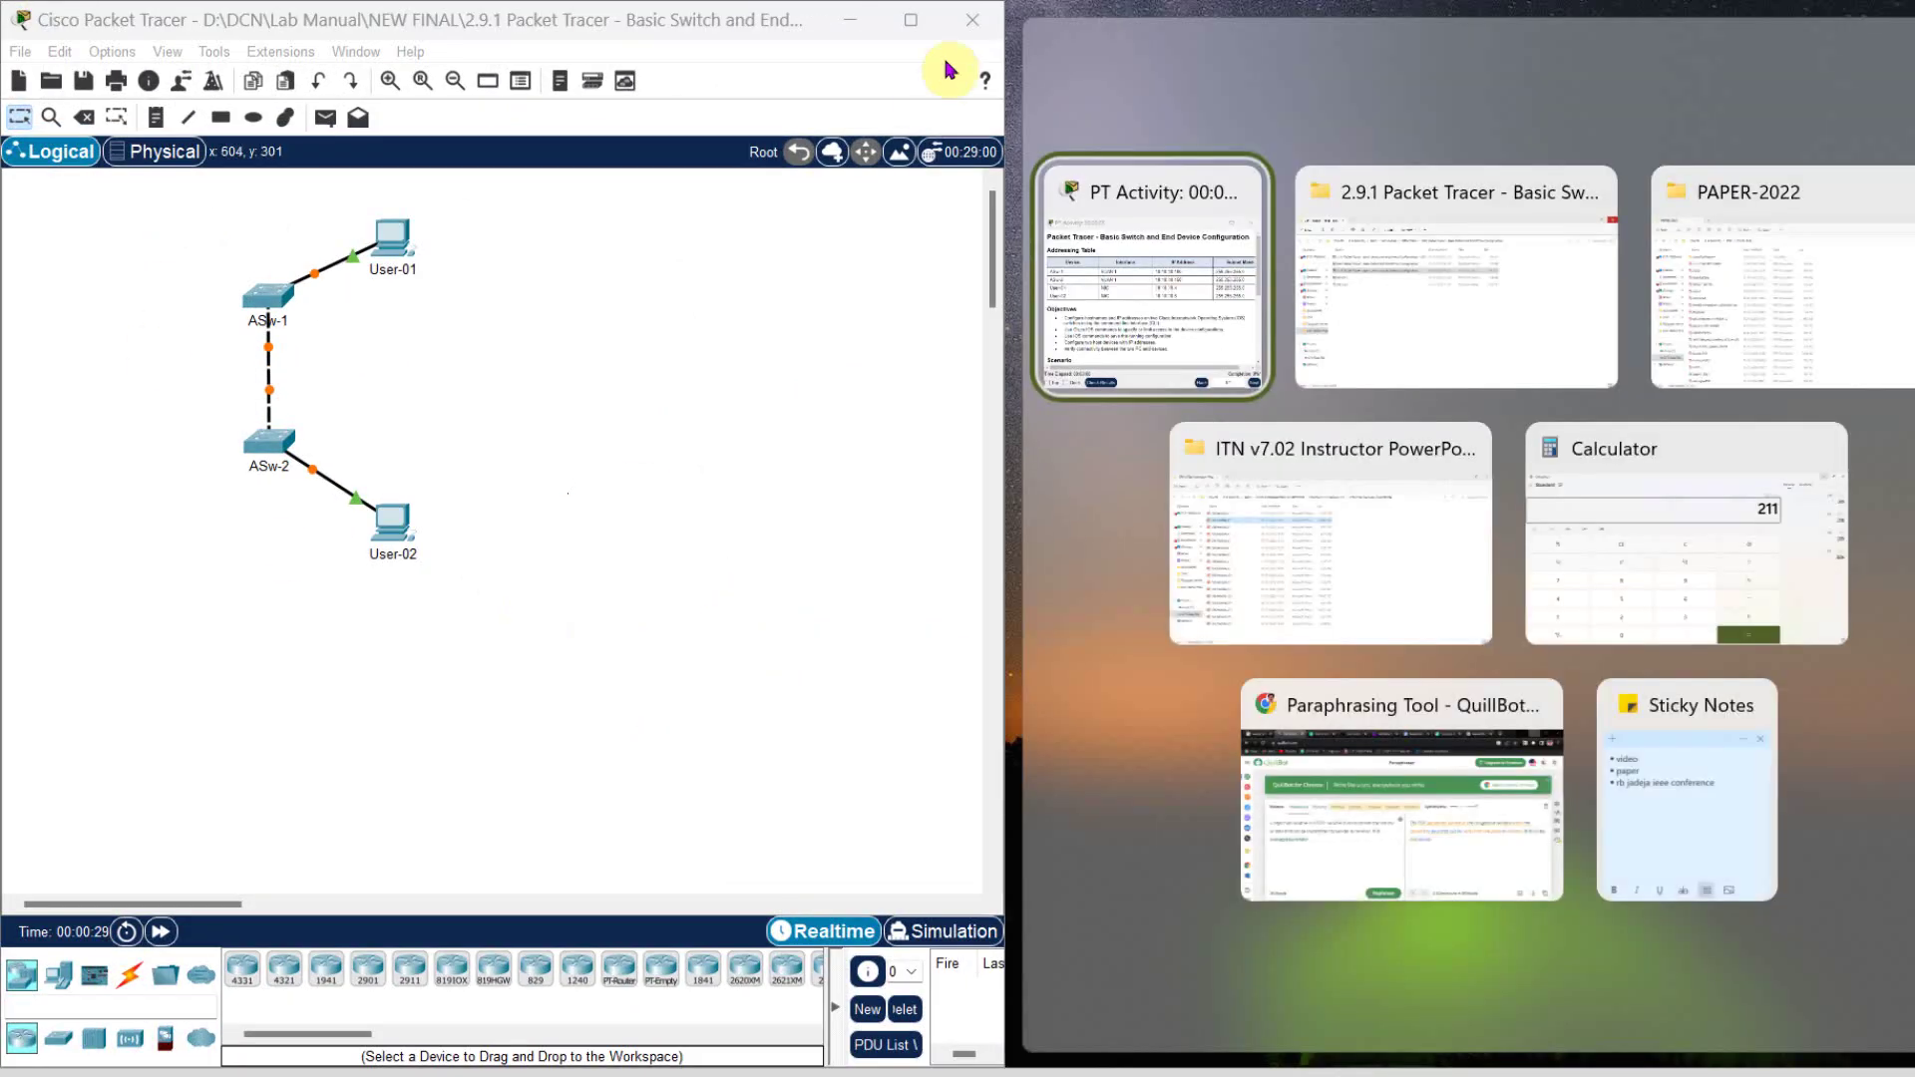
left_click(1186, 278)
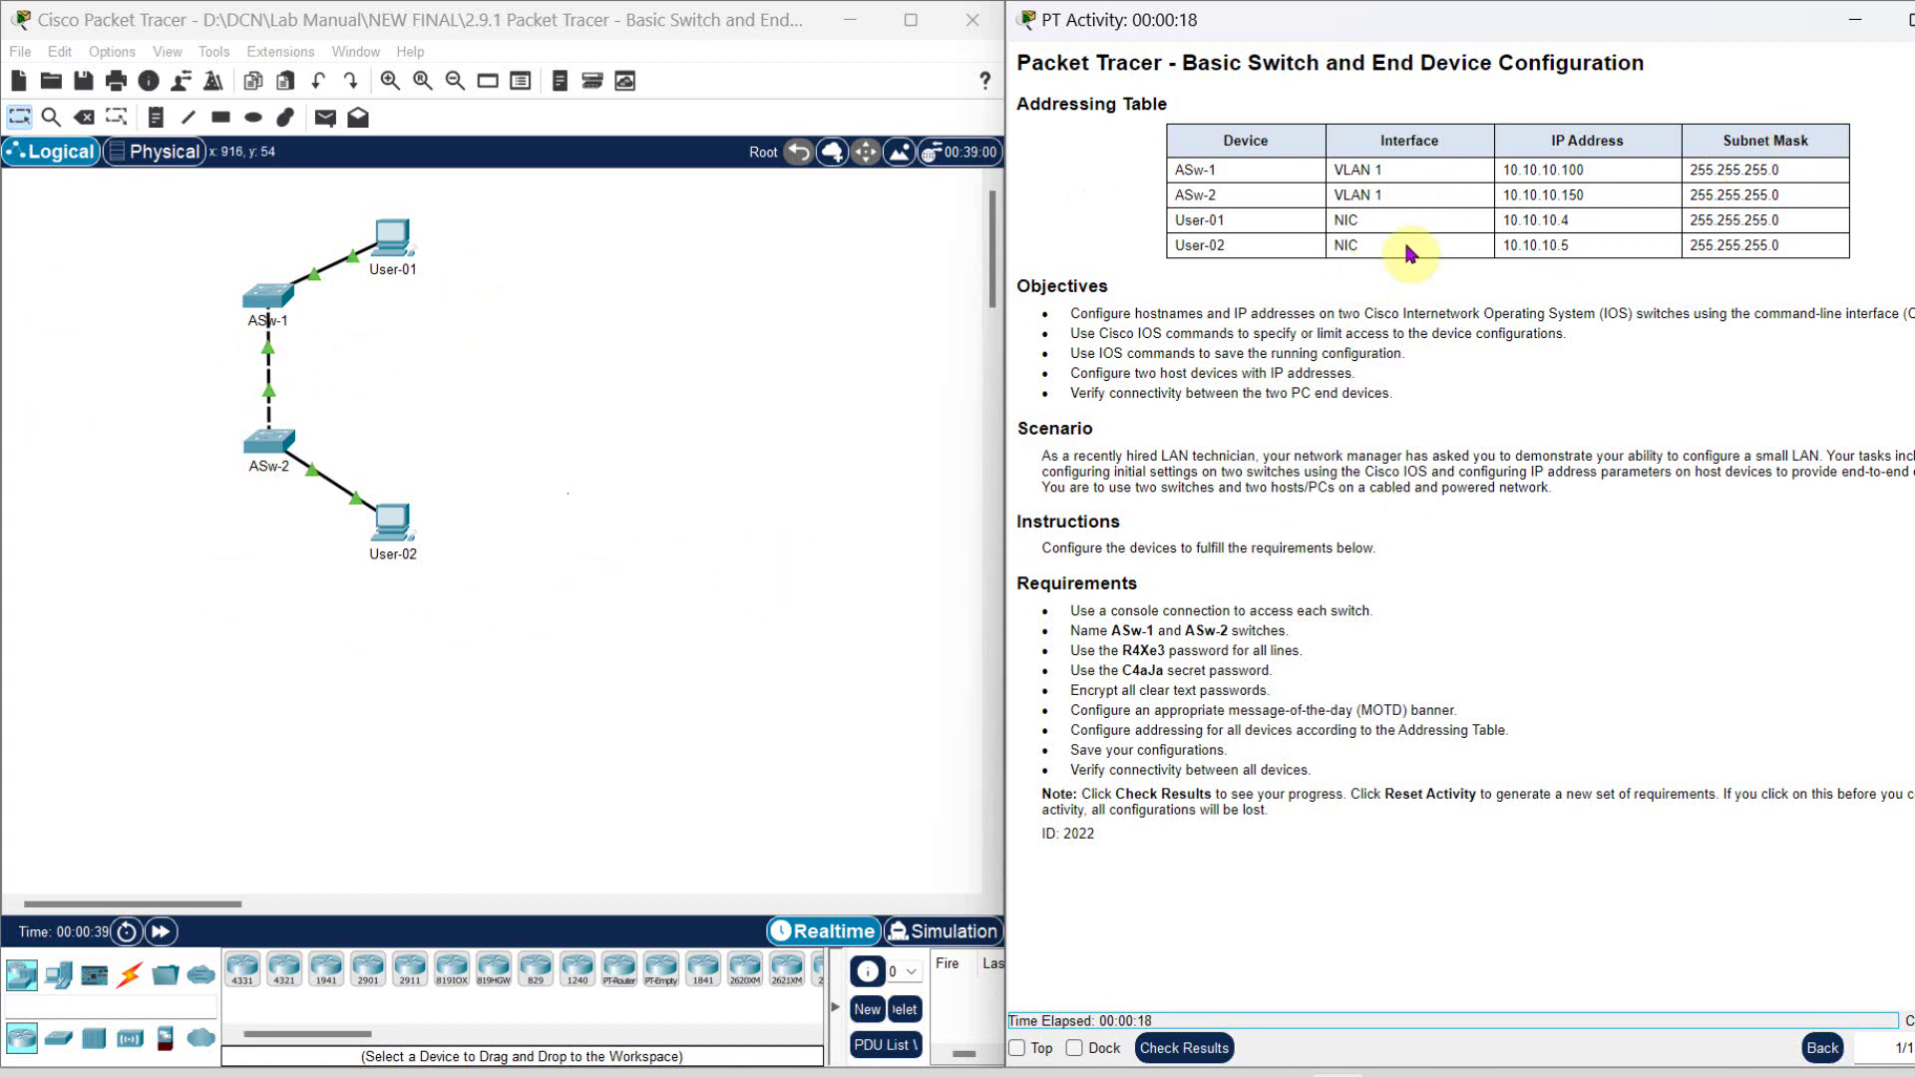
left_click(657, 415)
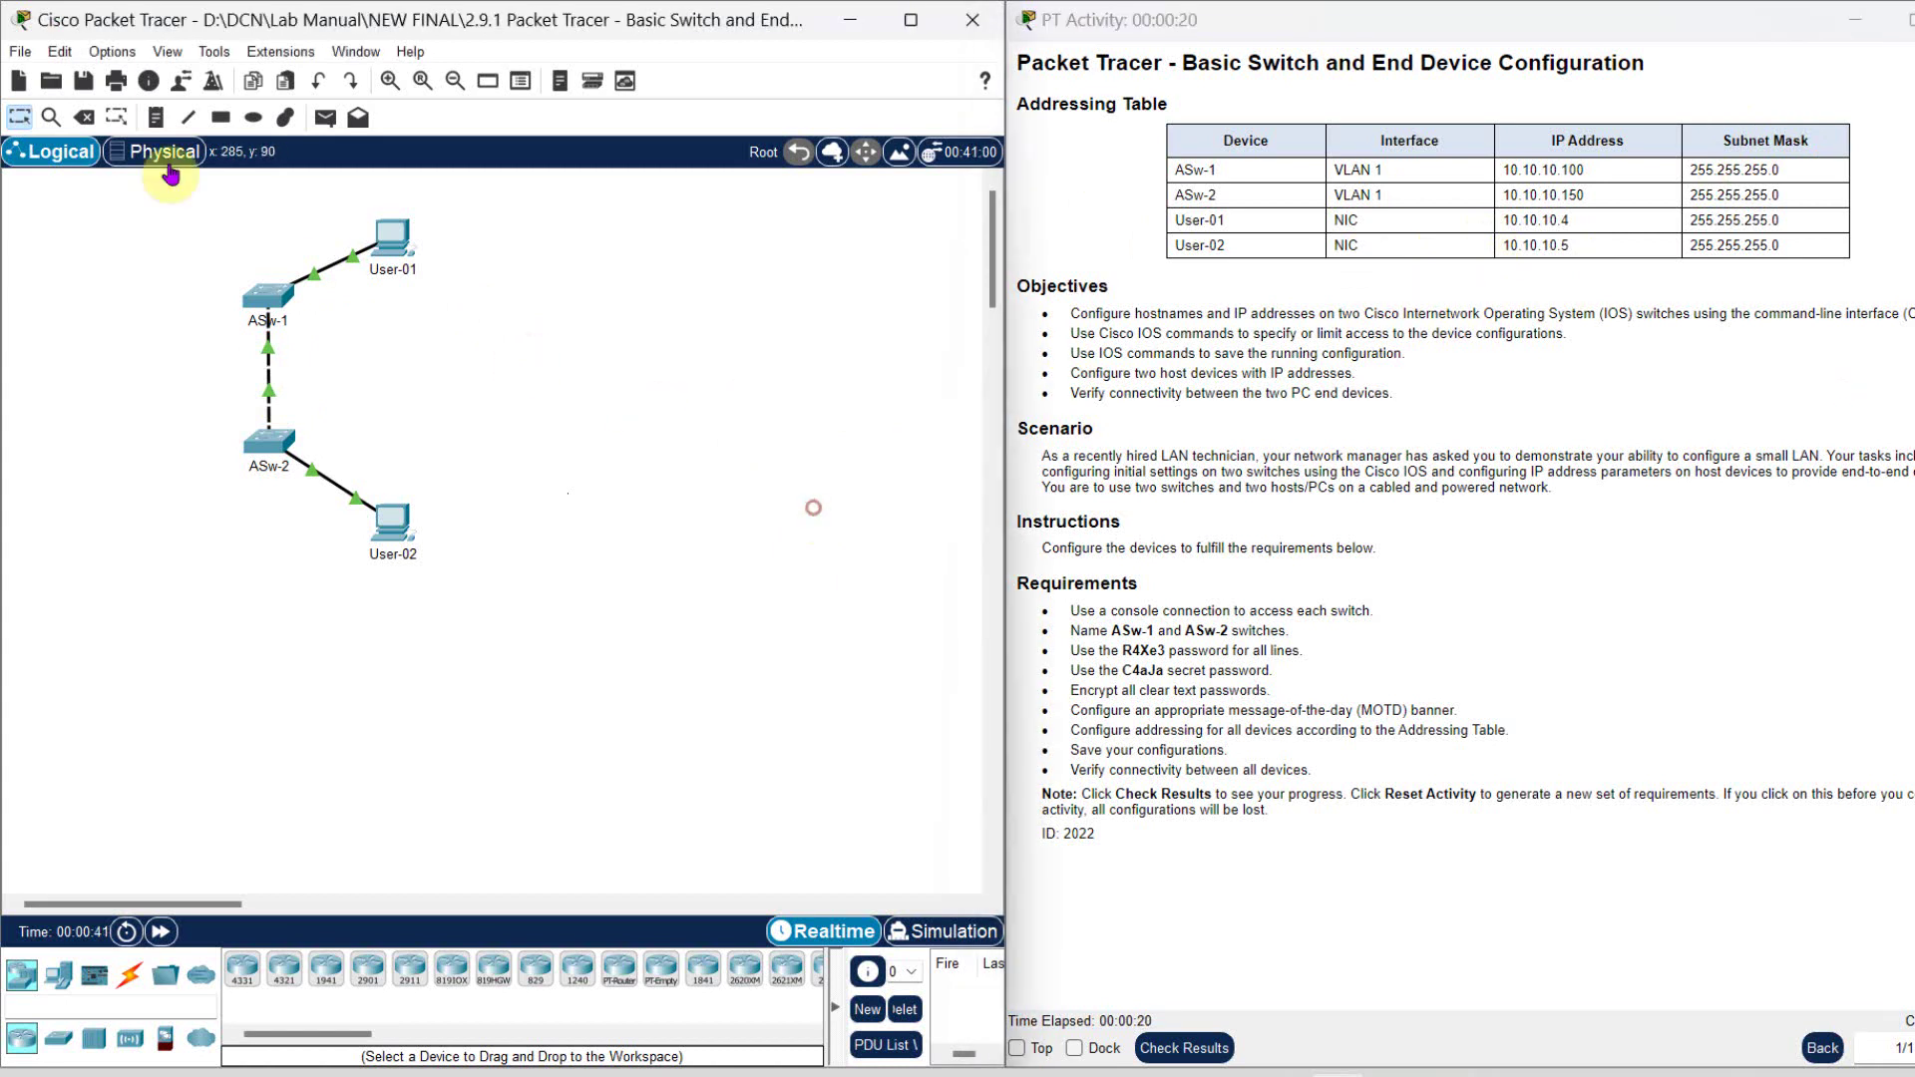
- Reset the activity and re-snap the instructions window to the right half
left_click(21, 54)
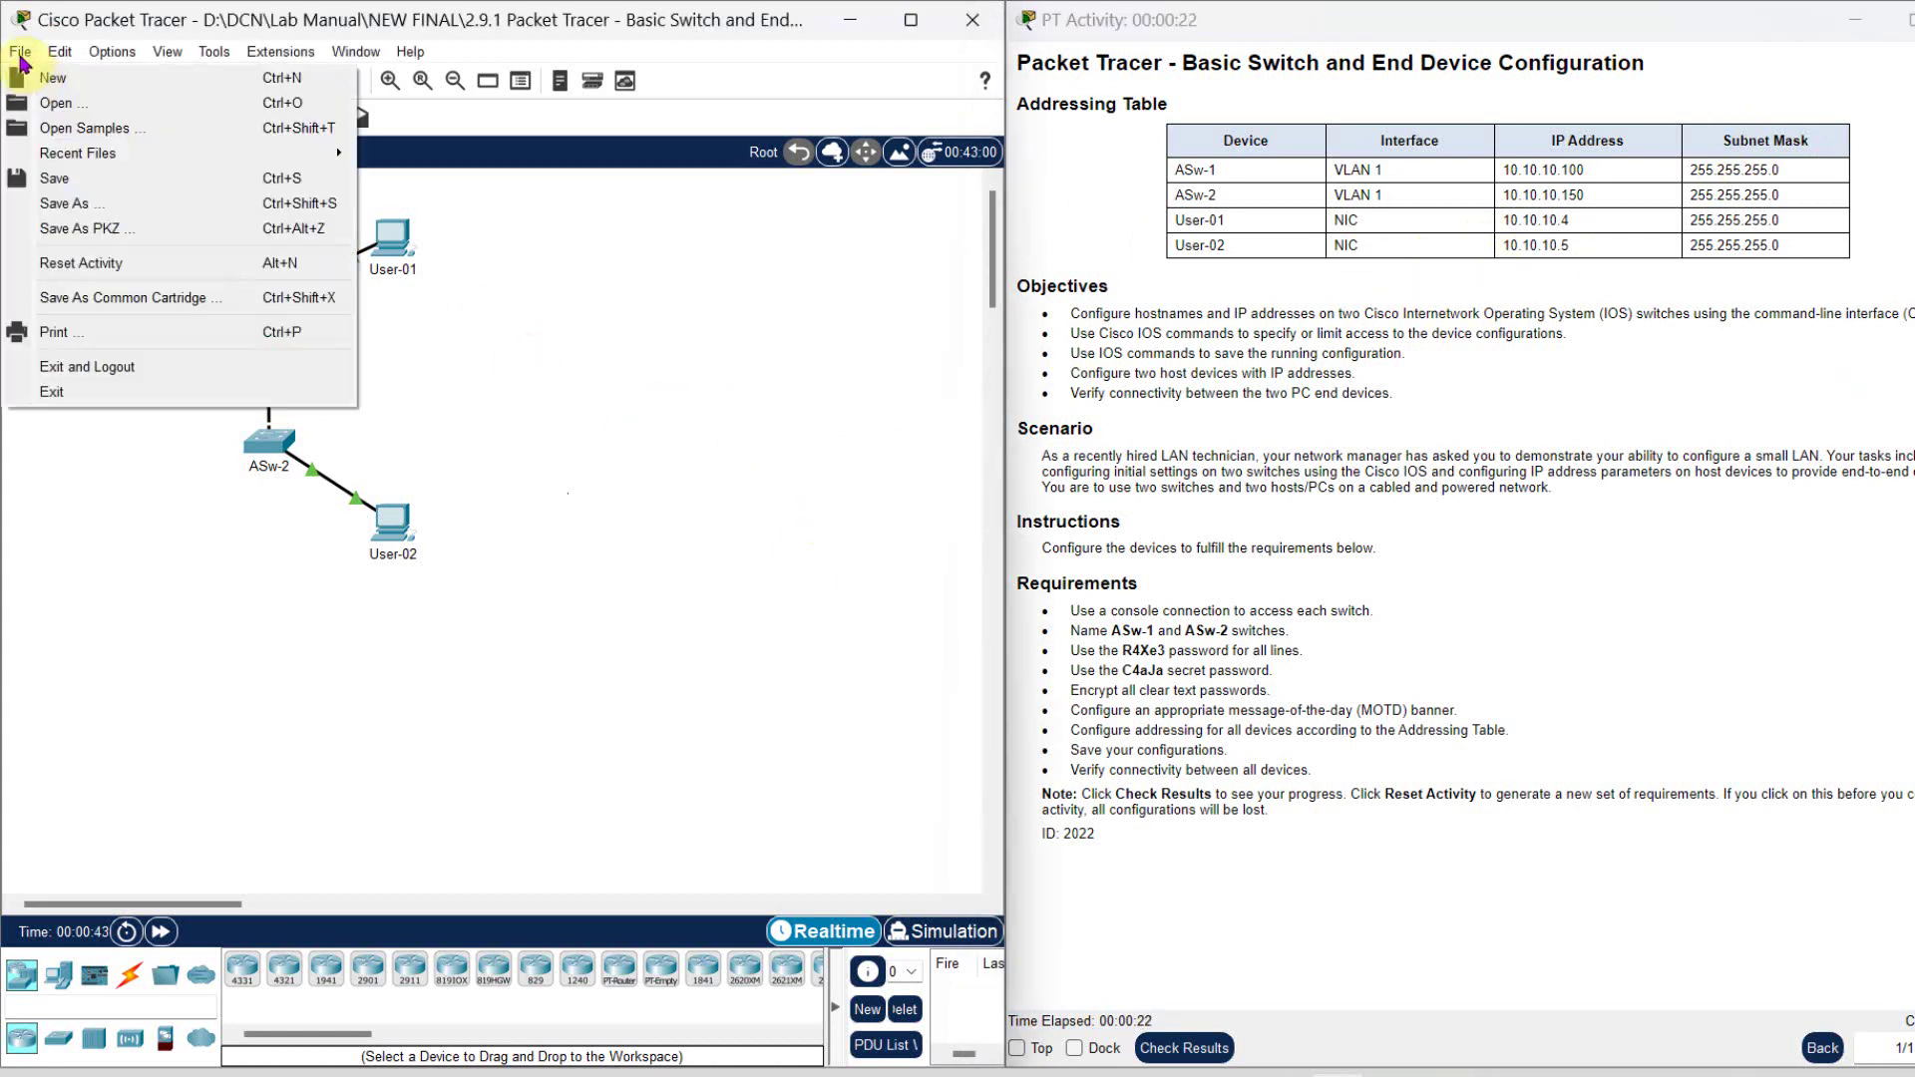
left_click(99, 263)
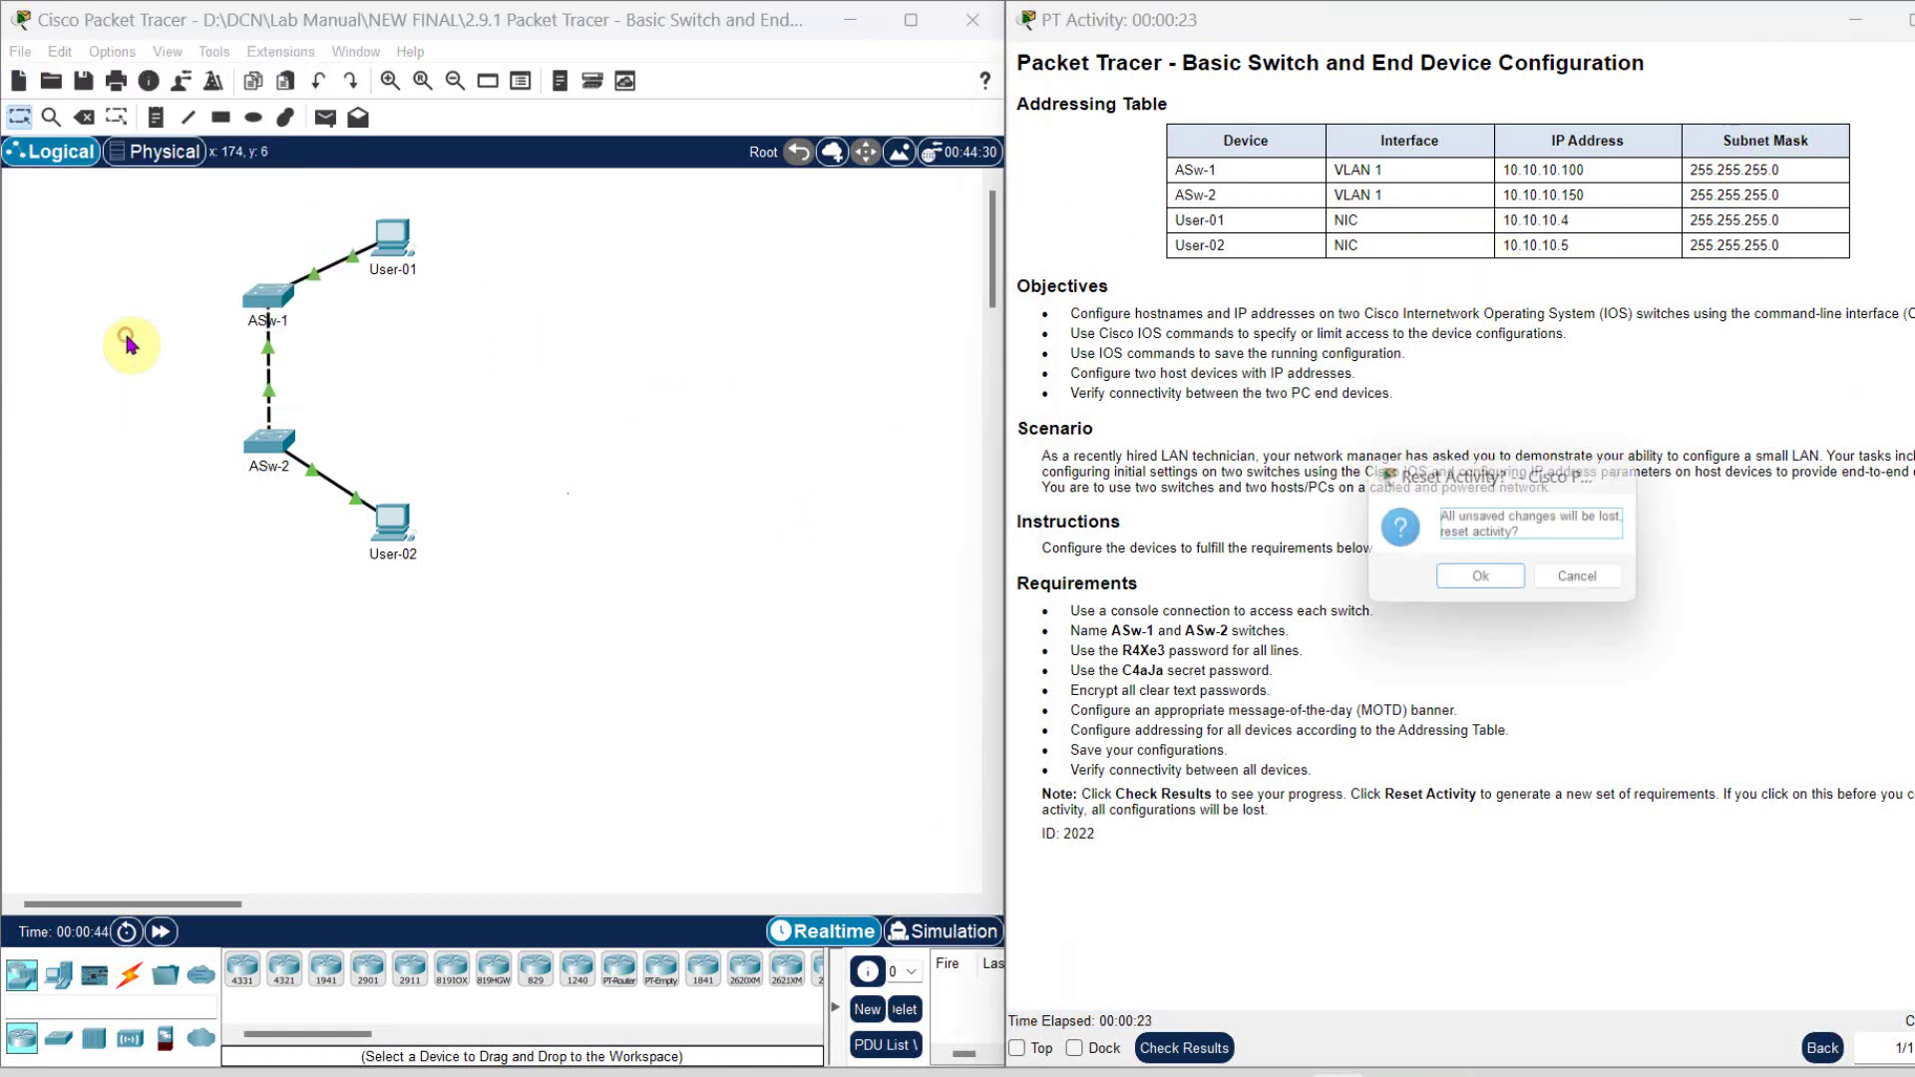
left_click(1485, 570)
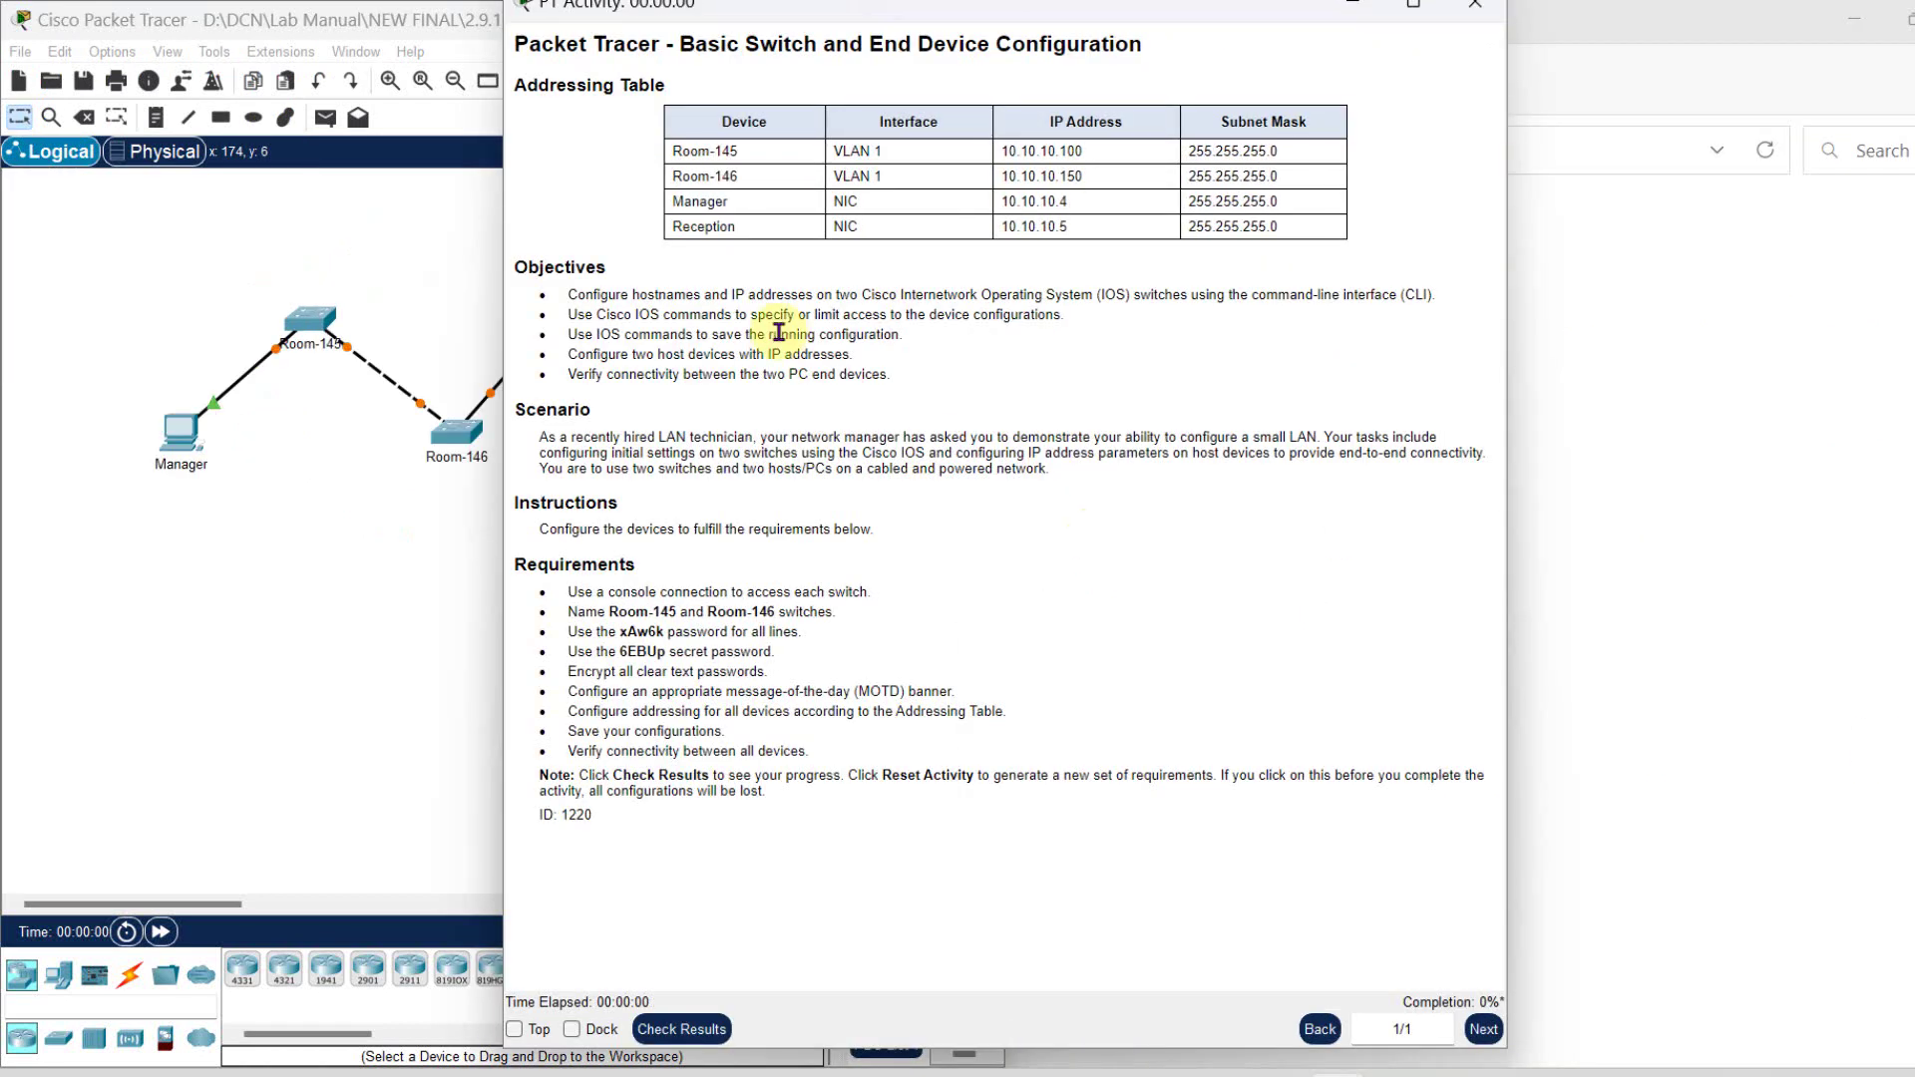
left_click_drag(1093, 25, 1441, 83)
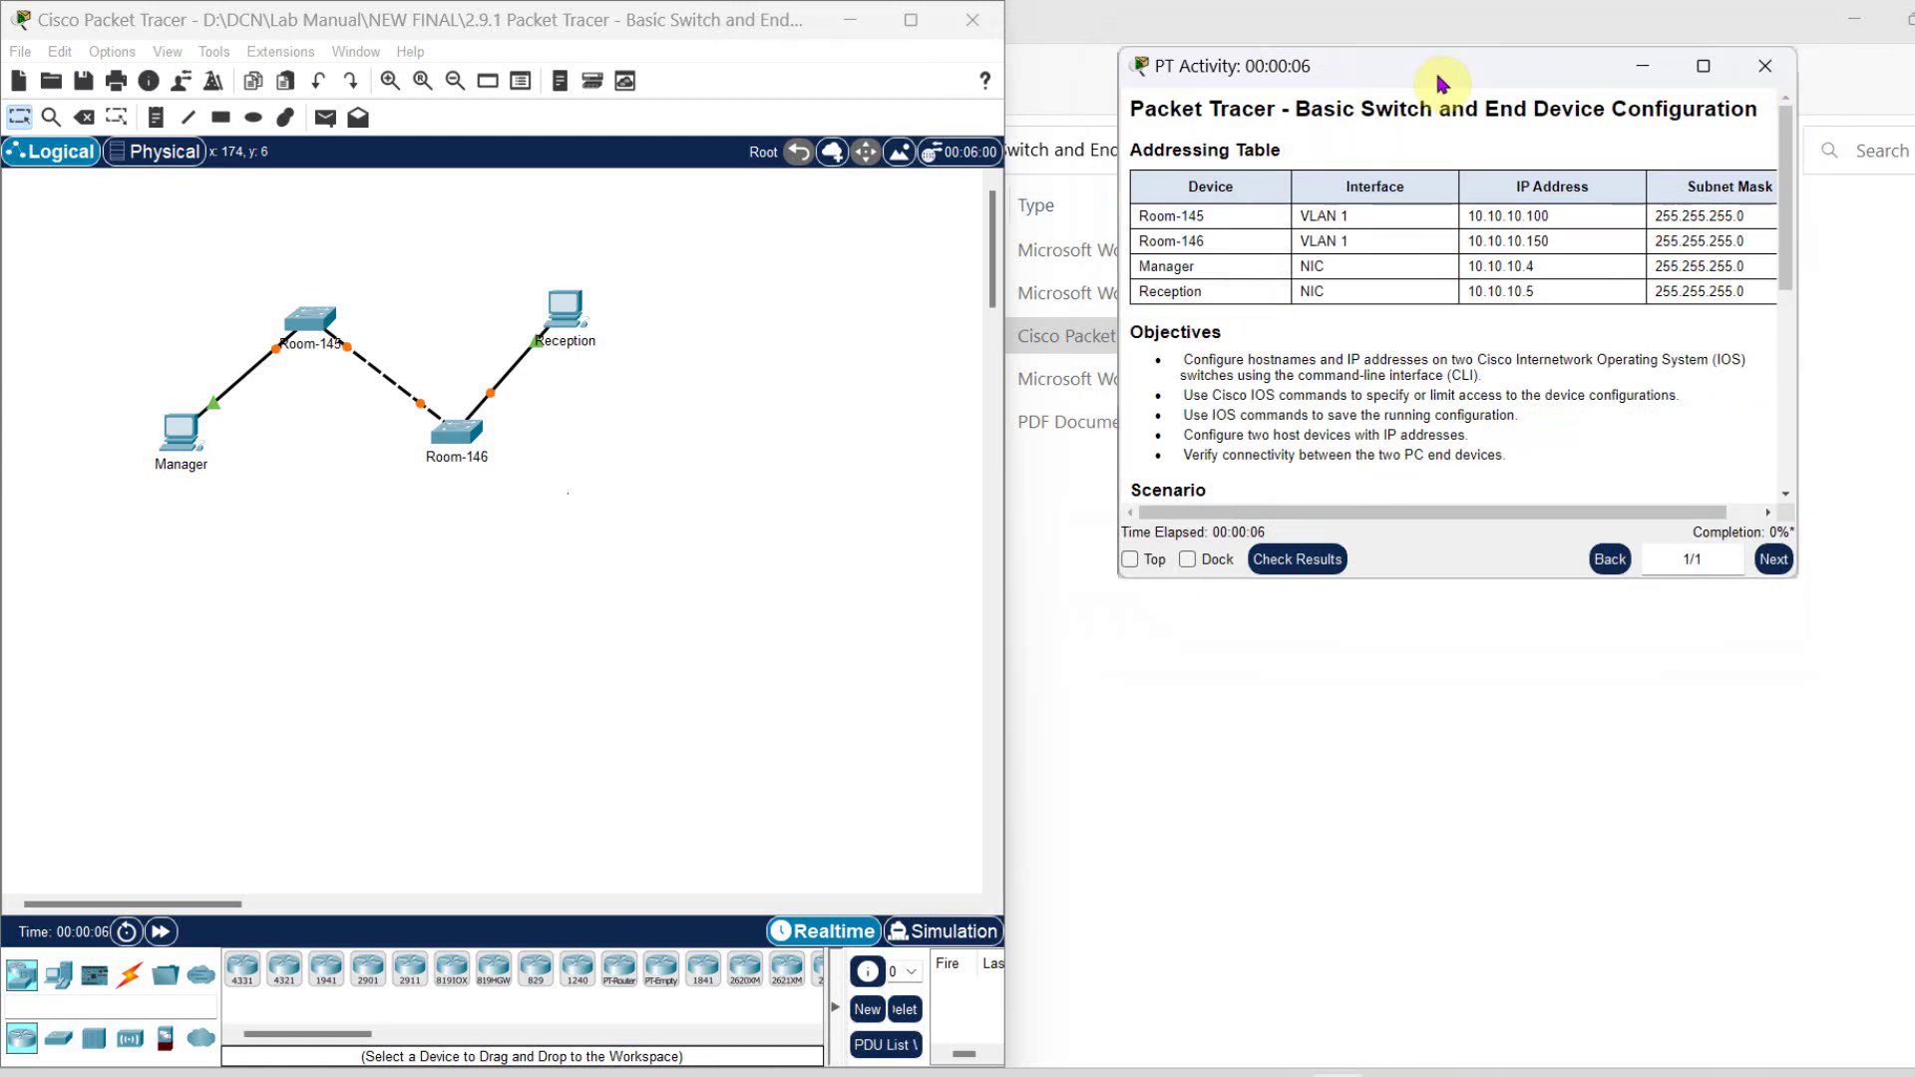
key("super+Right")
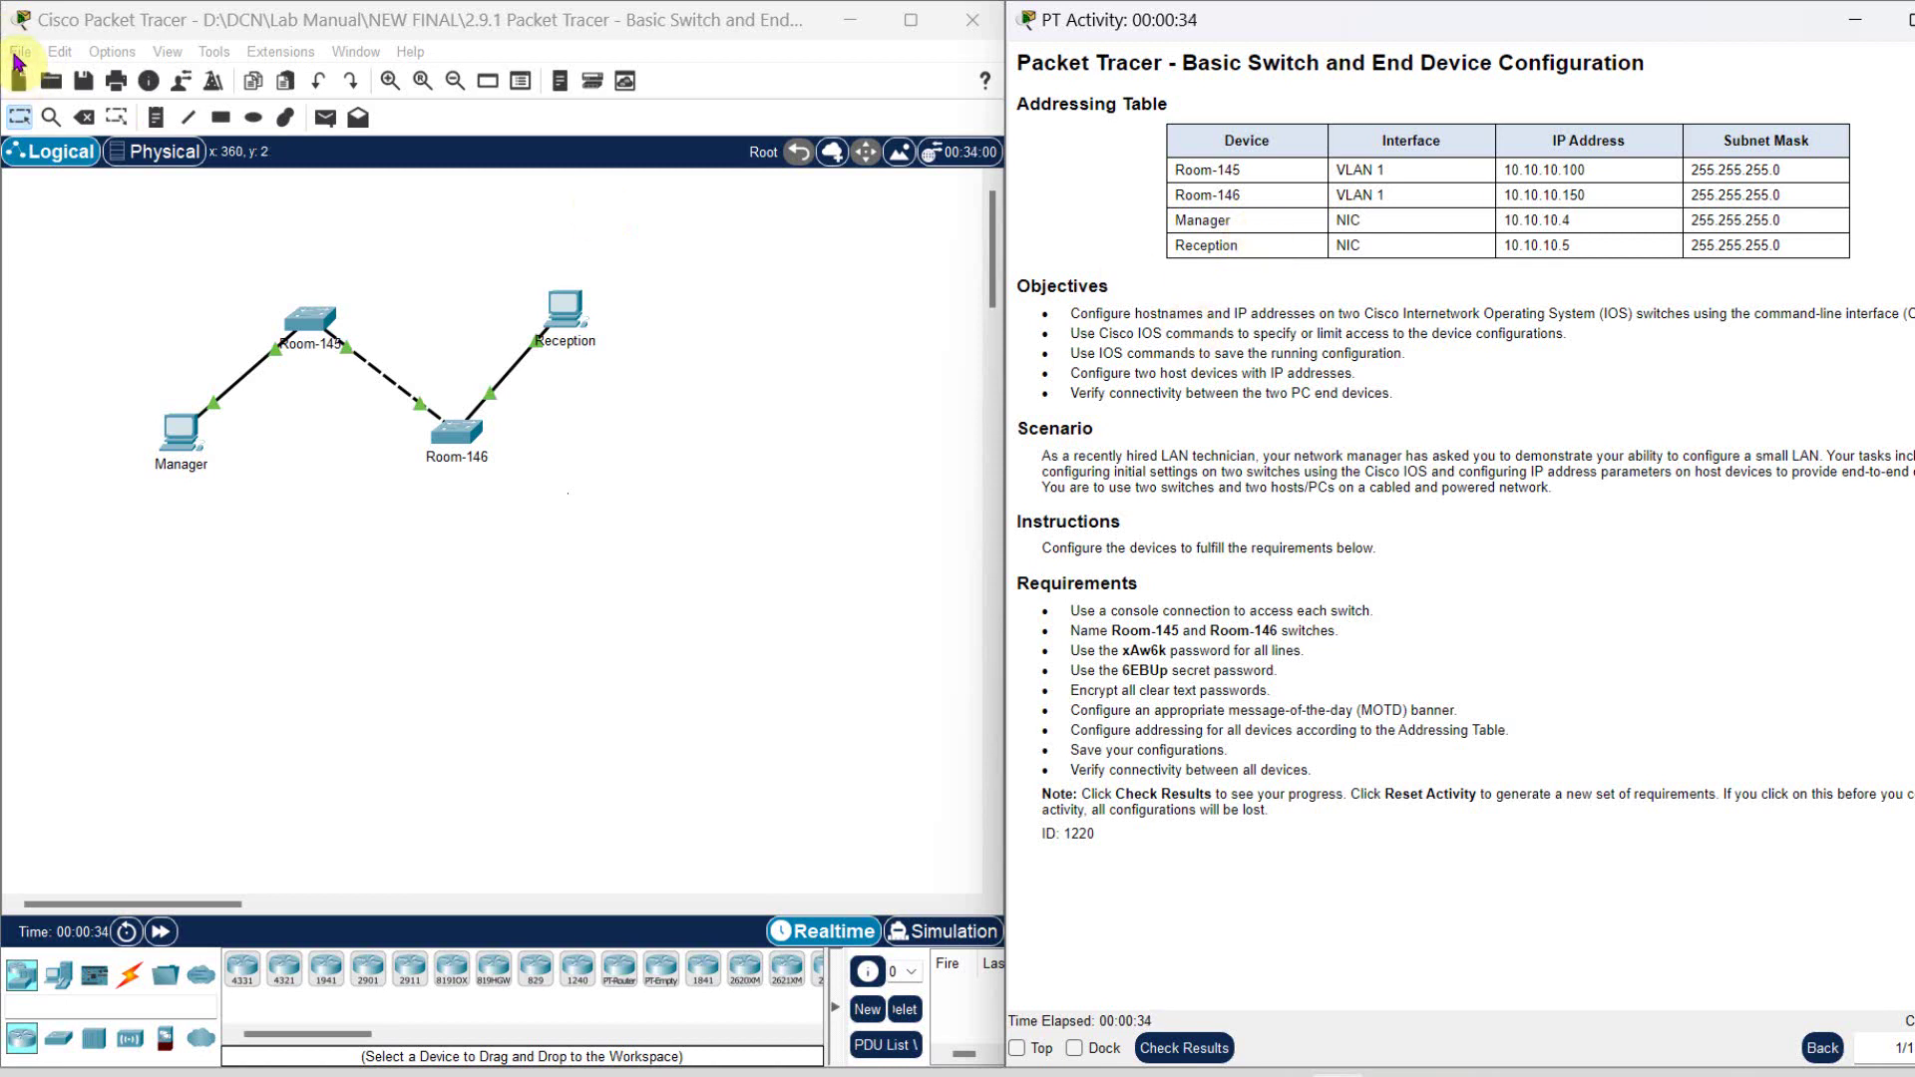
- Reset the activity twice more until the addressing table shows 172.16.5.35, .40, .50 and .60
left_click(16, 53)
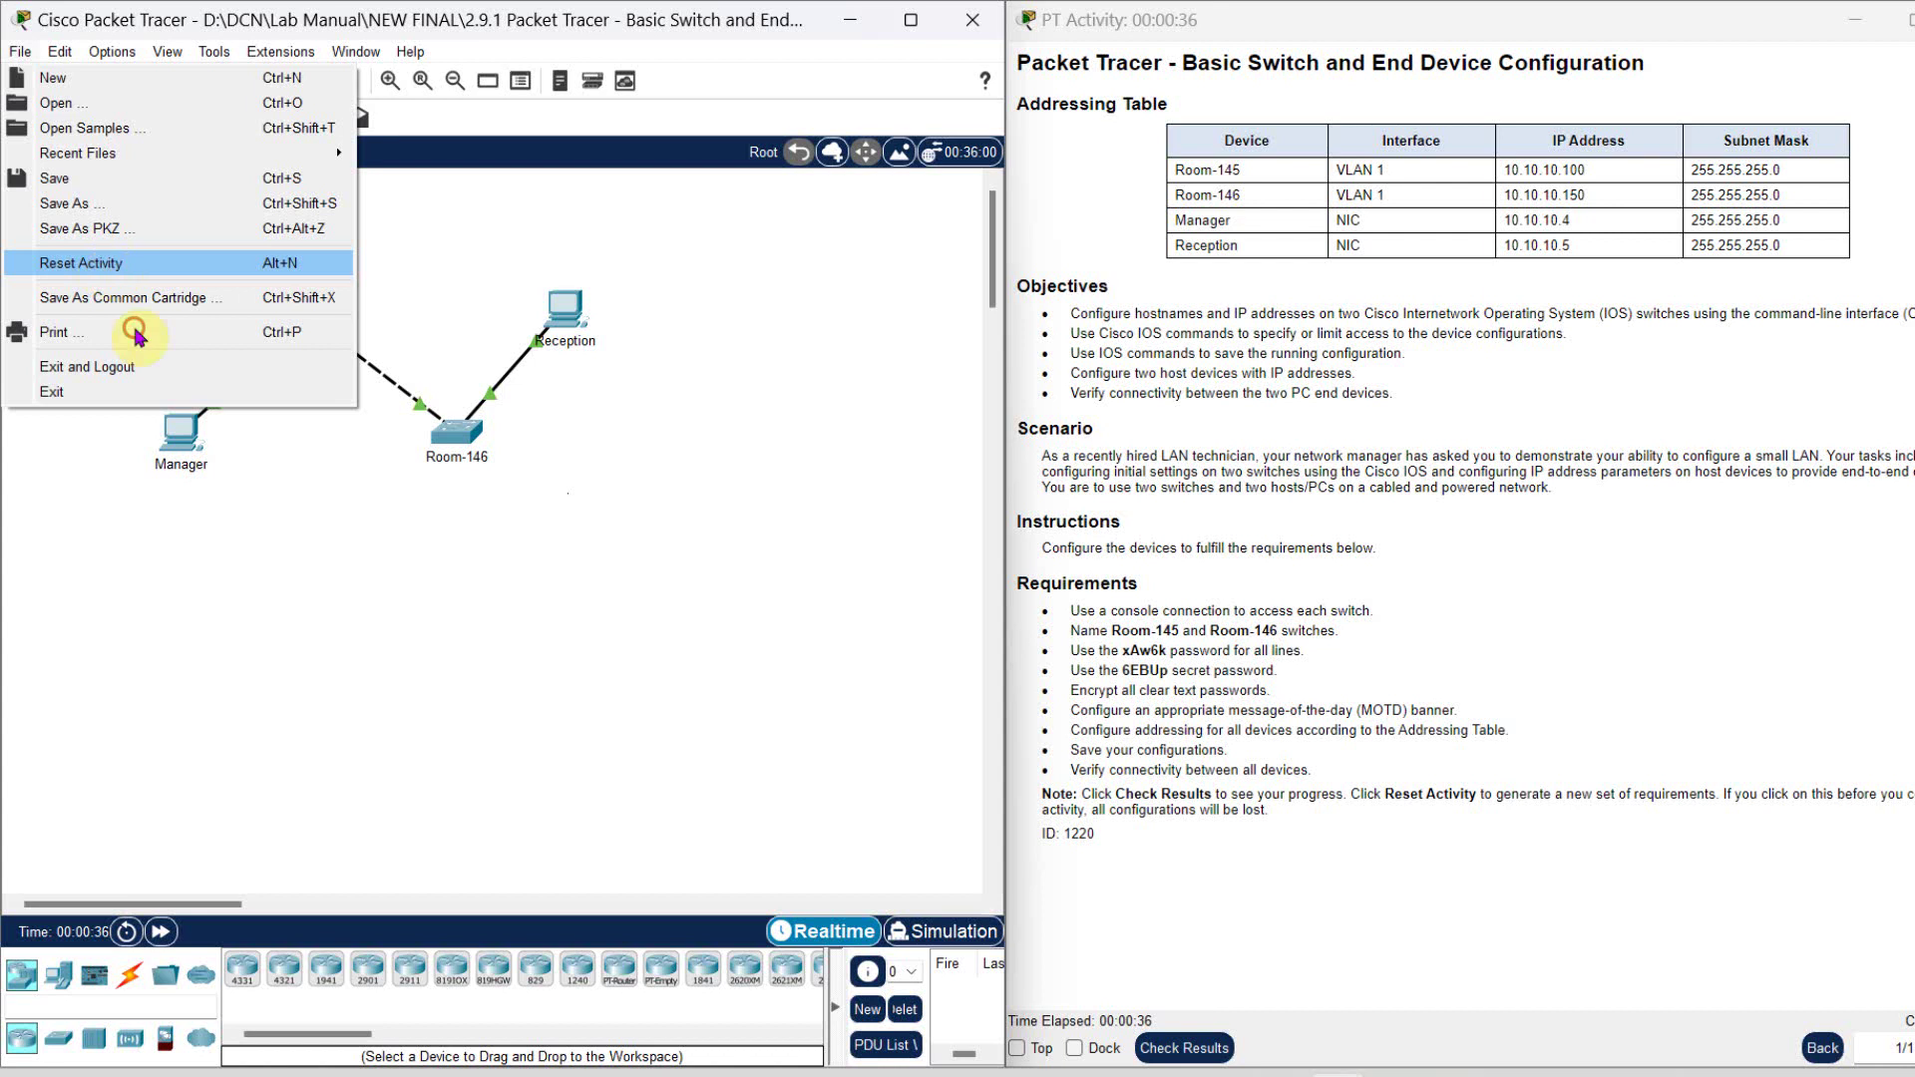
left_click(90, 263)
left_click(1466, 586)
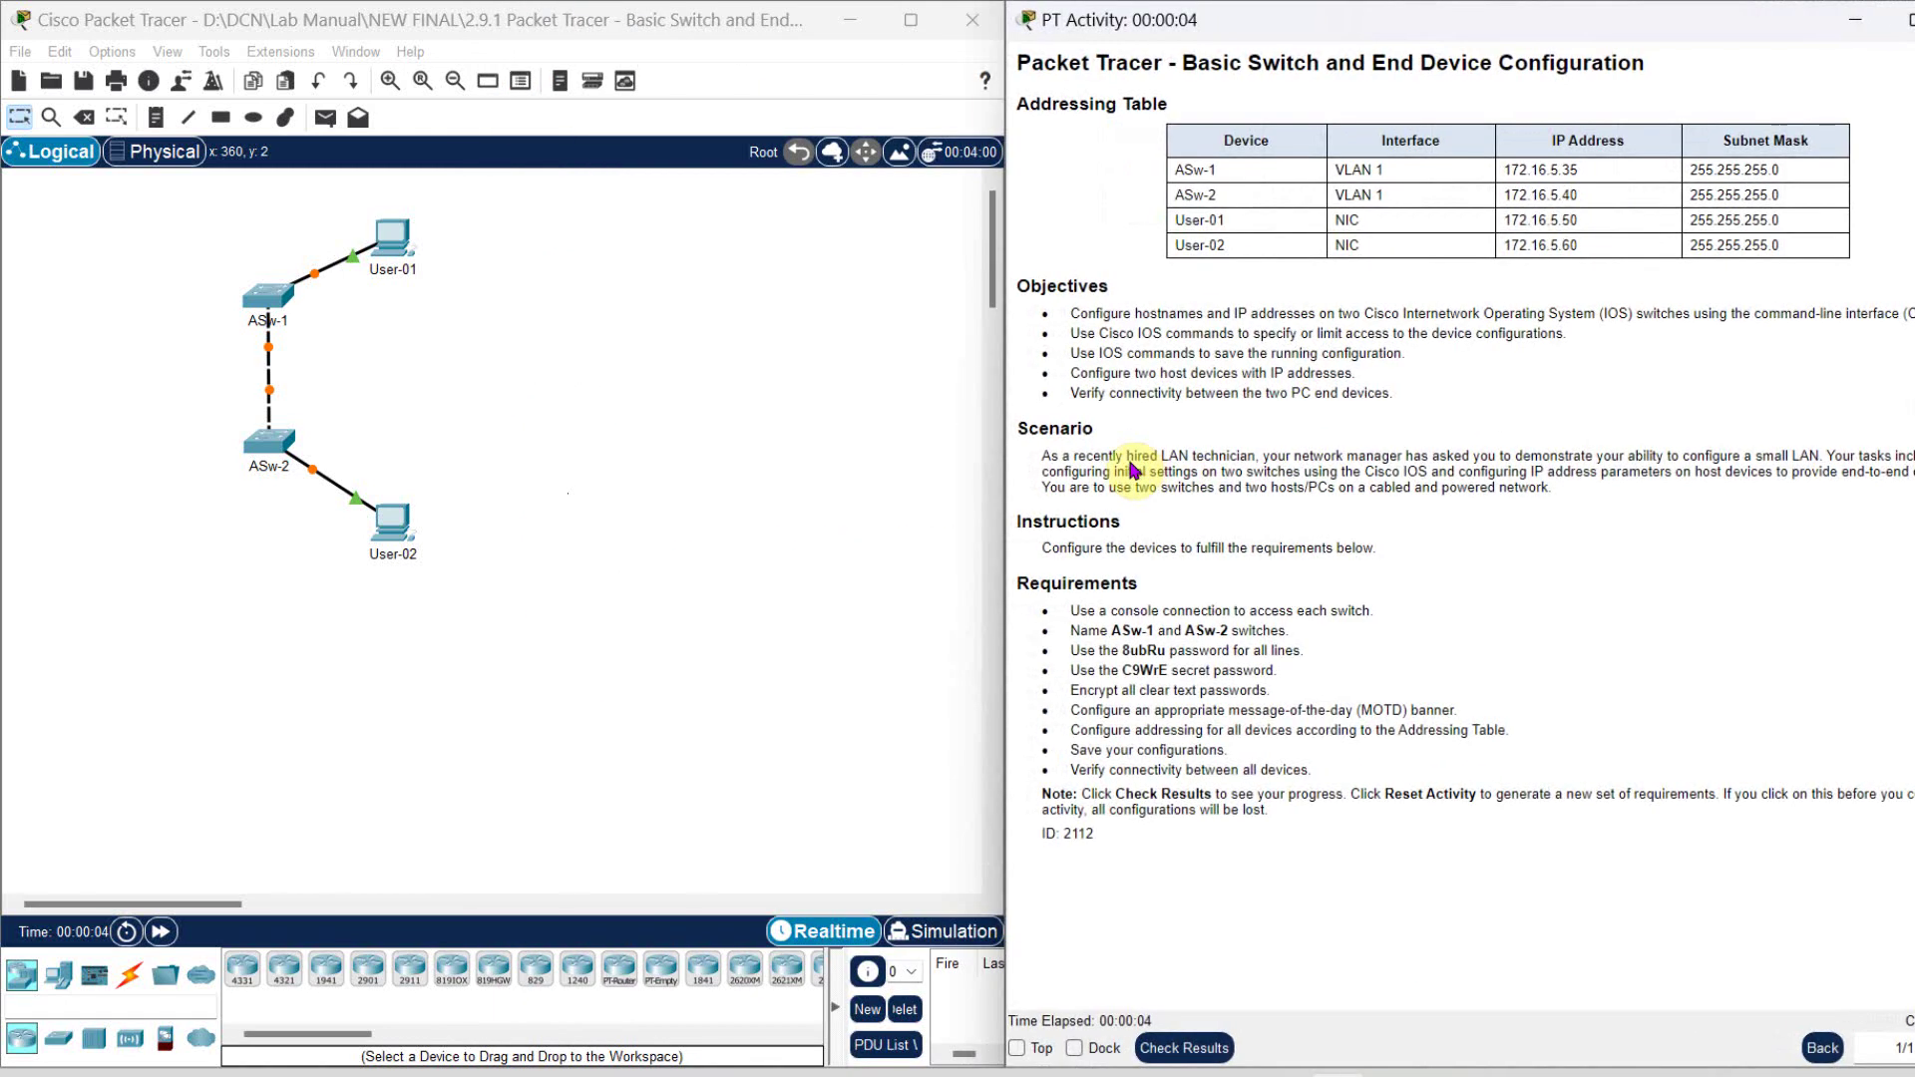
left_click(20, 51)
left_click(62, 262)
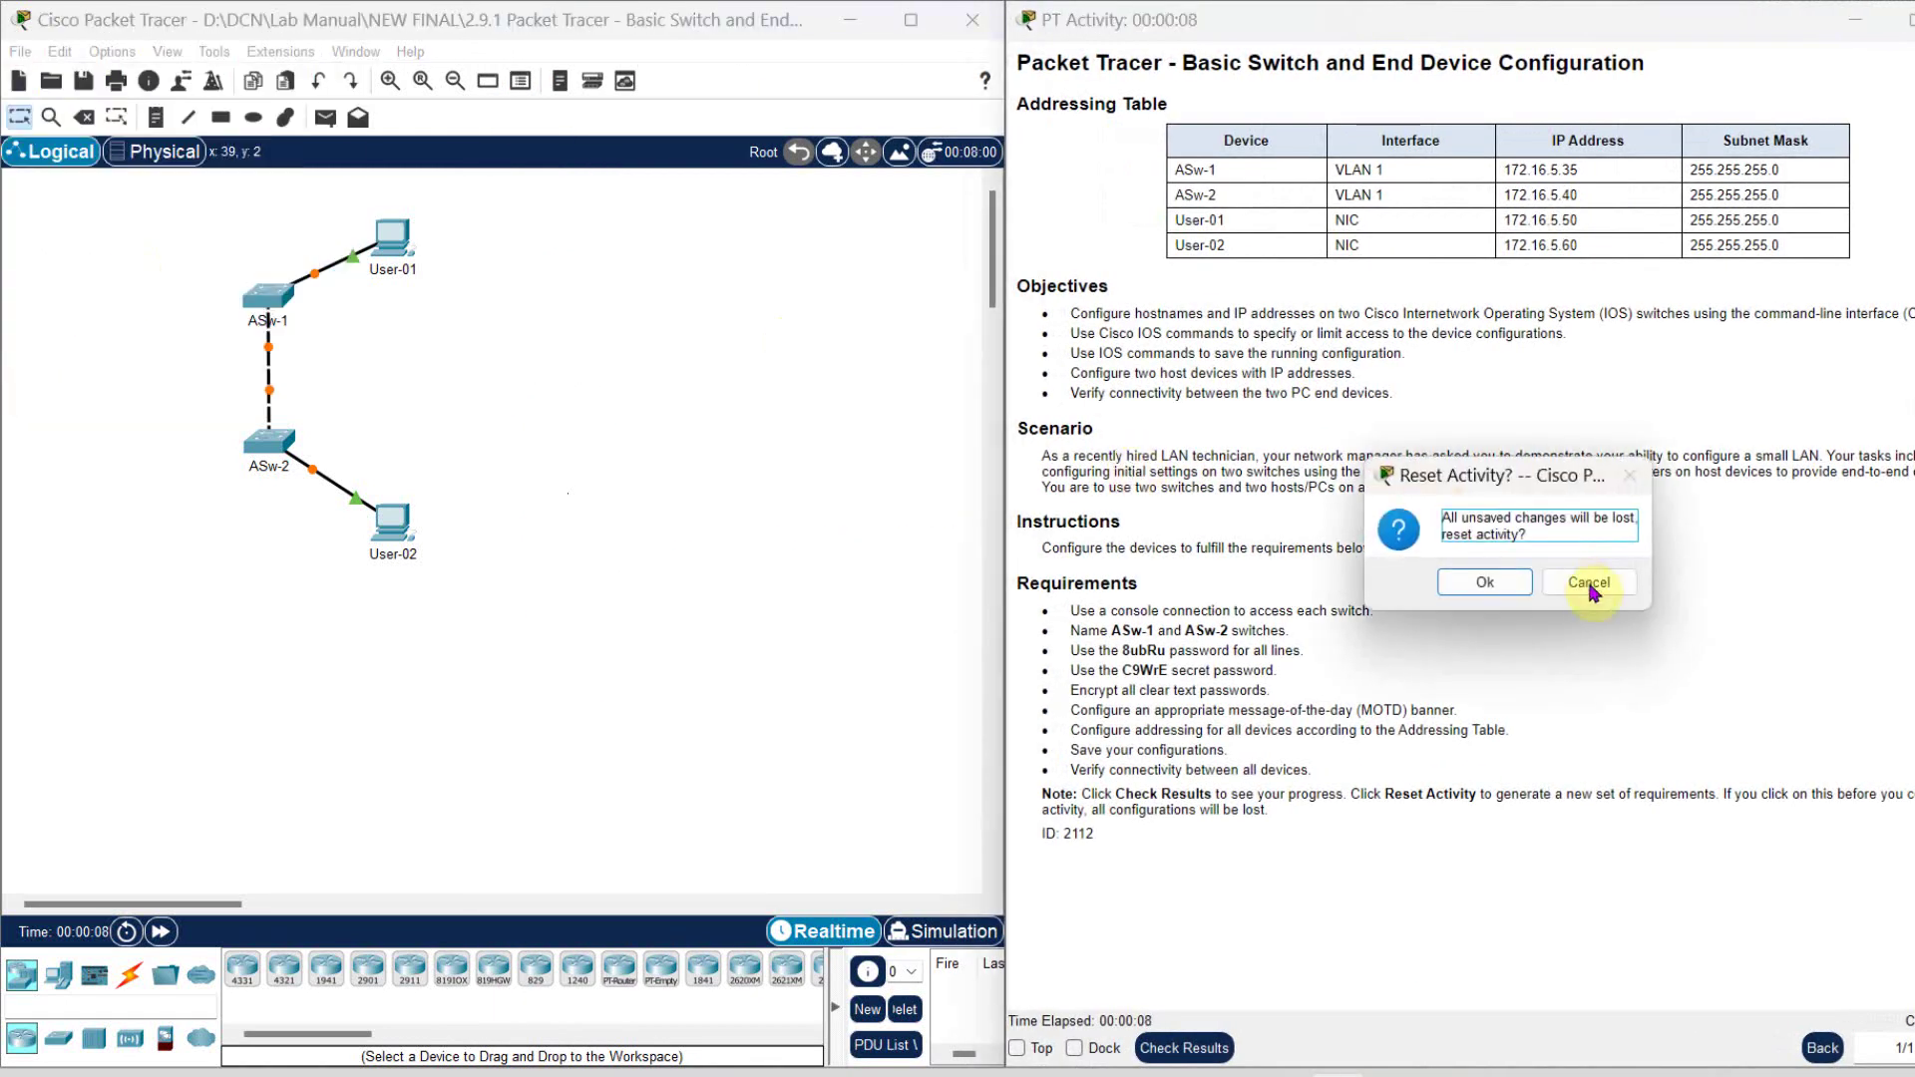
left_click(1484, 584)
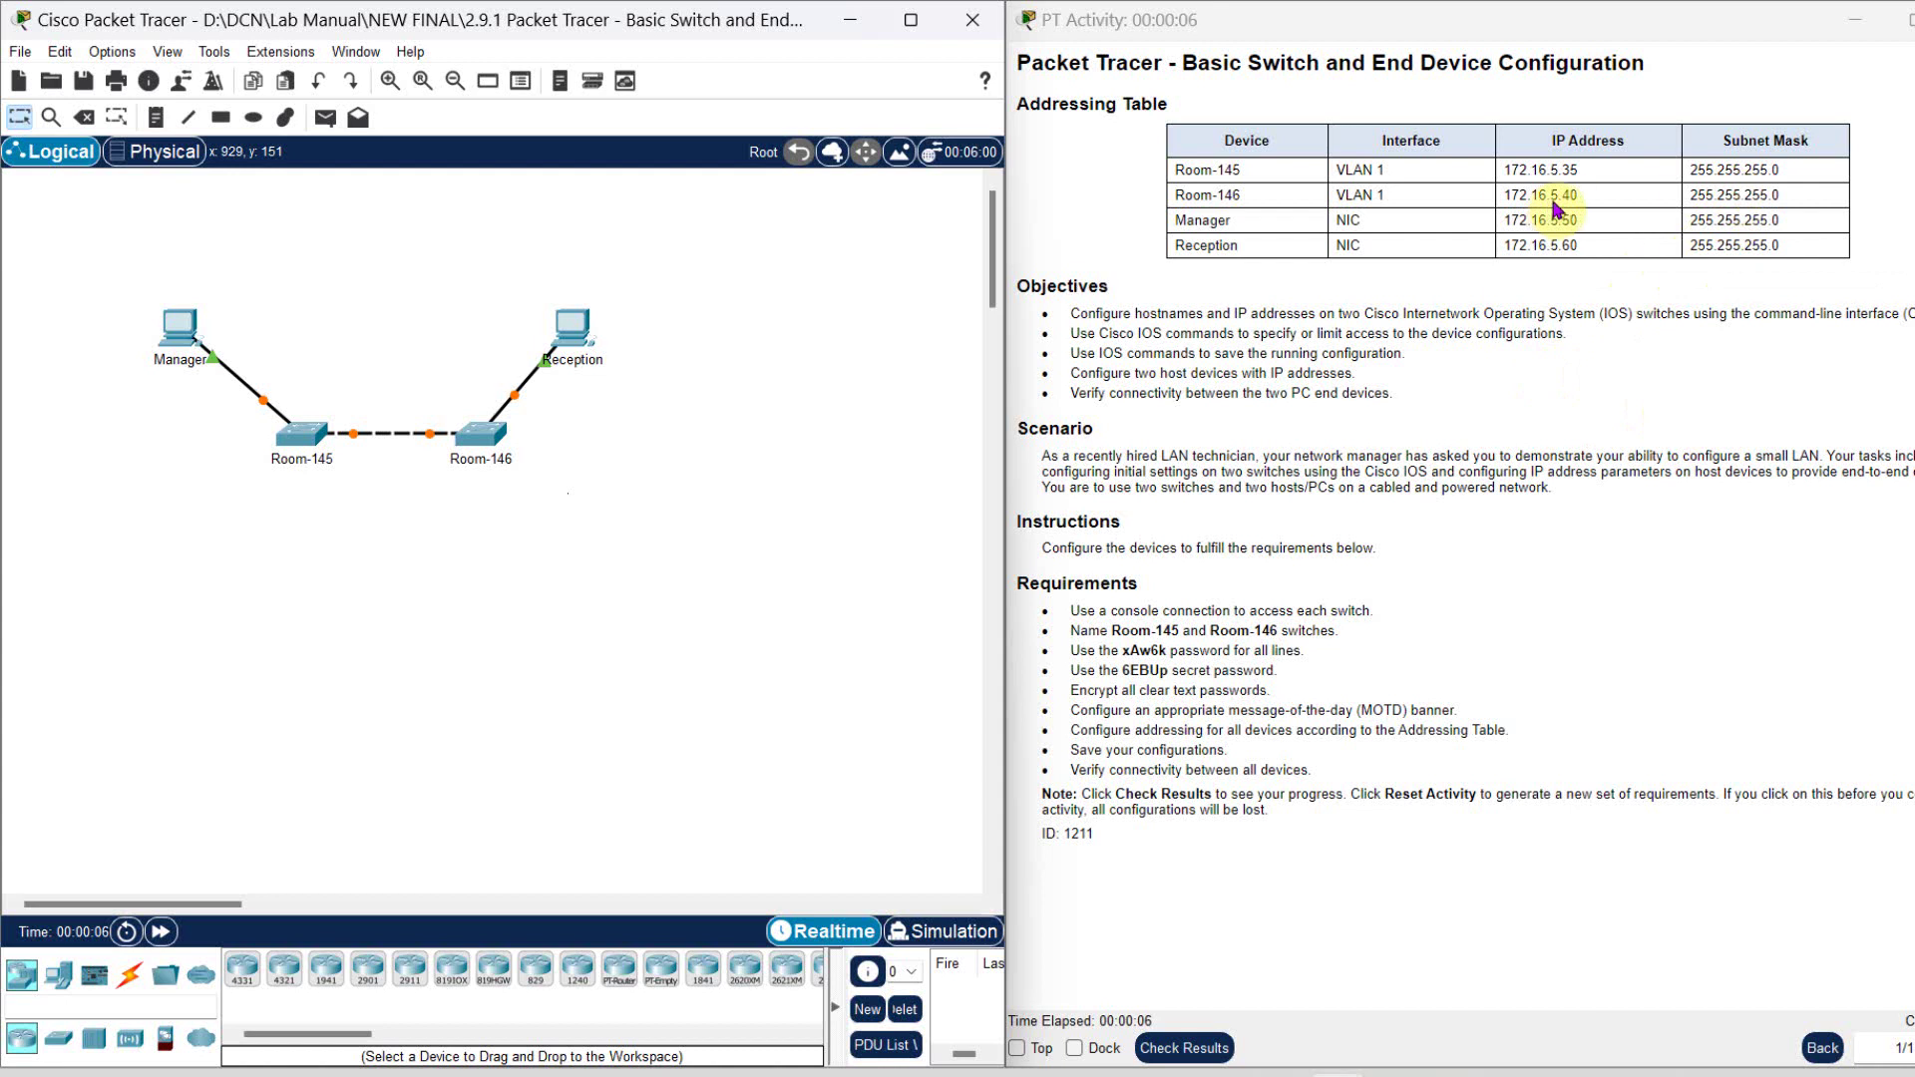
left_click(1690, 349)
left_click_drag(1196, 147, 1824, 259)
left_click(1759, 347)
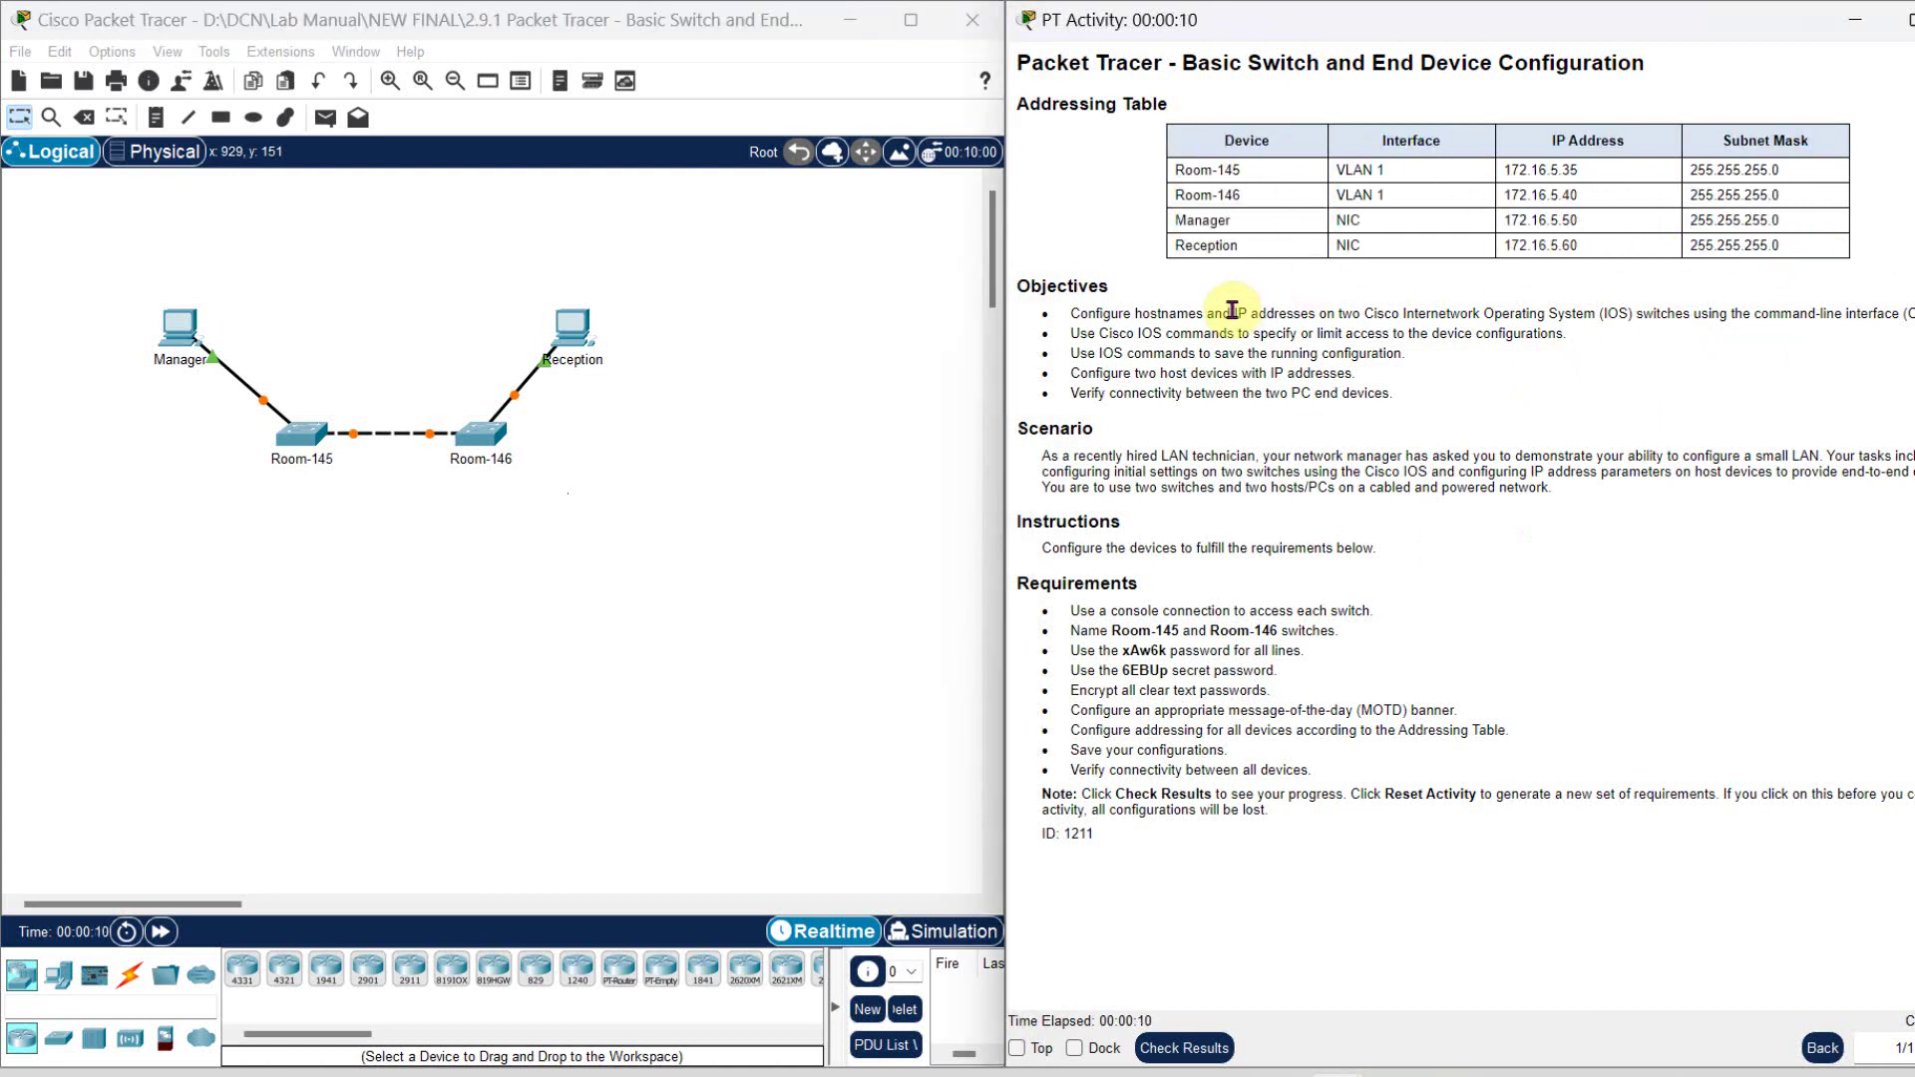
left_click_drag(1065, 631, 1297, 630)
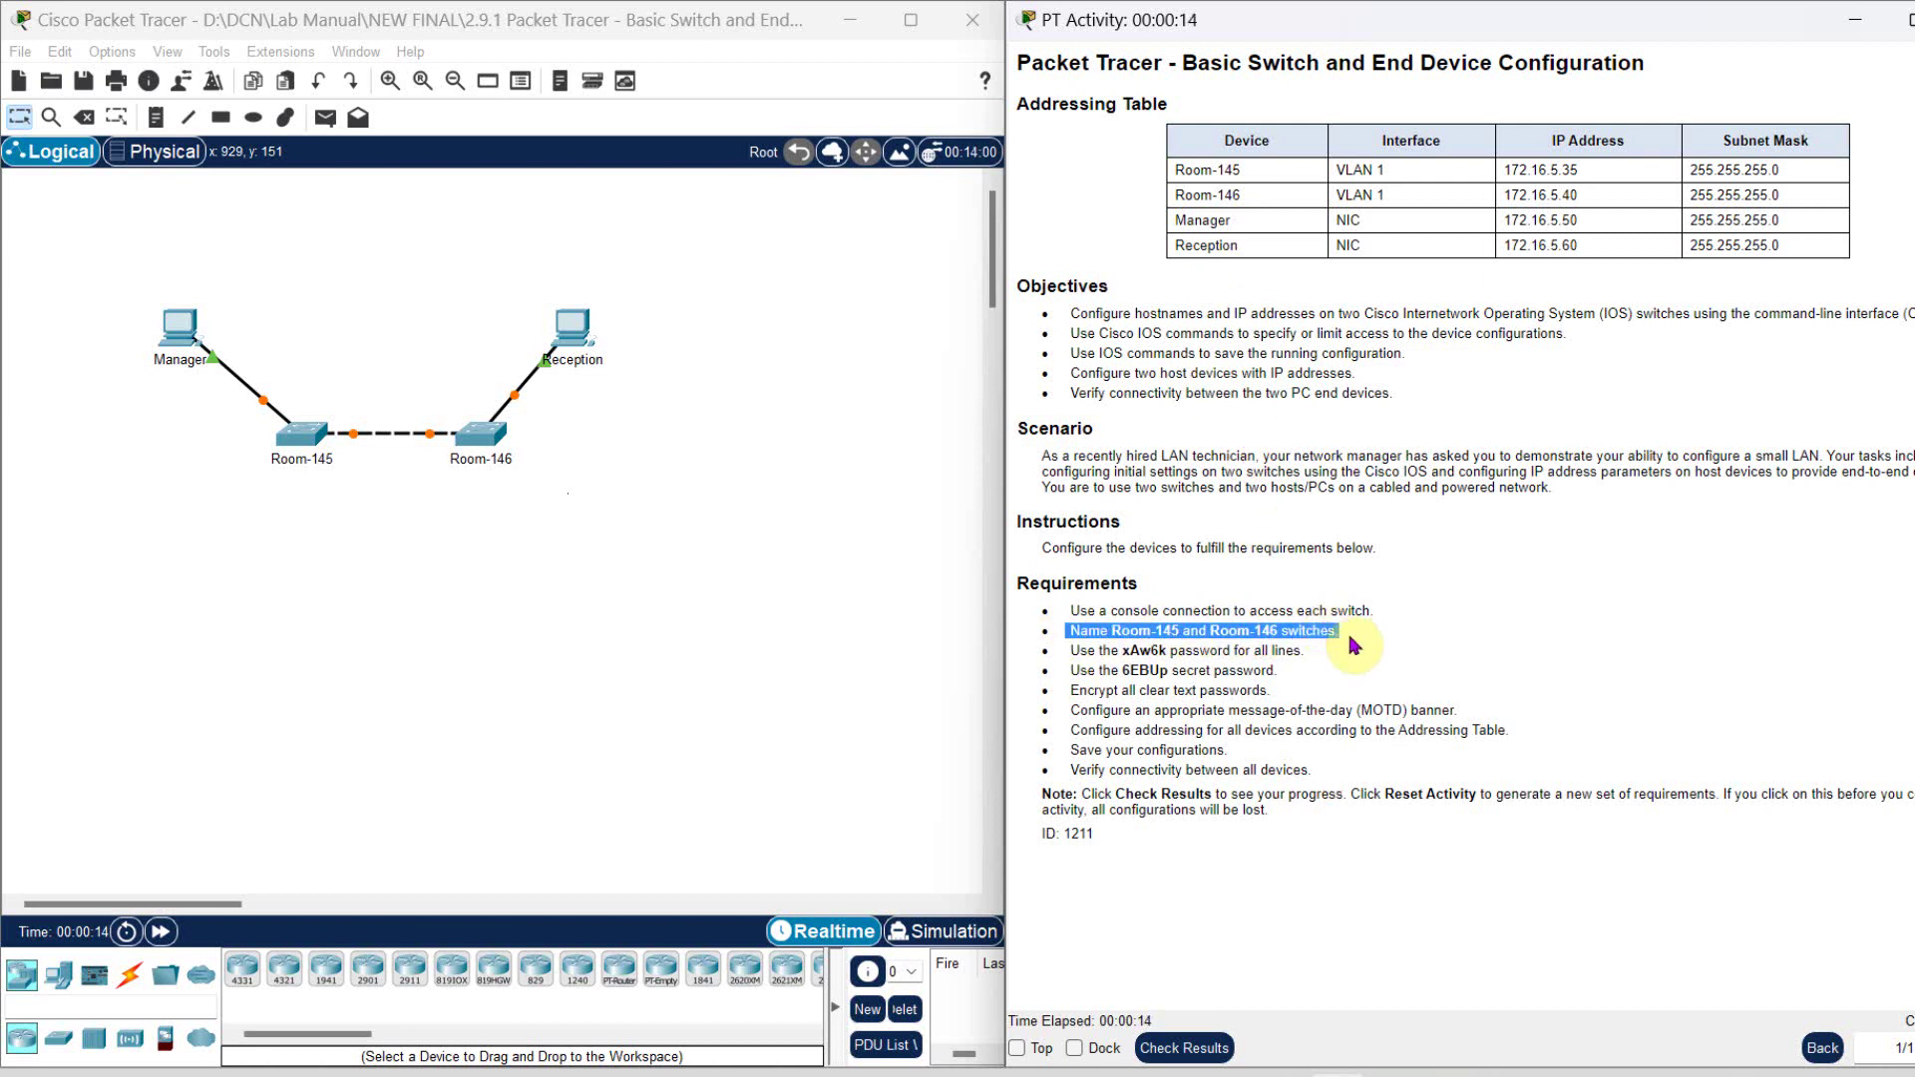
left_click(1092, 684)
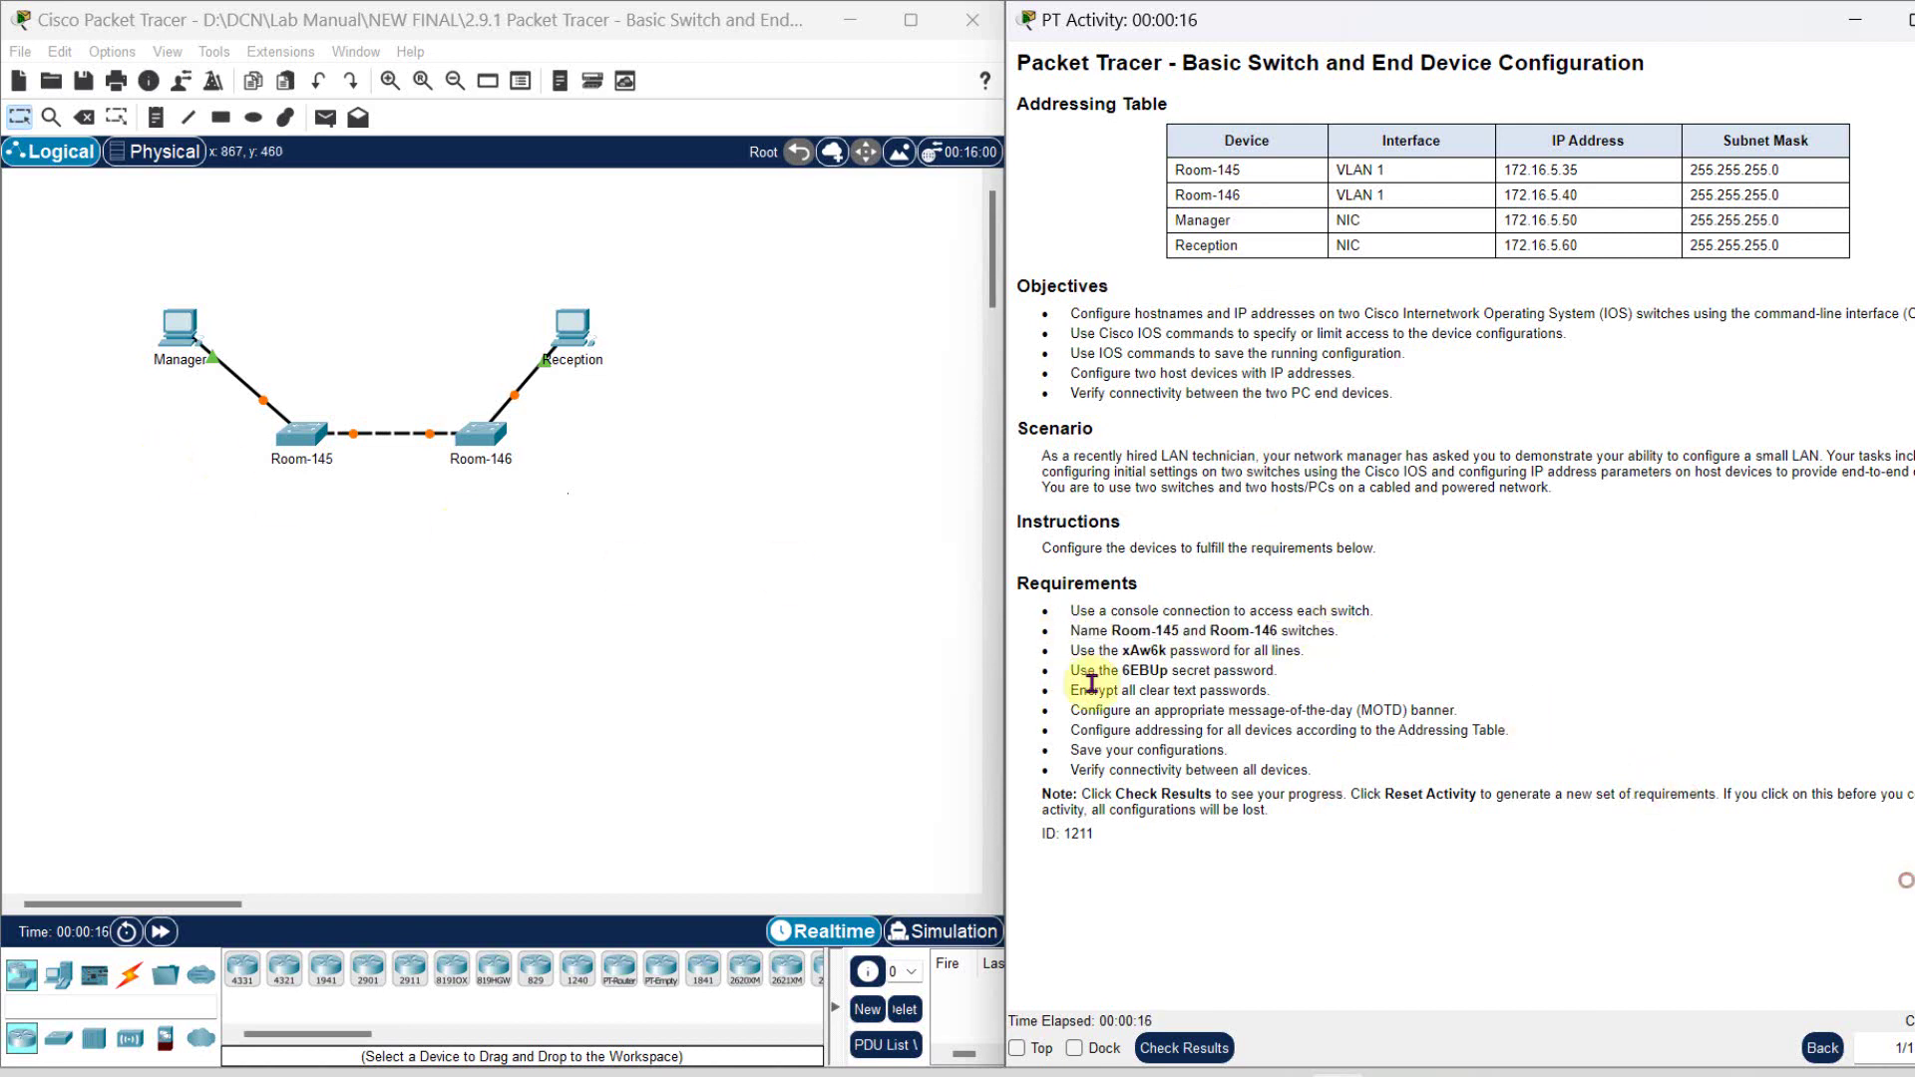
left_click_drag(1066, 651, 1287, 673)
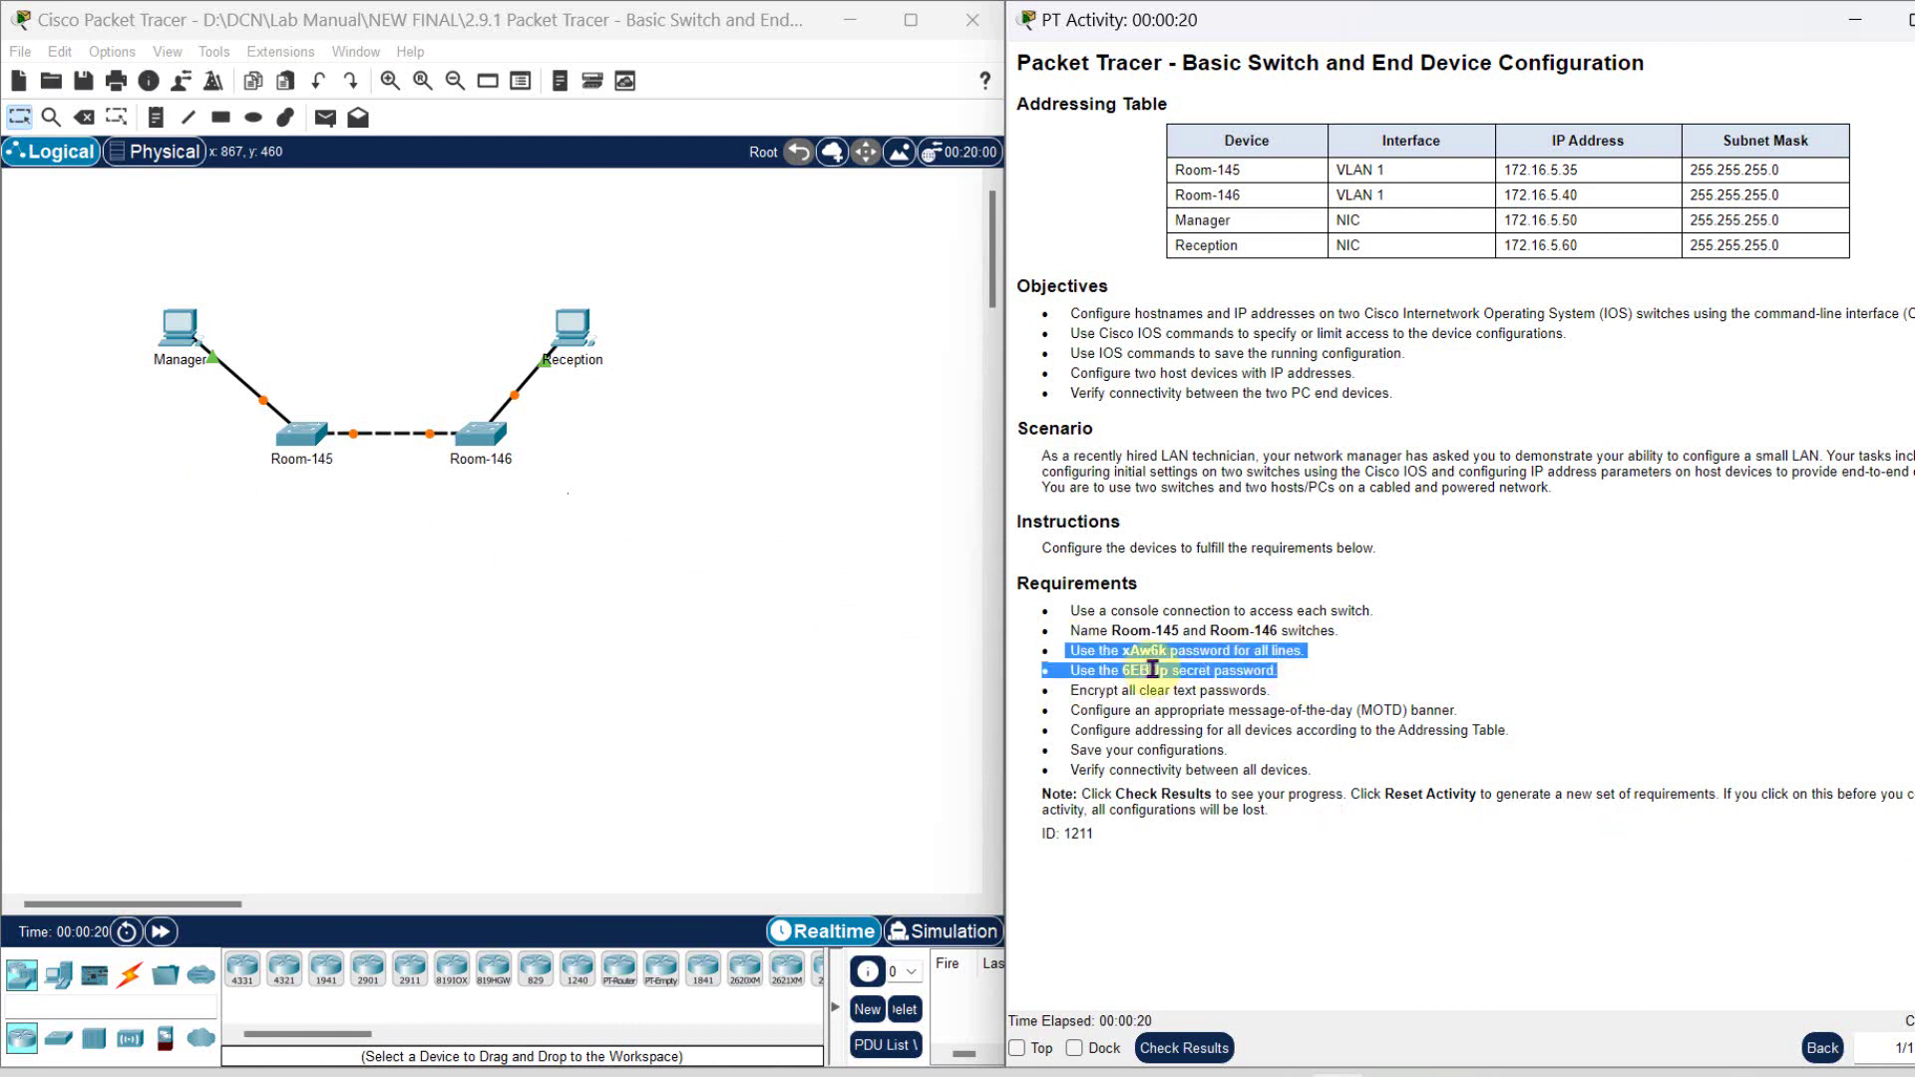
left_click(1453, 624)
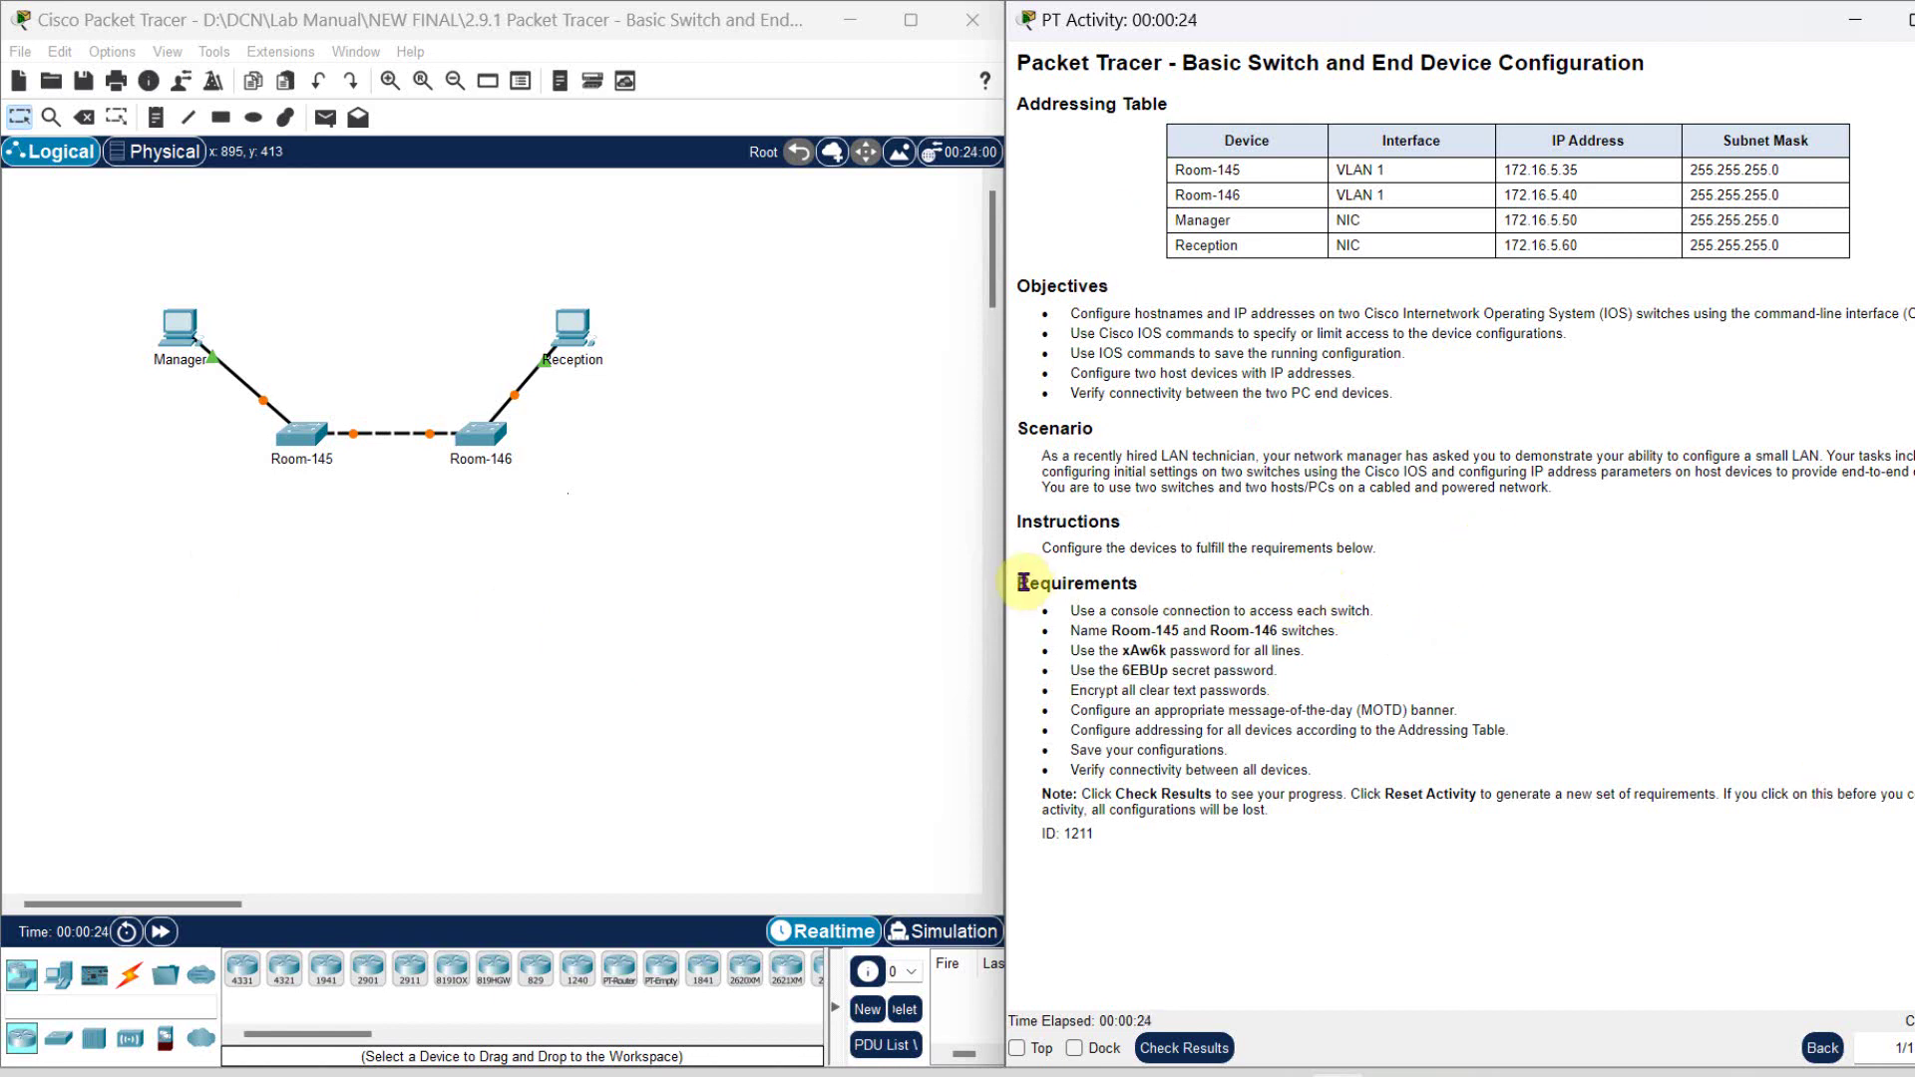
left_click_drag(1018, 584, 1259, 860)
left_click(1259, 860)
left_click_drag(1113, 845, 1081, 586)
left_click(1641, 696)
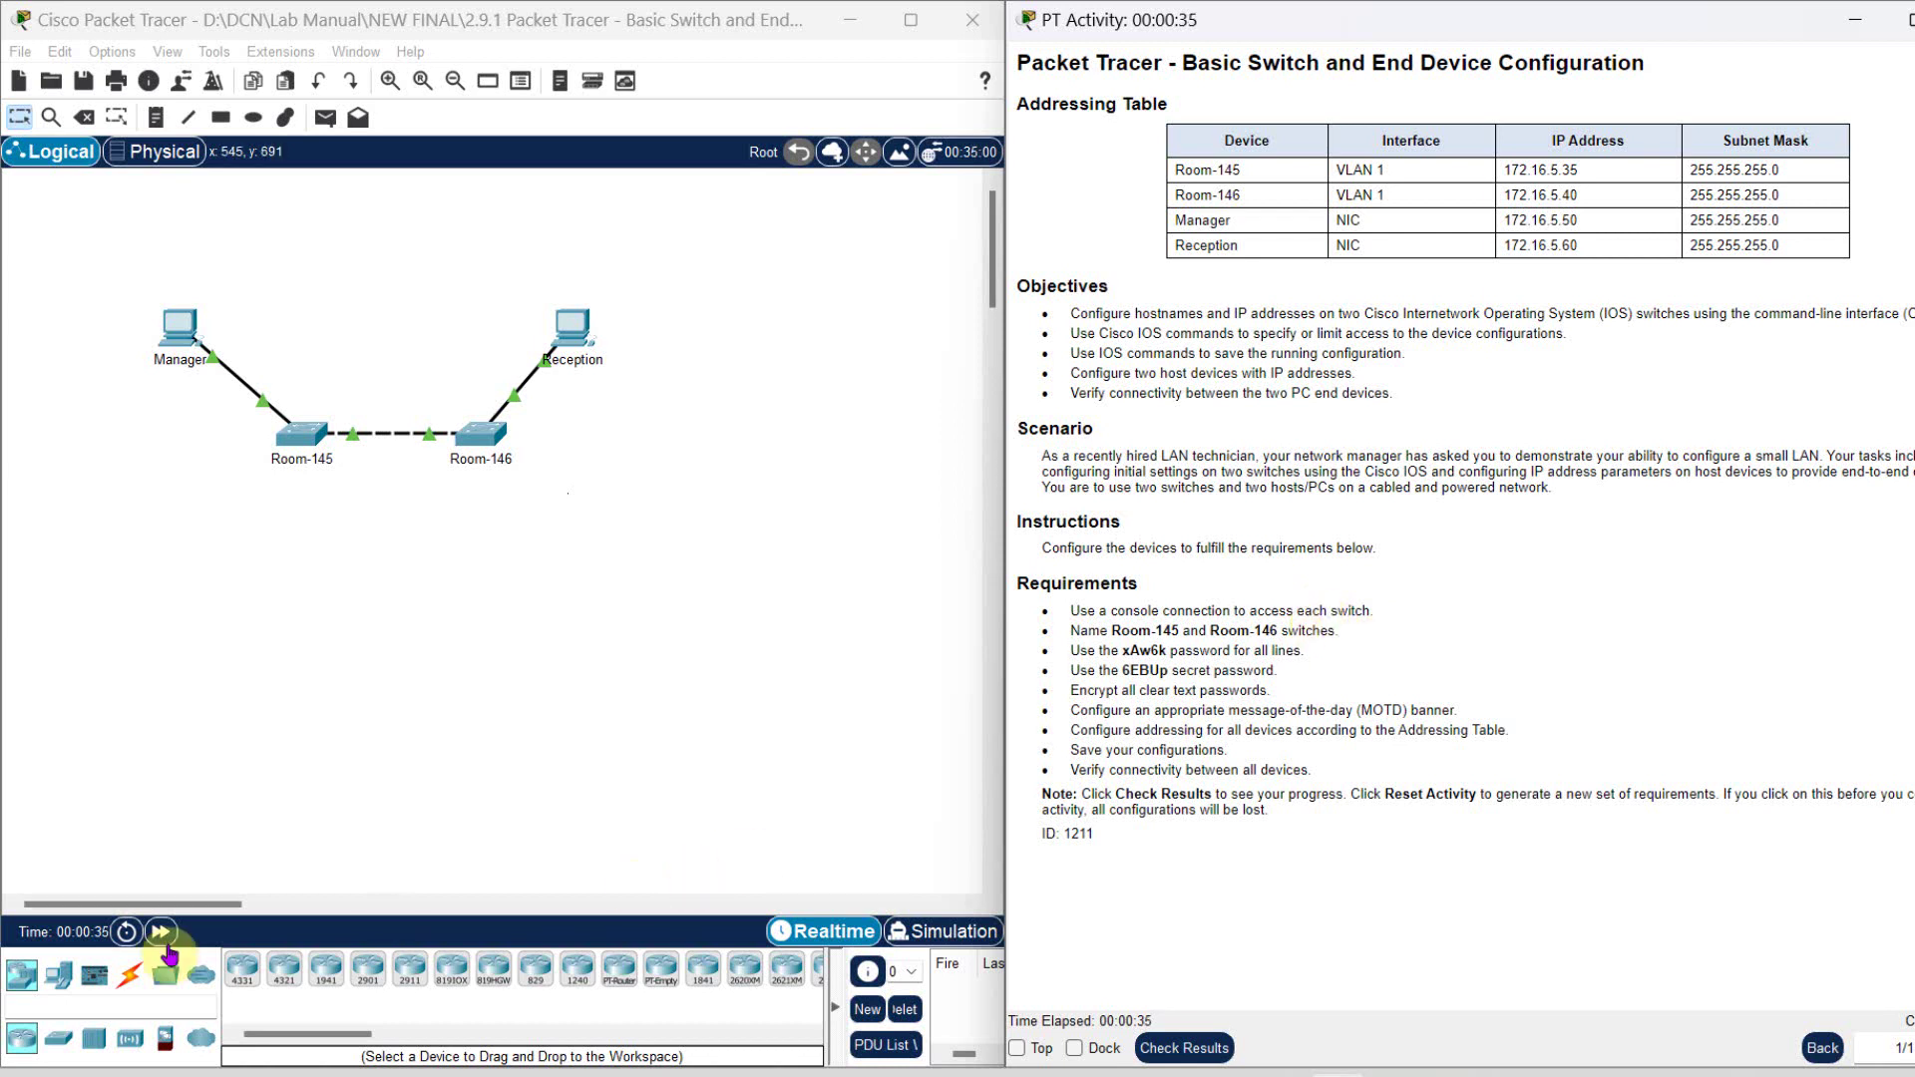
left_click(309, 437)
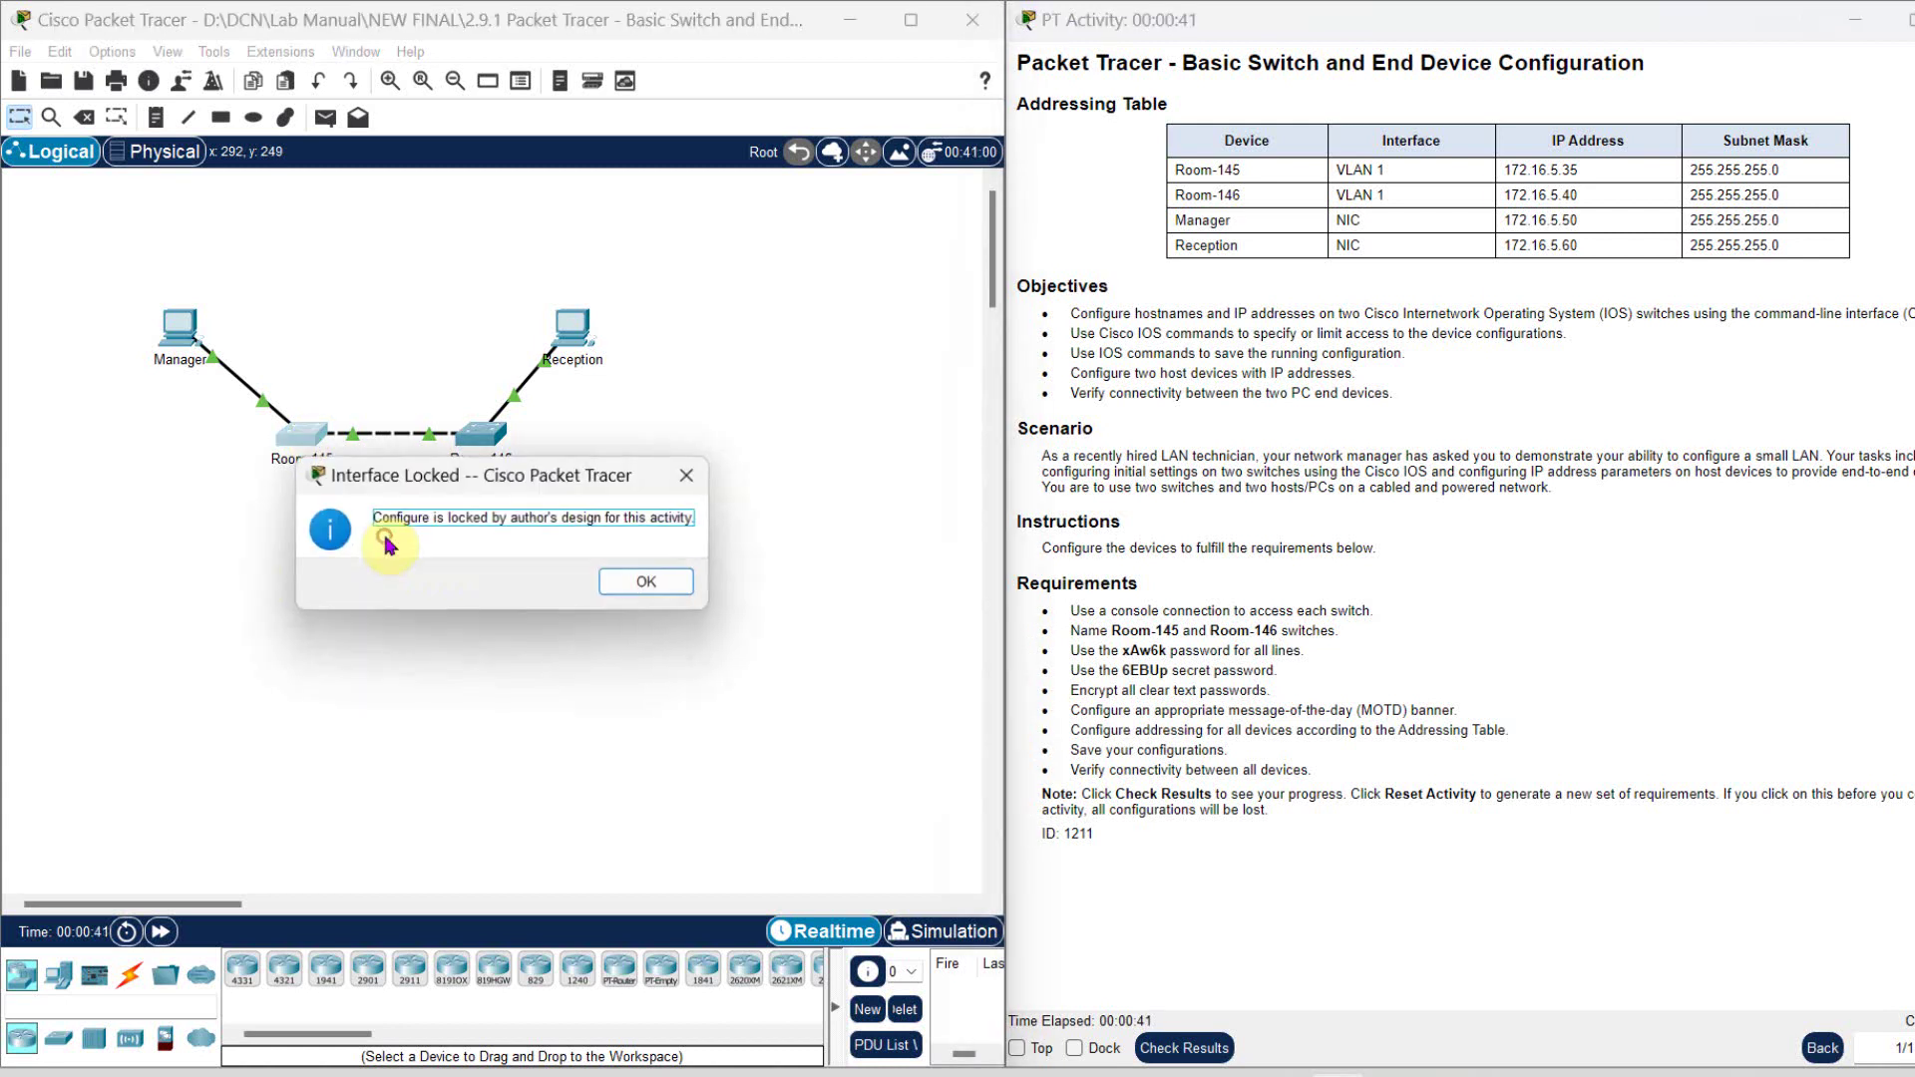
left_click(646, 583)
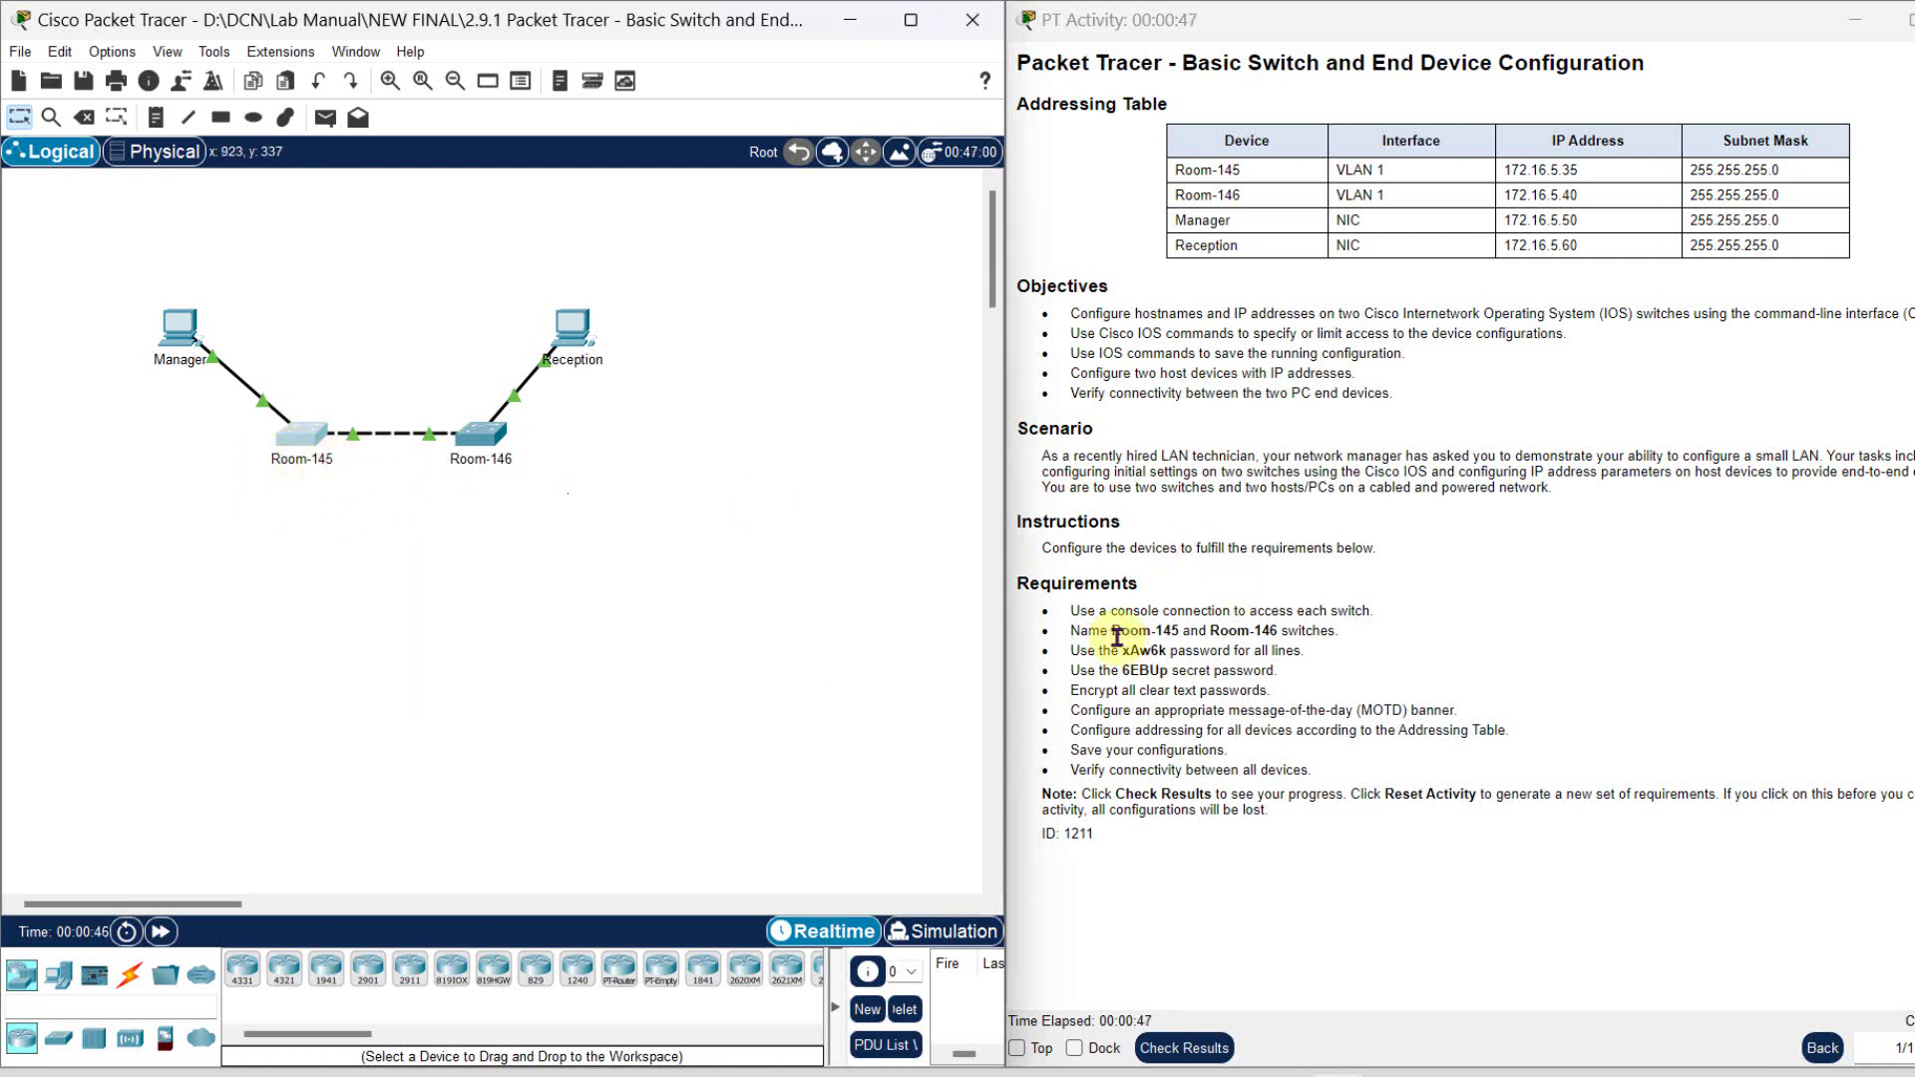
left_click_drag(1111, 616, 1245, 611)
left_click(467, 723)
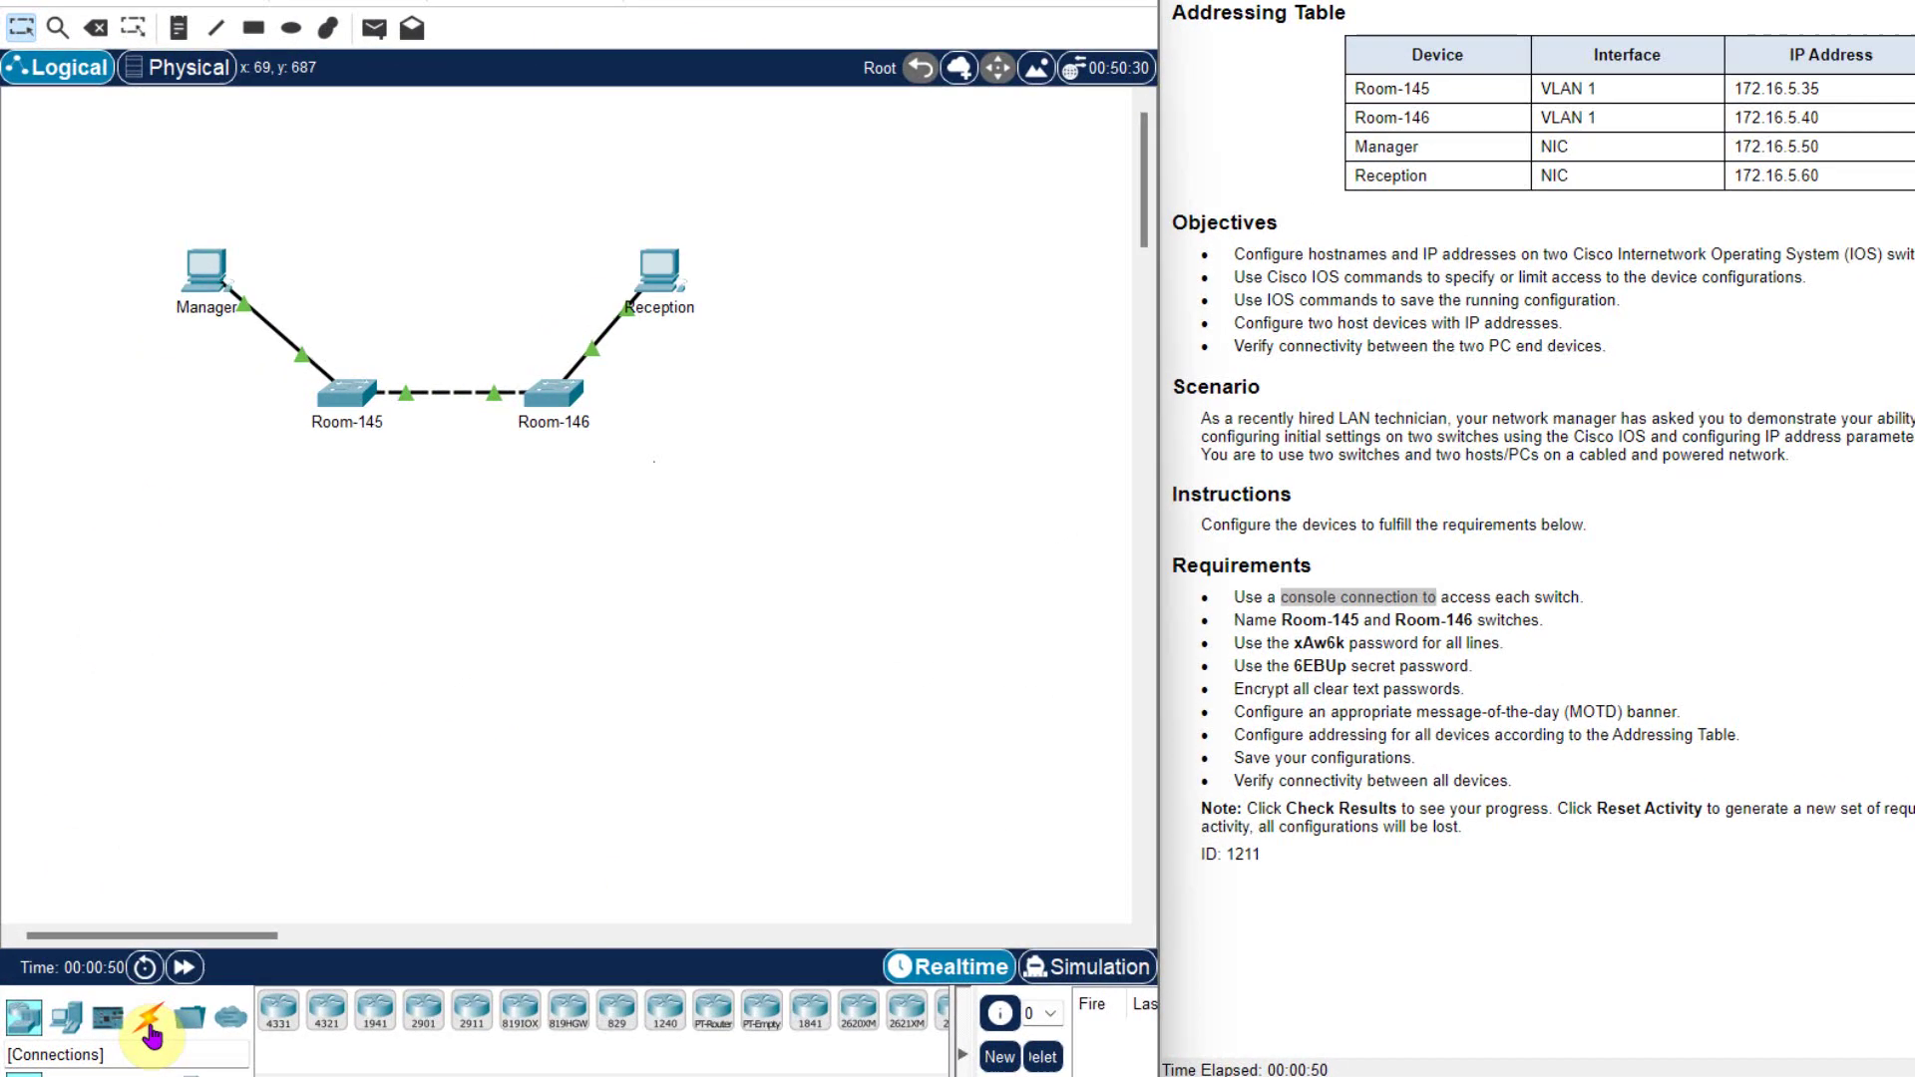
- Connect a console cable from Manager's RS 232 port to Room-145's Console port
left_click(150, 1027)
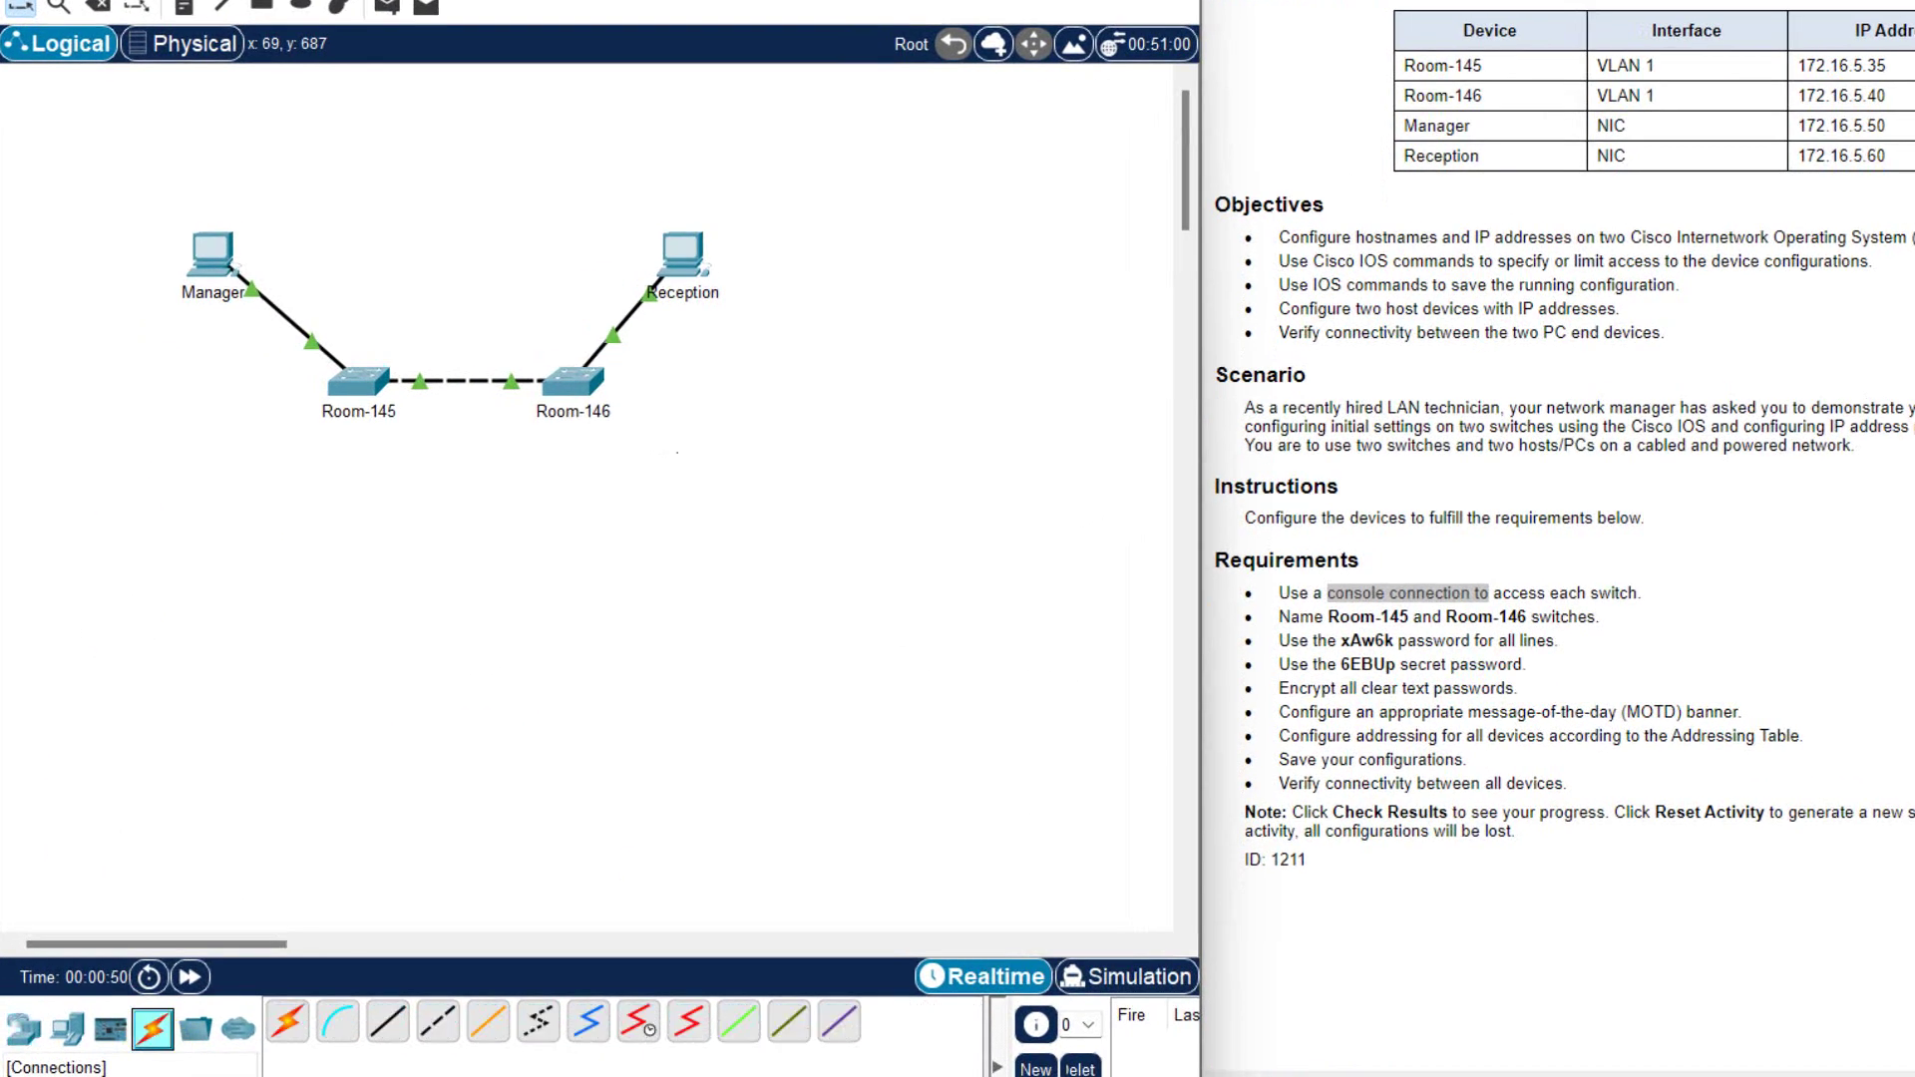
left_click(330, 1036)
left_click(208, 253)
left_click(232, 267)
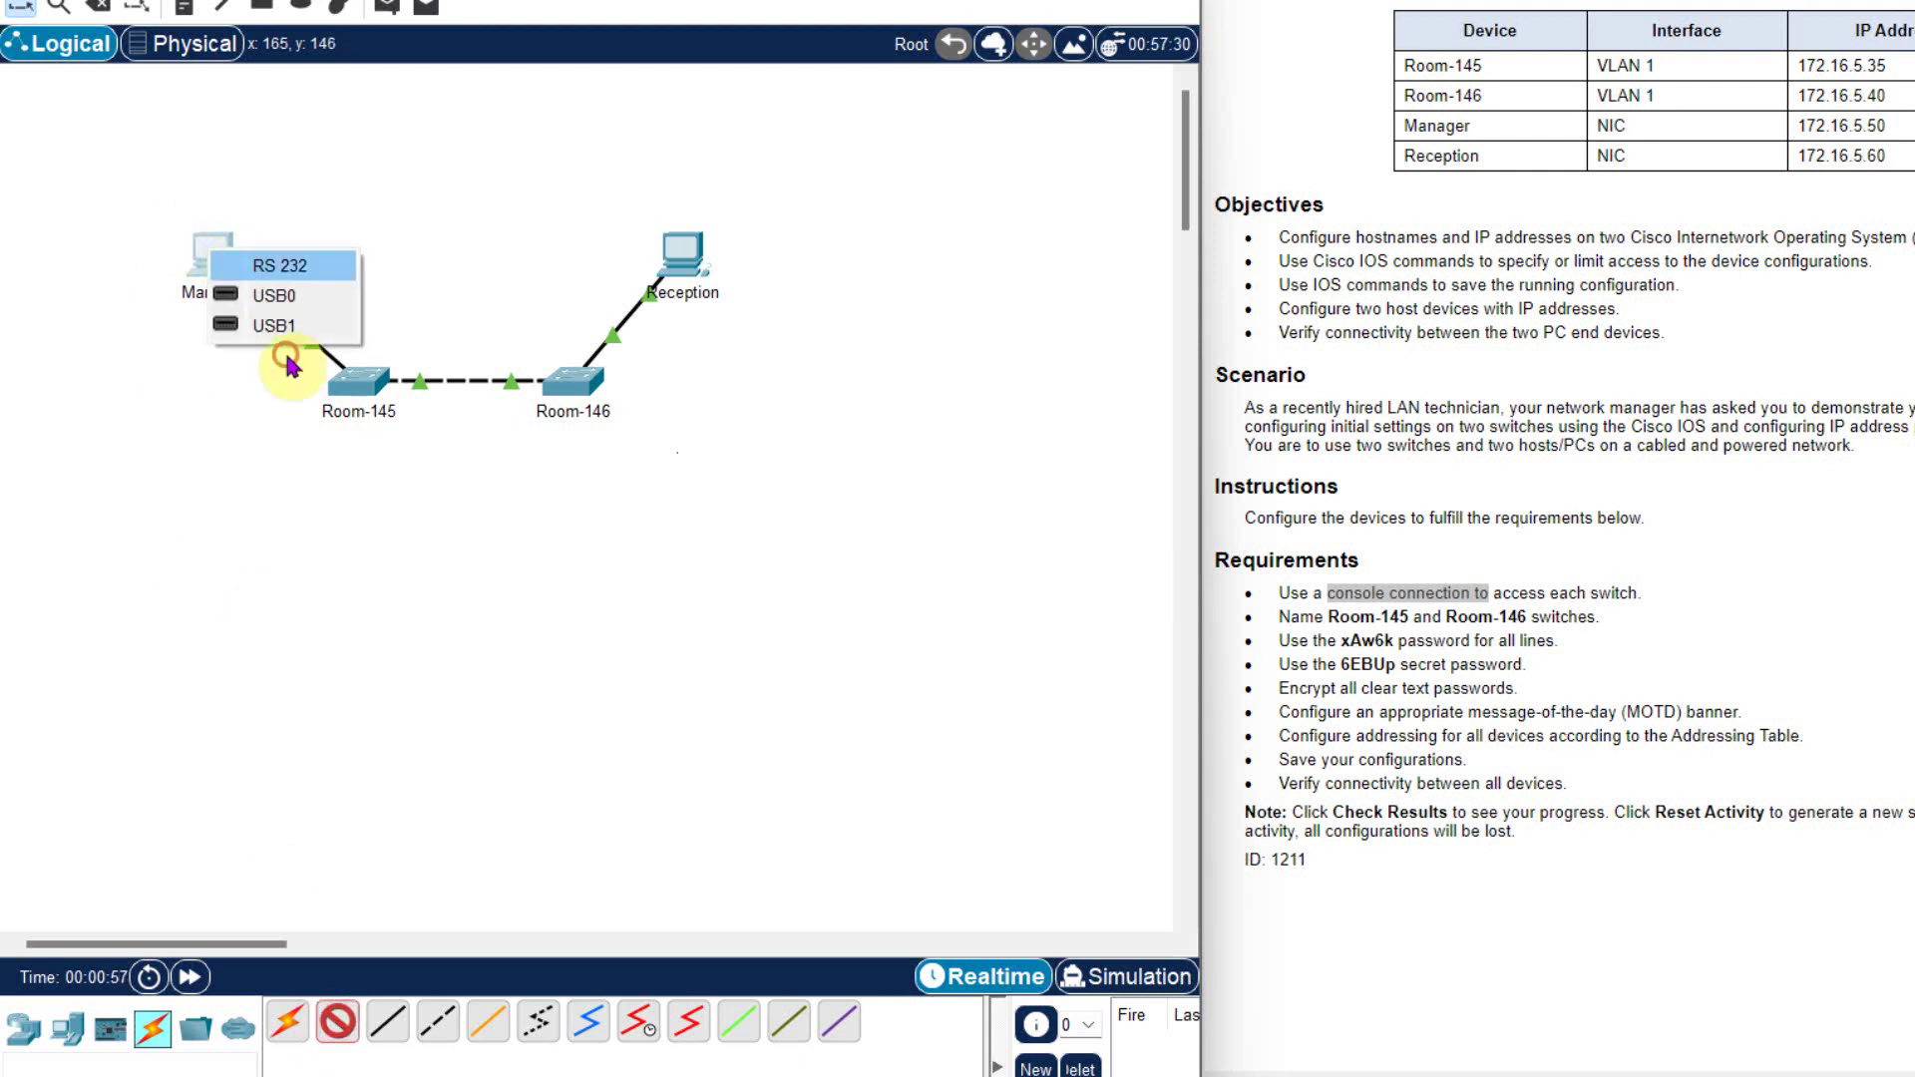
left_click(361, 381)
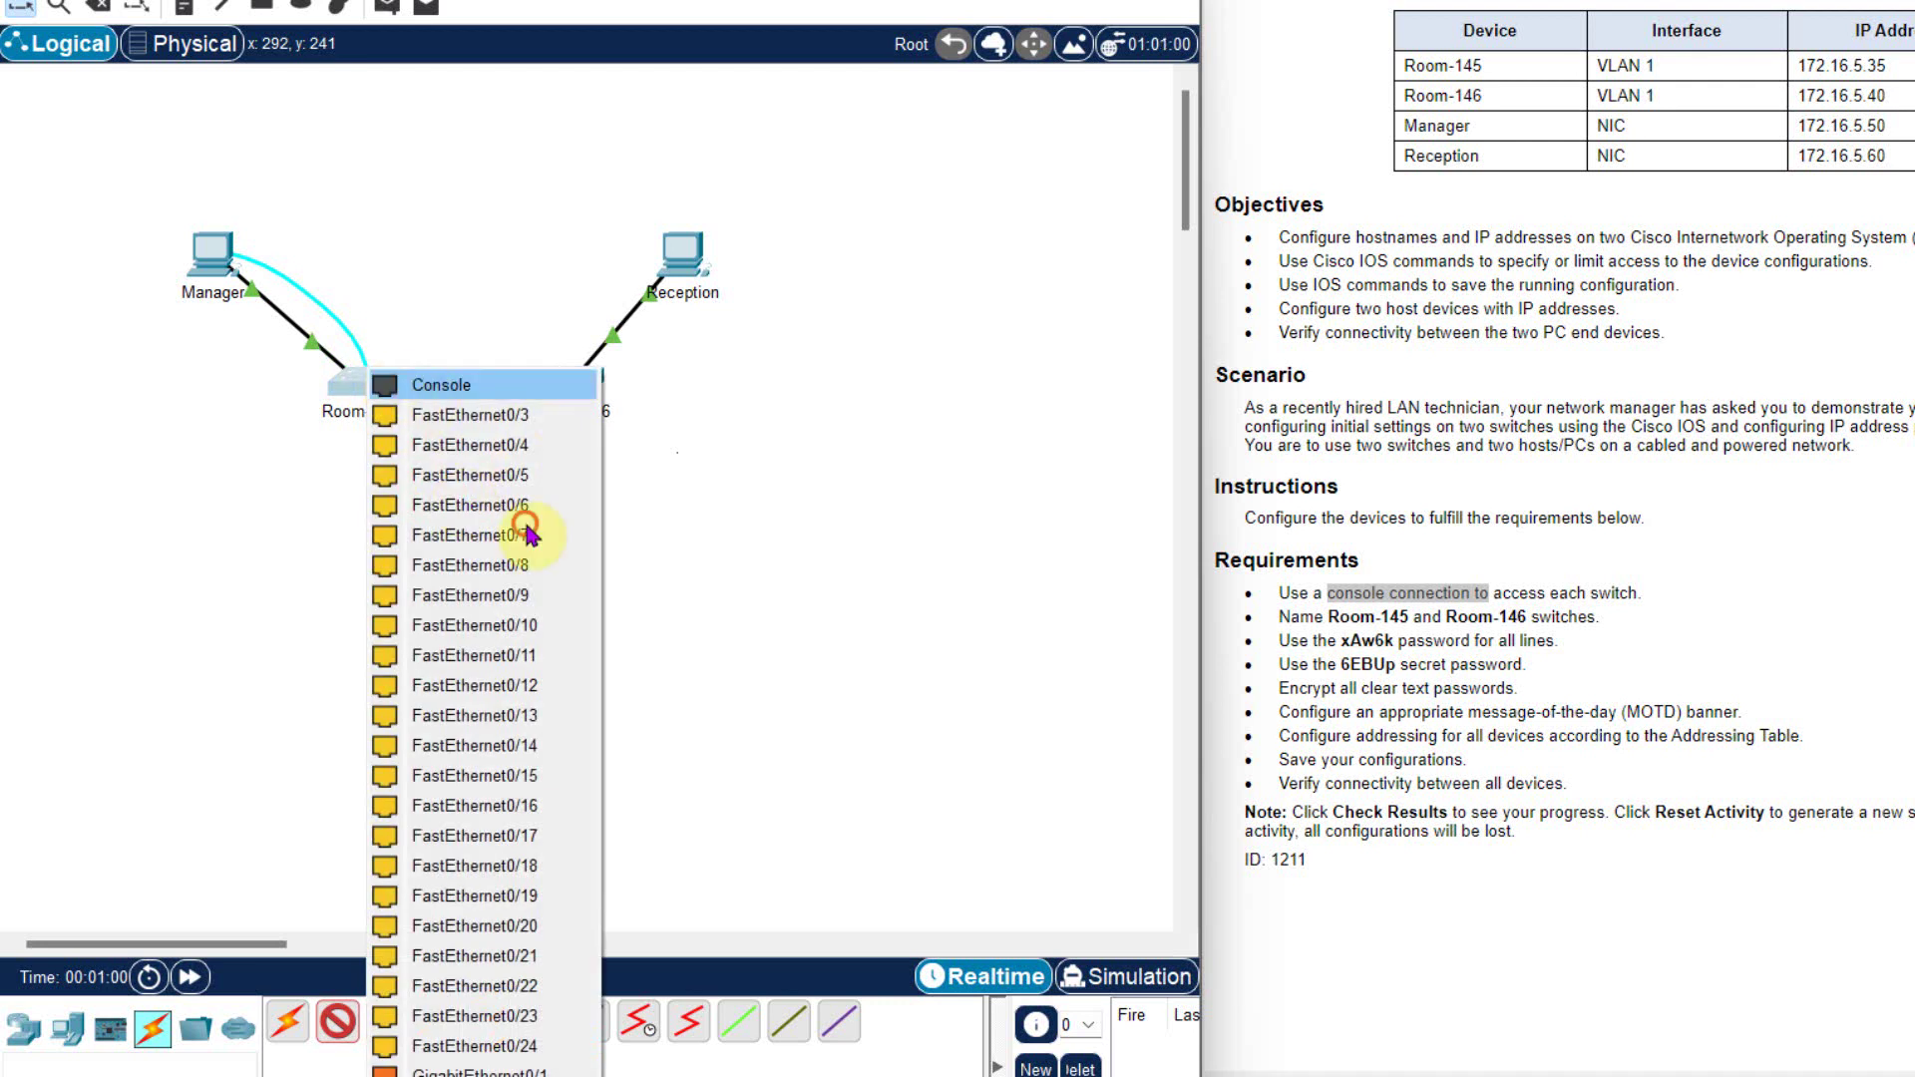
left_click(448, 385)
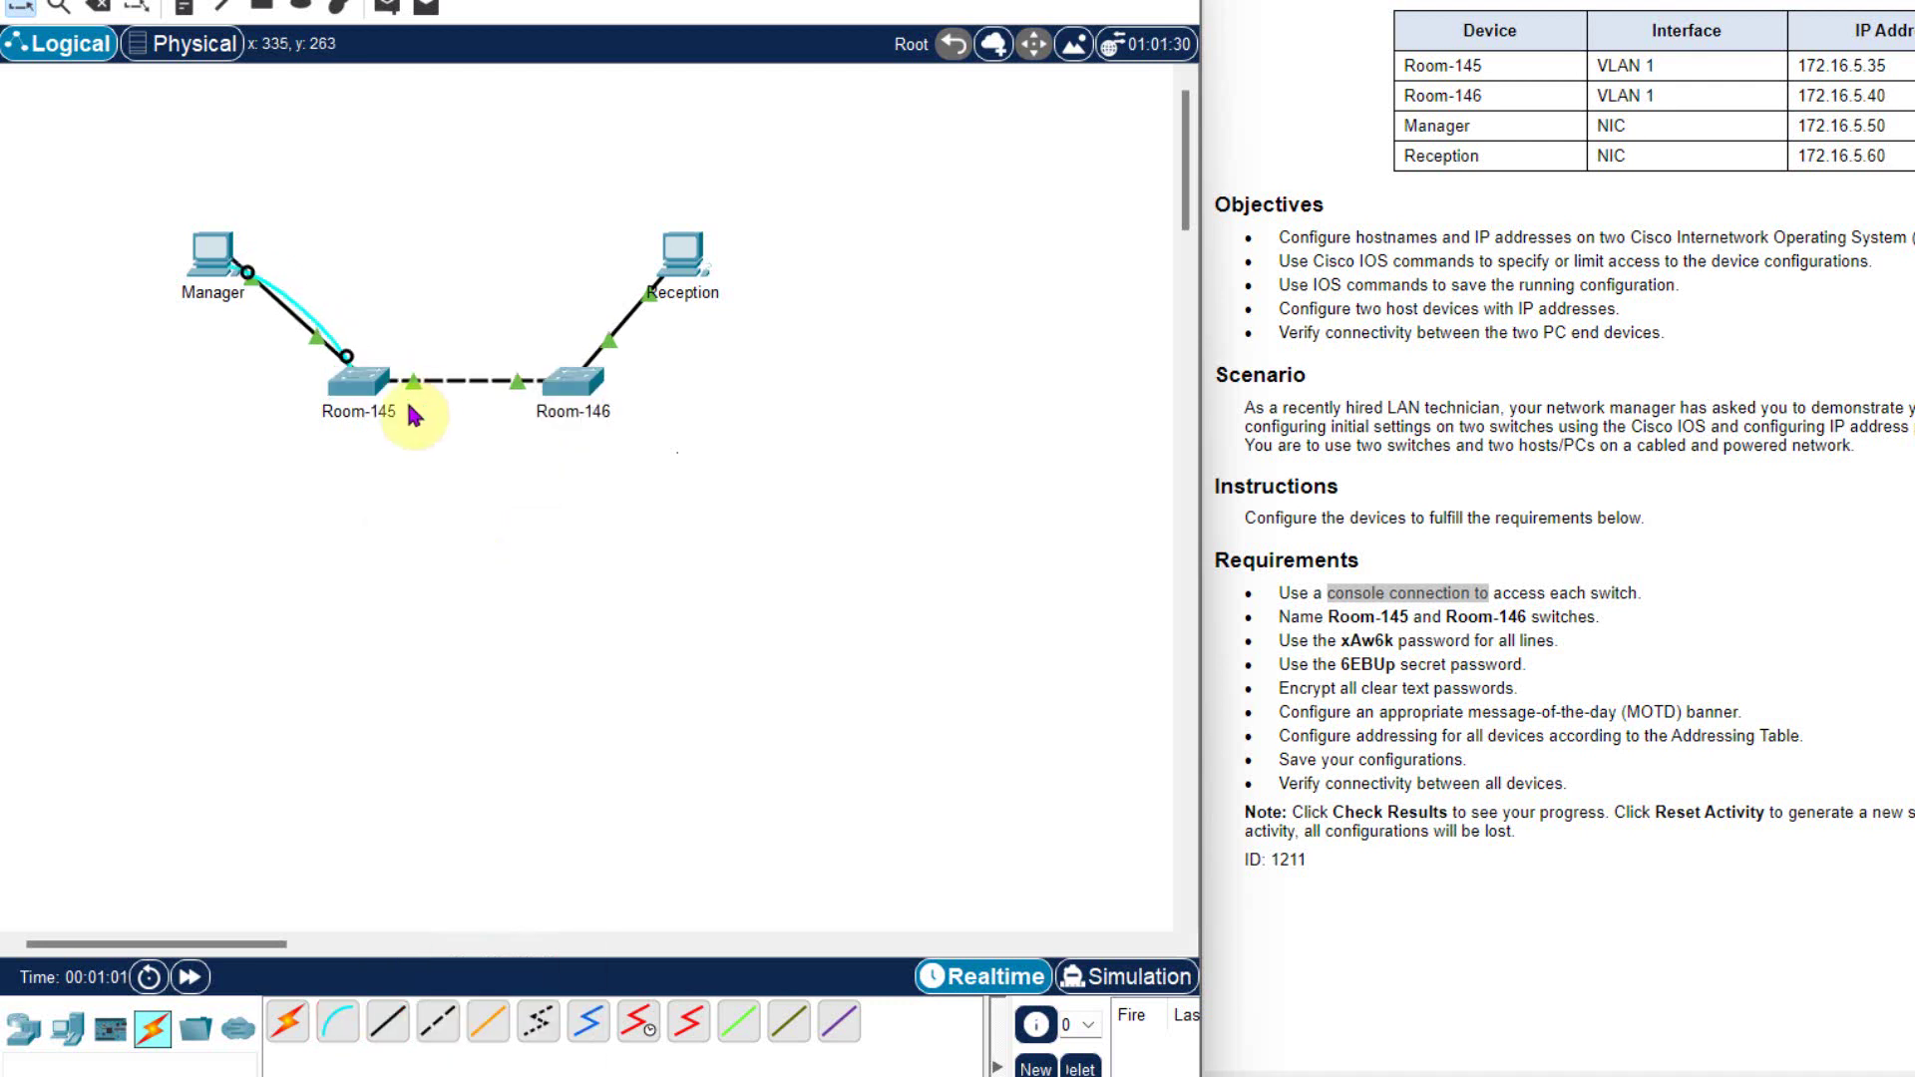
left_click(211, 263)
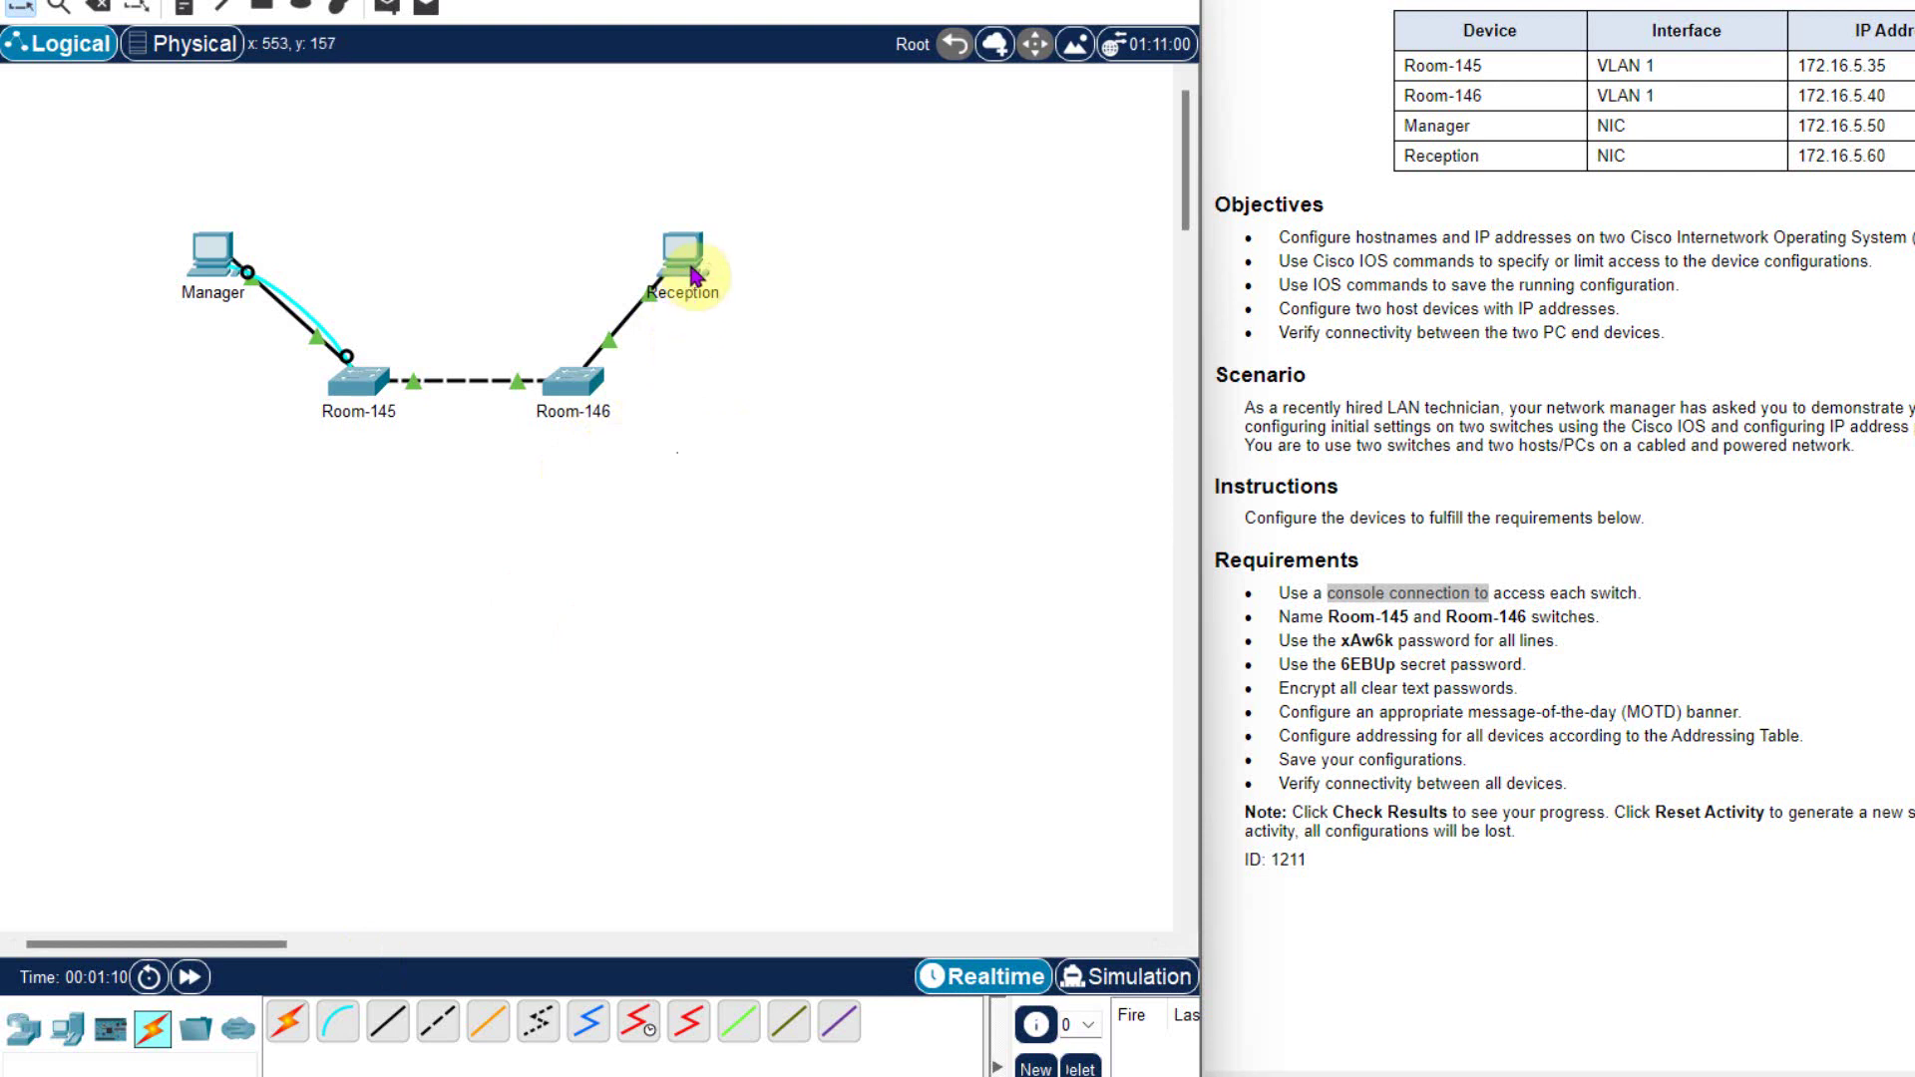
- Connect a console cable from Reception's RS 232 port to Room-146's Console port
left_click(337, 1021)
left_click(682, 255)
left_click(763, 263)
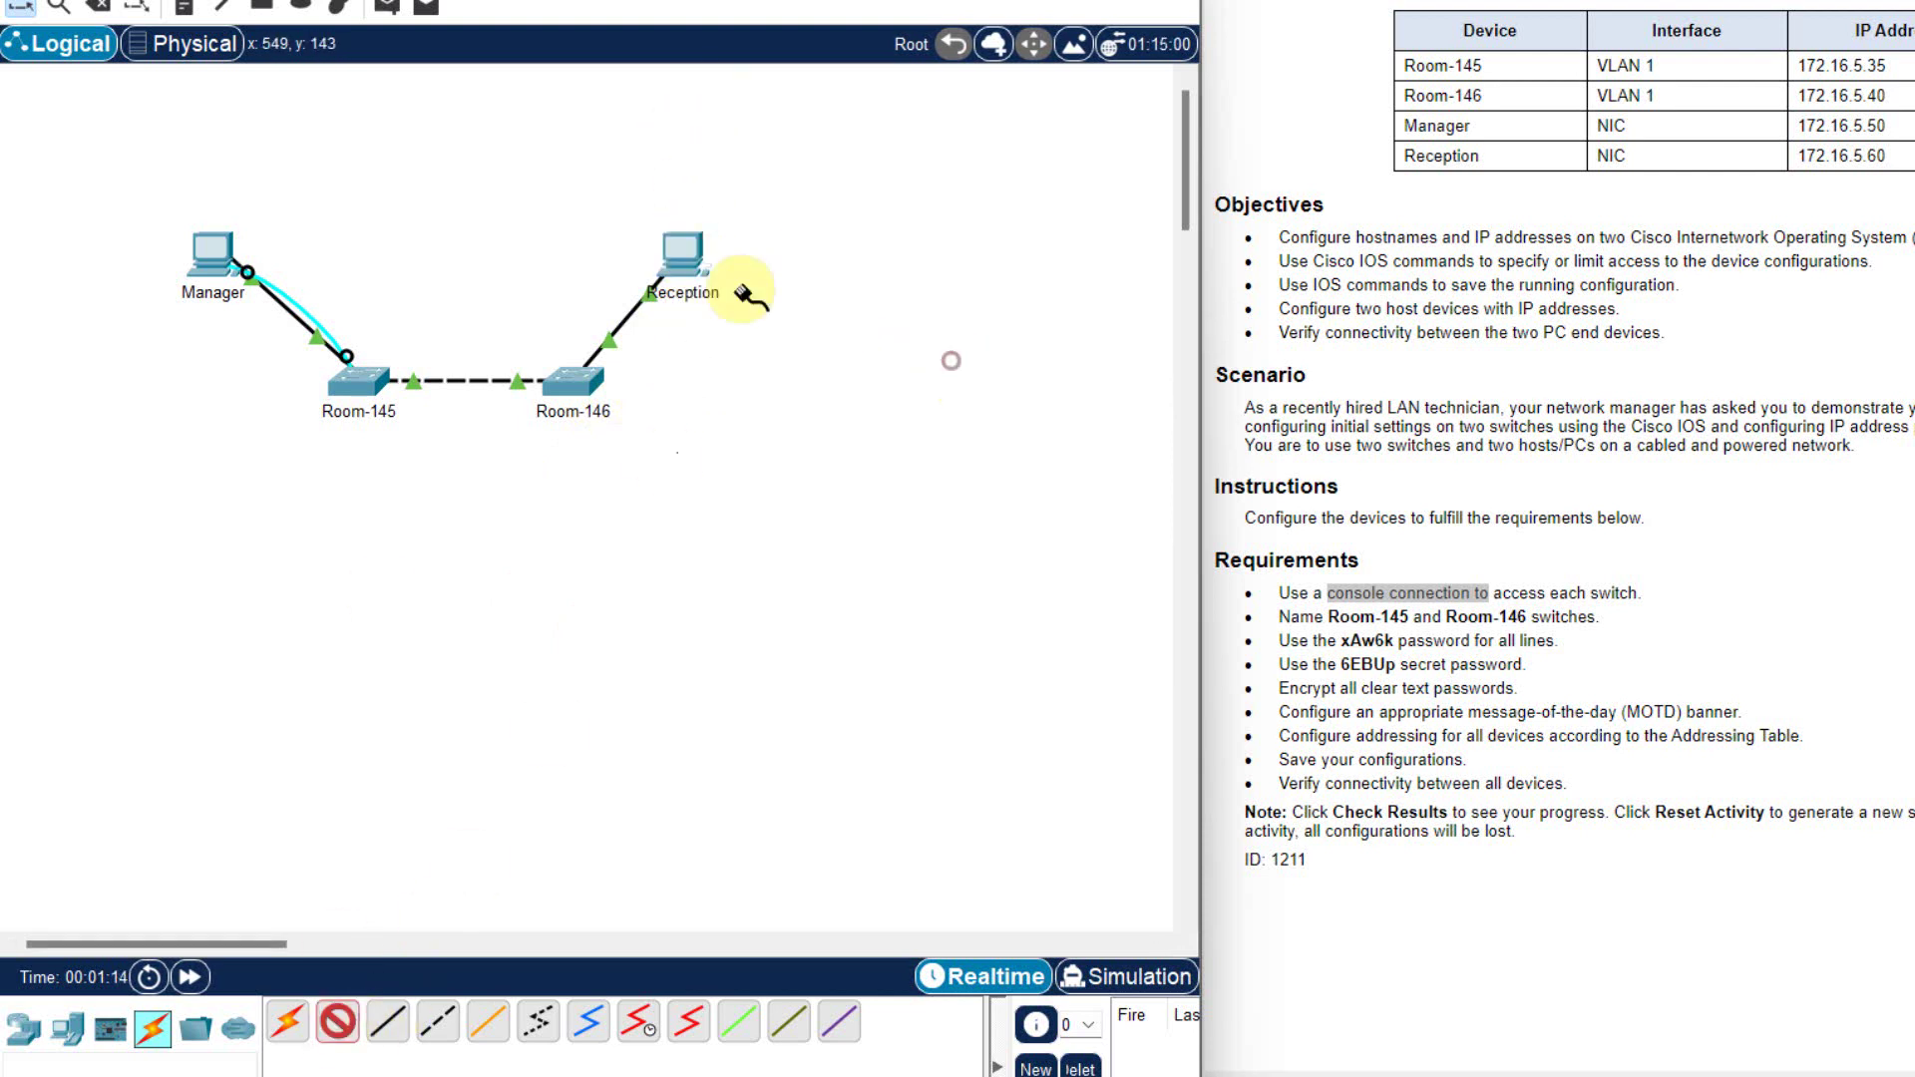
left_click(584, 381)
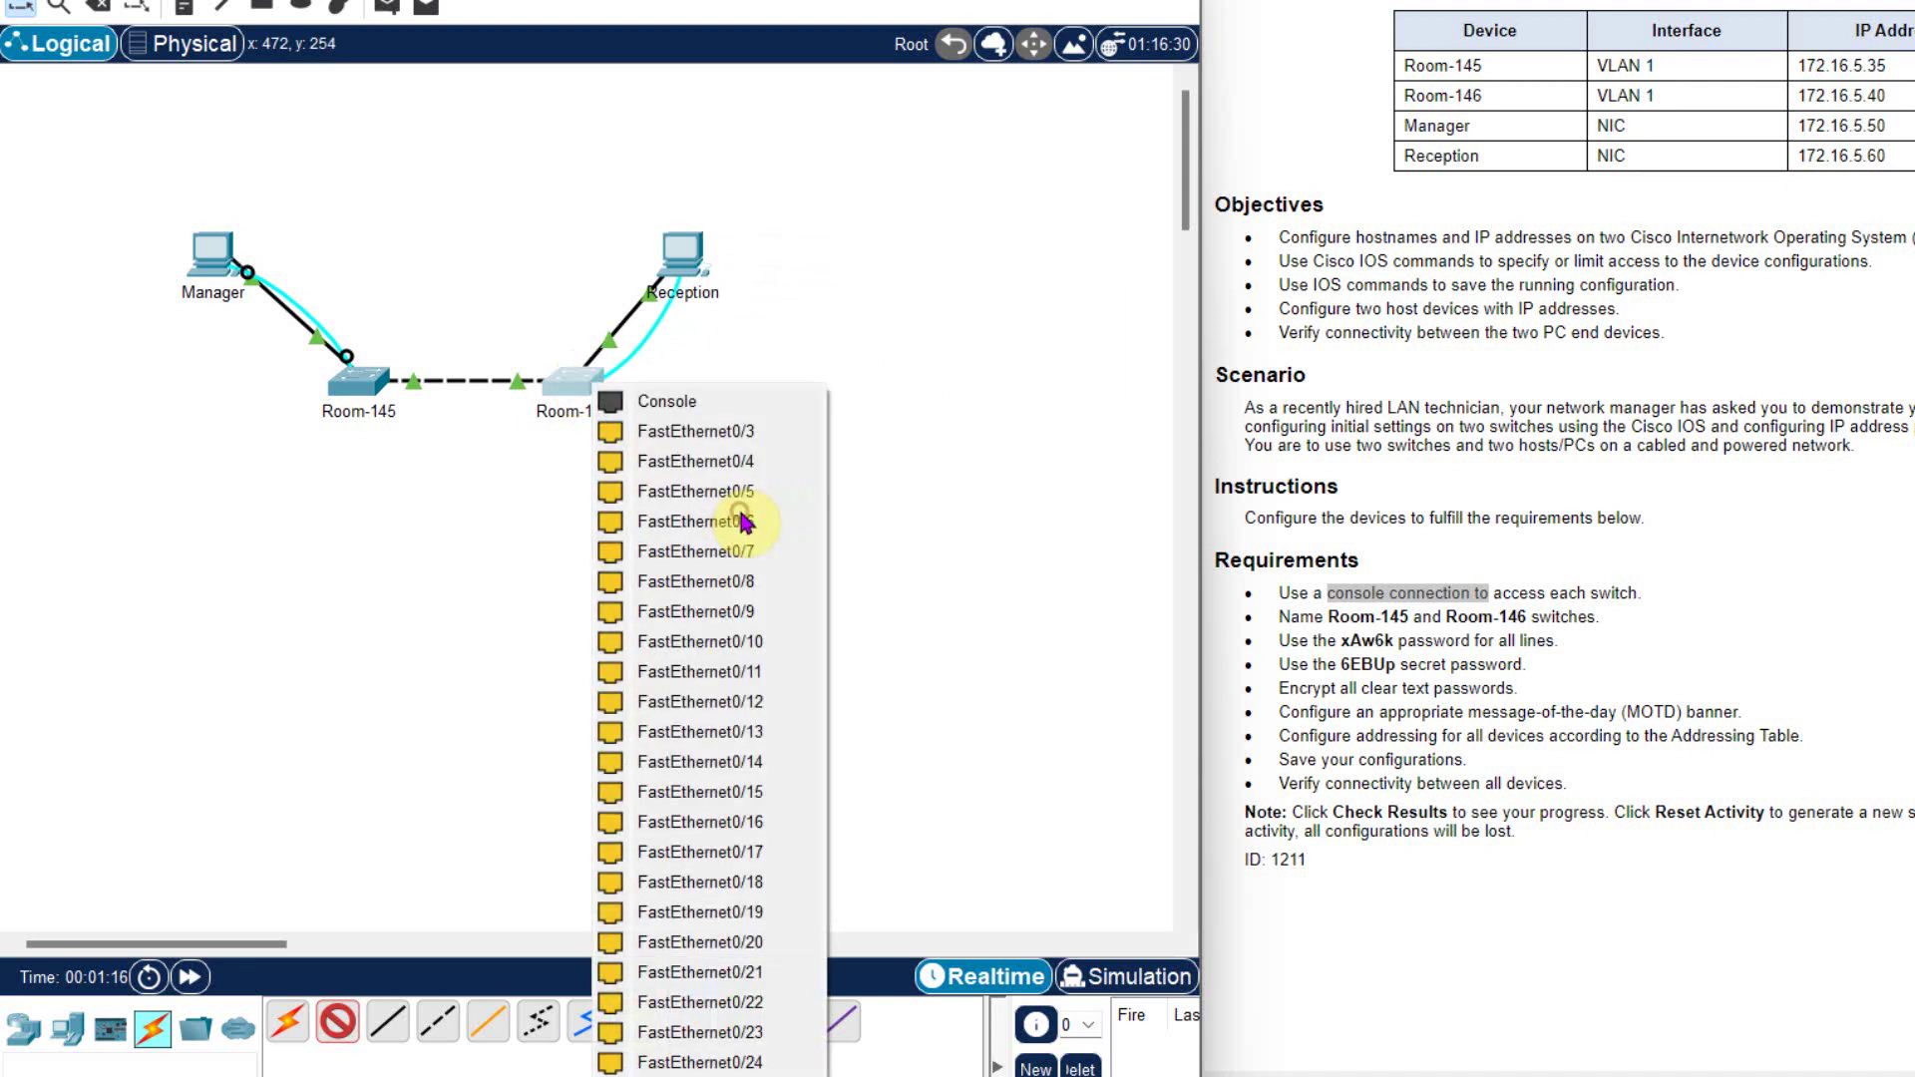
left_click(640, 404)
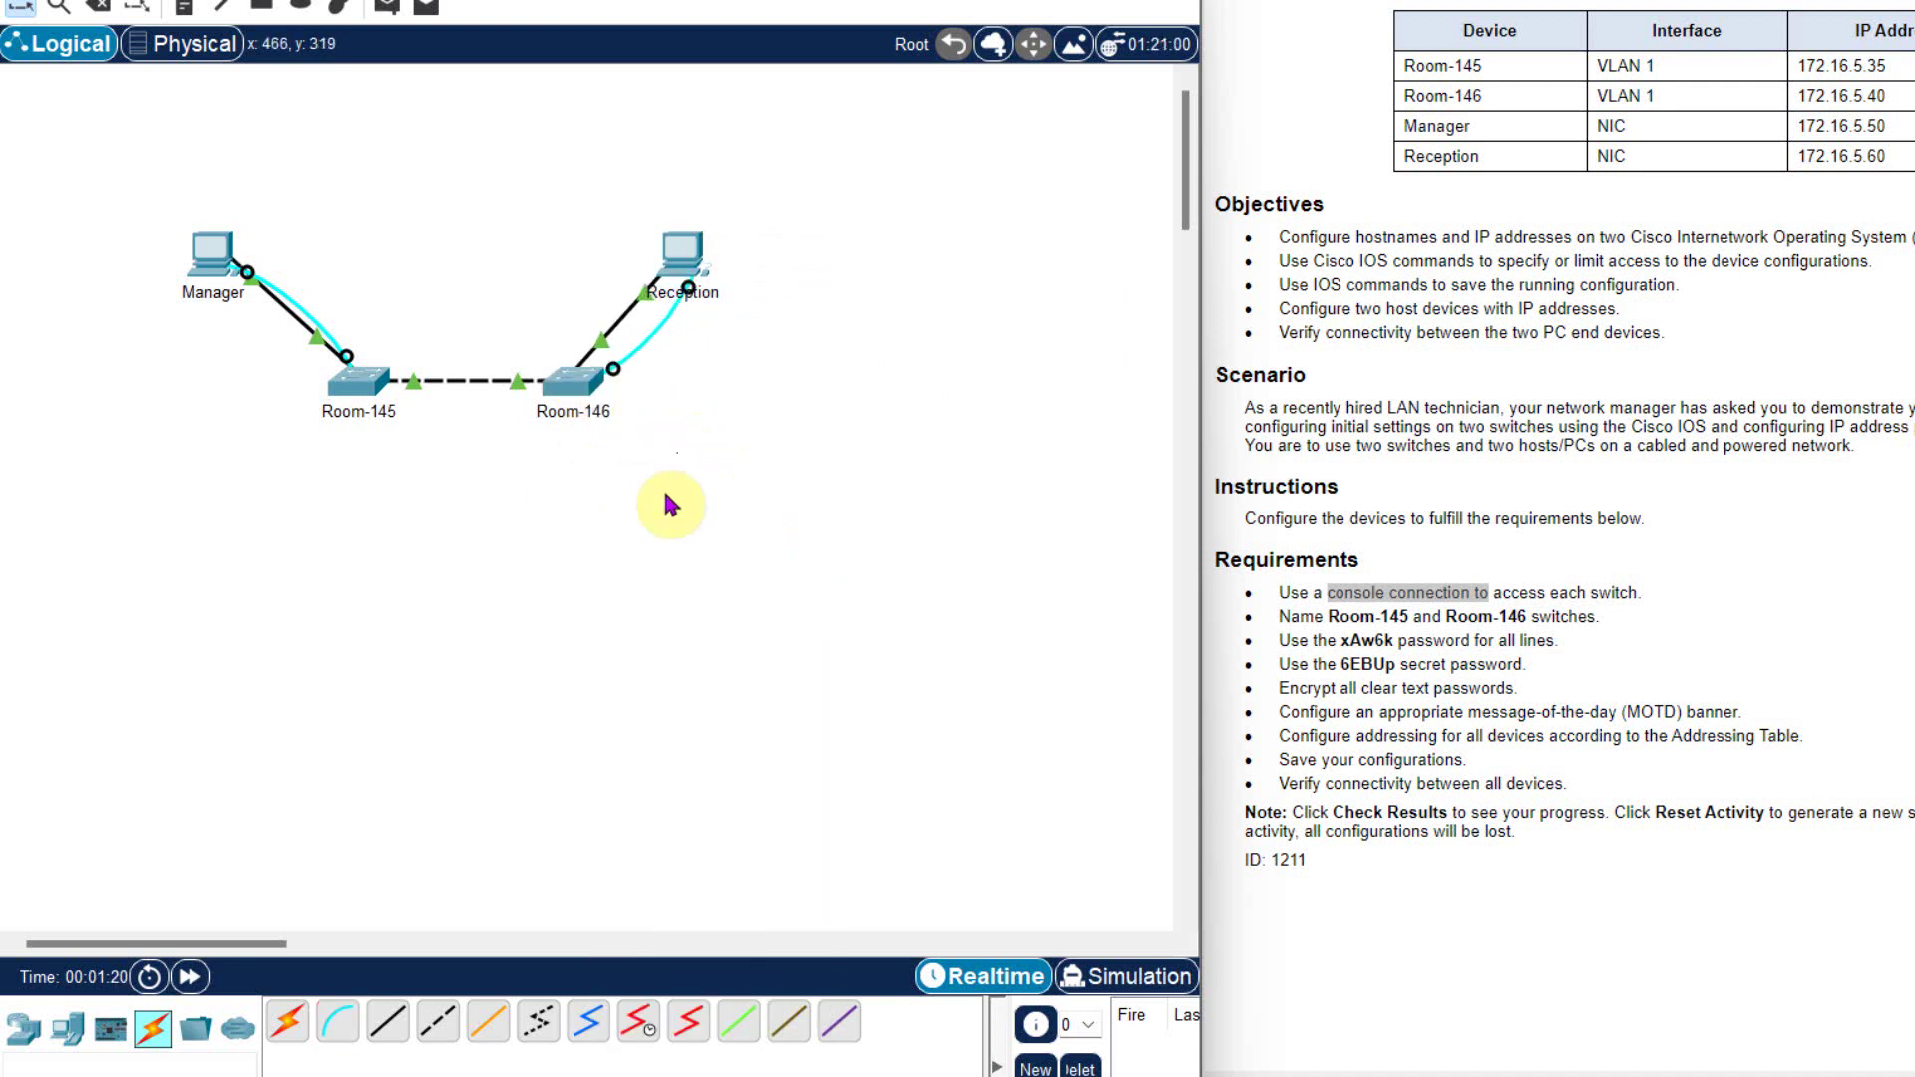
left_click(205, 252)
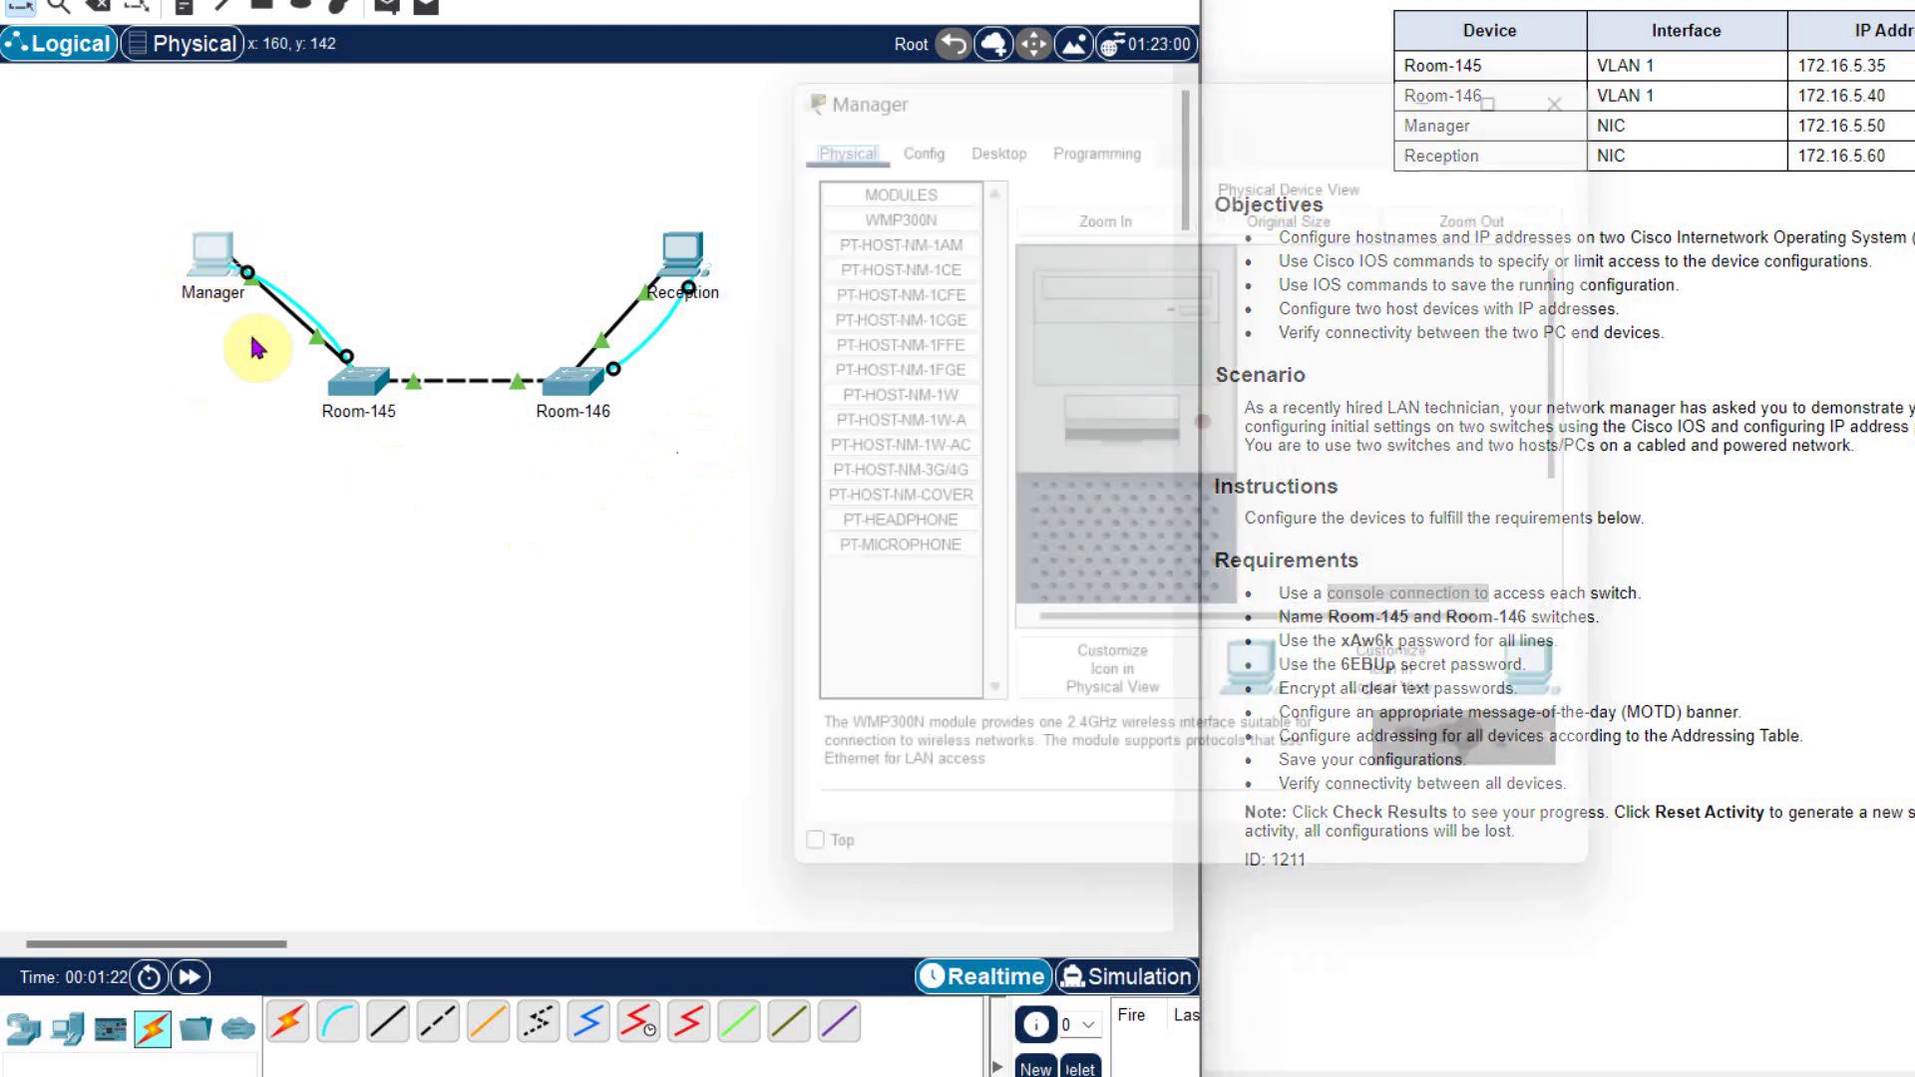
- Launch the Terminal on Manager's Desktop and accept the default settings
left_click_drag(1026, 90, 879, 47)
left_click(842, 81)
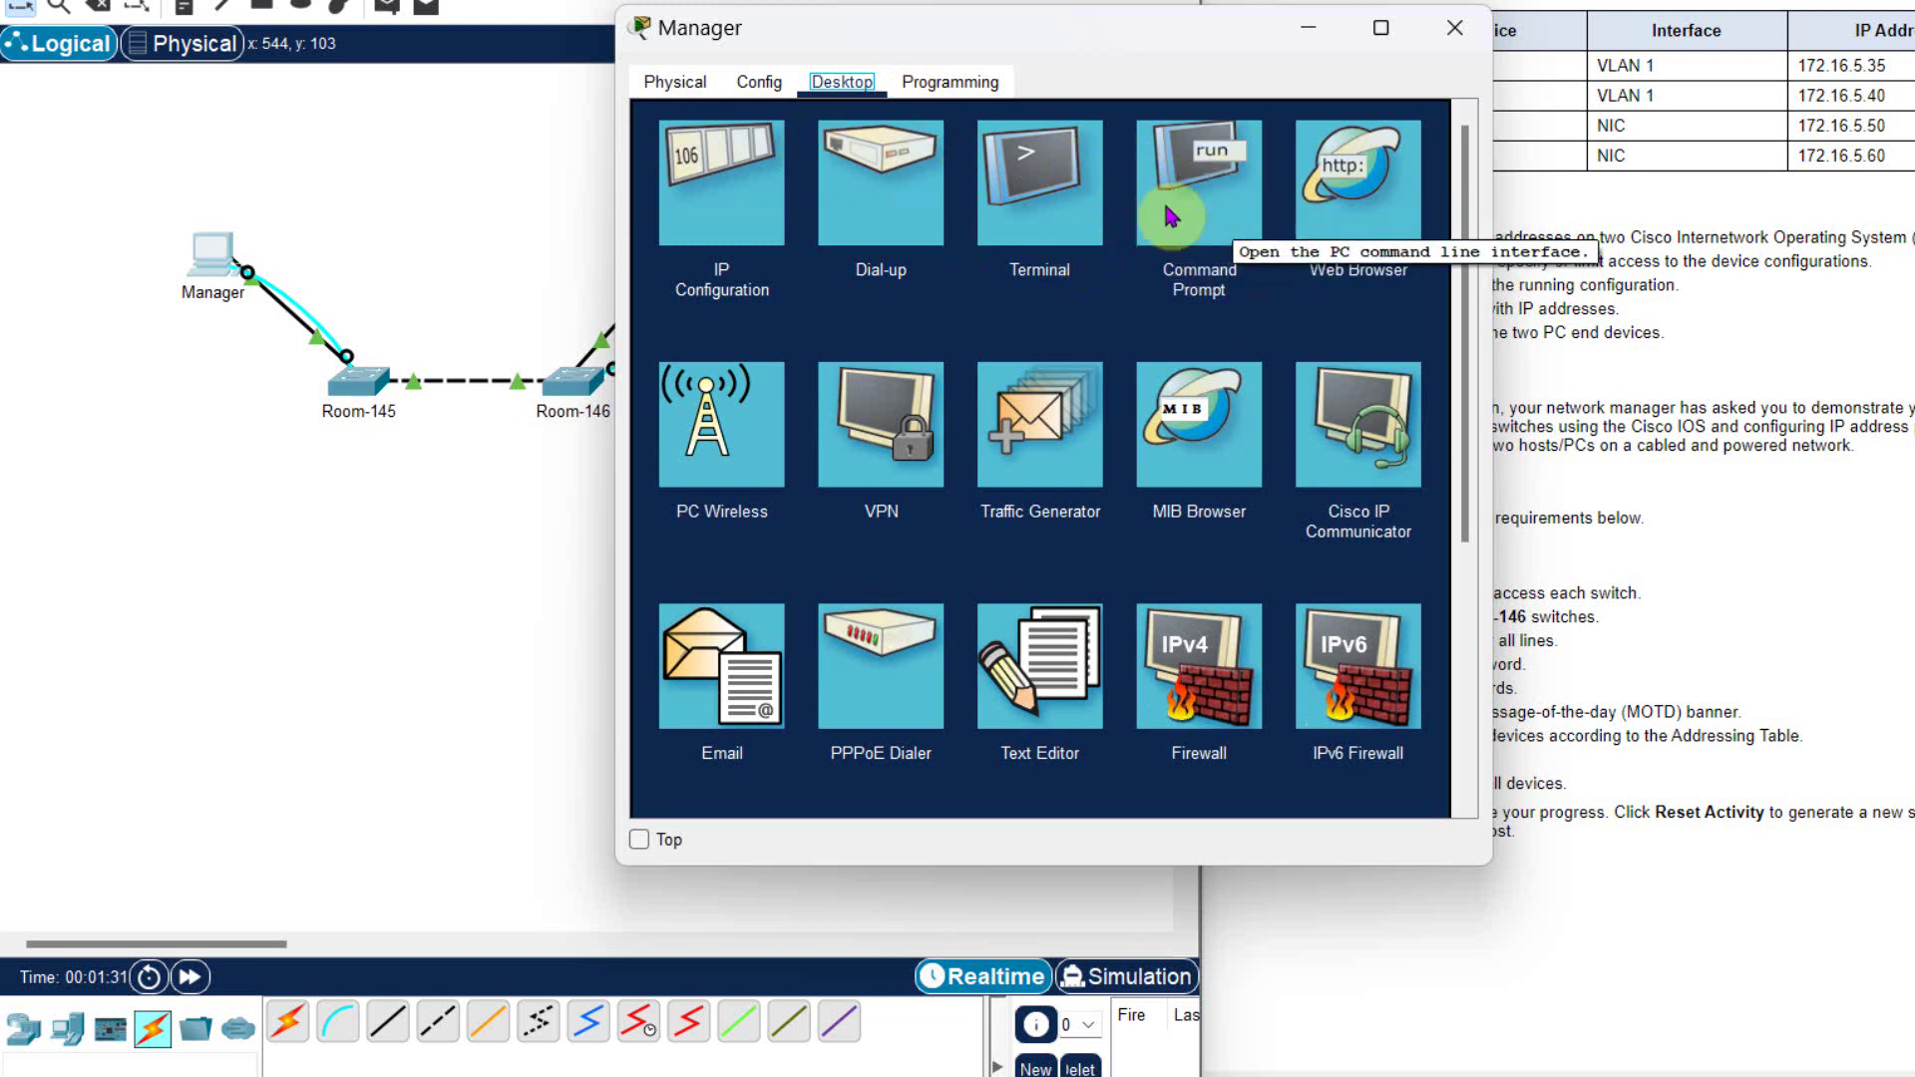
left_click(1053, 169)
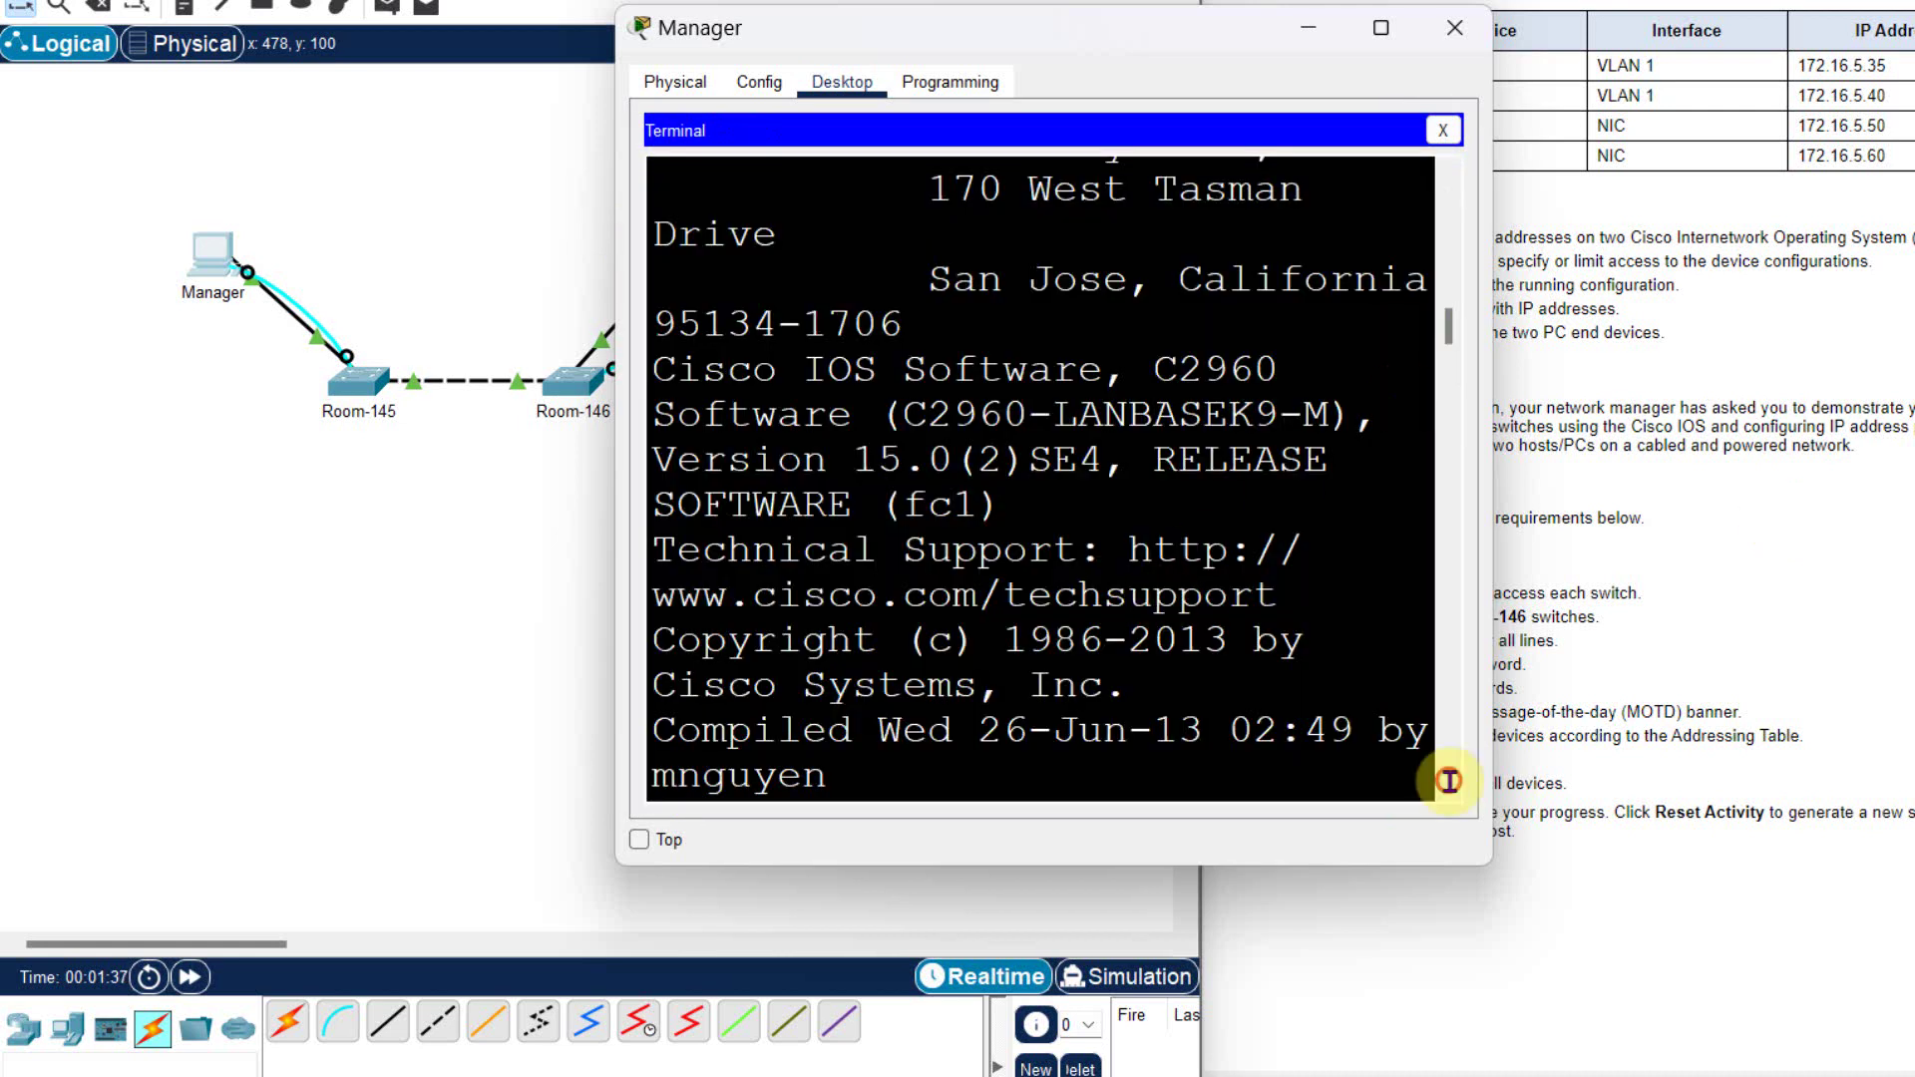
key("Return")
key("Return")
key("Return")
key("Return")
key("Return")
key("Return")
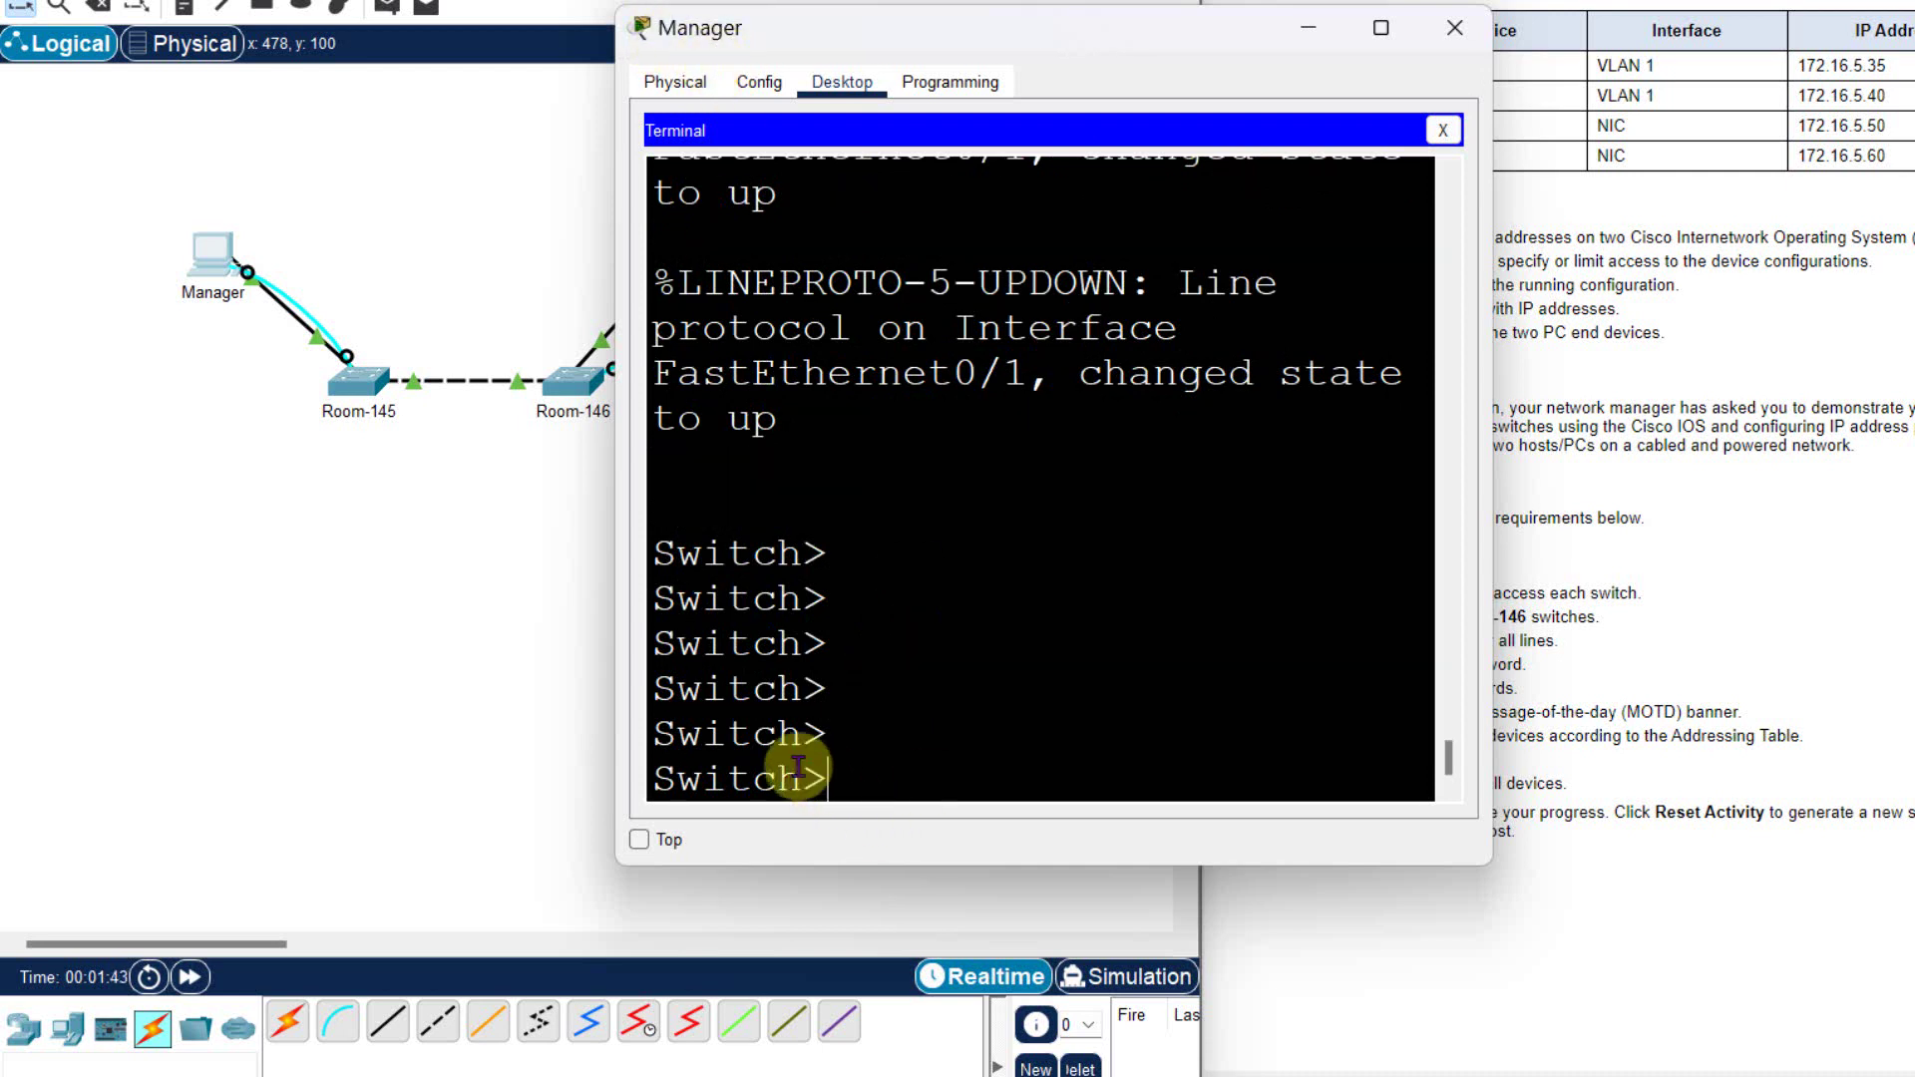
- Enlarge the terminal and enter privileged mode on the switch with enable
left_click_drag(1086, 44, 653, 35)
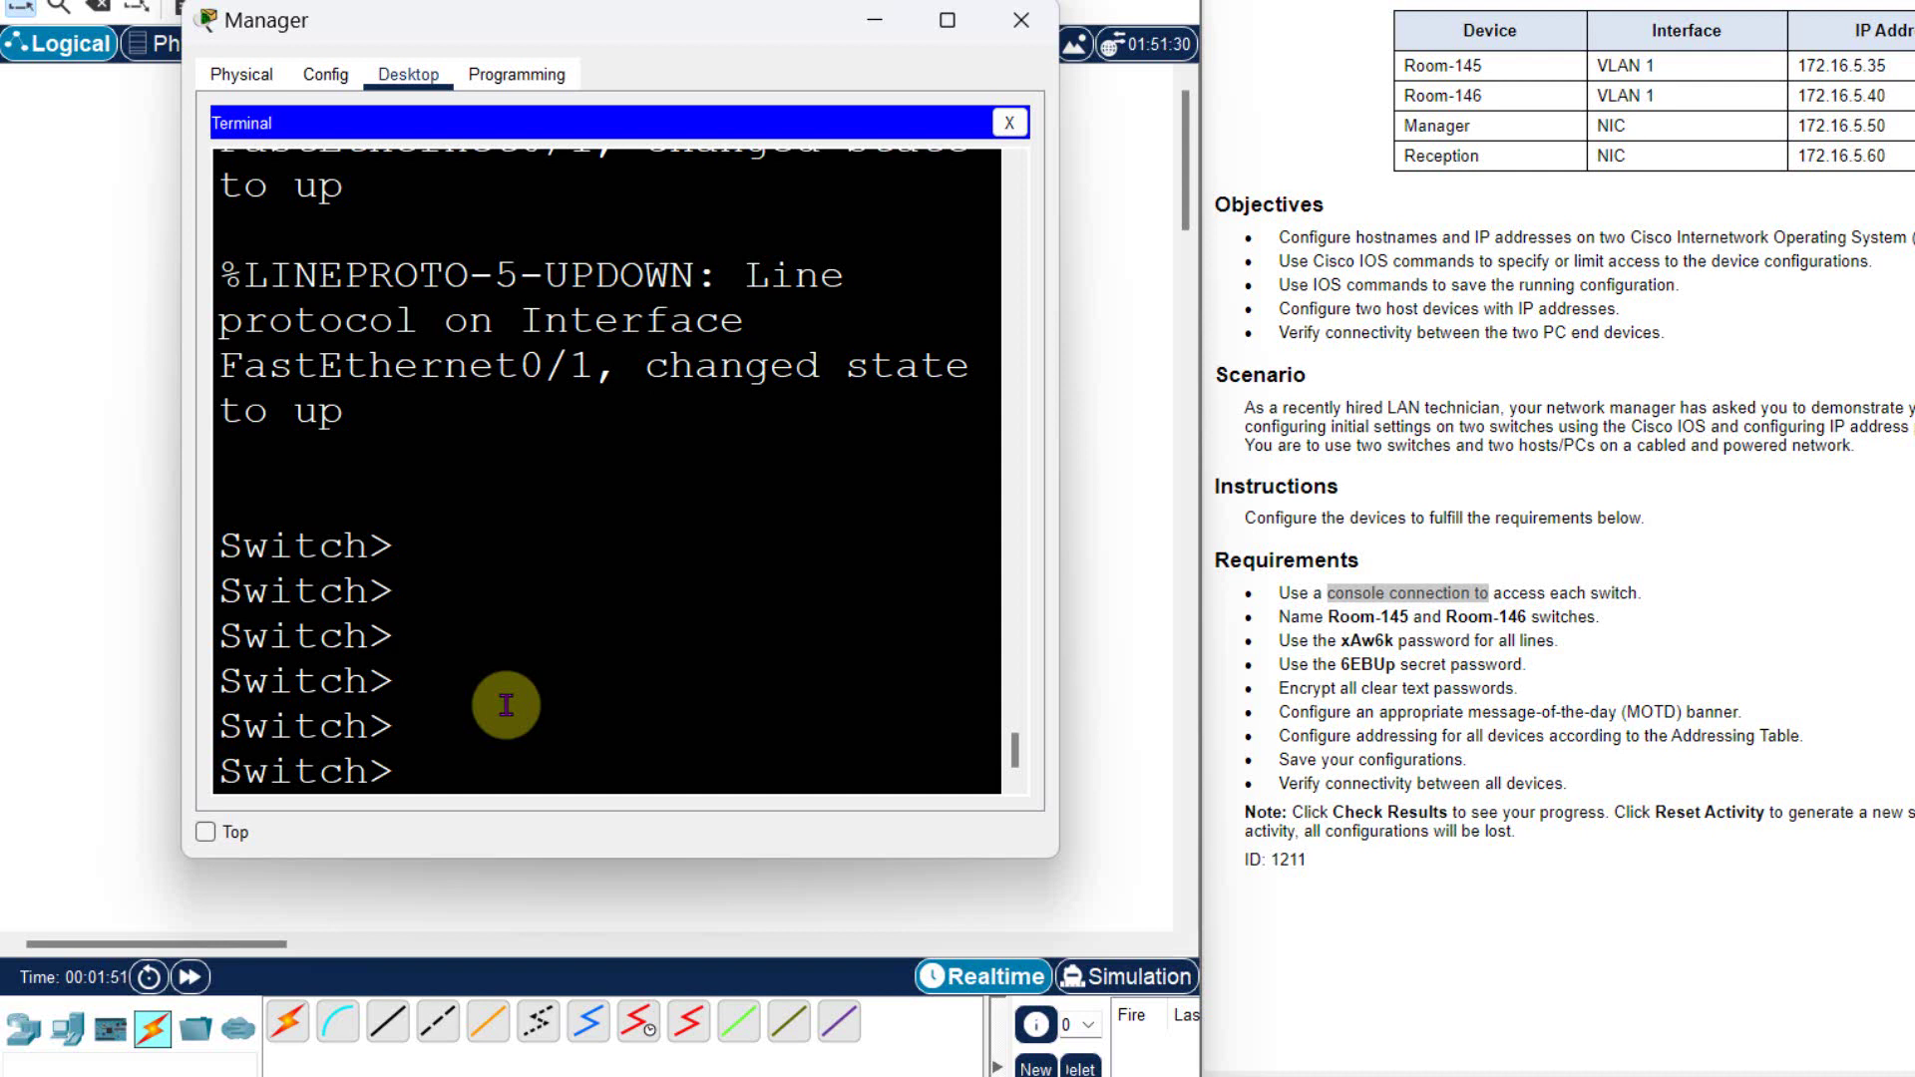
key("Return")
key("Return")
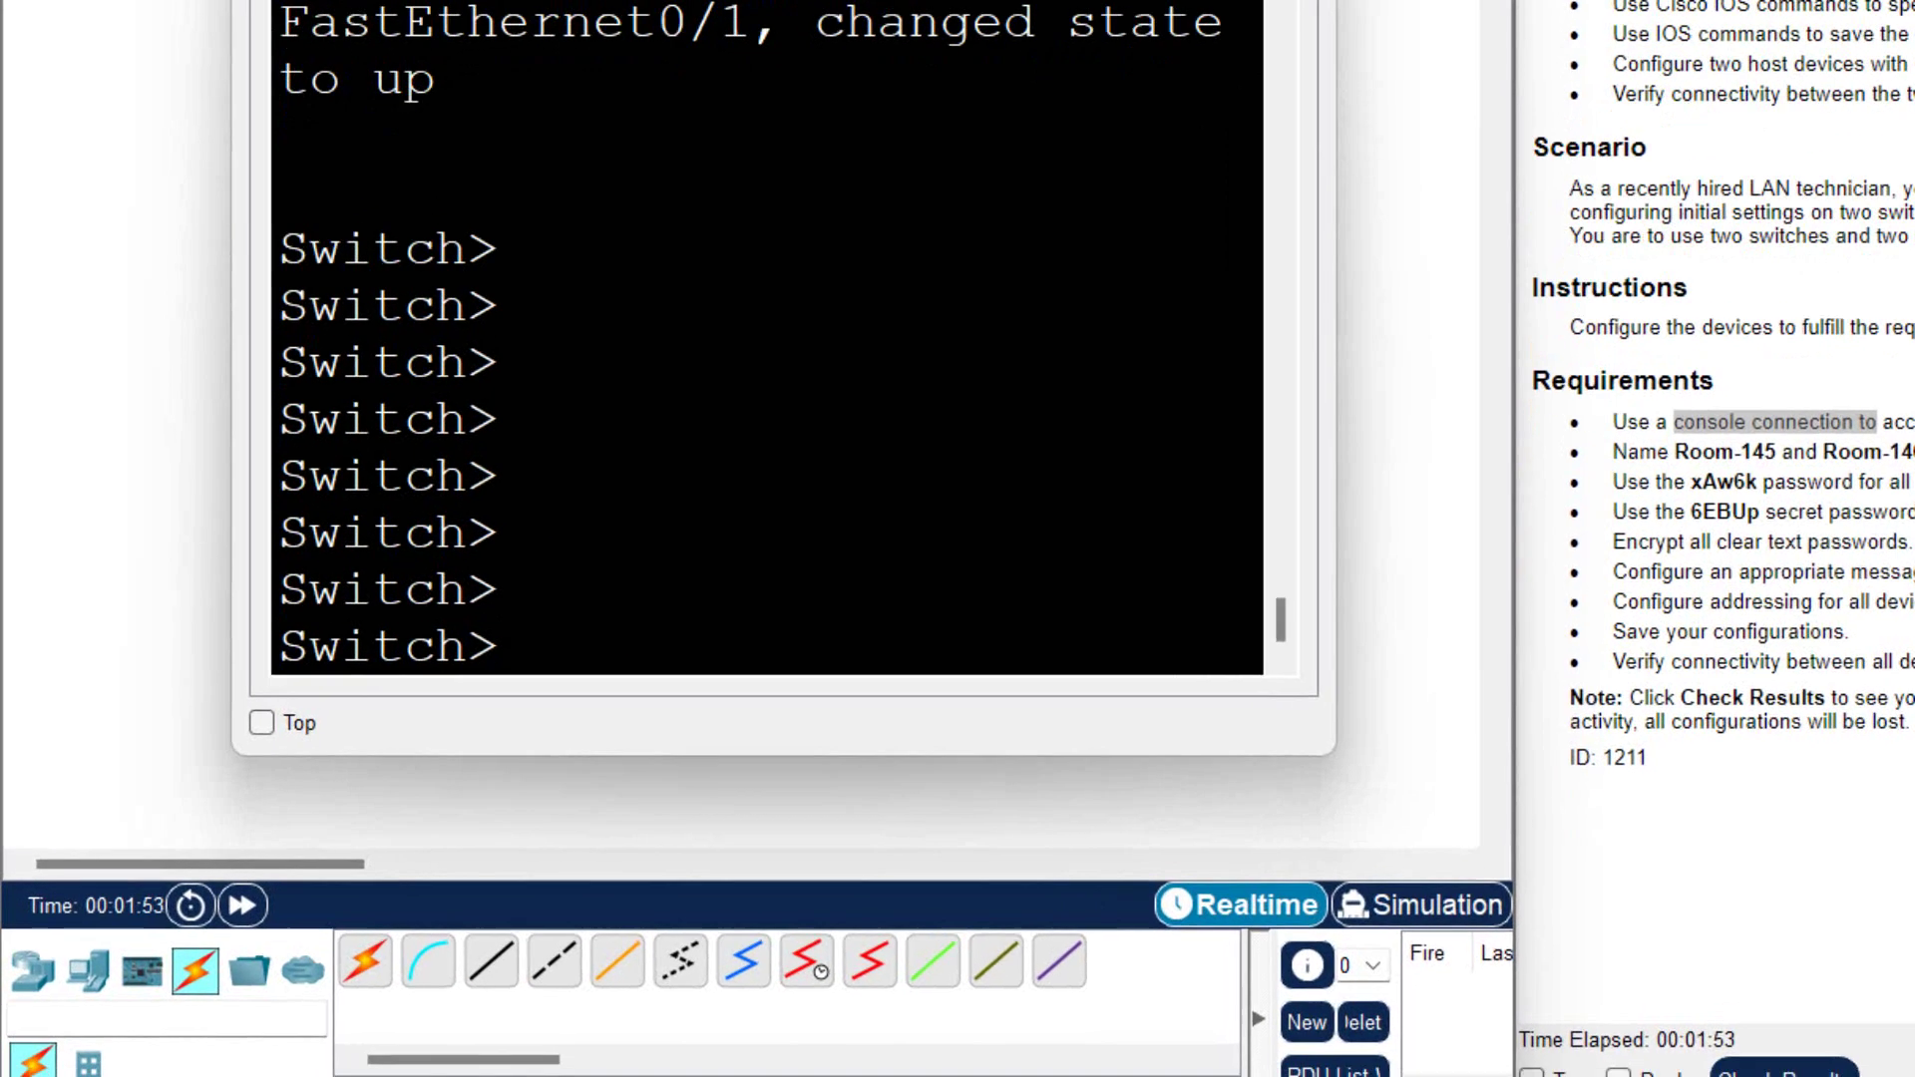
key("super+Up")
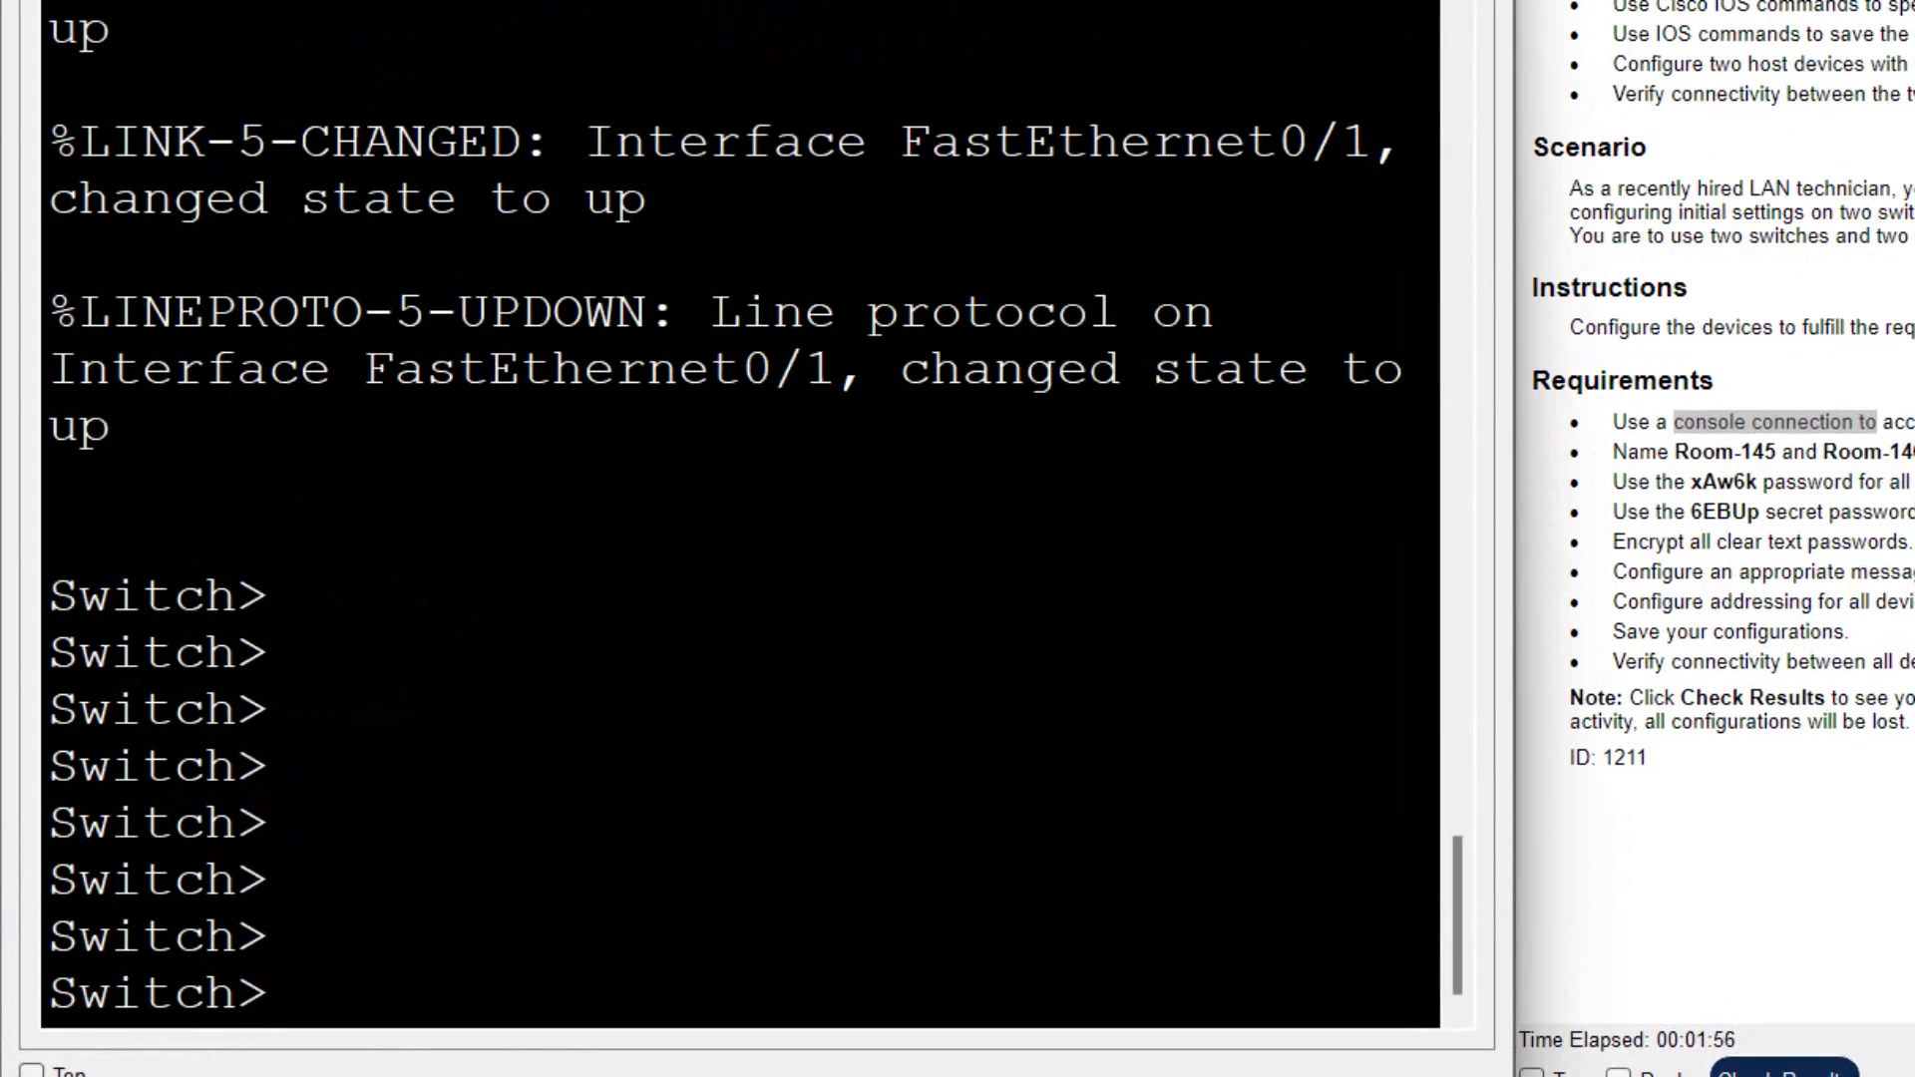
type("en")
key("Tab")
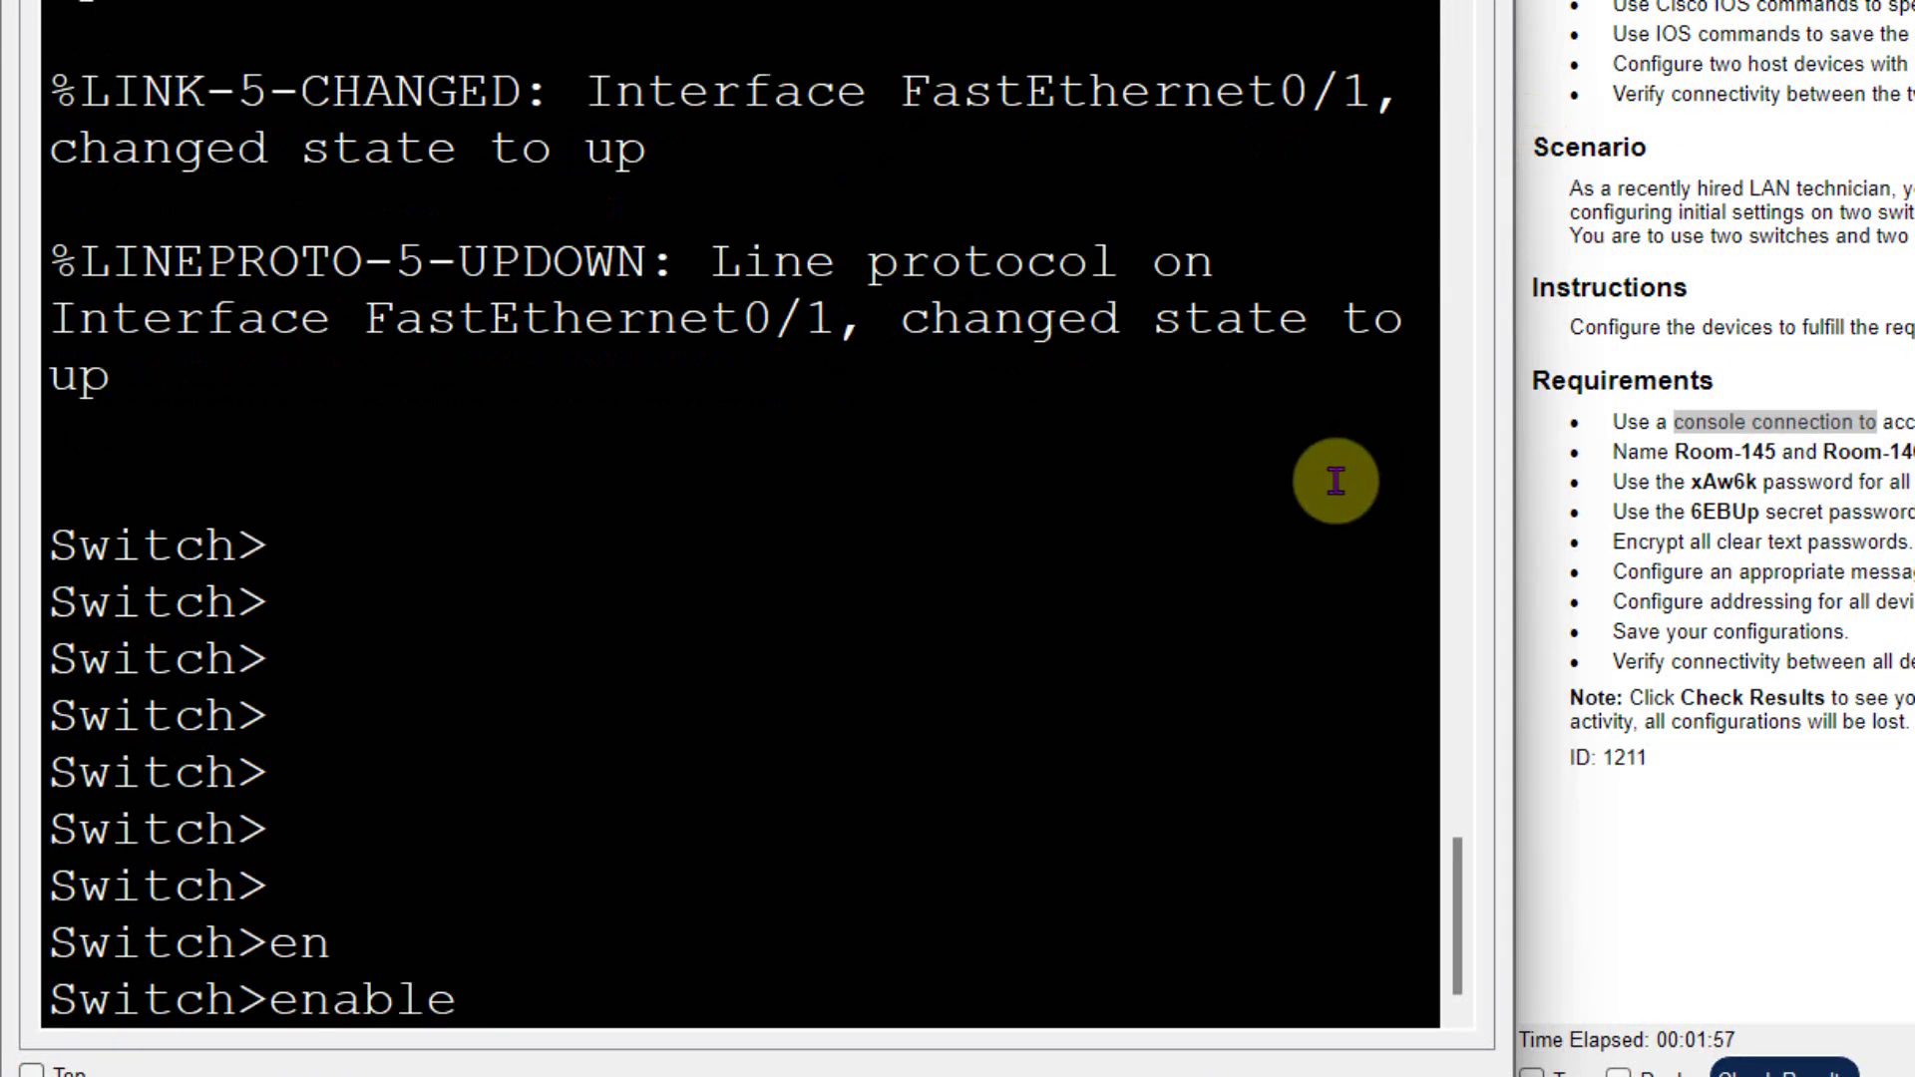
key("Return")
- Enter global configuration and set the switch hostname to Room-145
type("configure t")
key("Tab")
type("t")
key("Return")
type("hos")
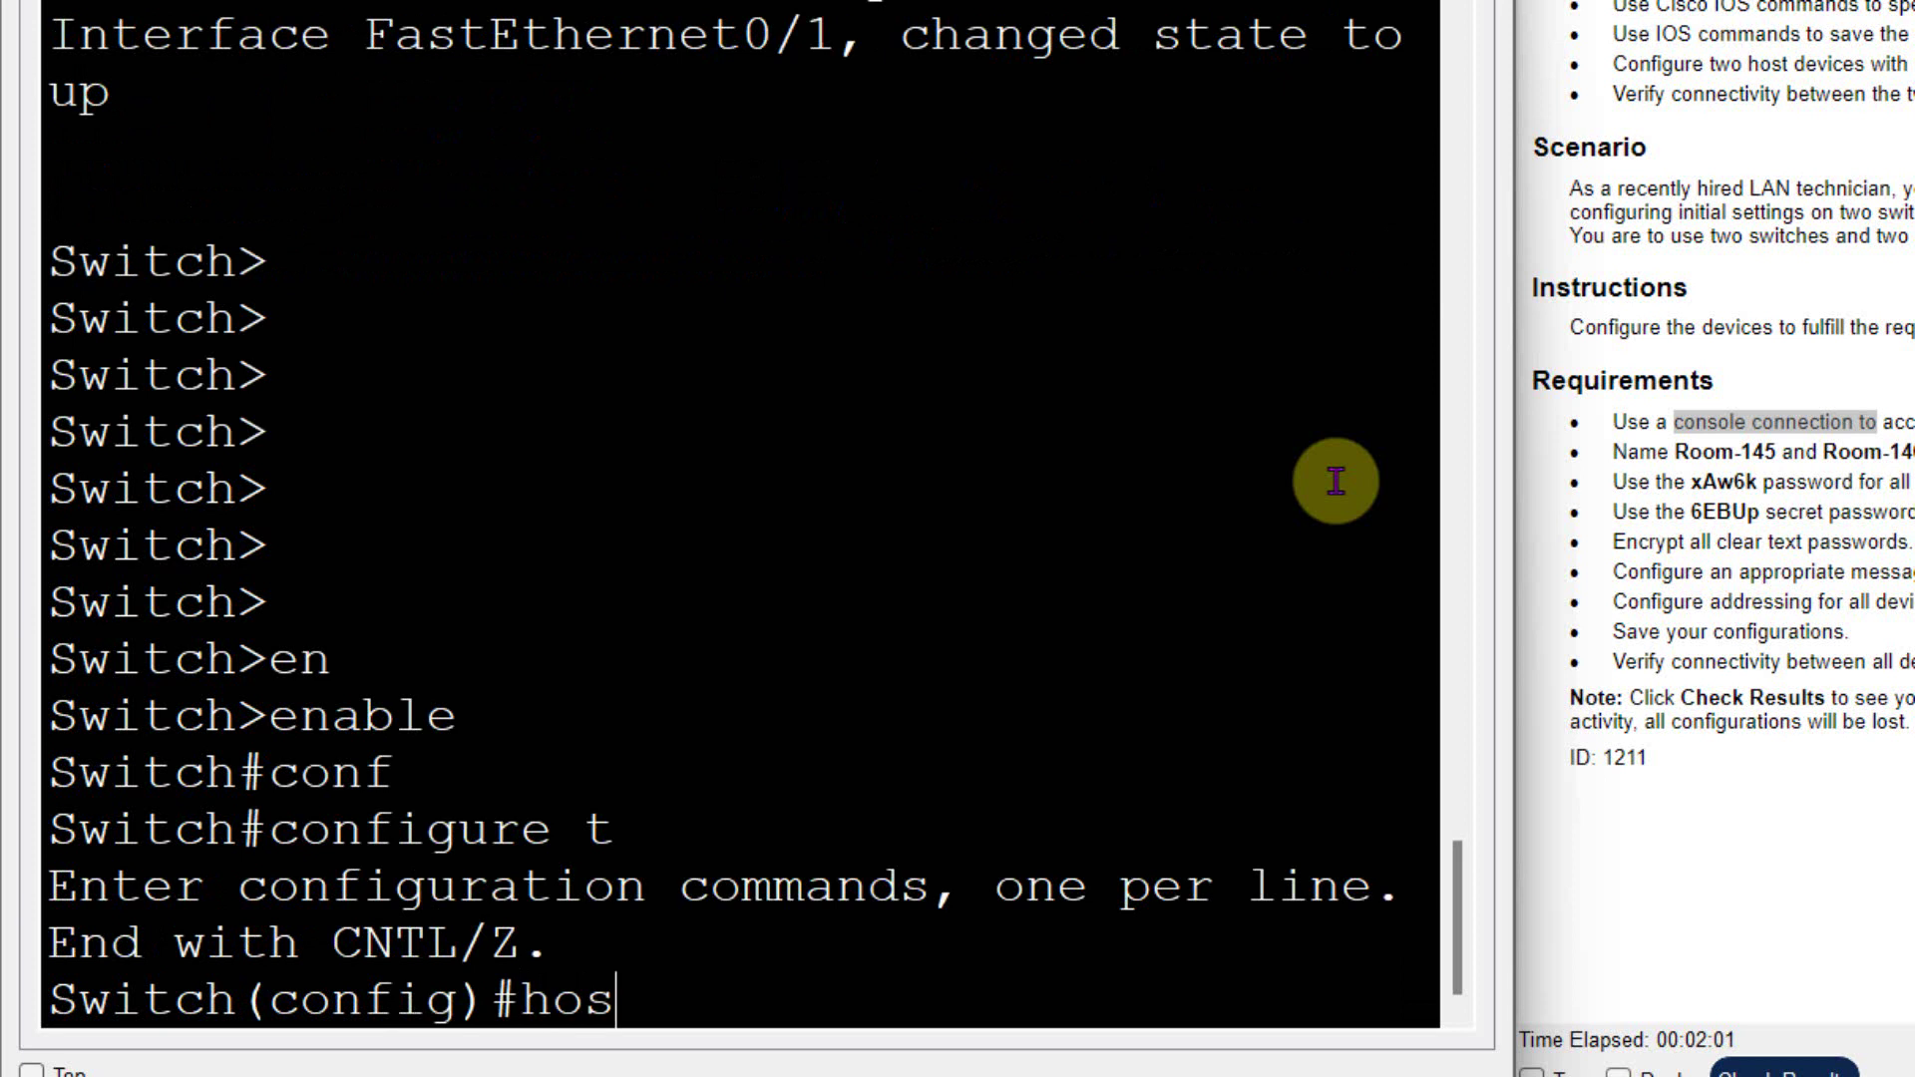
key("Tab")
type("Room-145")
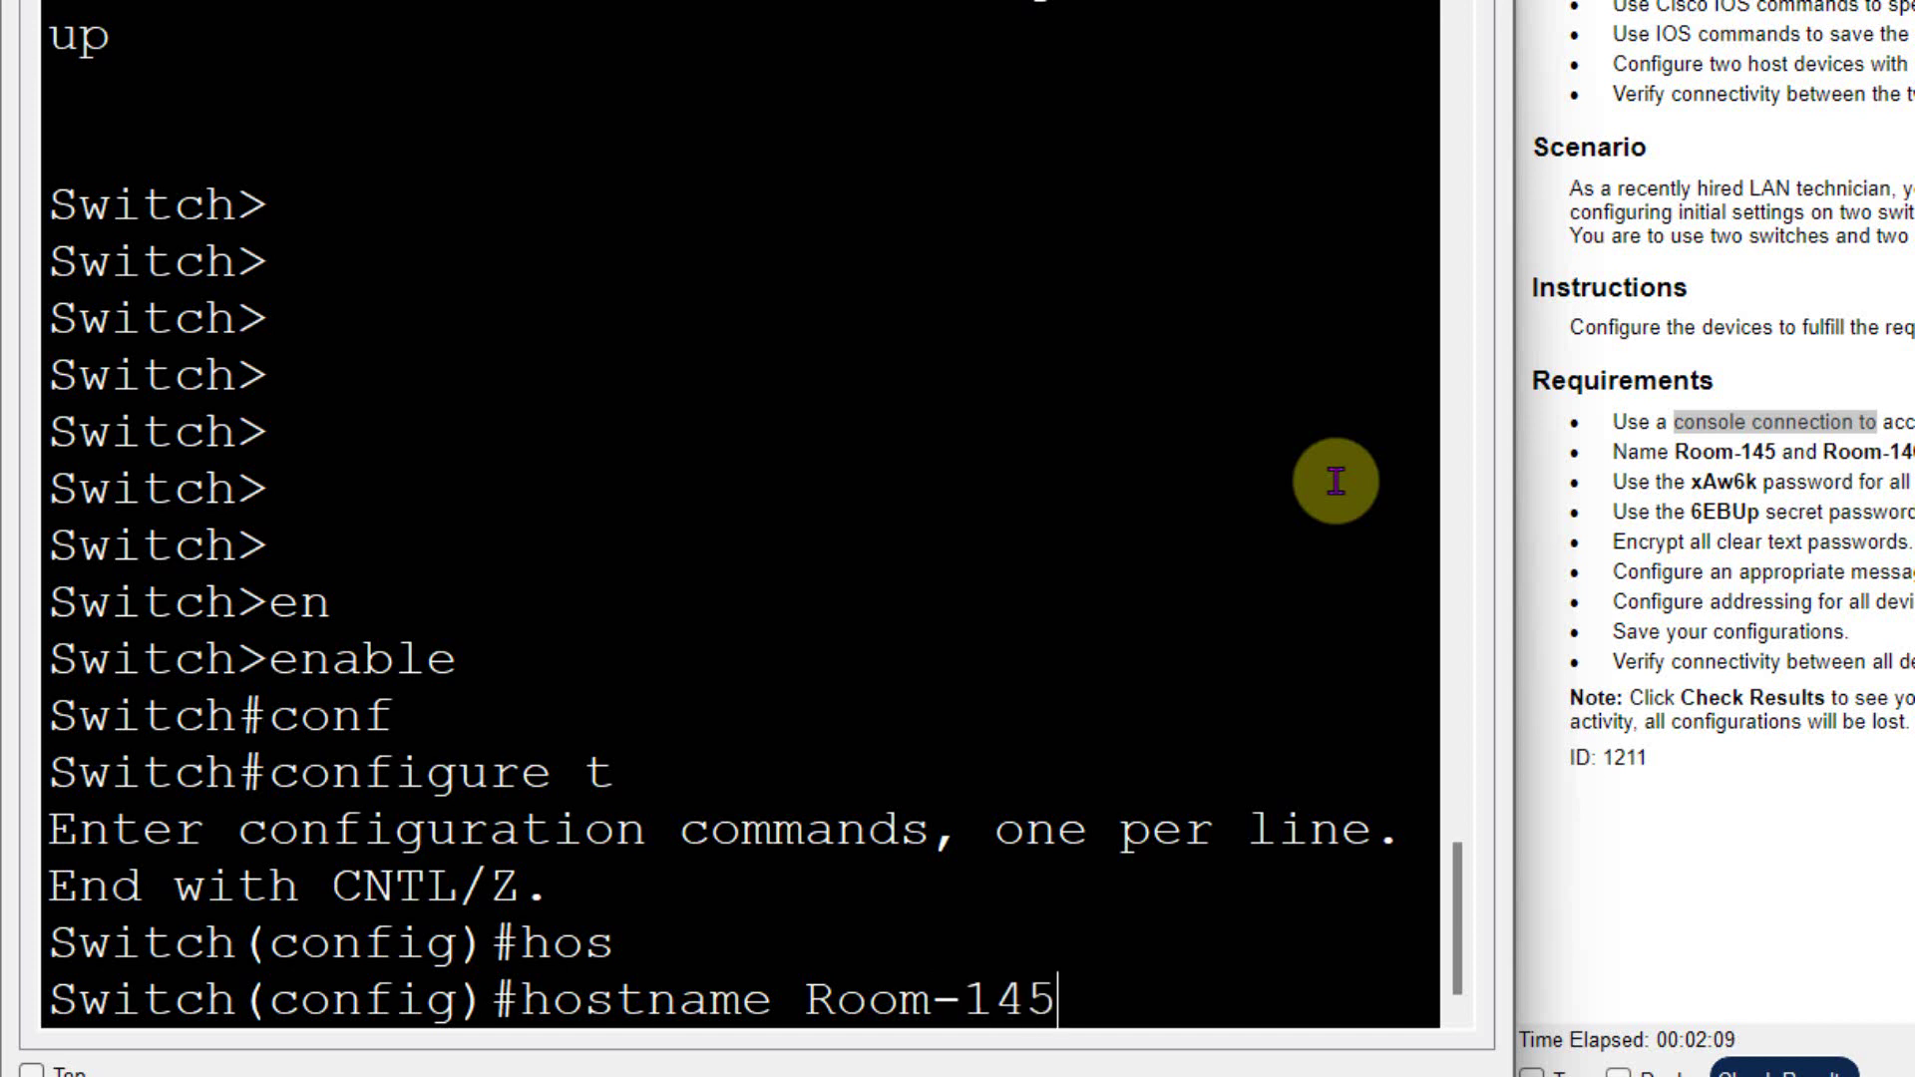
key("Return")
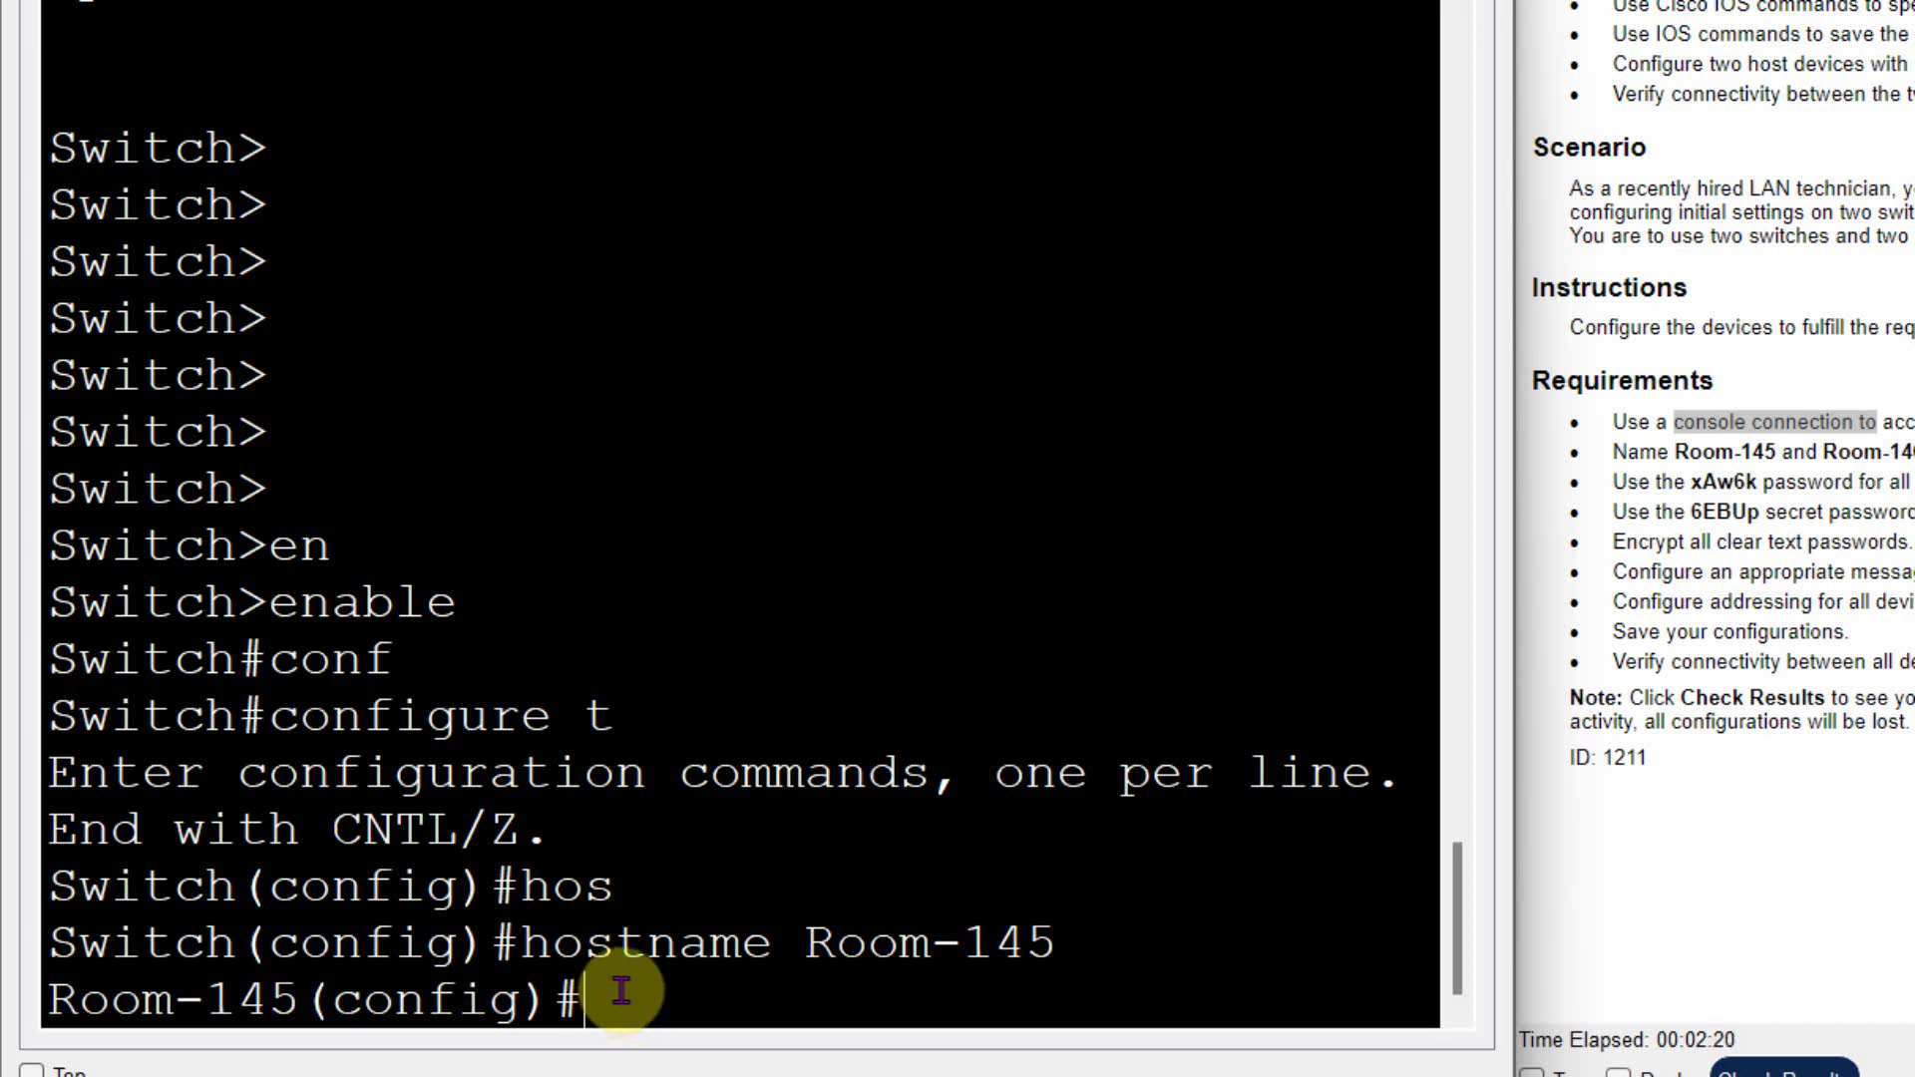
- On line console 0, set the assigned password and require login
type("lin")
key("Tab")
type("c")
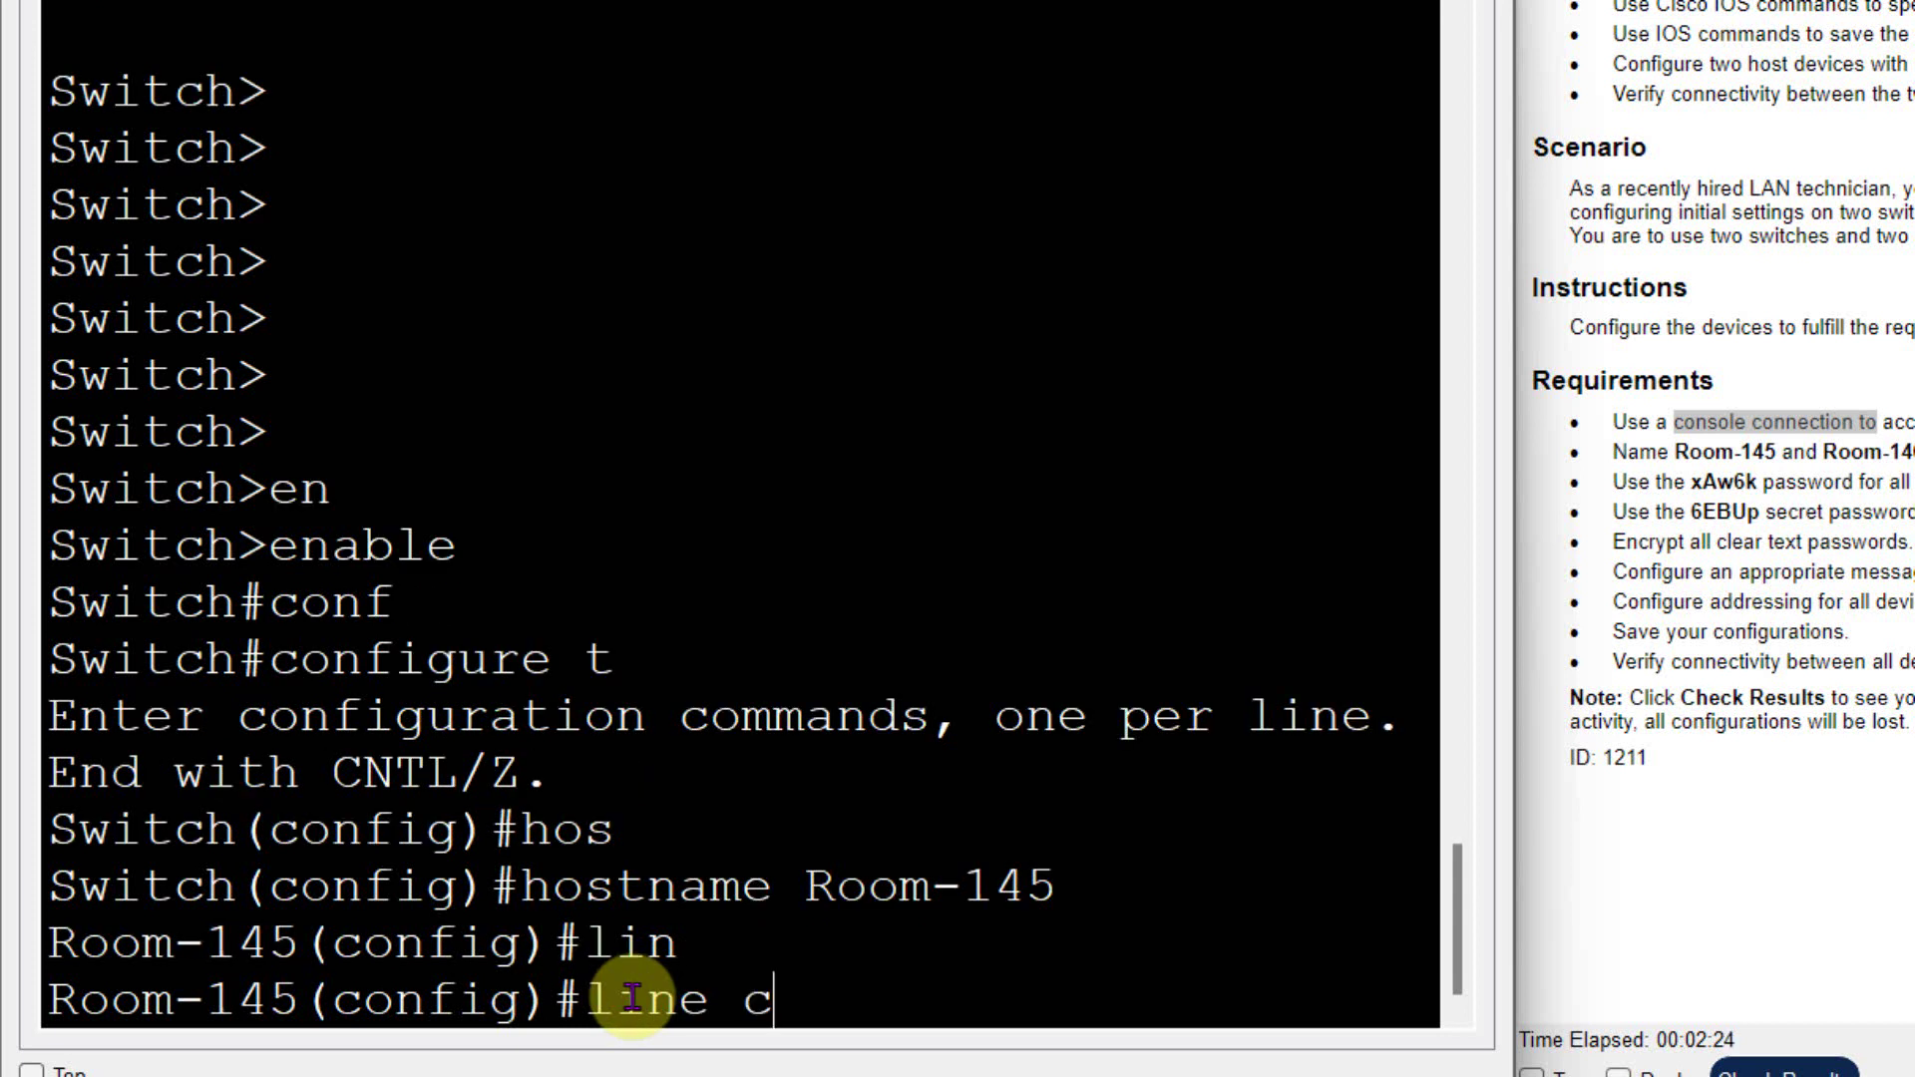
type("o")
key("Tab")
type("0")
key("Return")
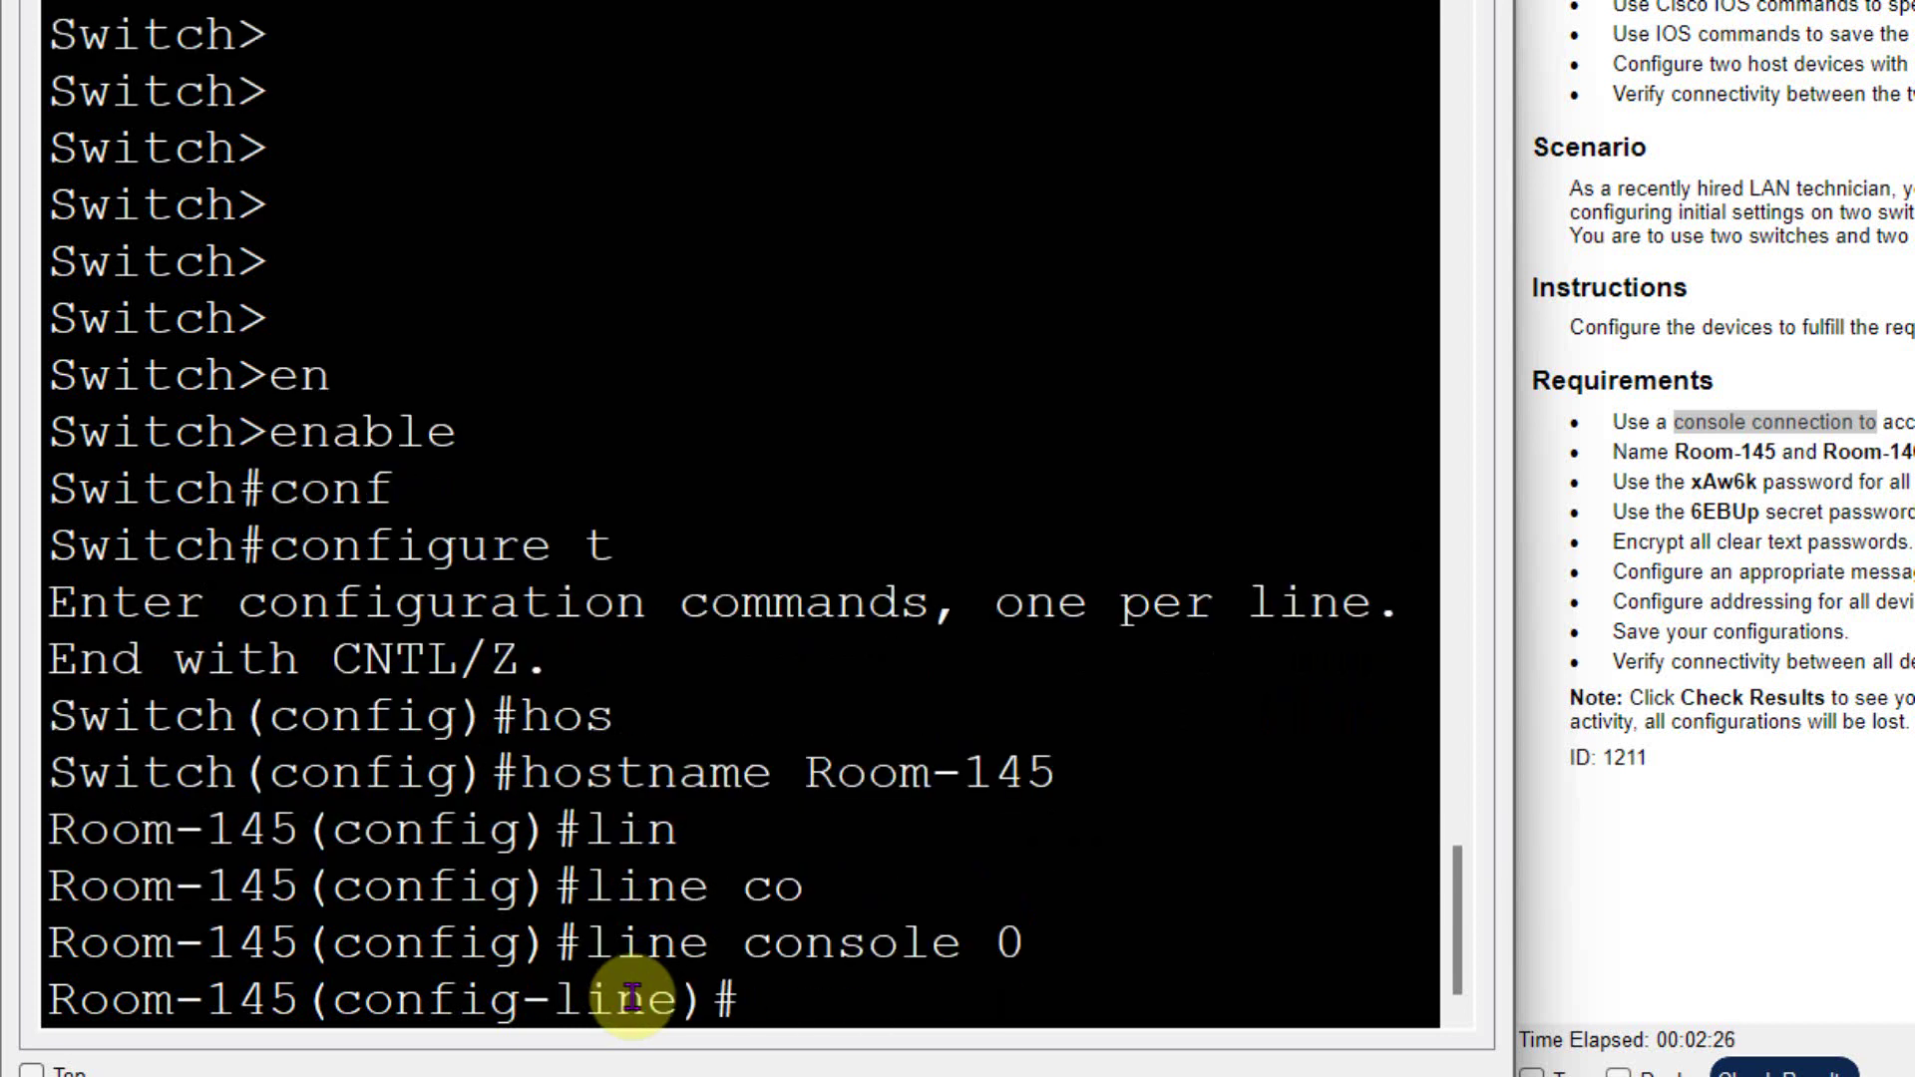
type("pas")
key("Tab")
type("xA")
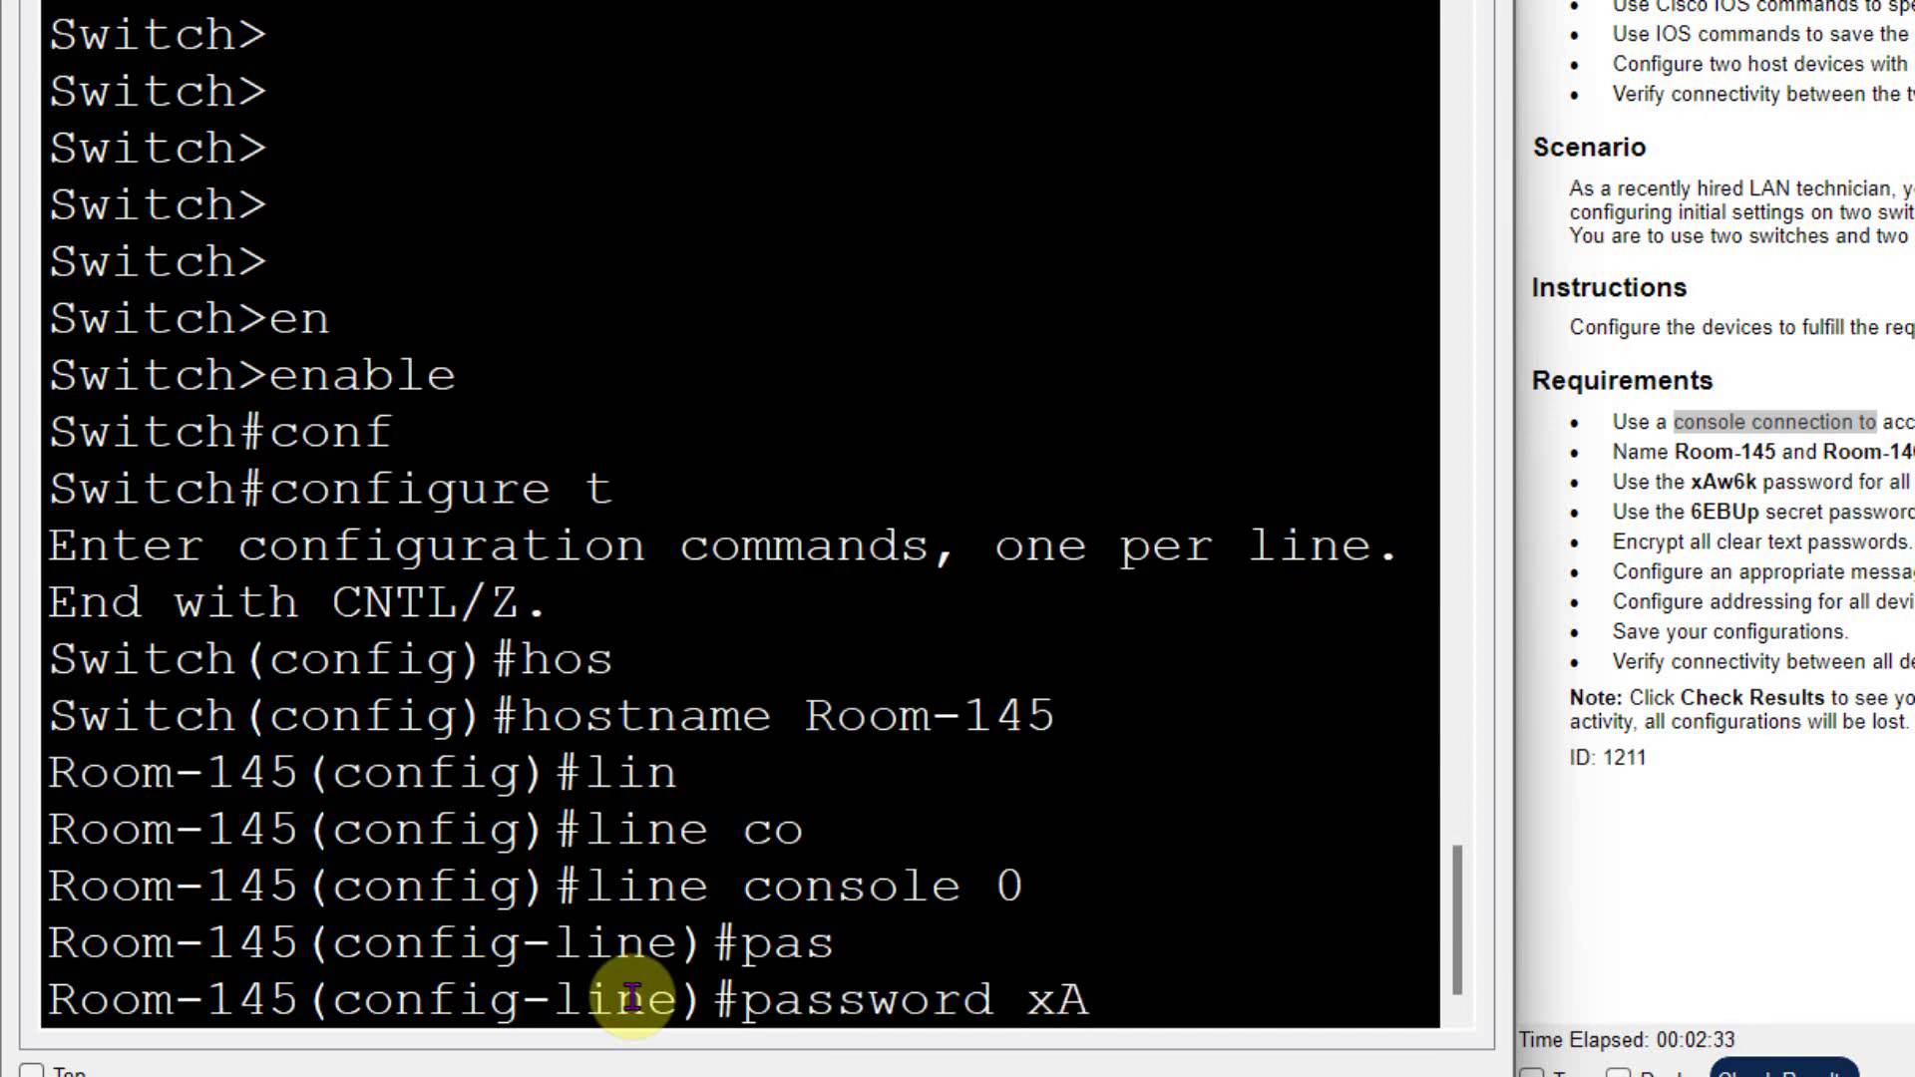
type("w6k")
key("Return")
type("lo")
type("g")
key("Tab")
type("i")
key("Tab")
key("Return")
type("exit")
key("Return")
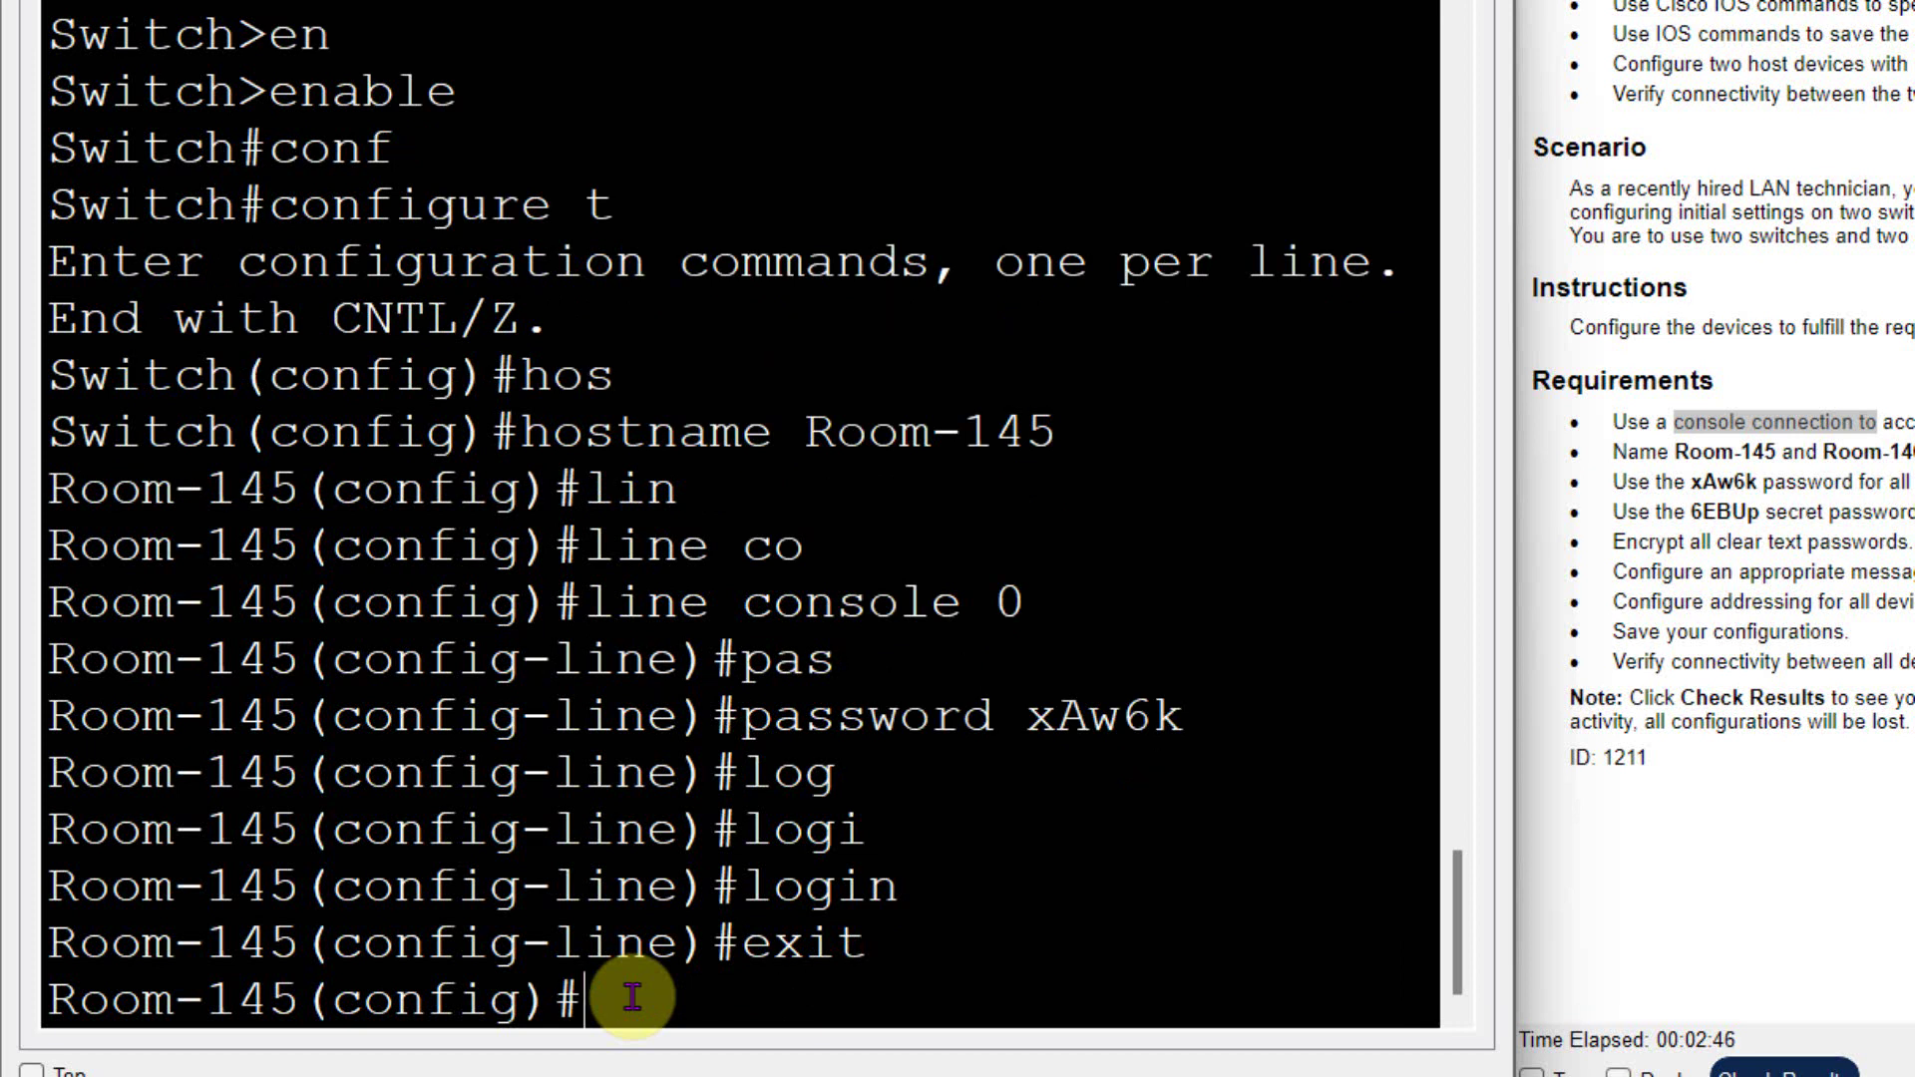
- Set the assigned enable secret password and leave configuration mode
left_click_drag(1908, 512, 1659, 511)
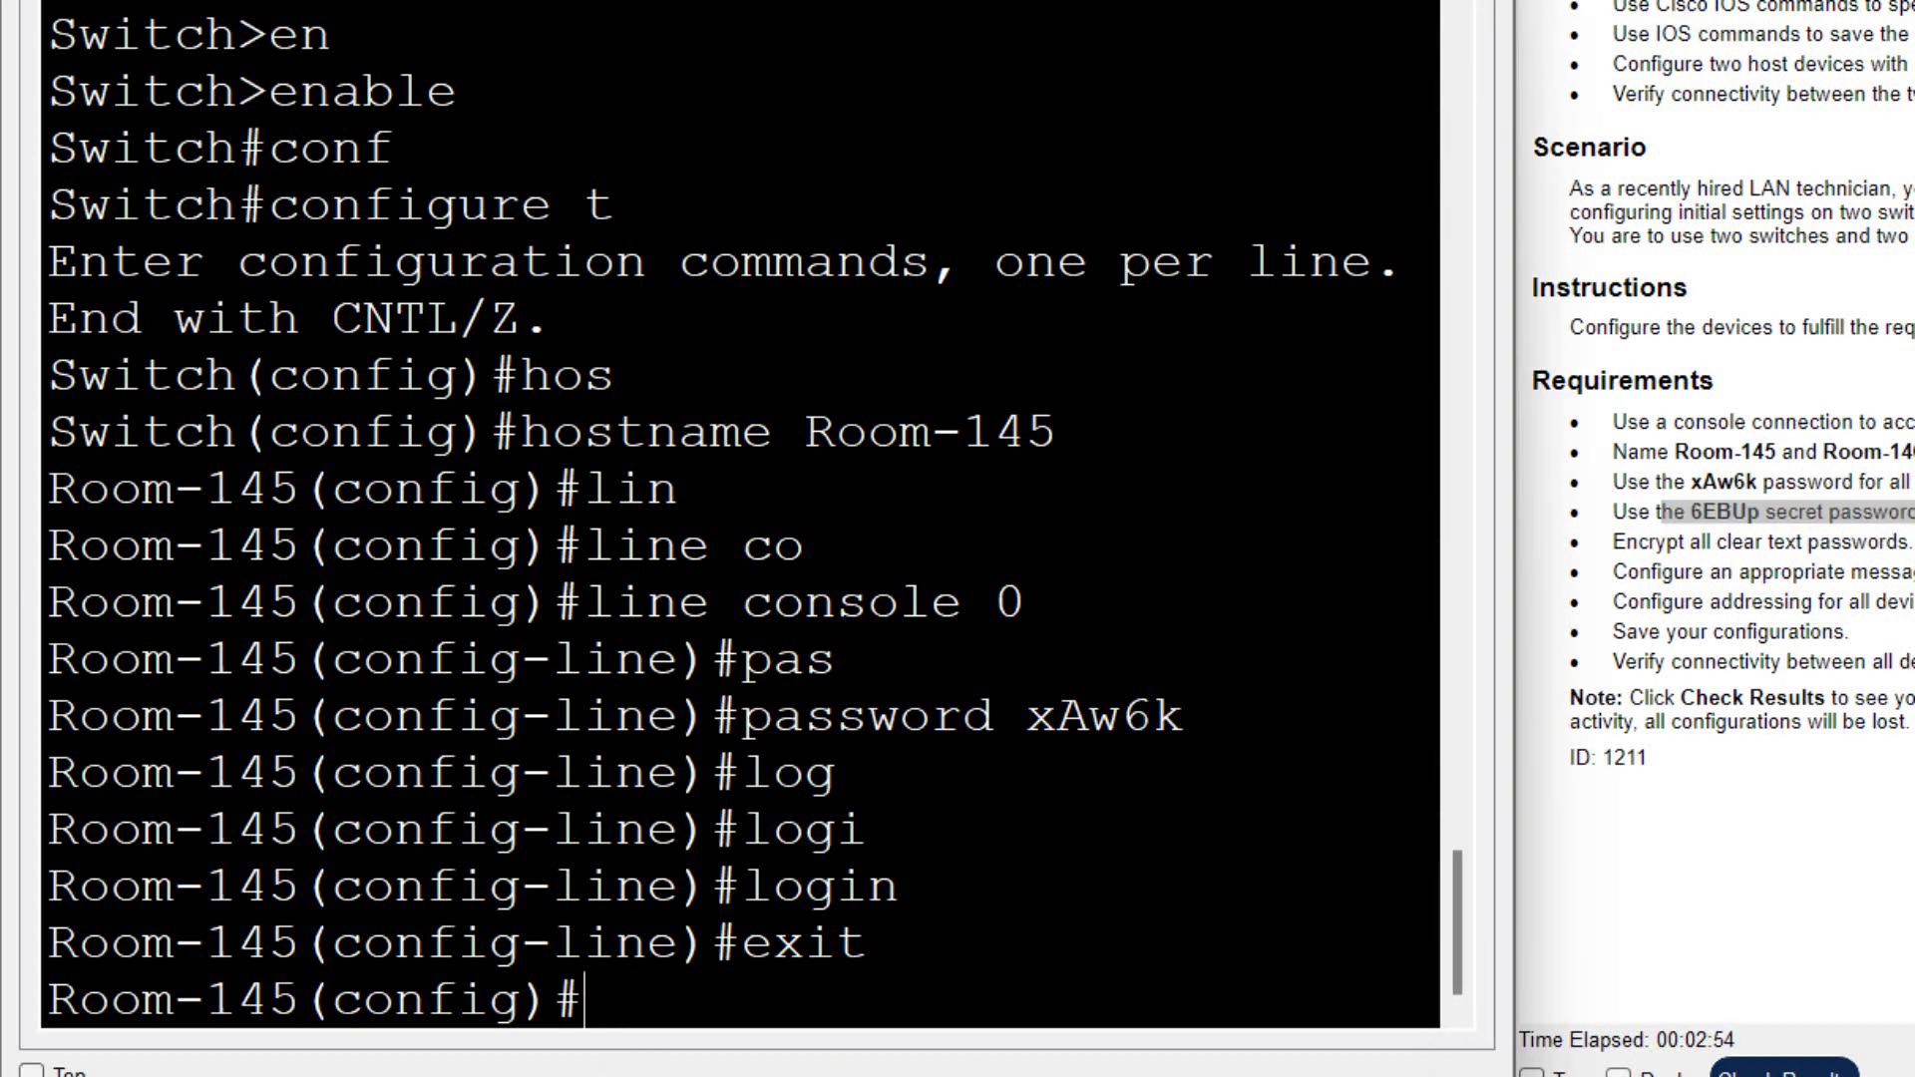
type("en")
key("Tab")
type("a")
key("Tab")
type("se")
key("Tab")
type("6EBUp")
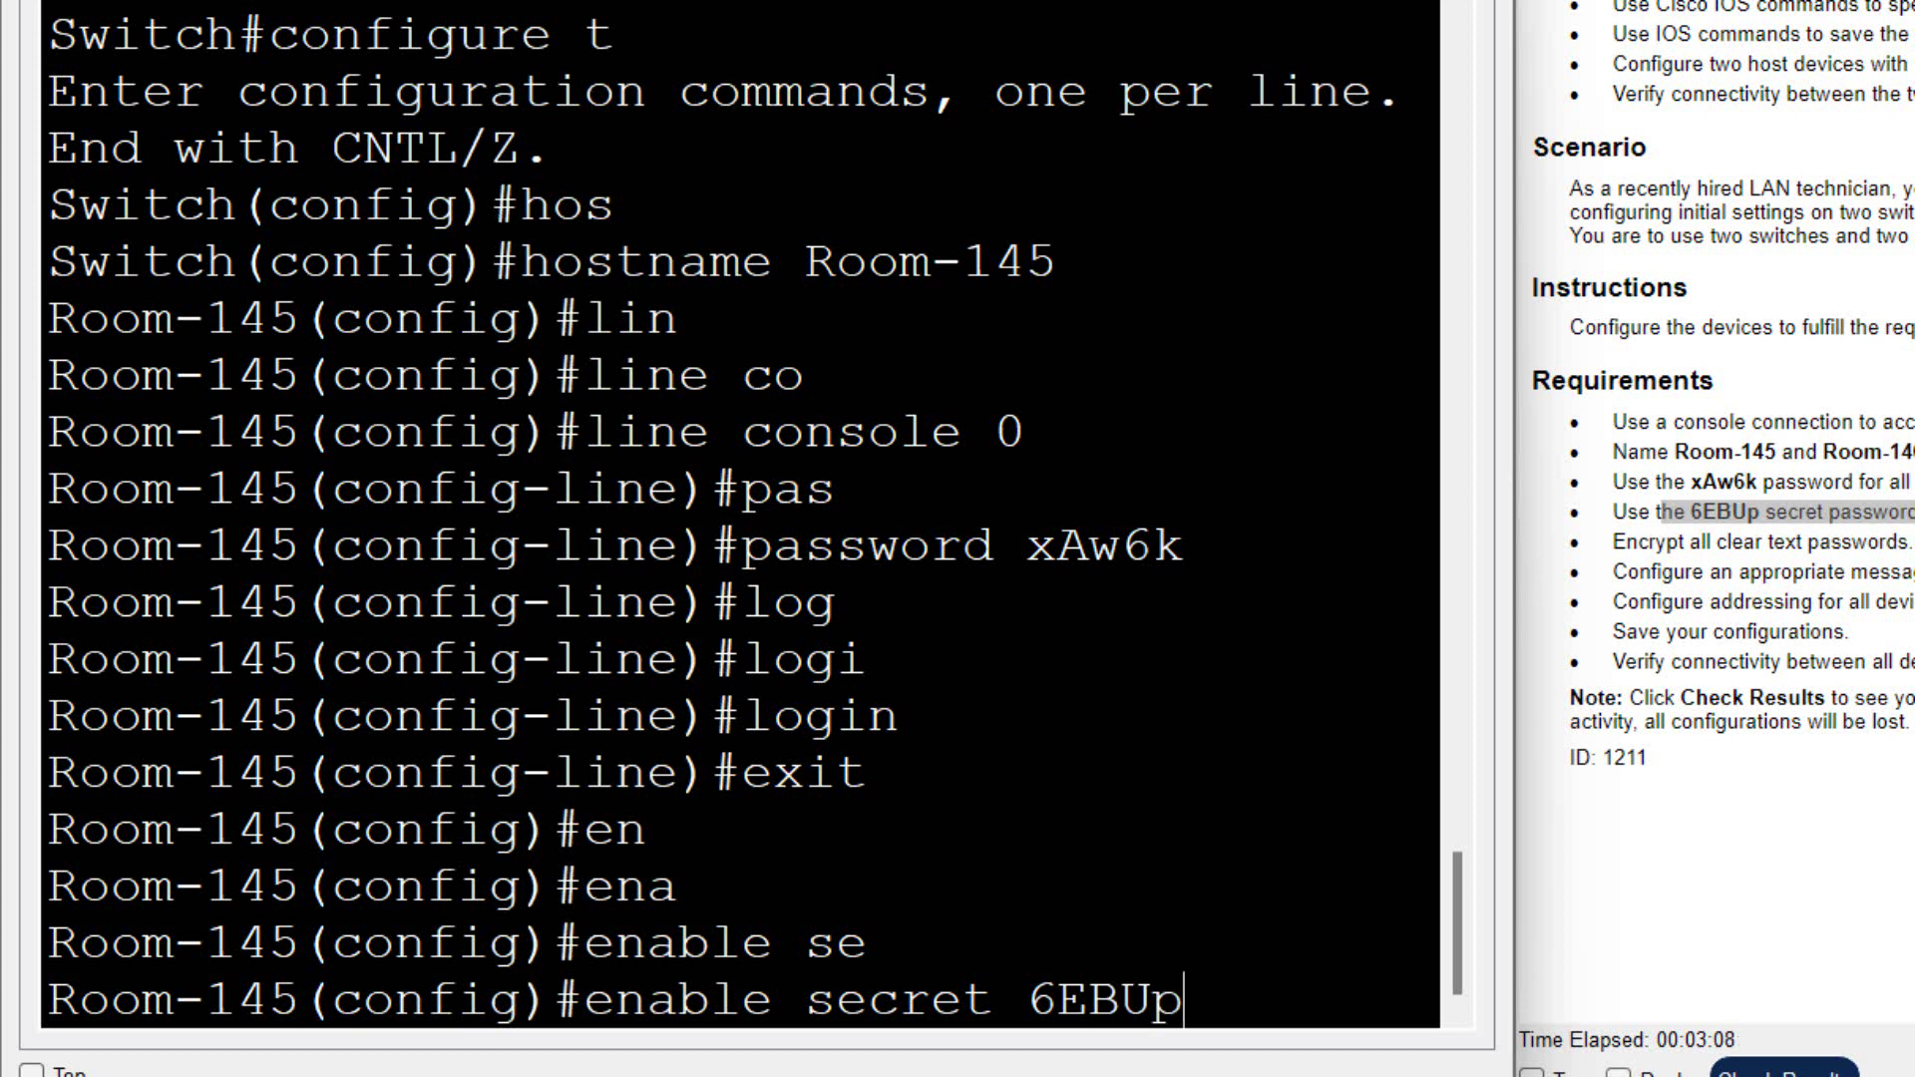
key("Return")
type("exit")
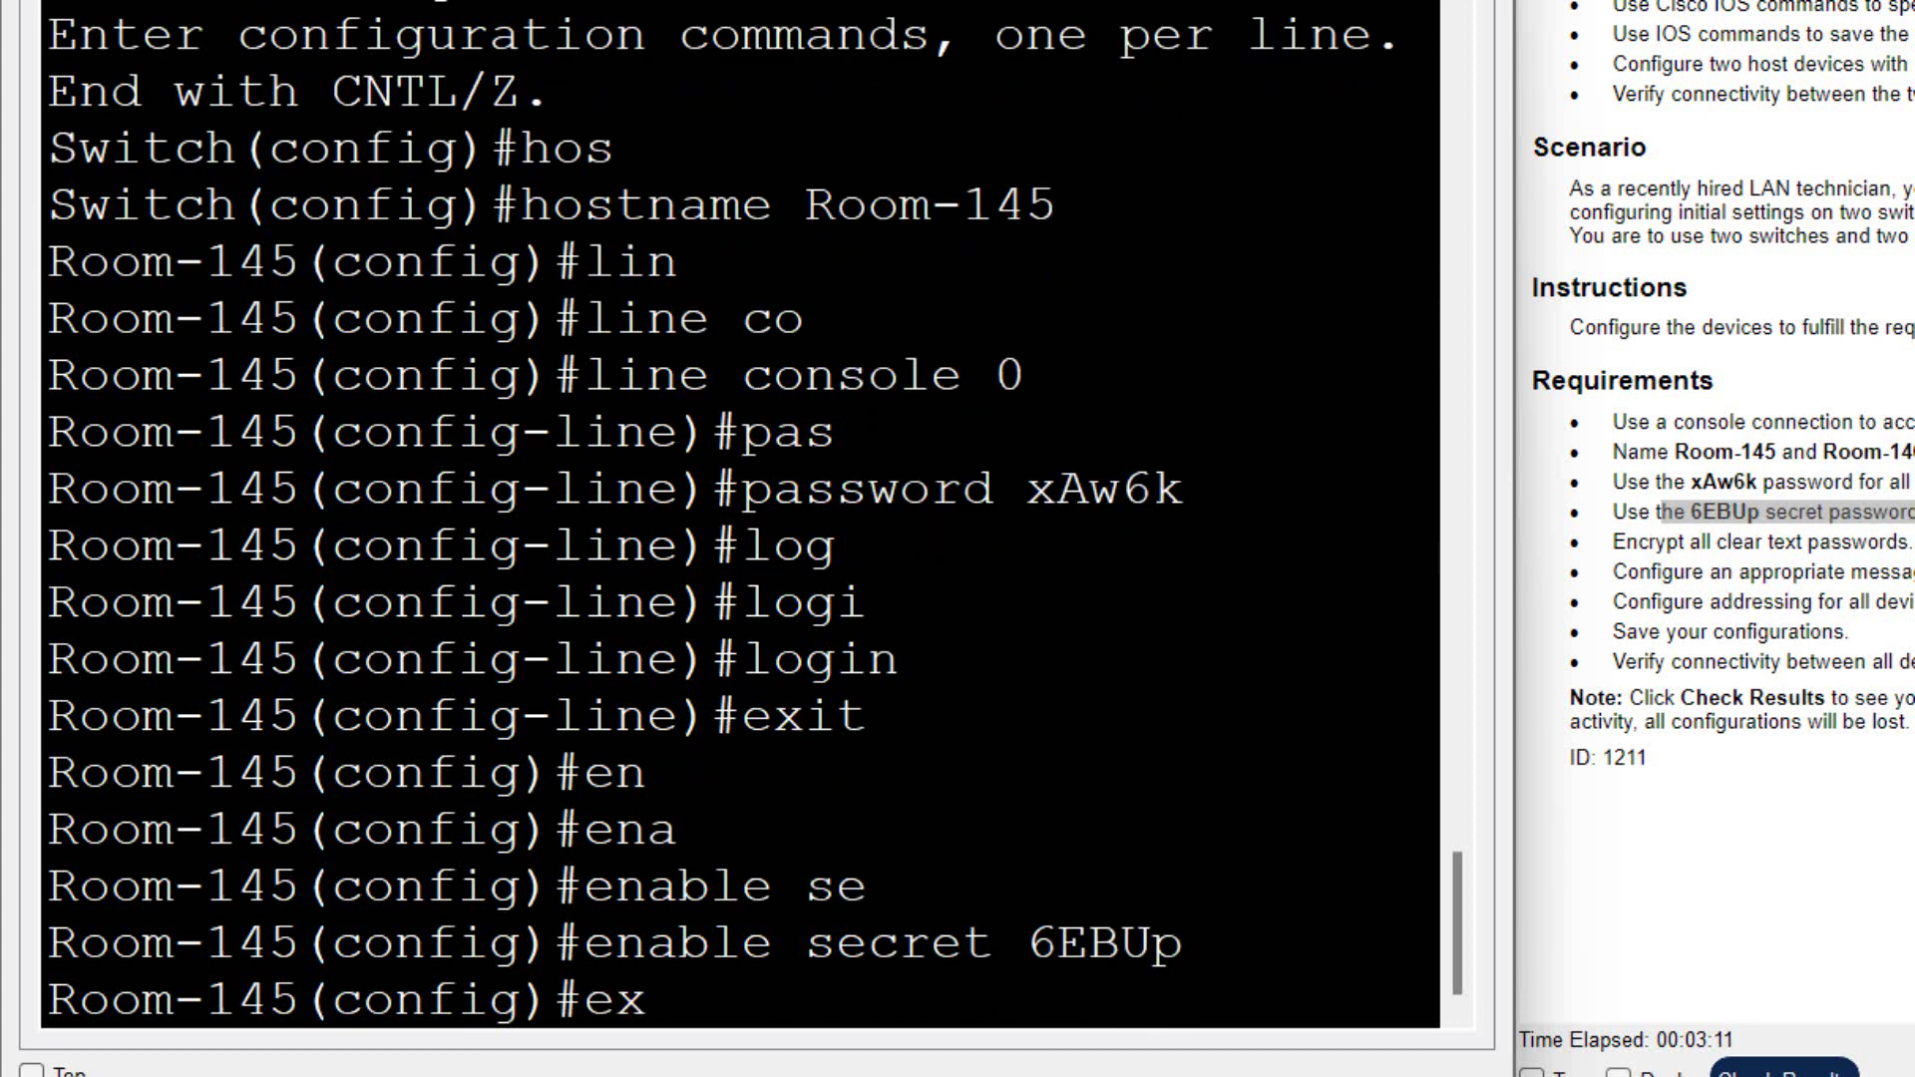
key("Return")
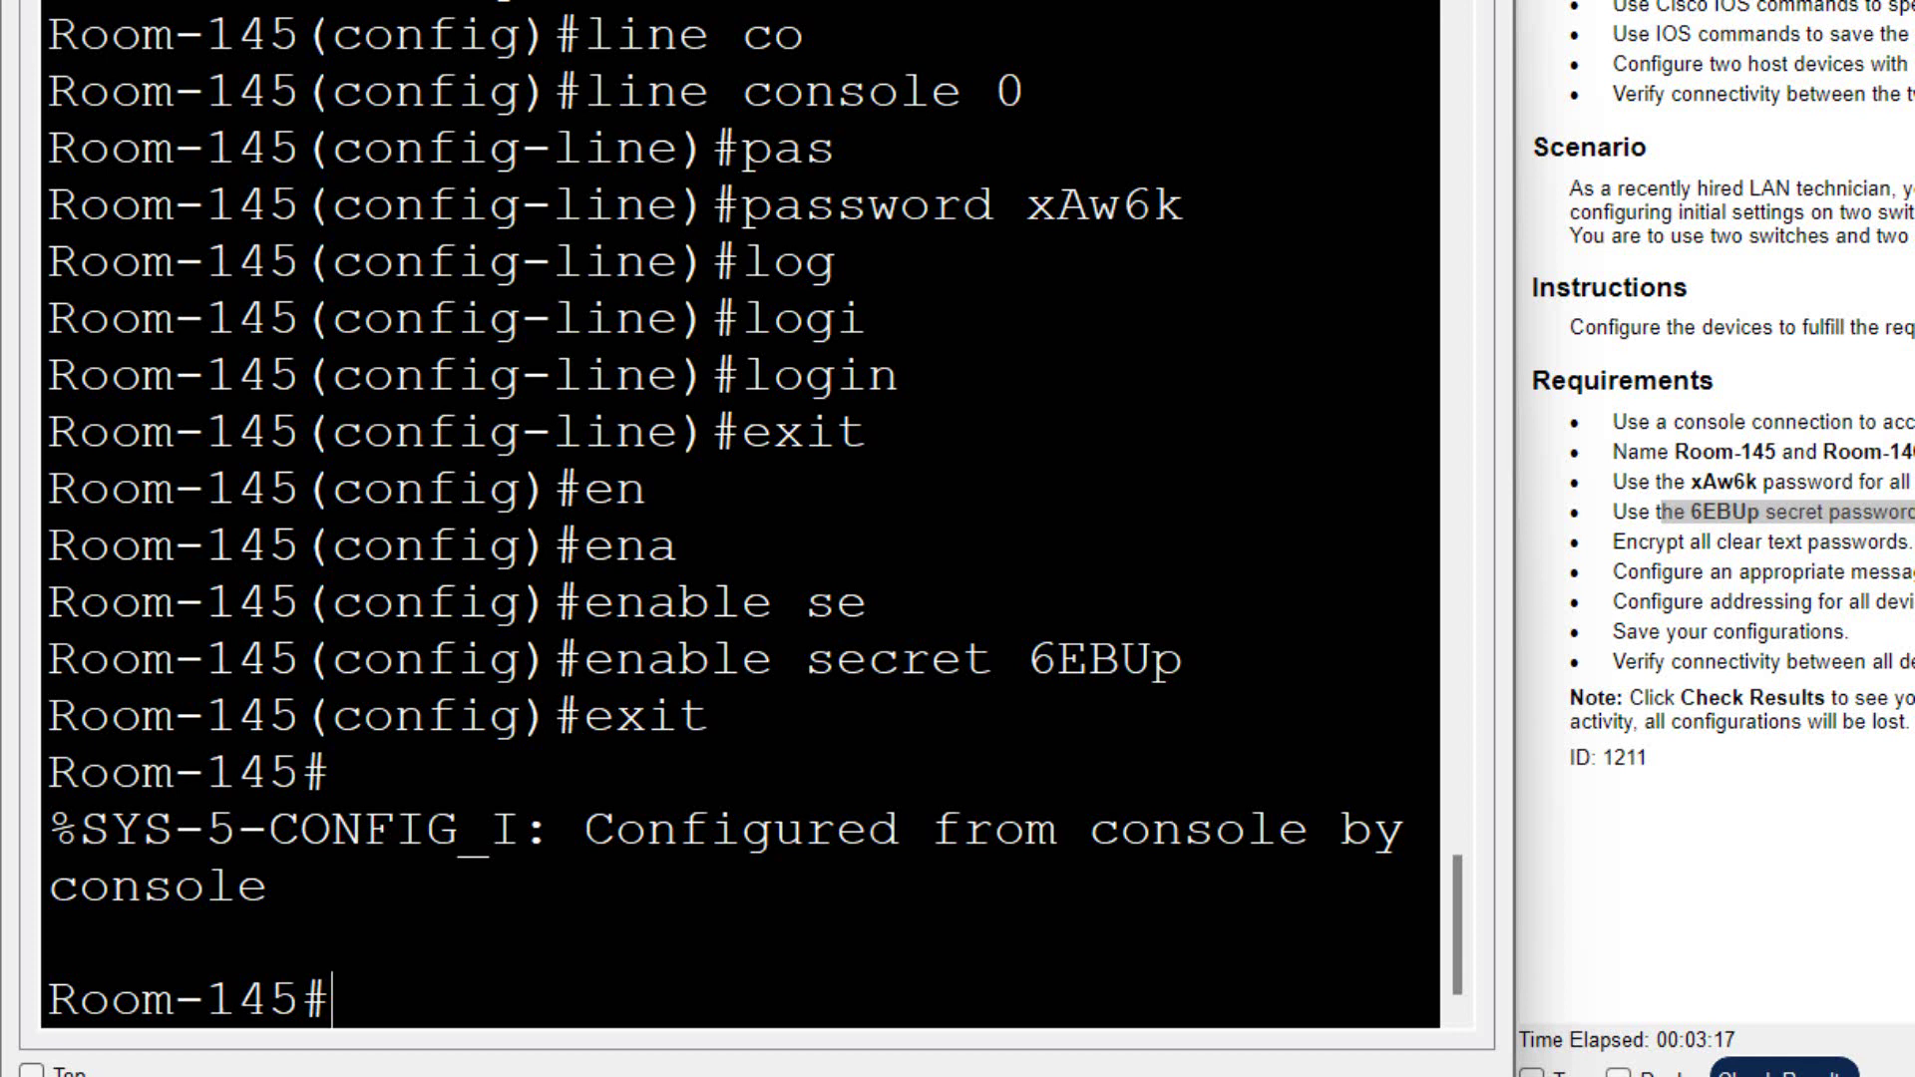
- On line vty 0 15, set the assigned password, require login, and exit the line
type("conf")
key("Tab")
type("t")
key("Return")
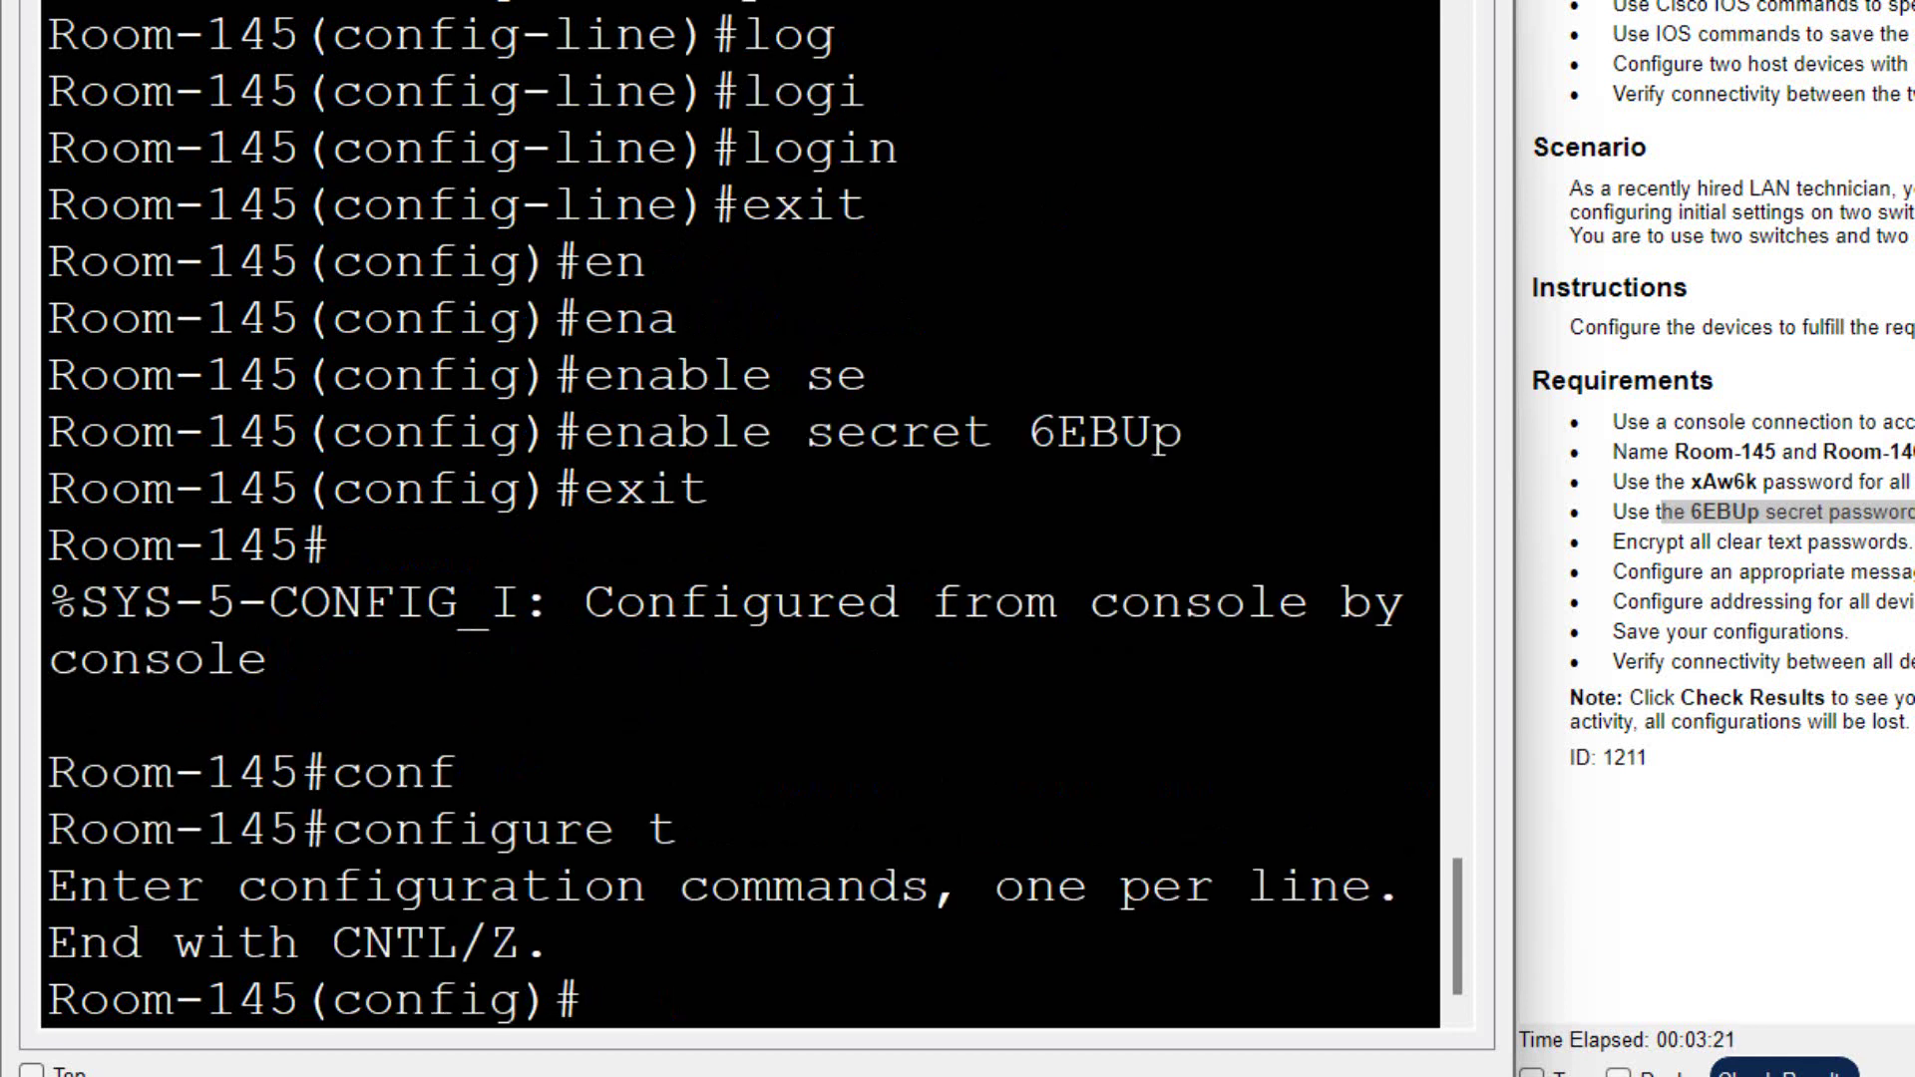
type("lin")
key("Tab")
type("v")
key("Tab")
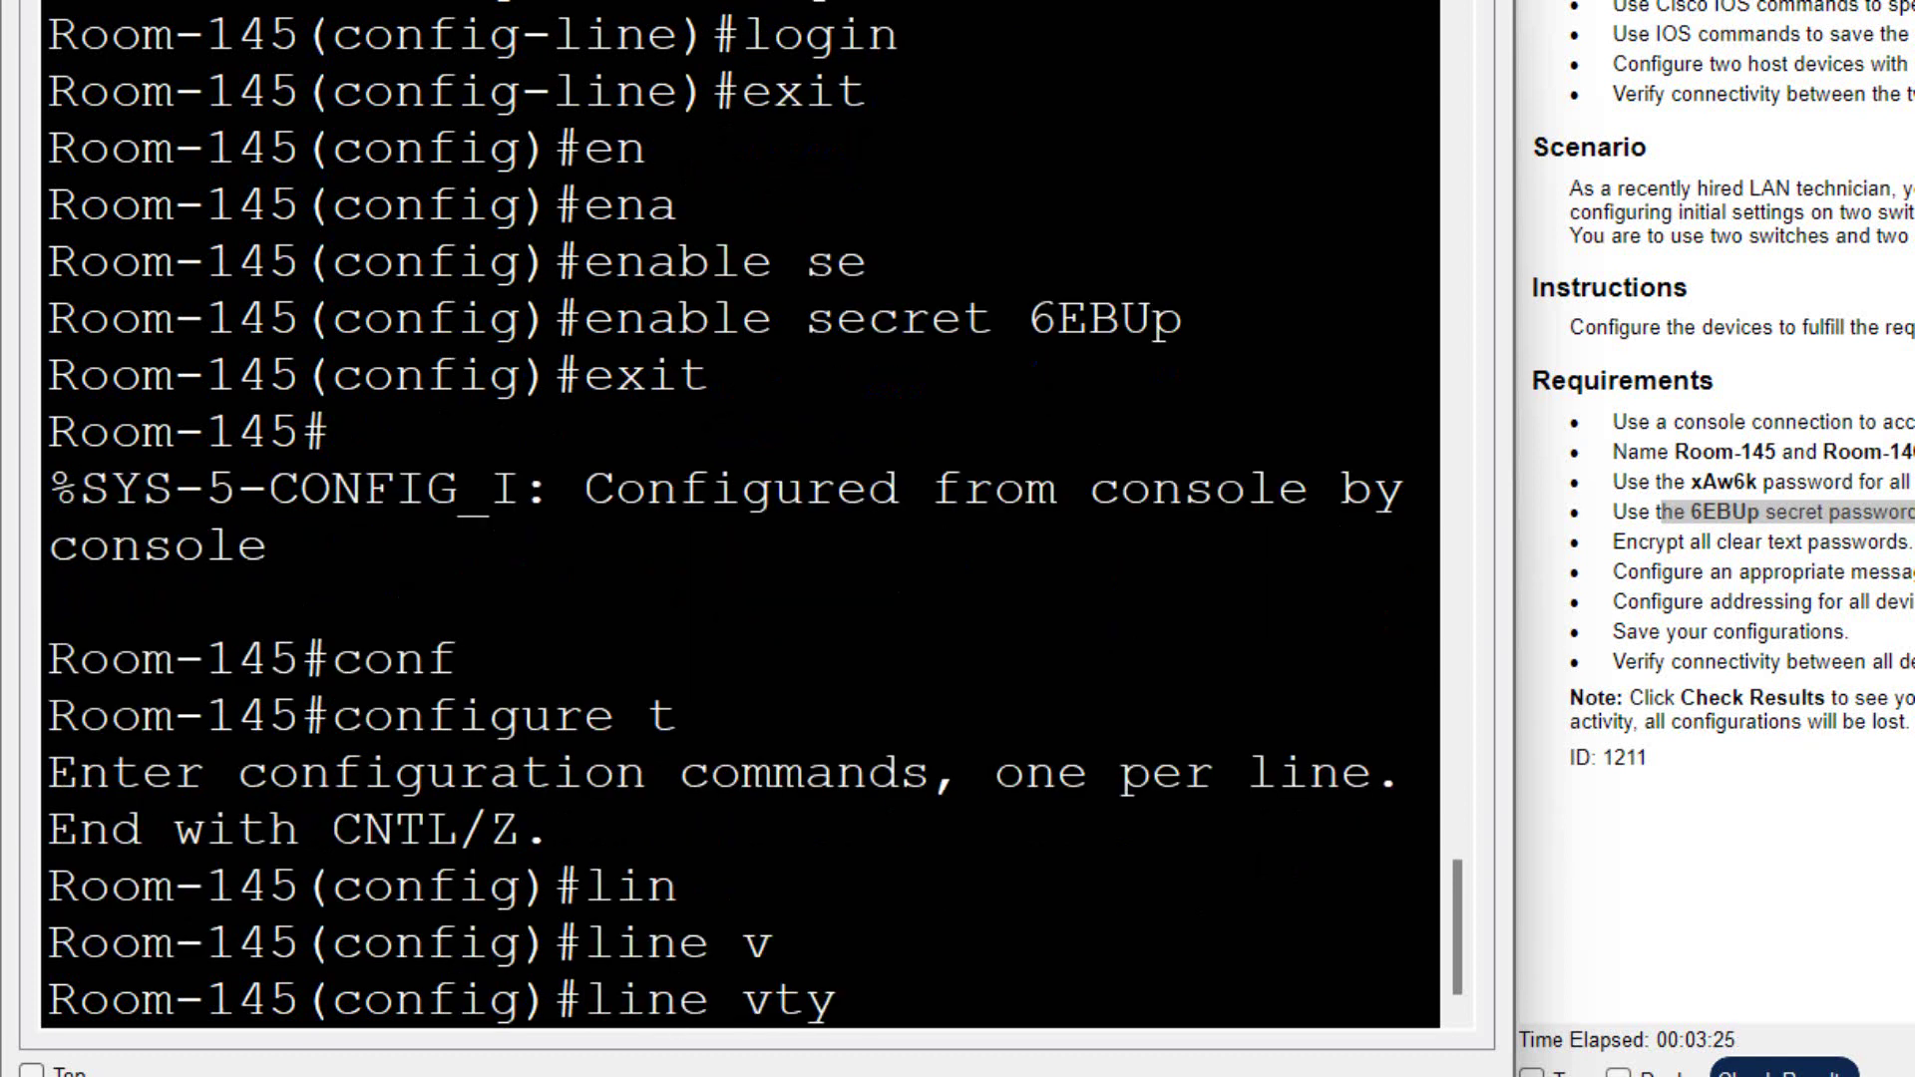
type("0 15")
key("Return")
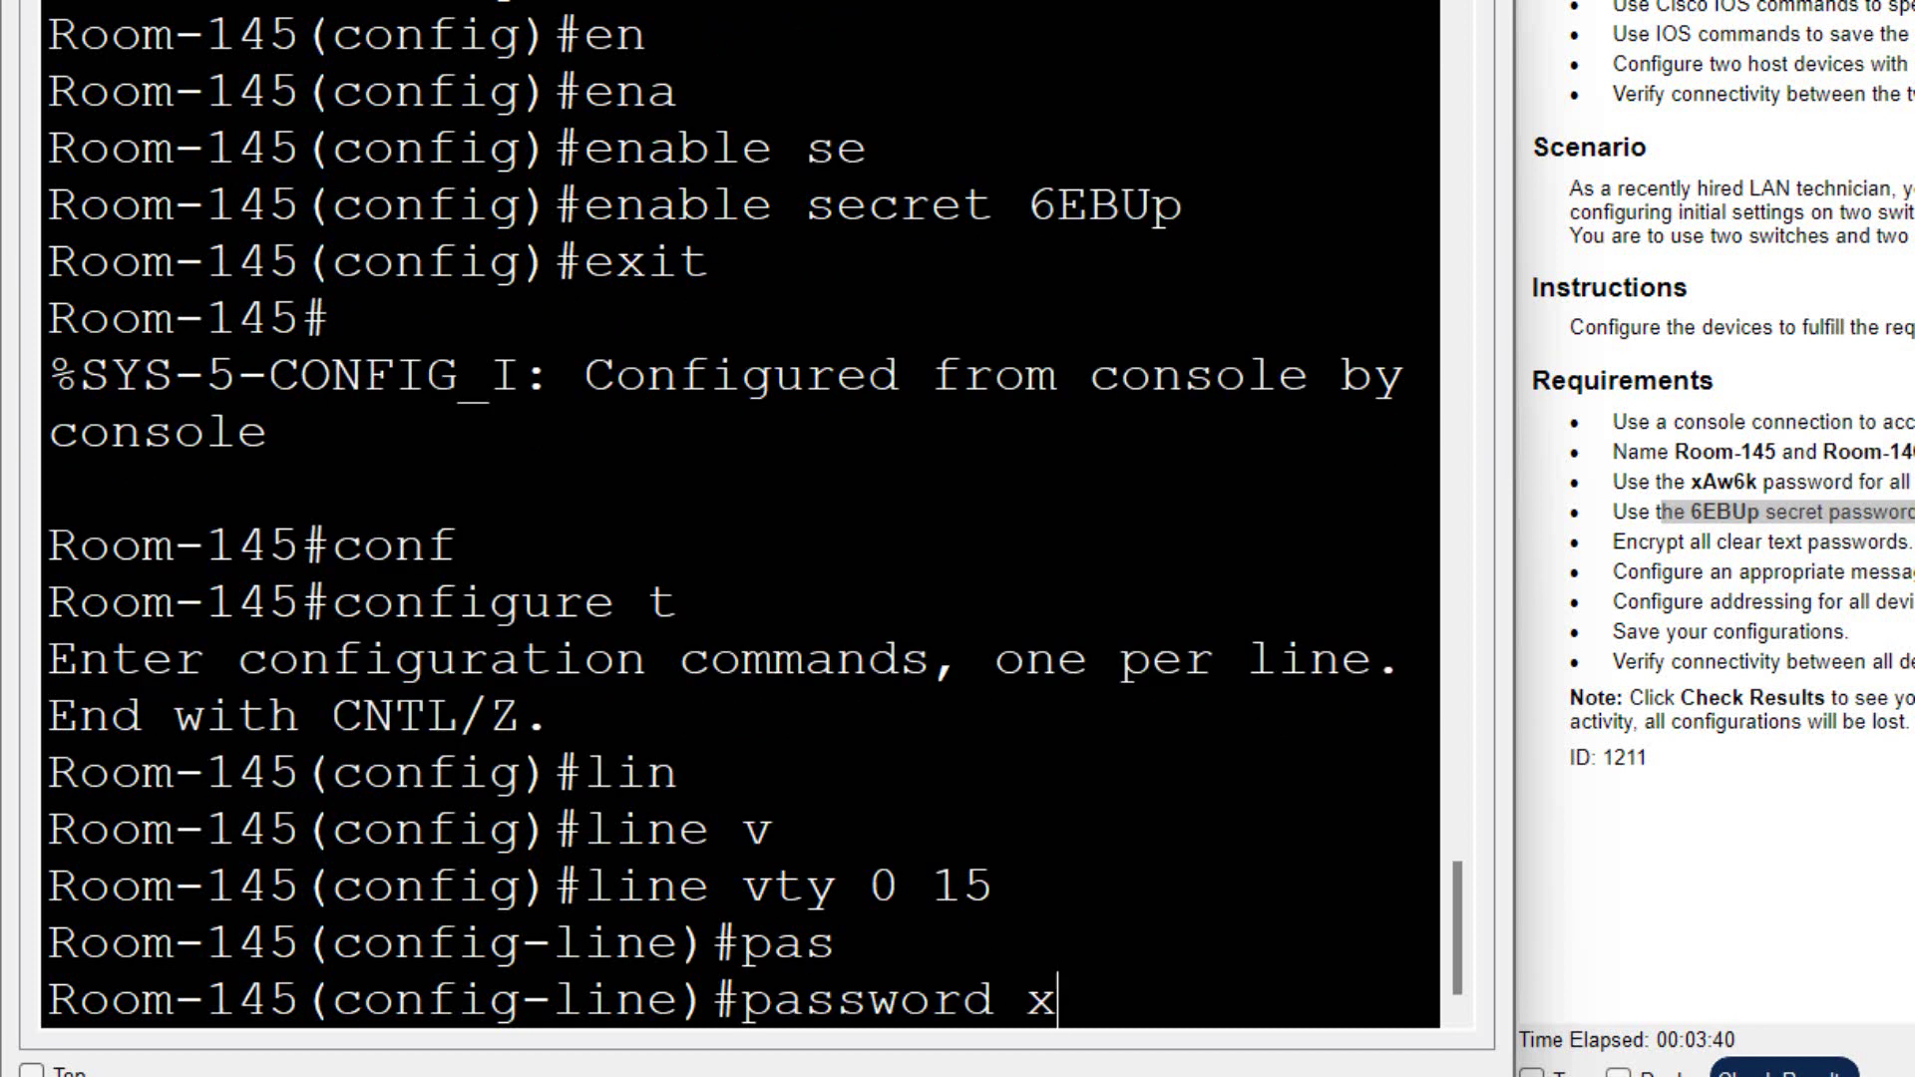
type("Aw6k")
key("Return")
type("lgo")
key("Tab")
key("BackSpace")
key("BackSpace")
type("o")
type("g")
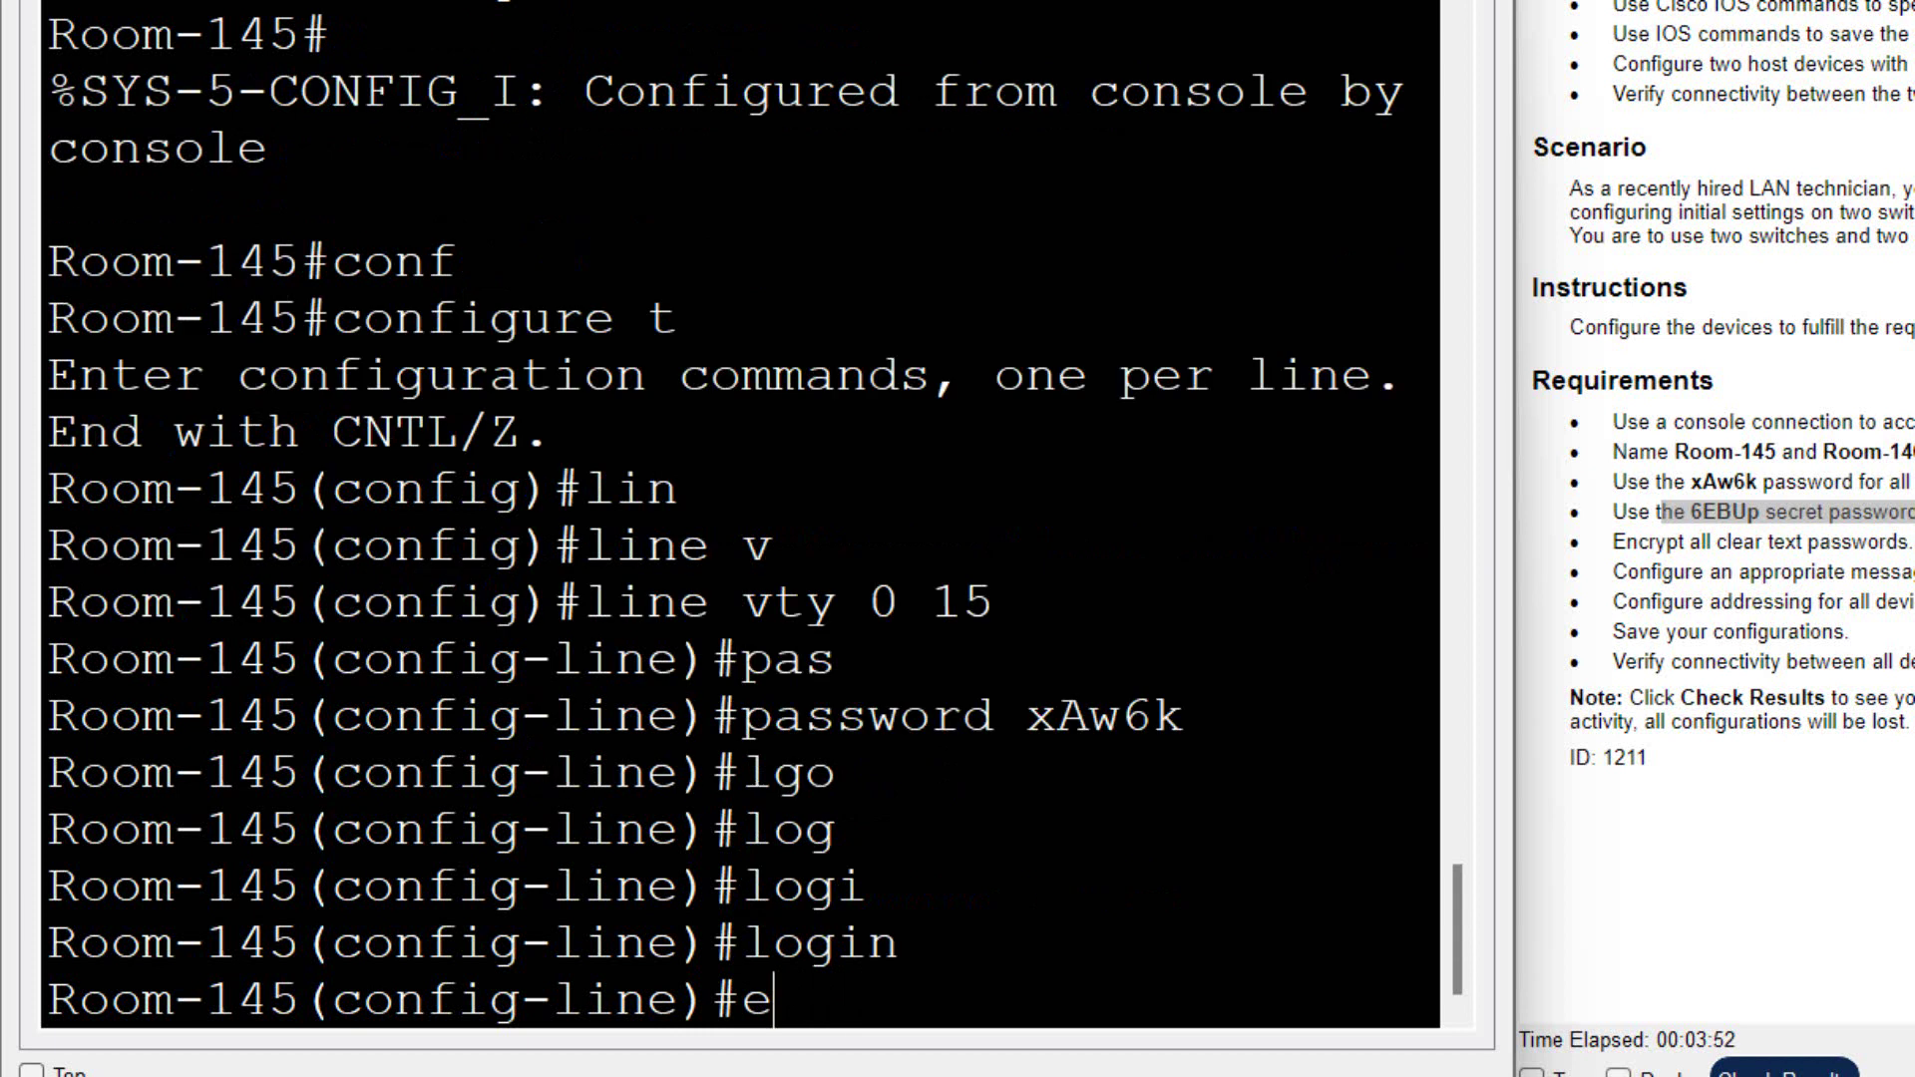
type("xit")
key("Return")
key("Return")
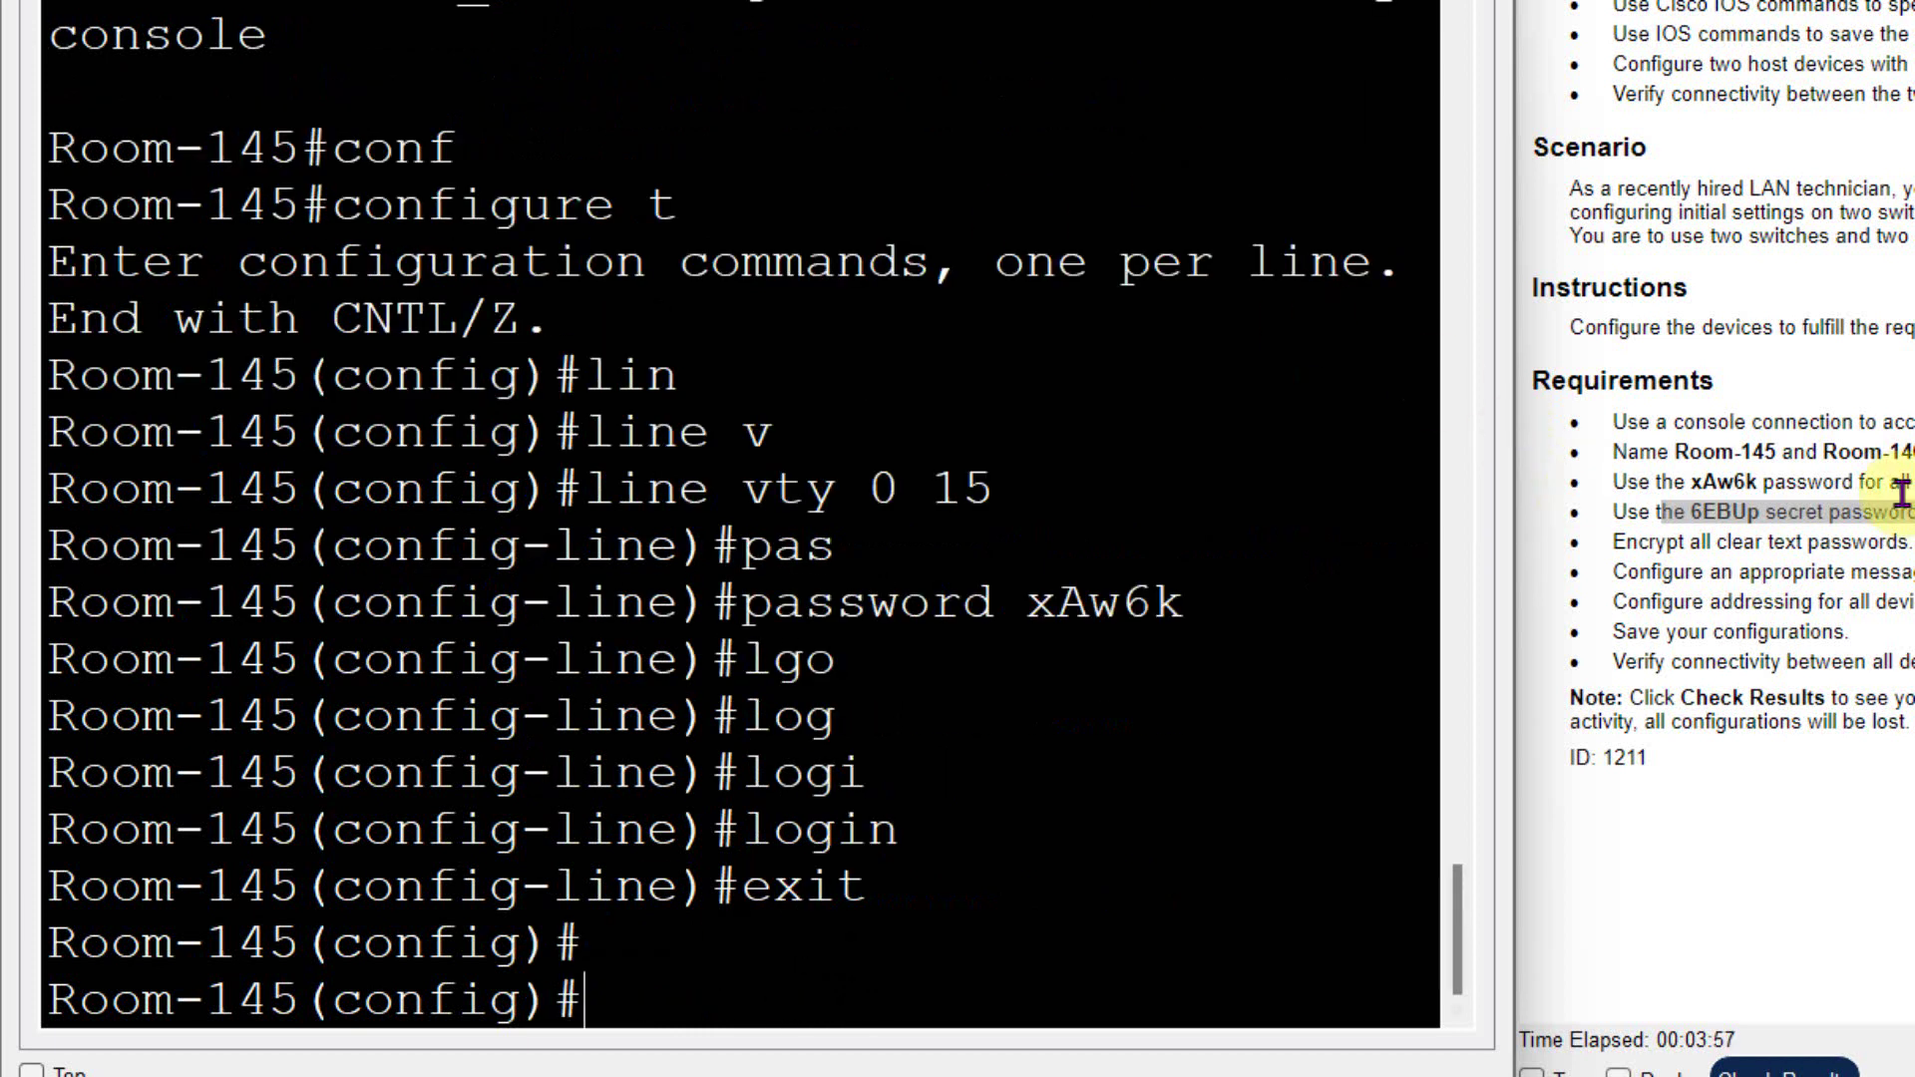
- Review the password and encryption requirements in the activity instructions
left_click_drag(1900, 494, 1606, 479)
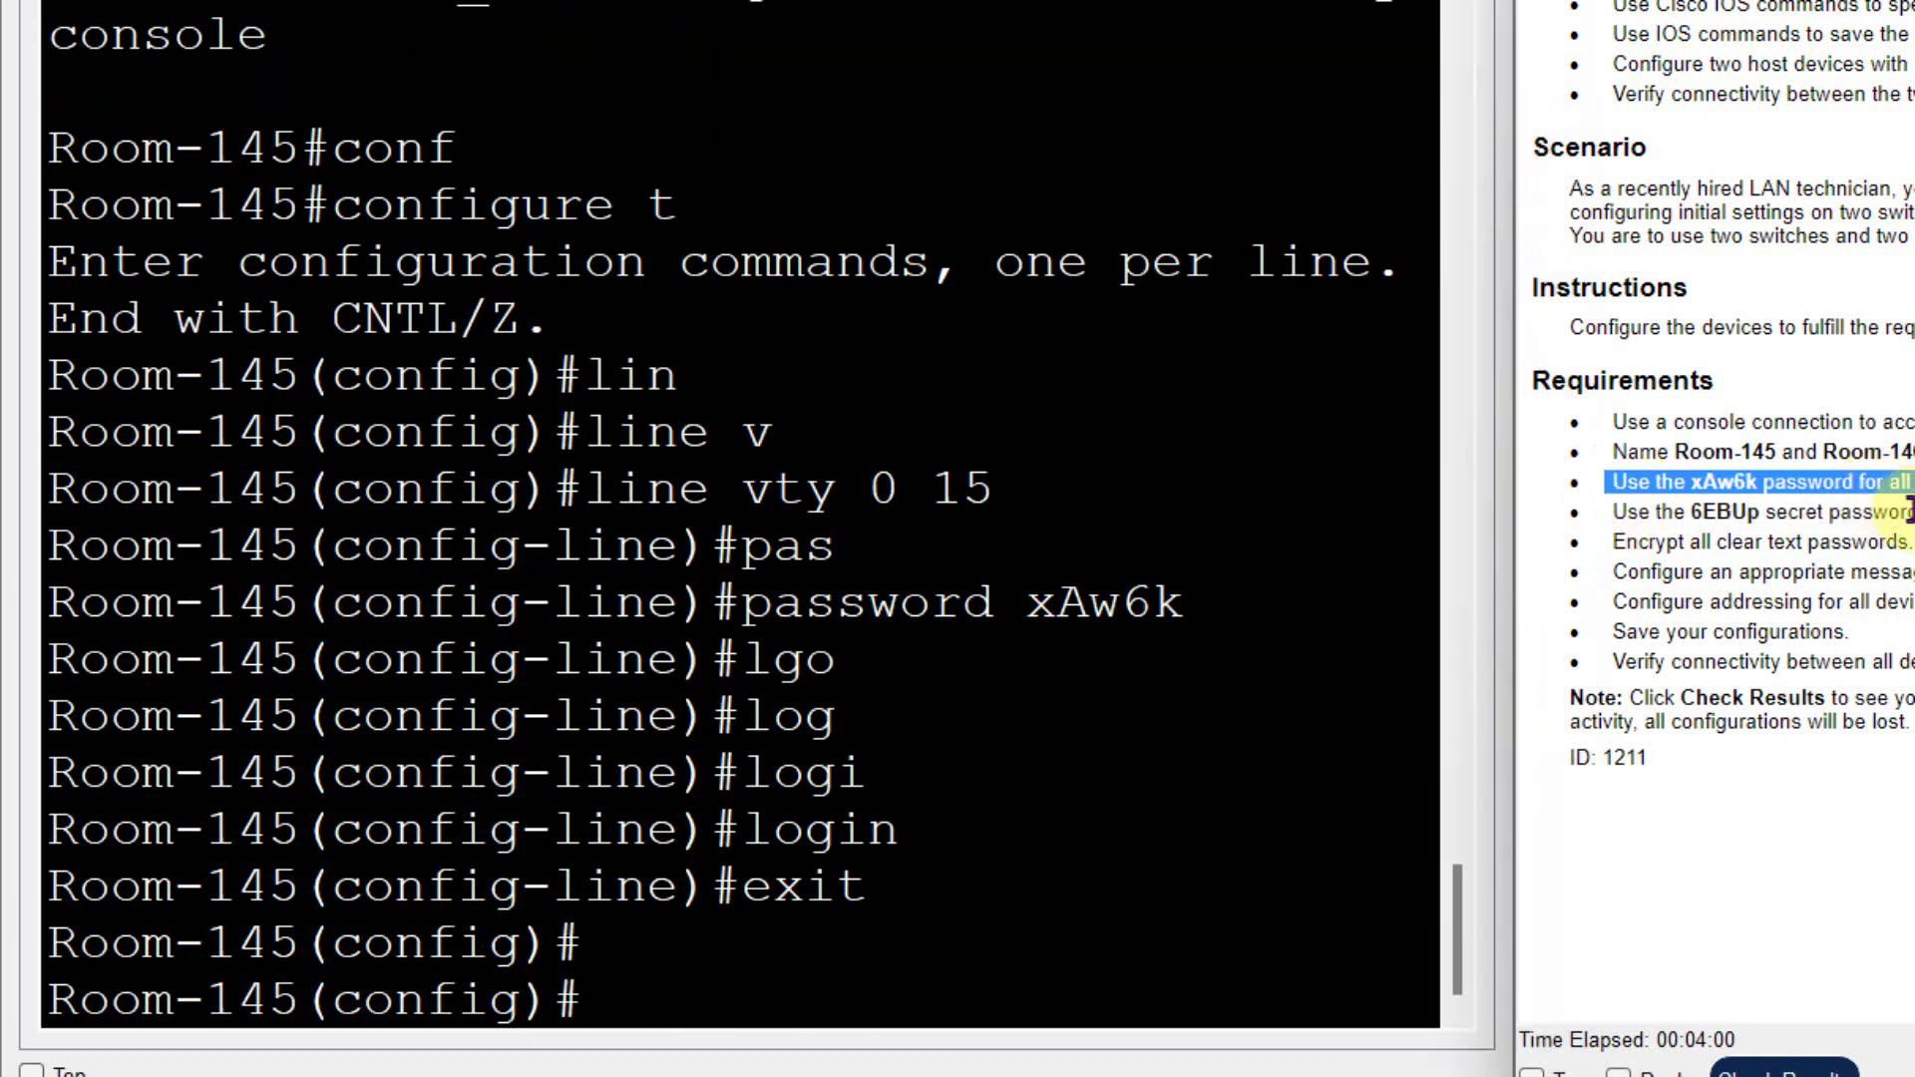
left_click_drag(1570, 544, 1785, 574)
left_click_drag(1910, 544, 1668, 544)
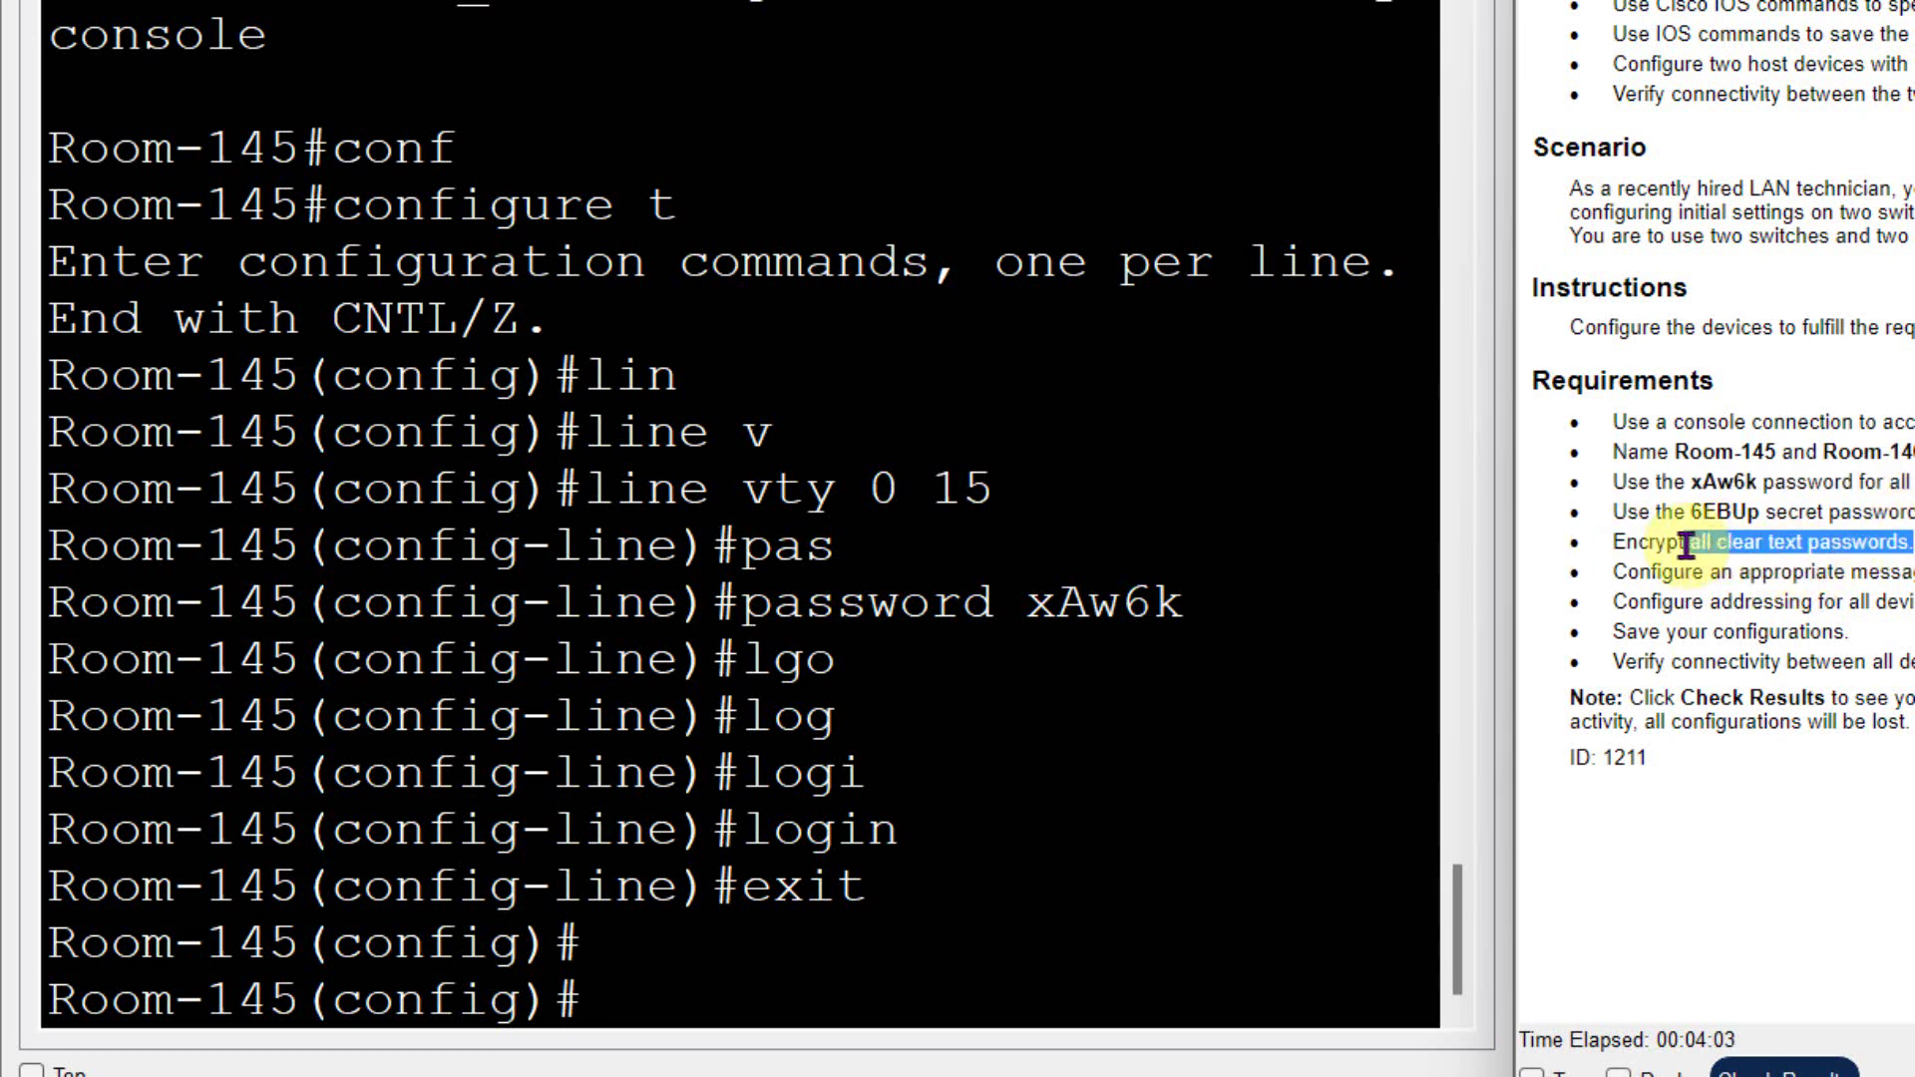
left_click(1851, 628)
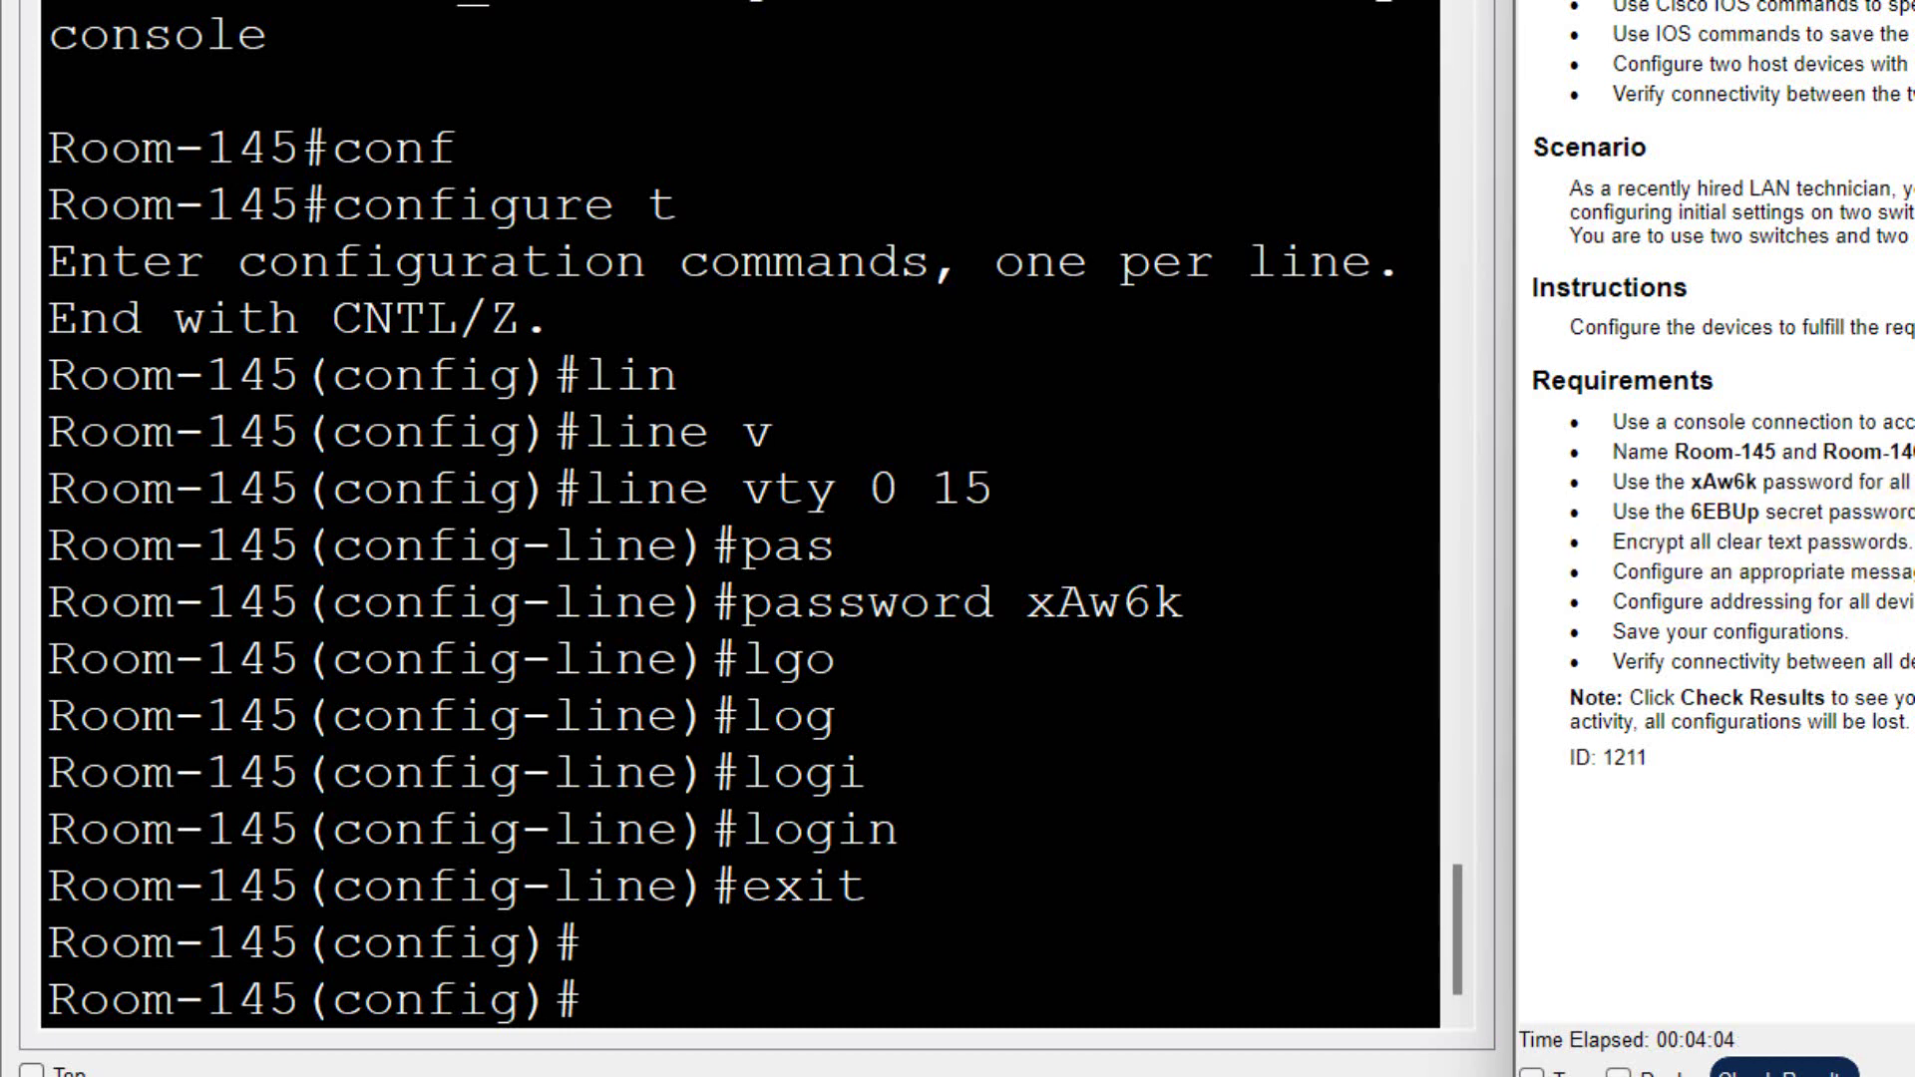
left_click(673, 1006)
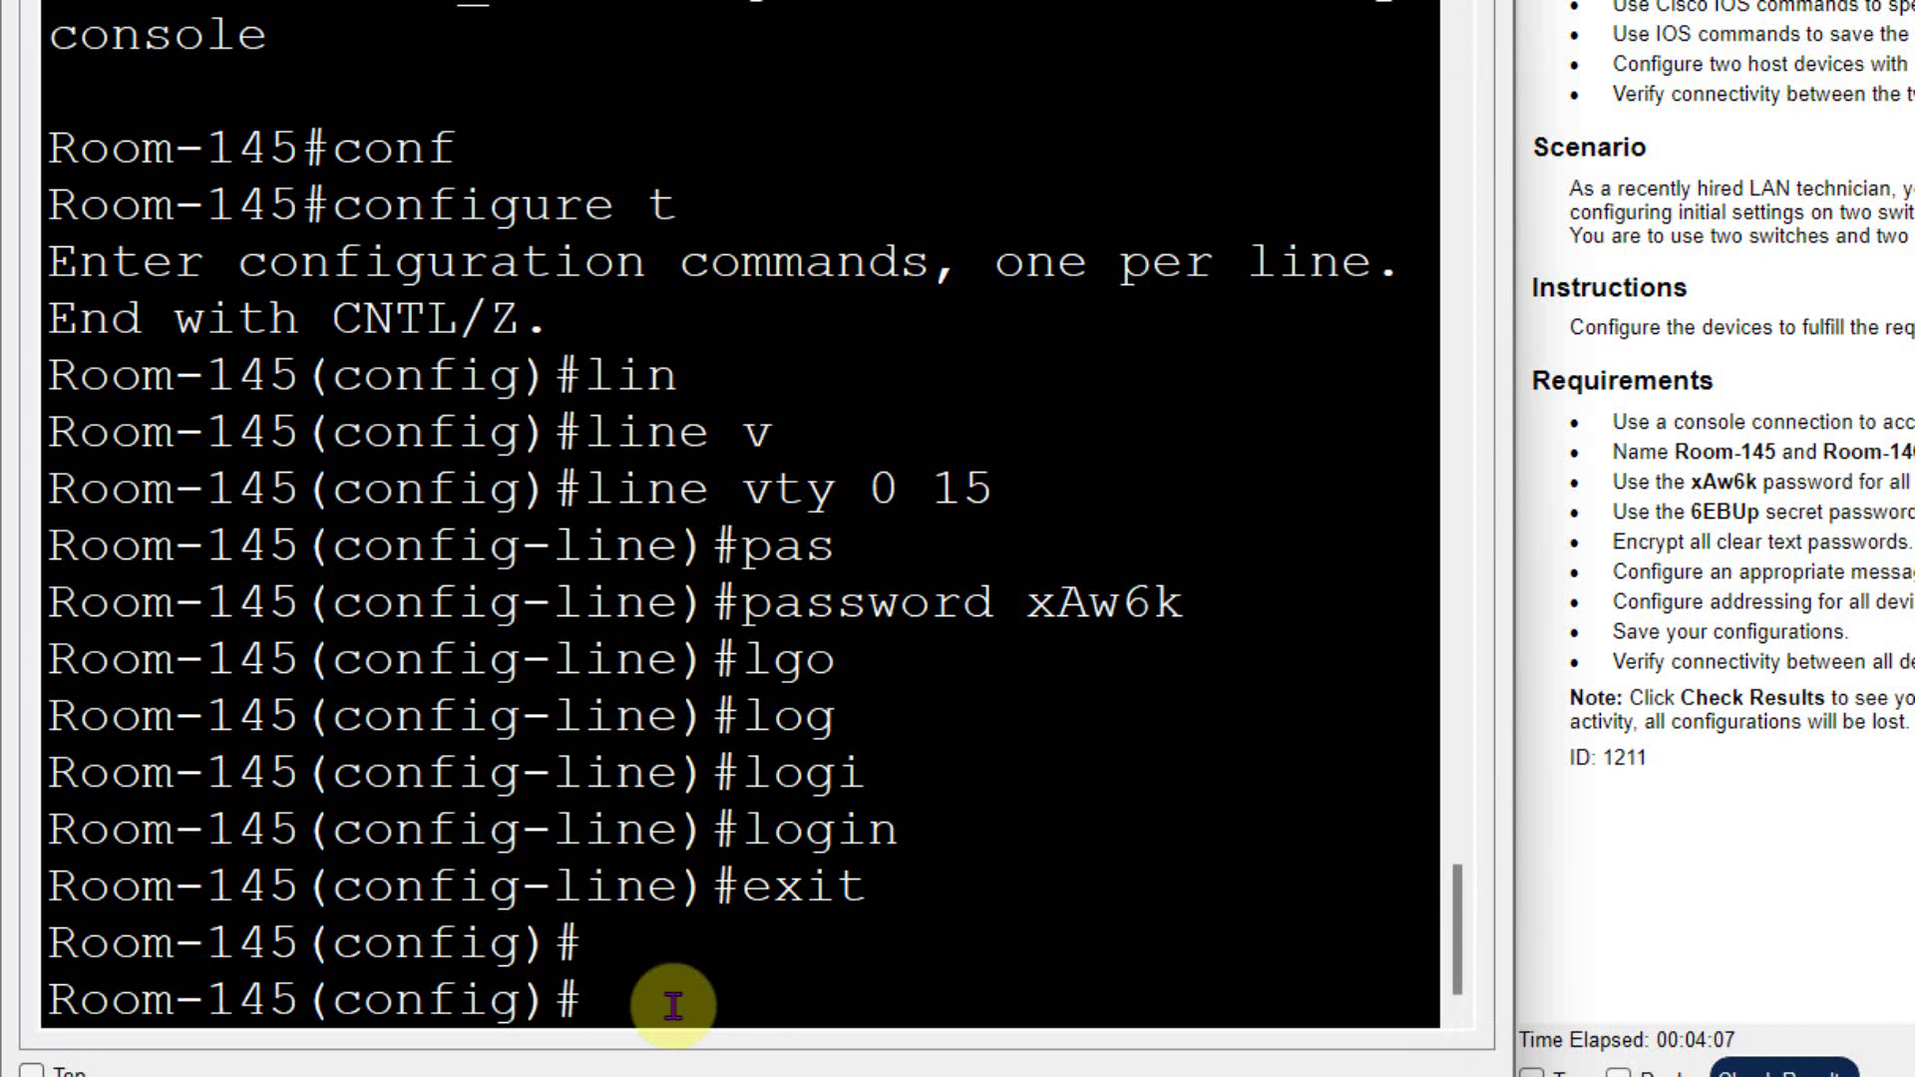
- Enable service password-encryption on Room-145 from global configuration
type("exit")
key("Return")
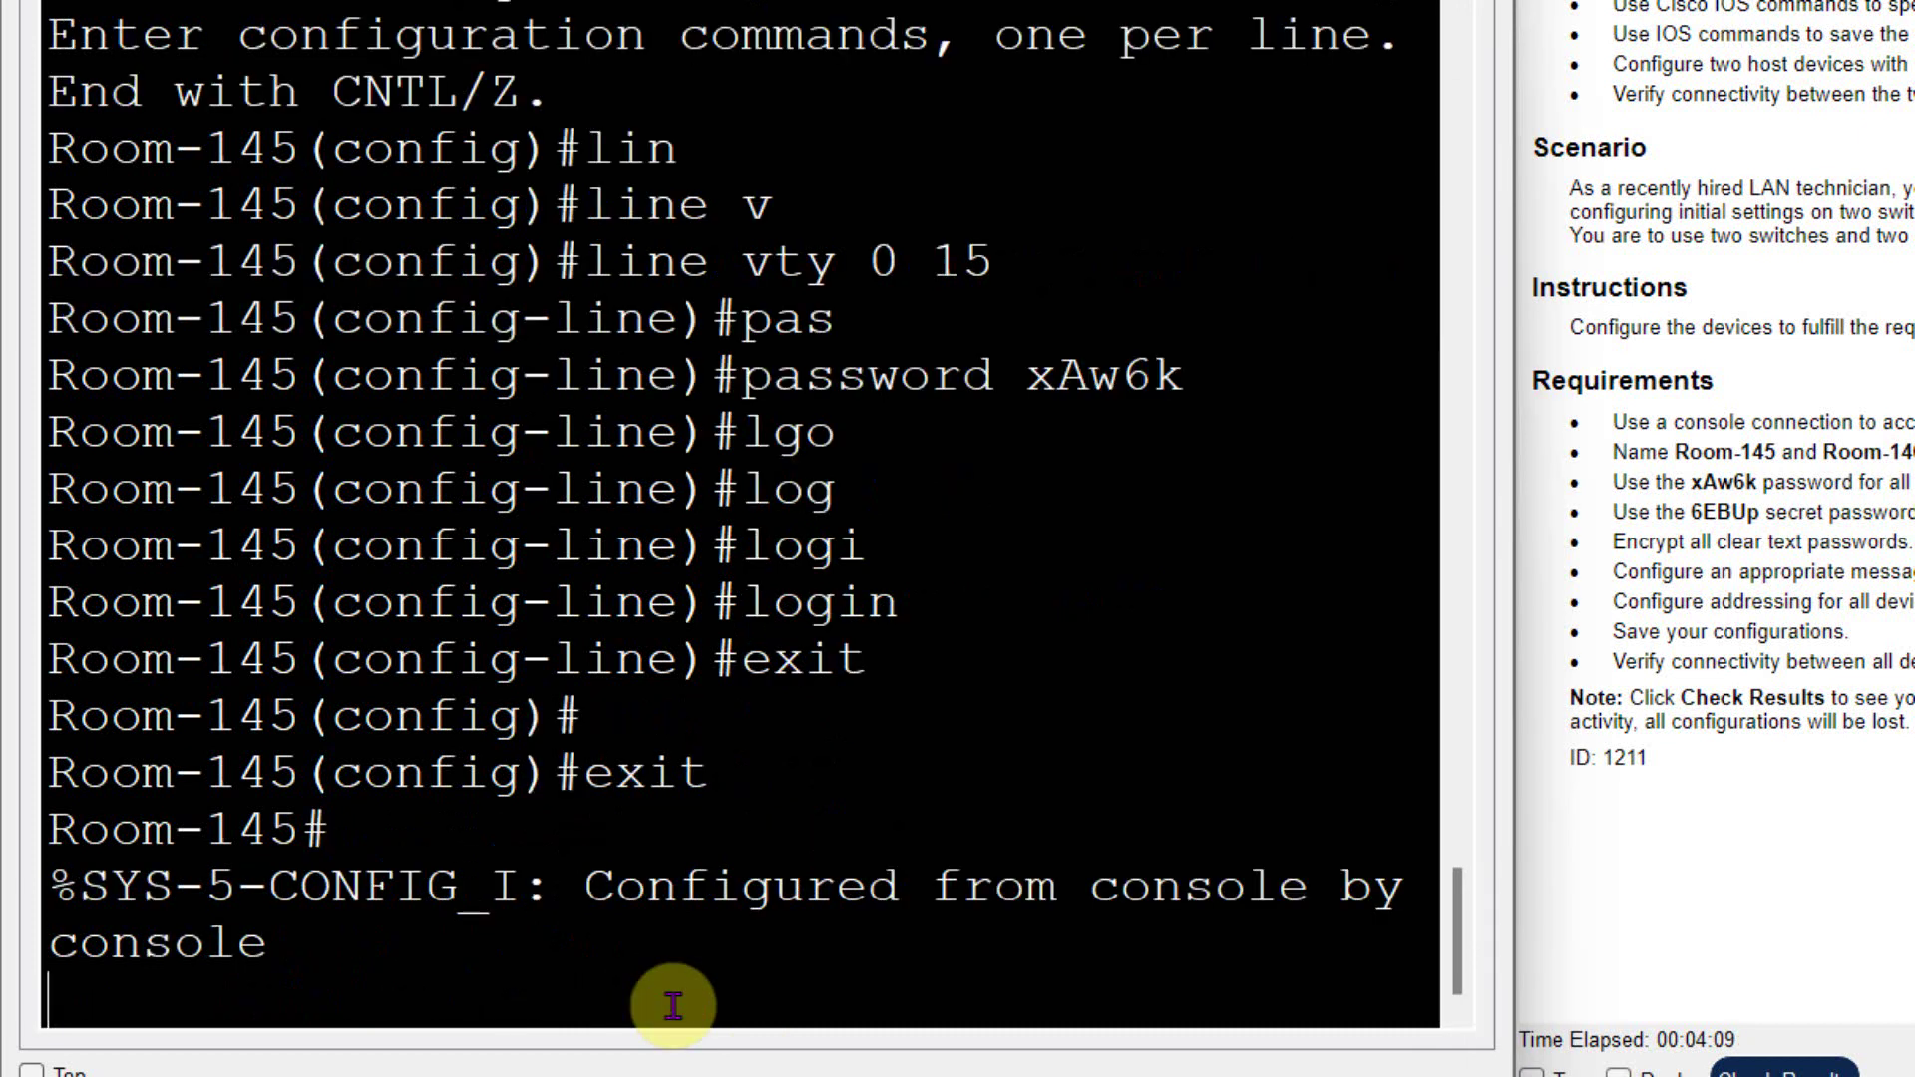
type("conf")
key("Tab")
type("t")
key("Return")
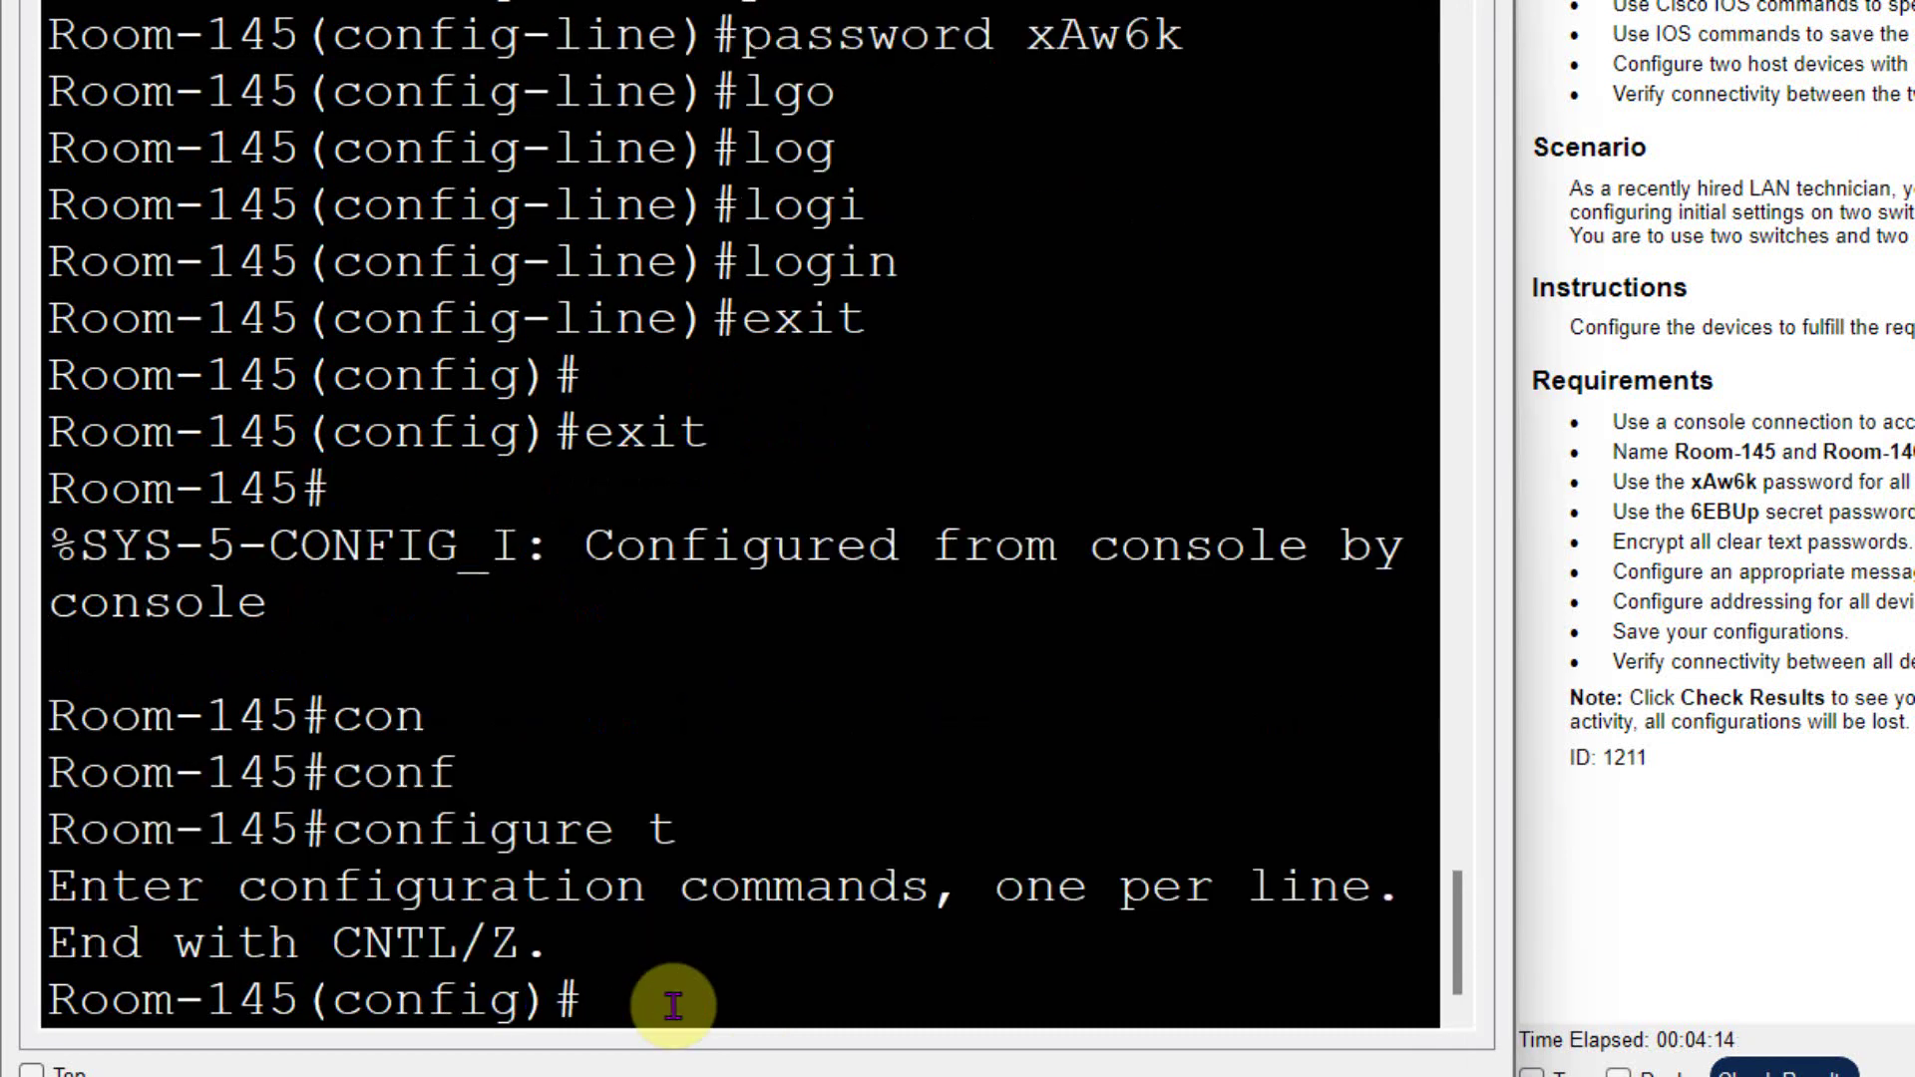
type("se")
key("Tab")
type("p")
key("Tab")
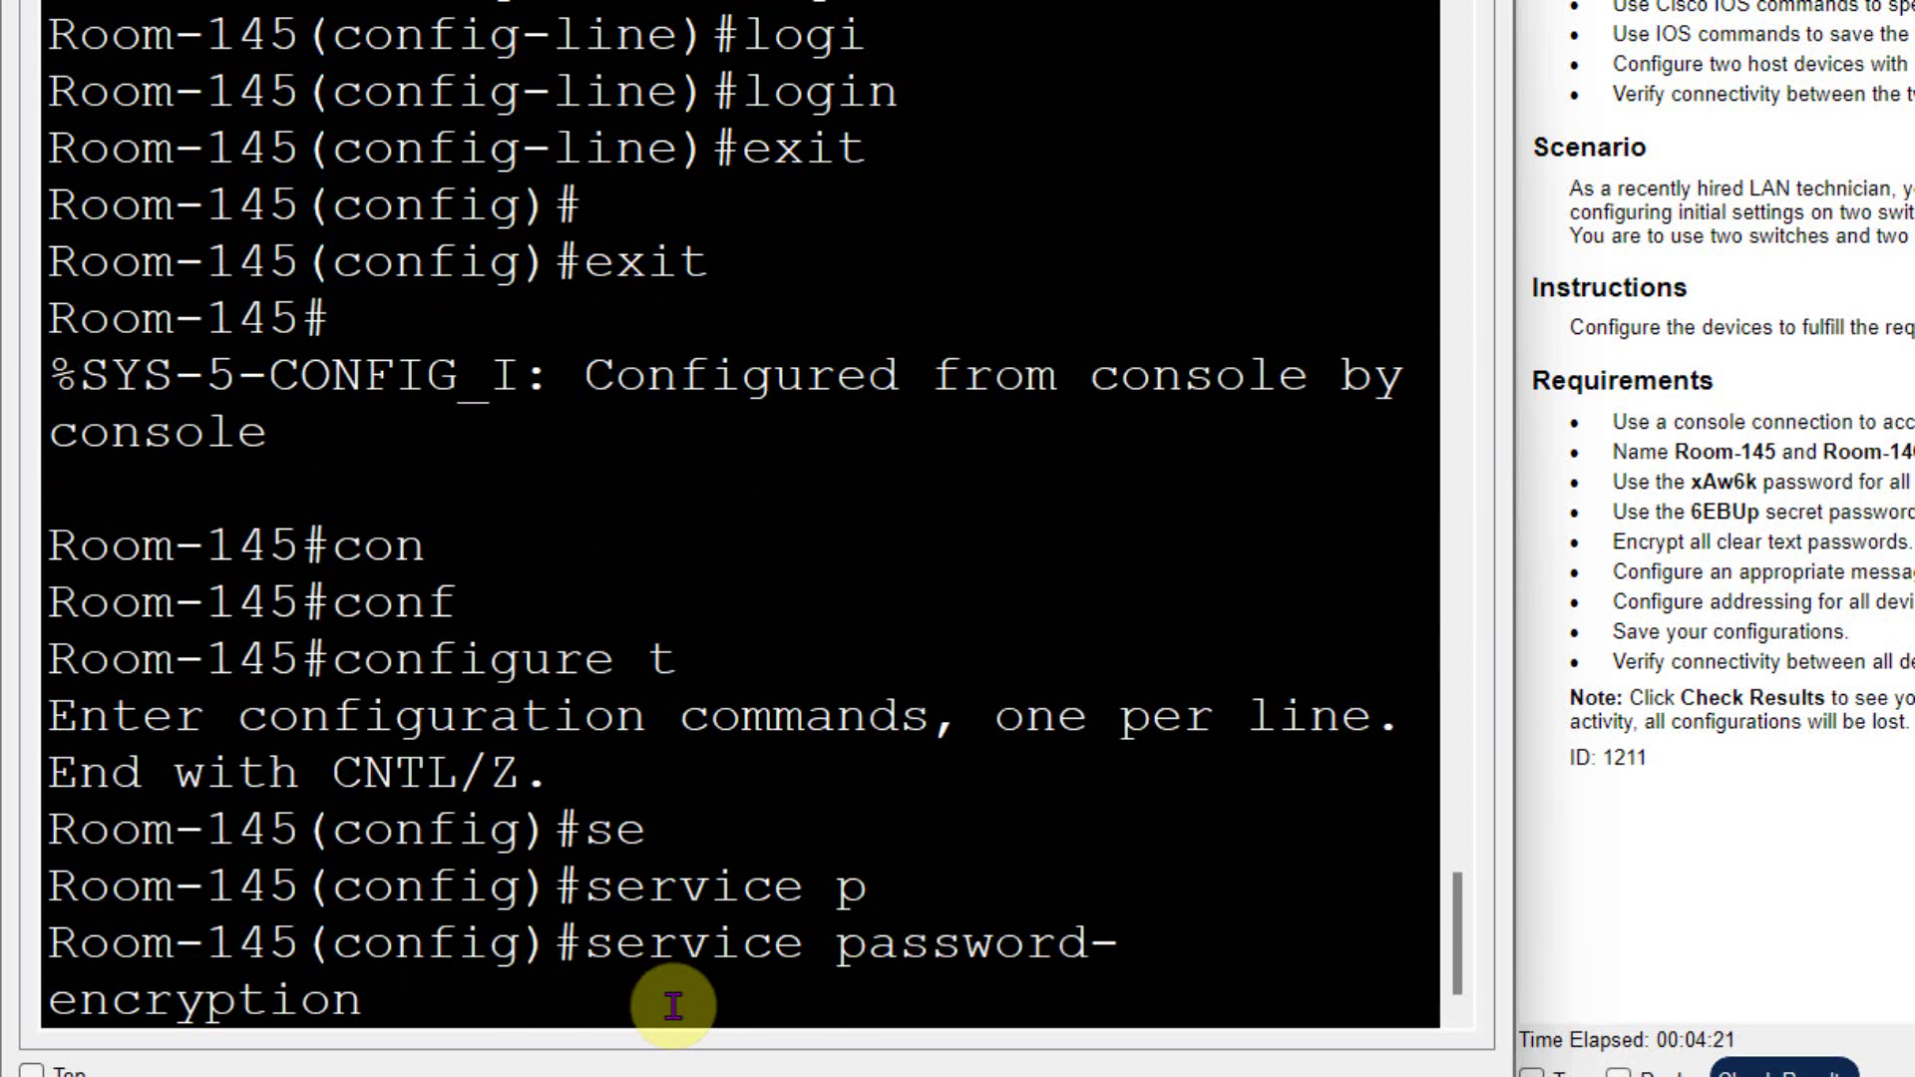
key("Return")
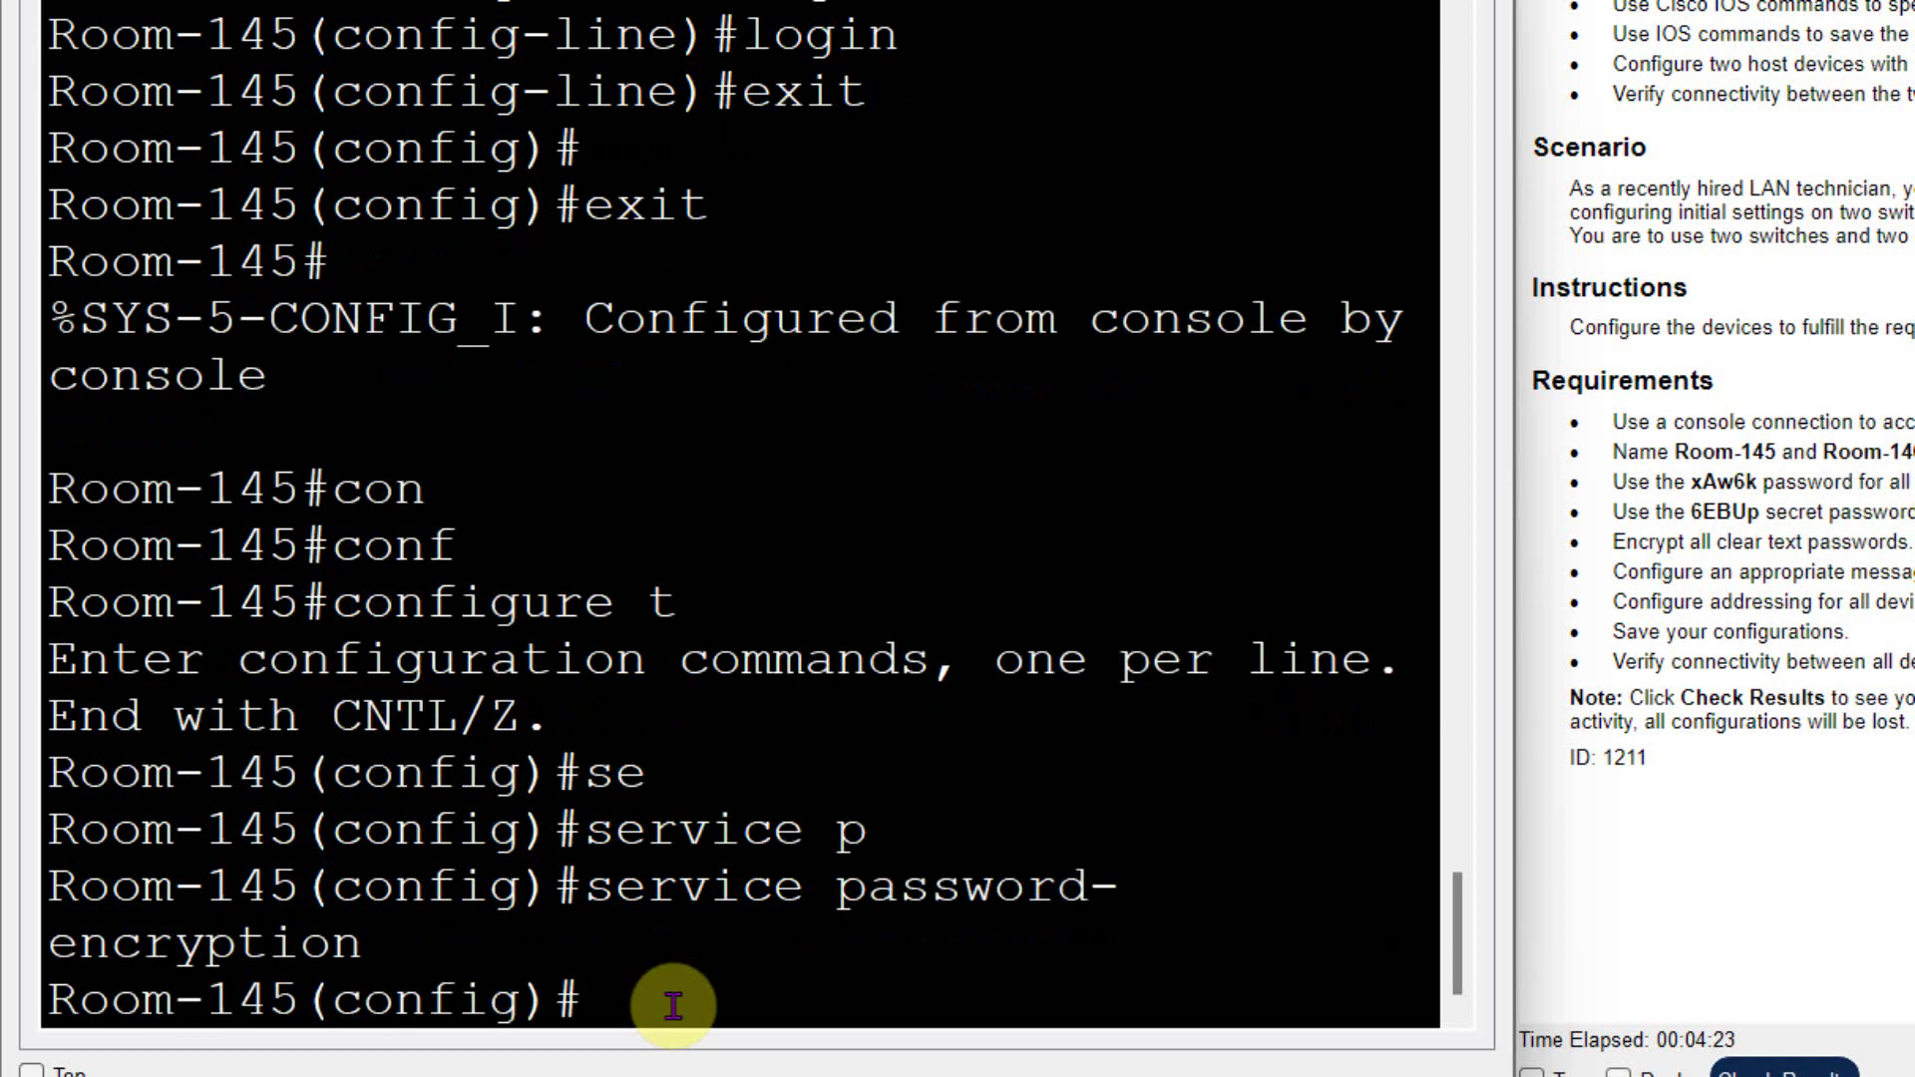
type("exit")
key("Return")
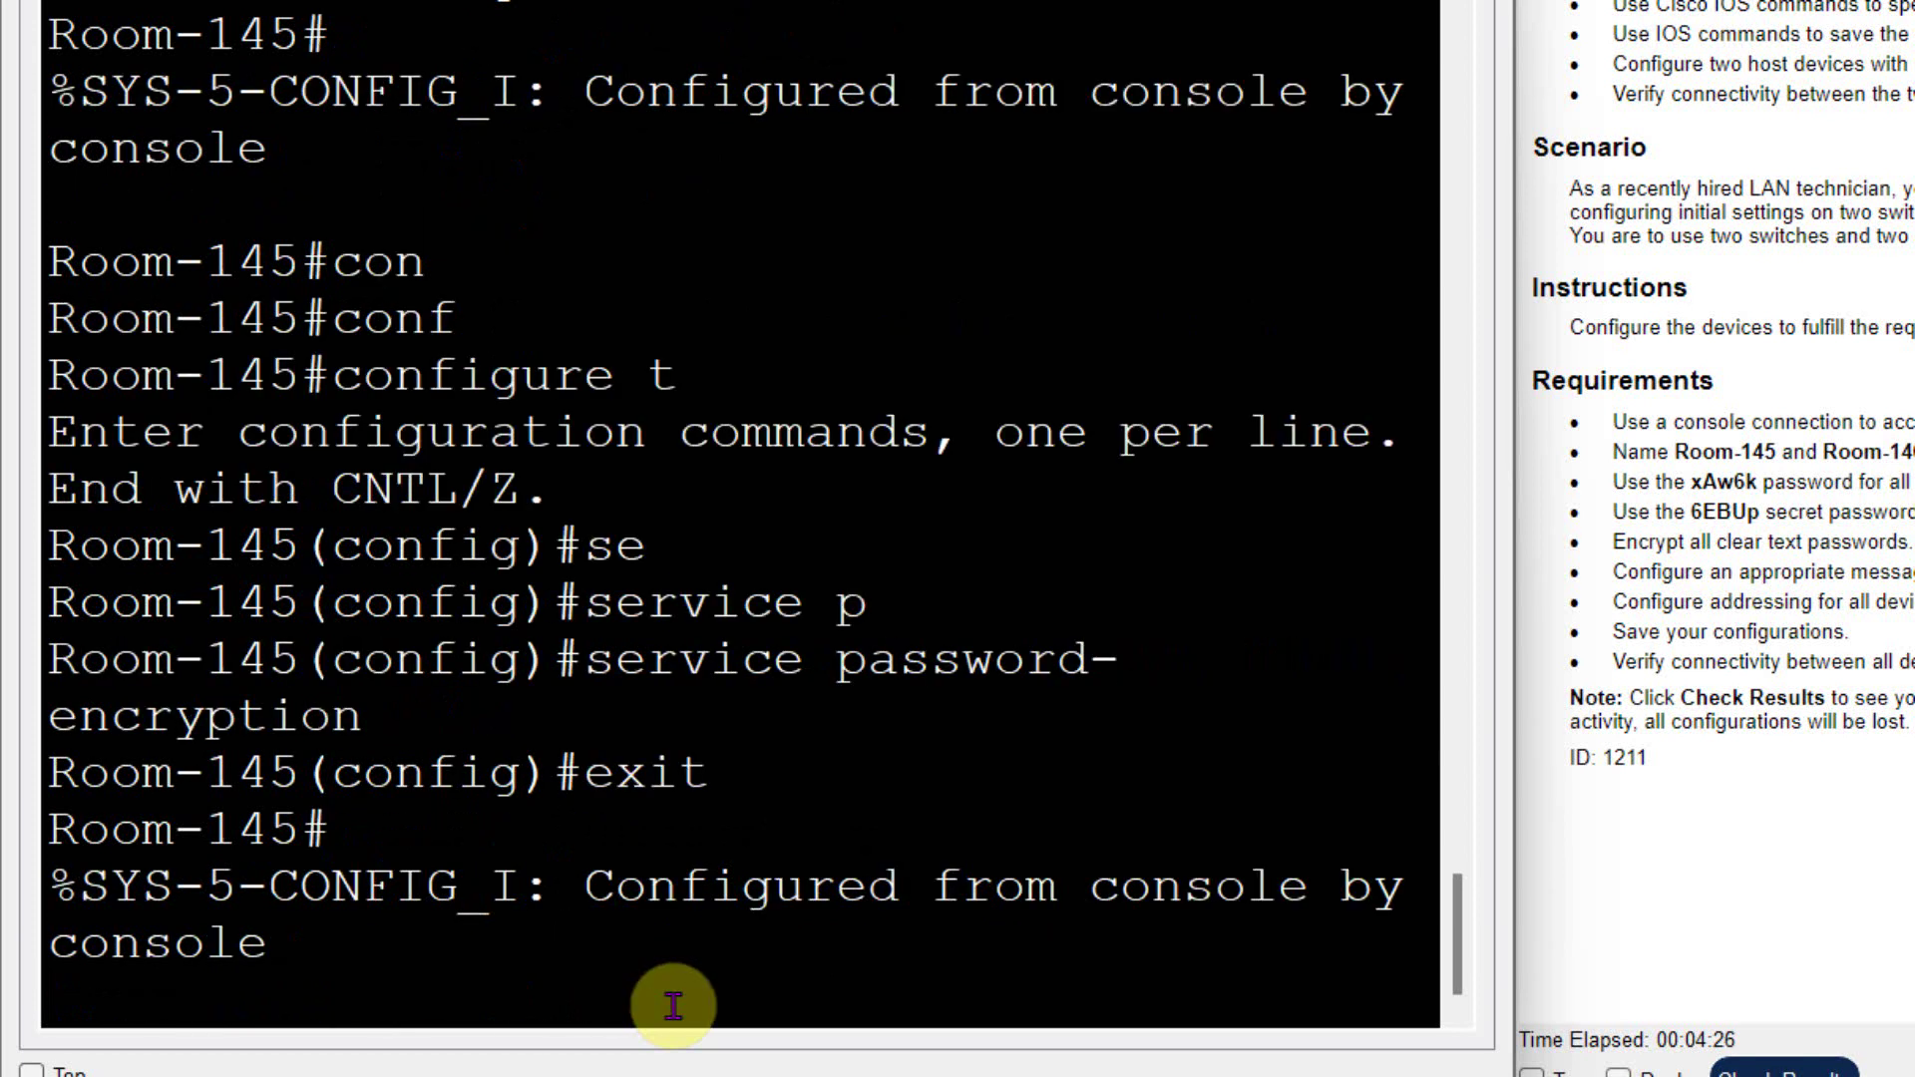
- Check show running-config for hostname Room-145 and the encrypted secret, console and vty passwords
key("Return")
type("sho")
key("Tab")
type("ru")
key("Tab")
key("Return")
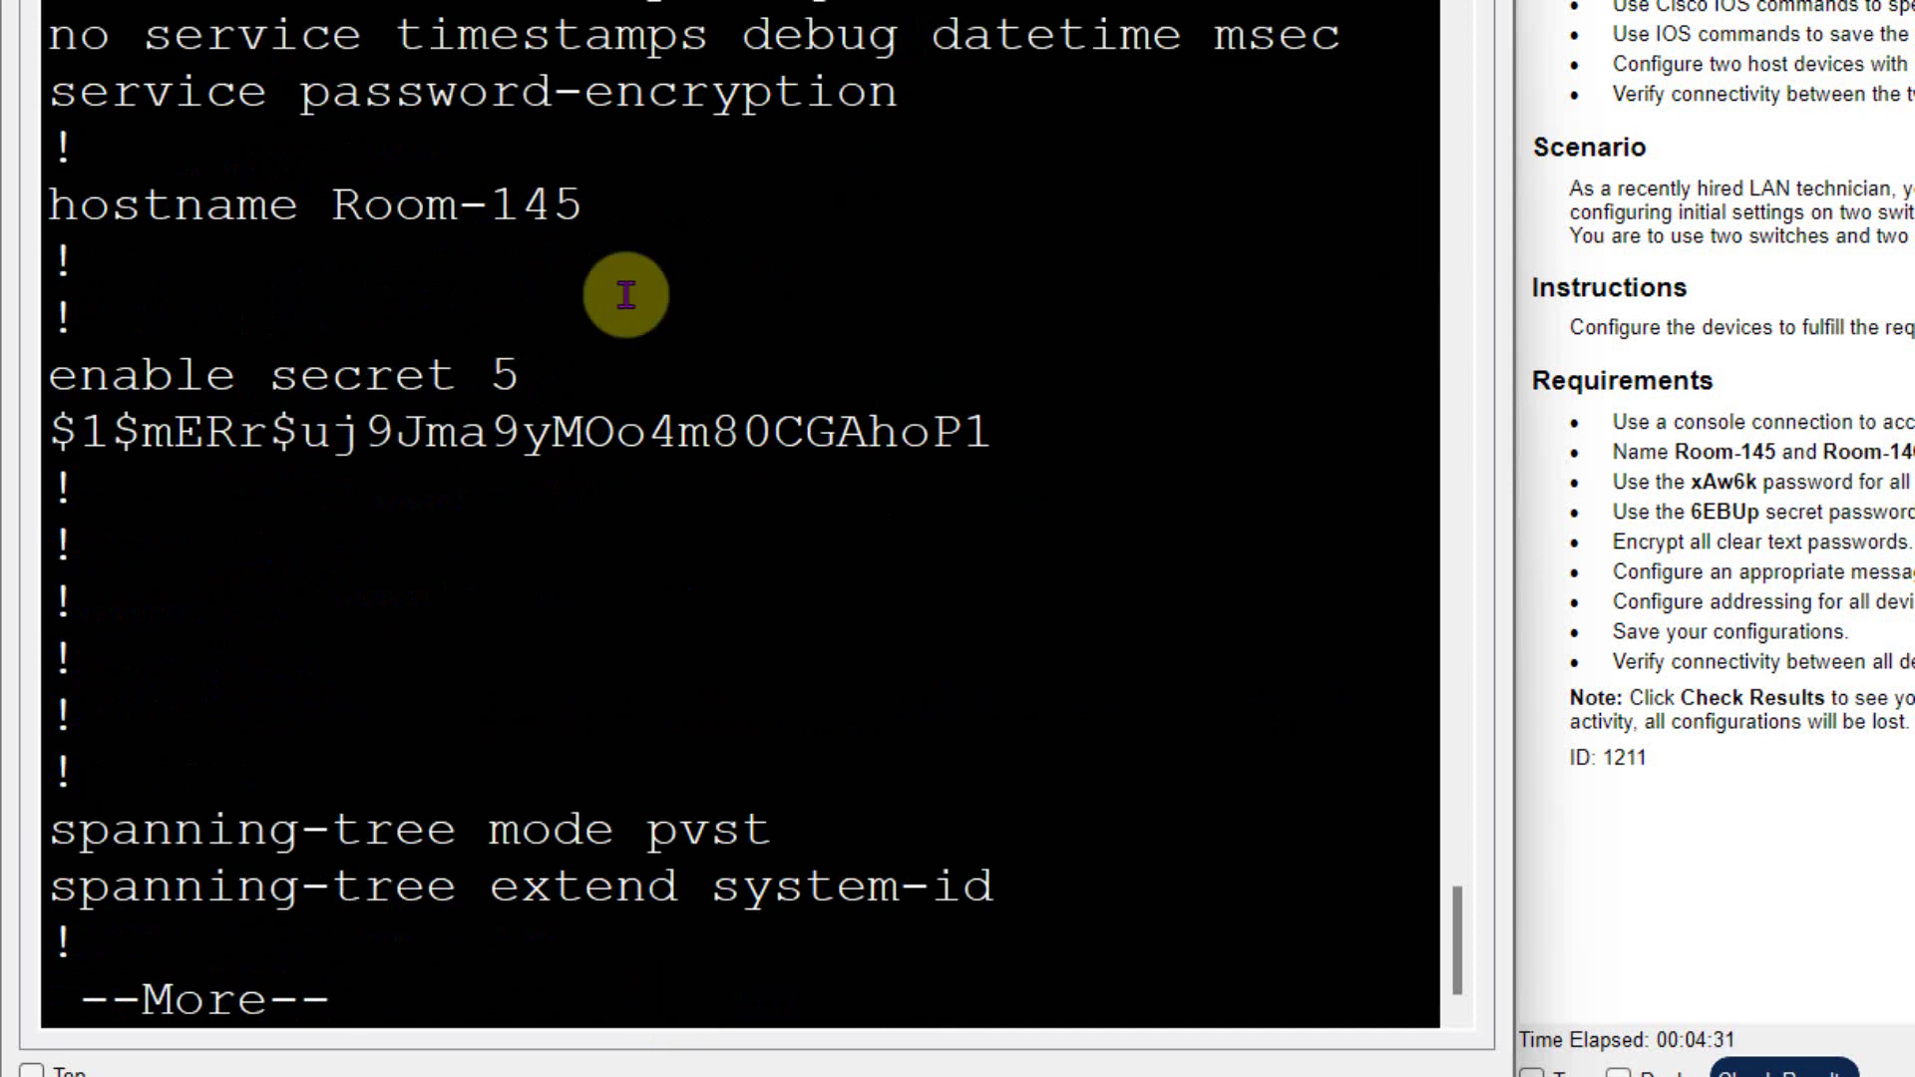
left_click_drag(611, 205, 12, 206)
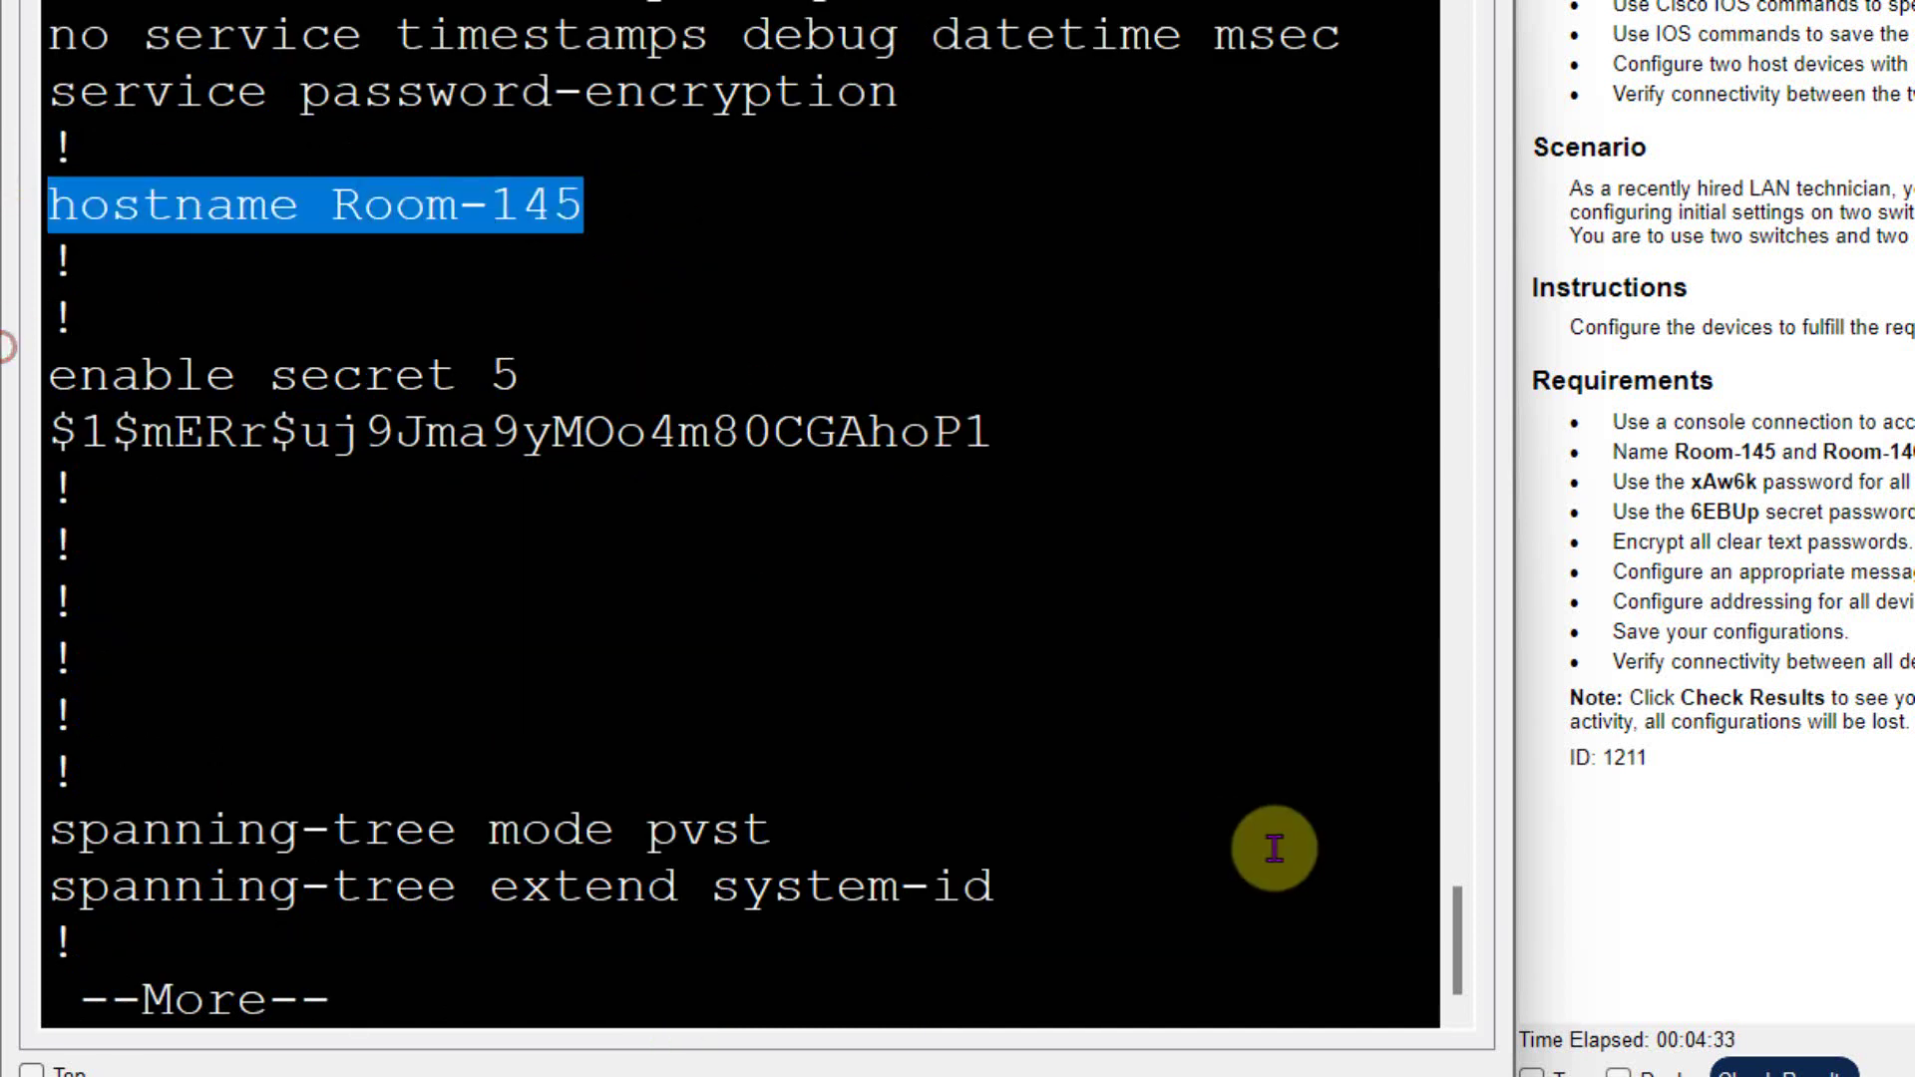
double_click(214, 431)
left_click(655, 786)
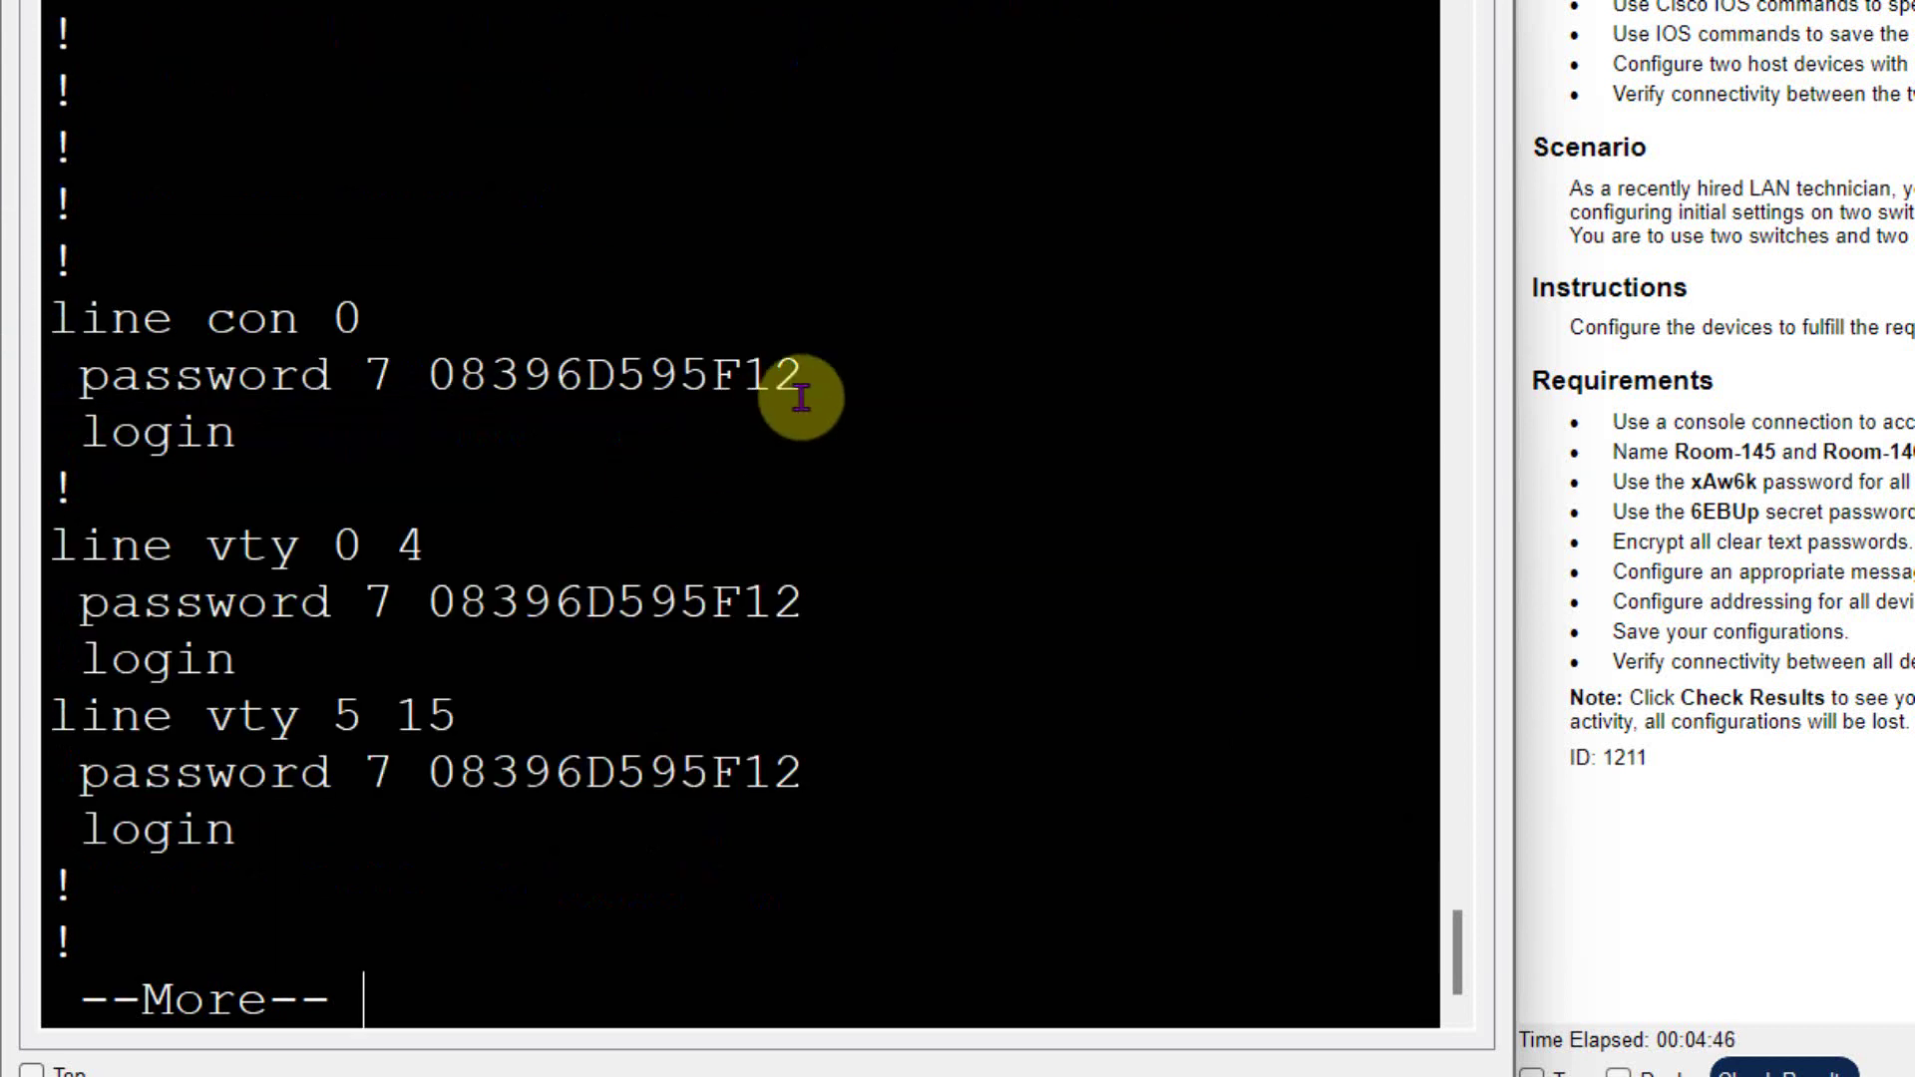
left_click_drag(801, 379, 237, 375)
left_click(808, 623)
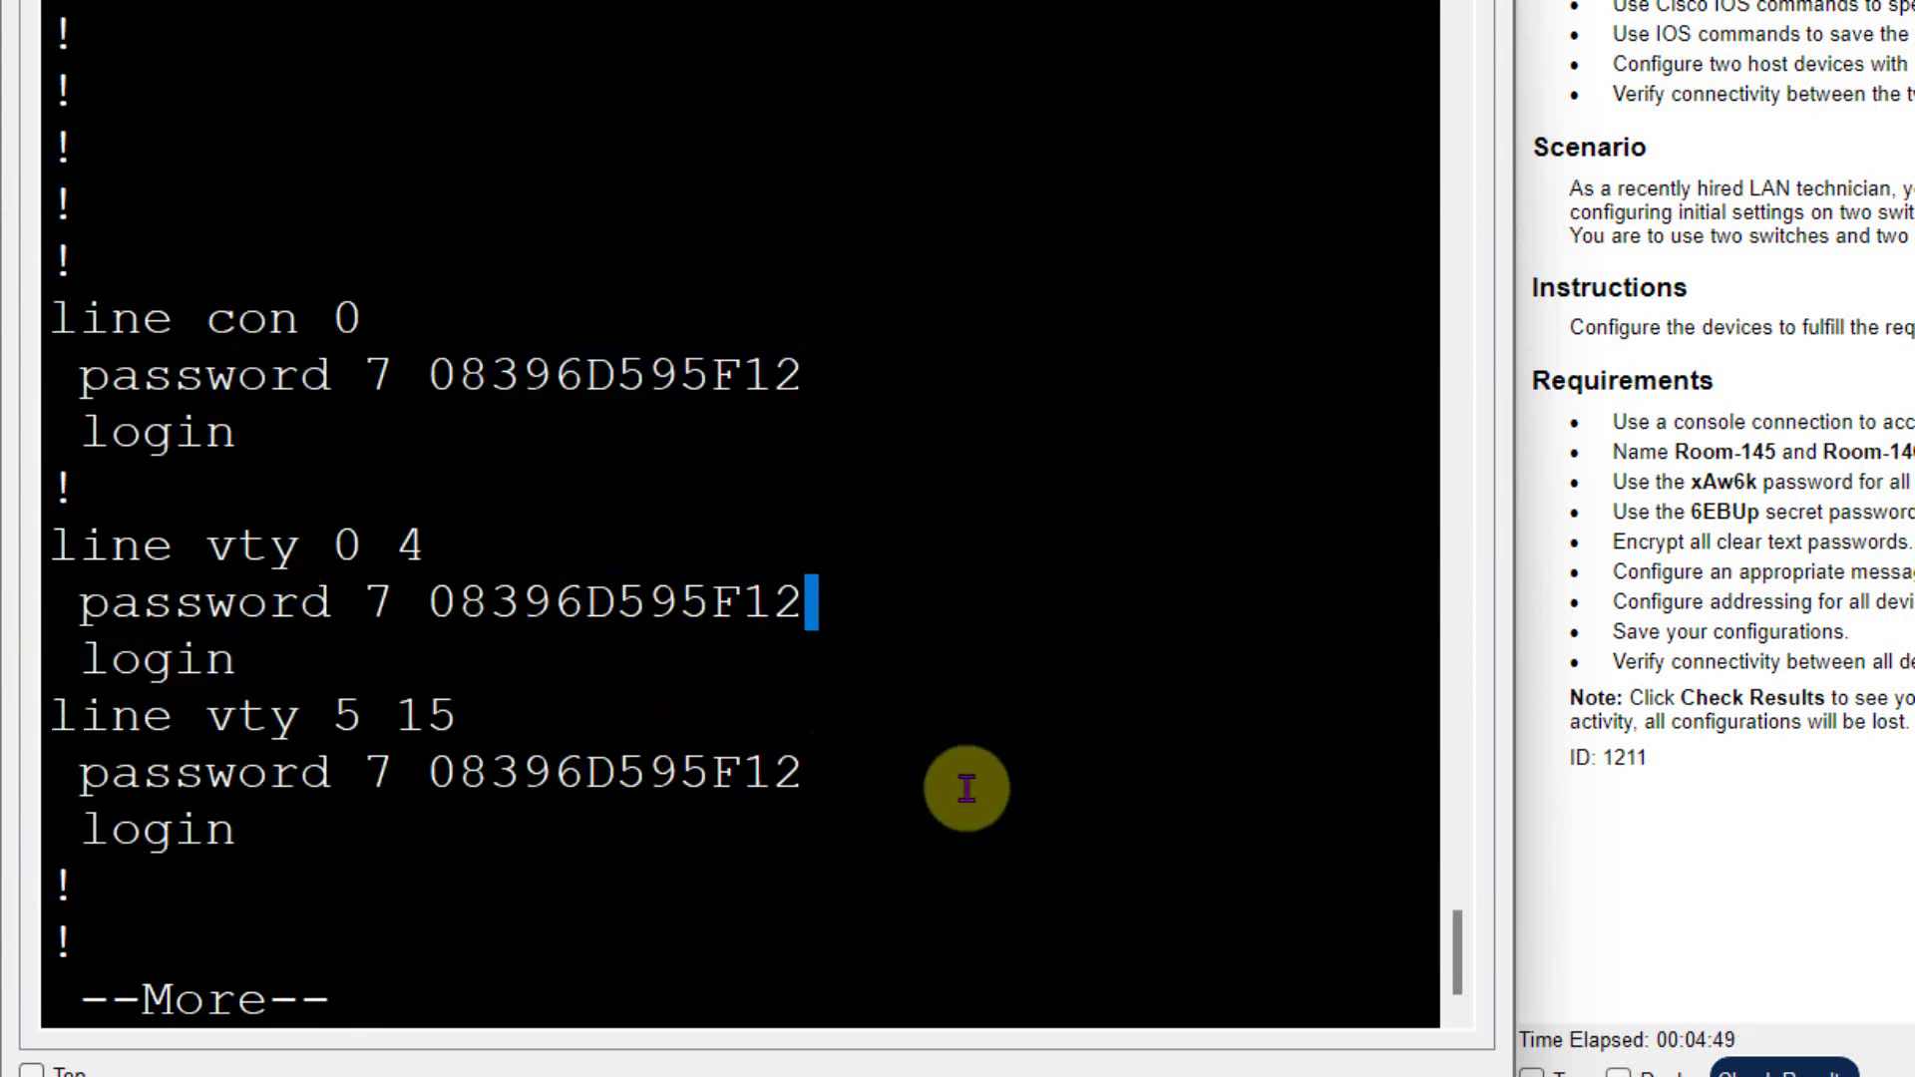
left_click_drag(70, 888, 239, 836)
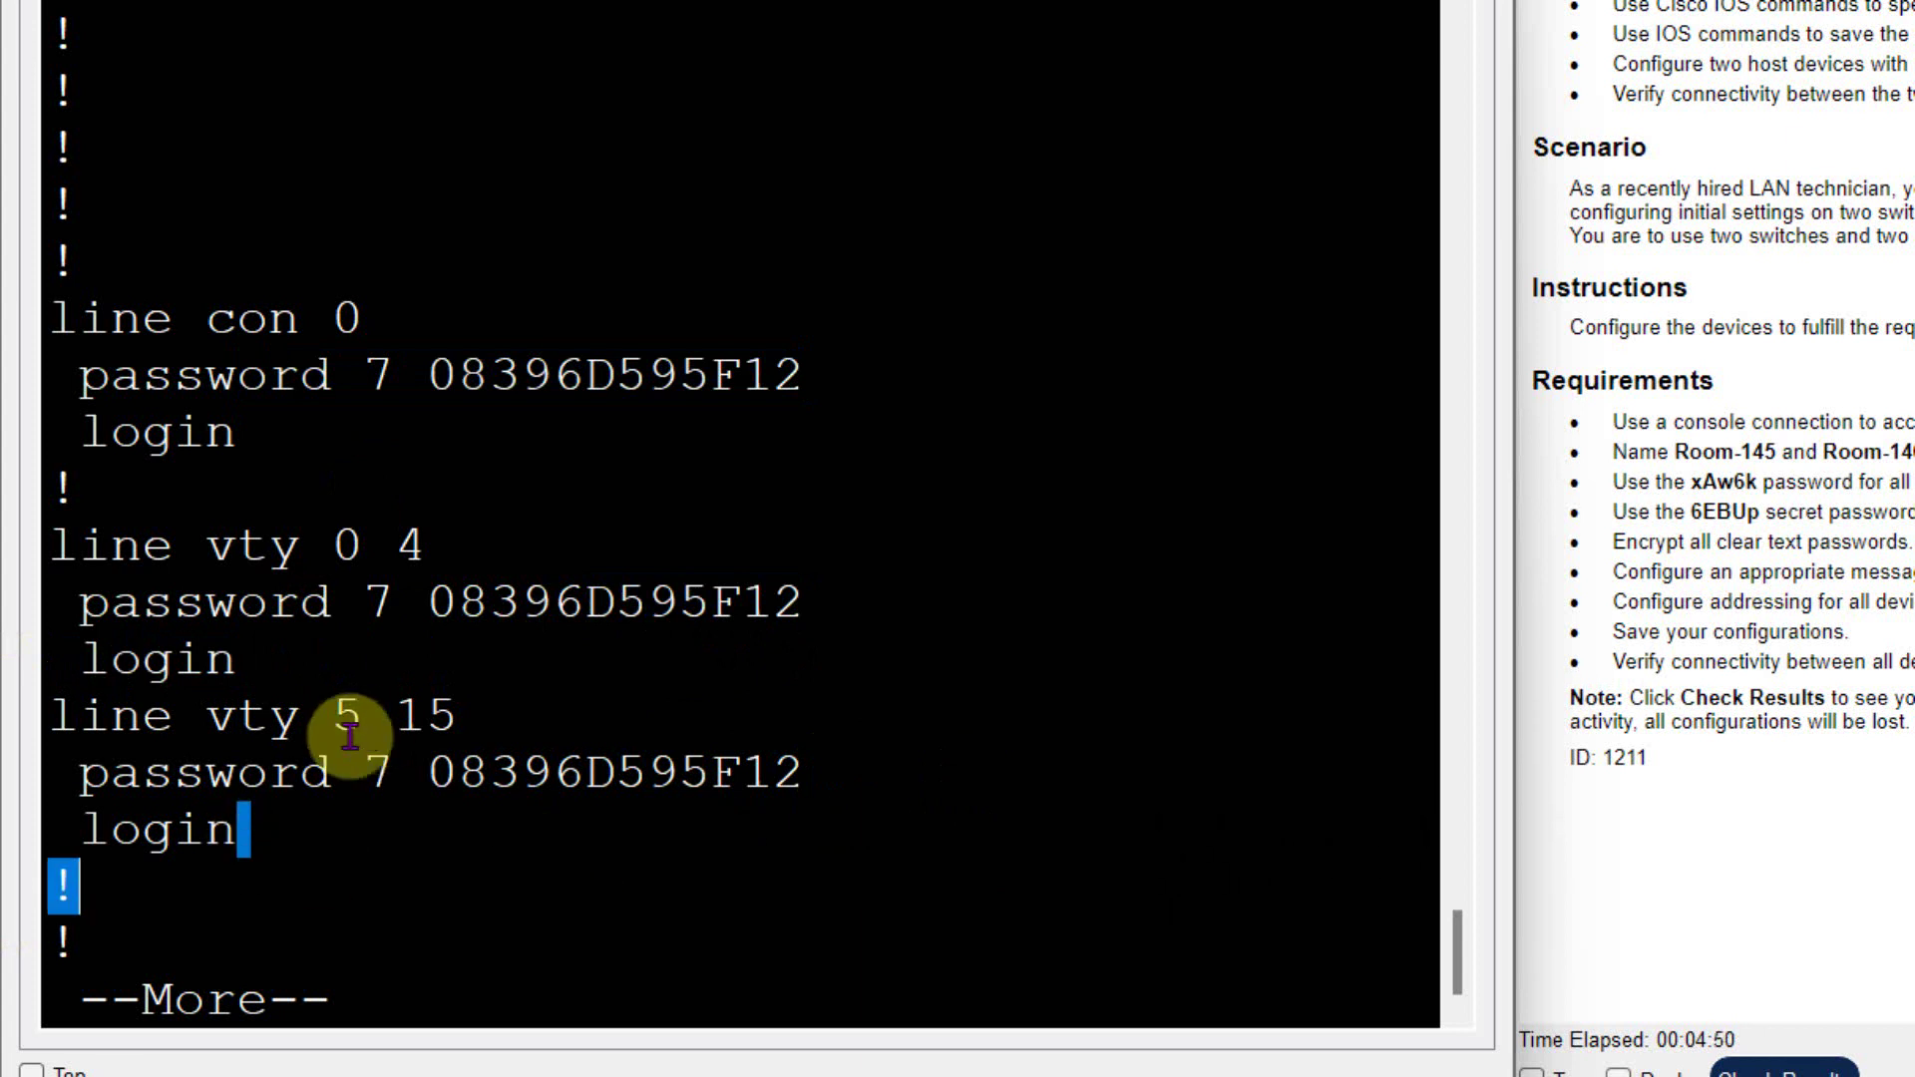
left_click(404, 993)
key("Return")
key("Return")
key("Return")
key("Return")
key("Return")
key("Return")
key("Return")
key("Return")
key("Return")
key("Return")
key("Return")
key("Return")
key("Return")
key("Return")
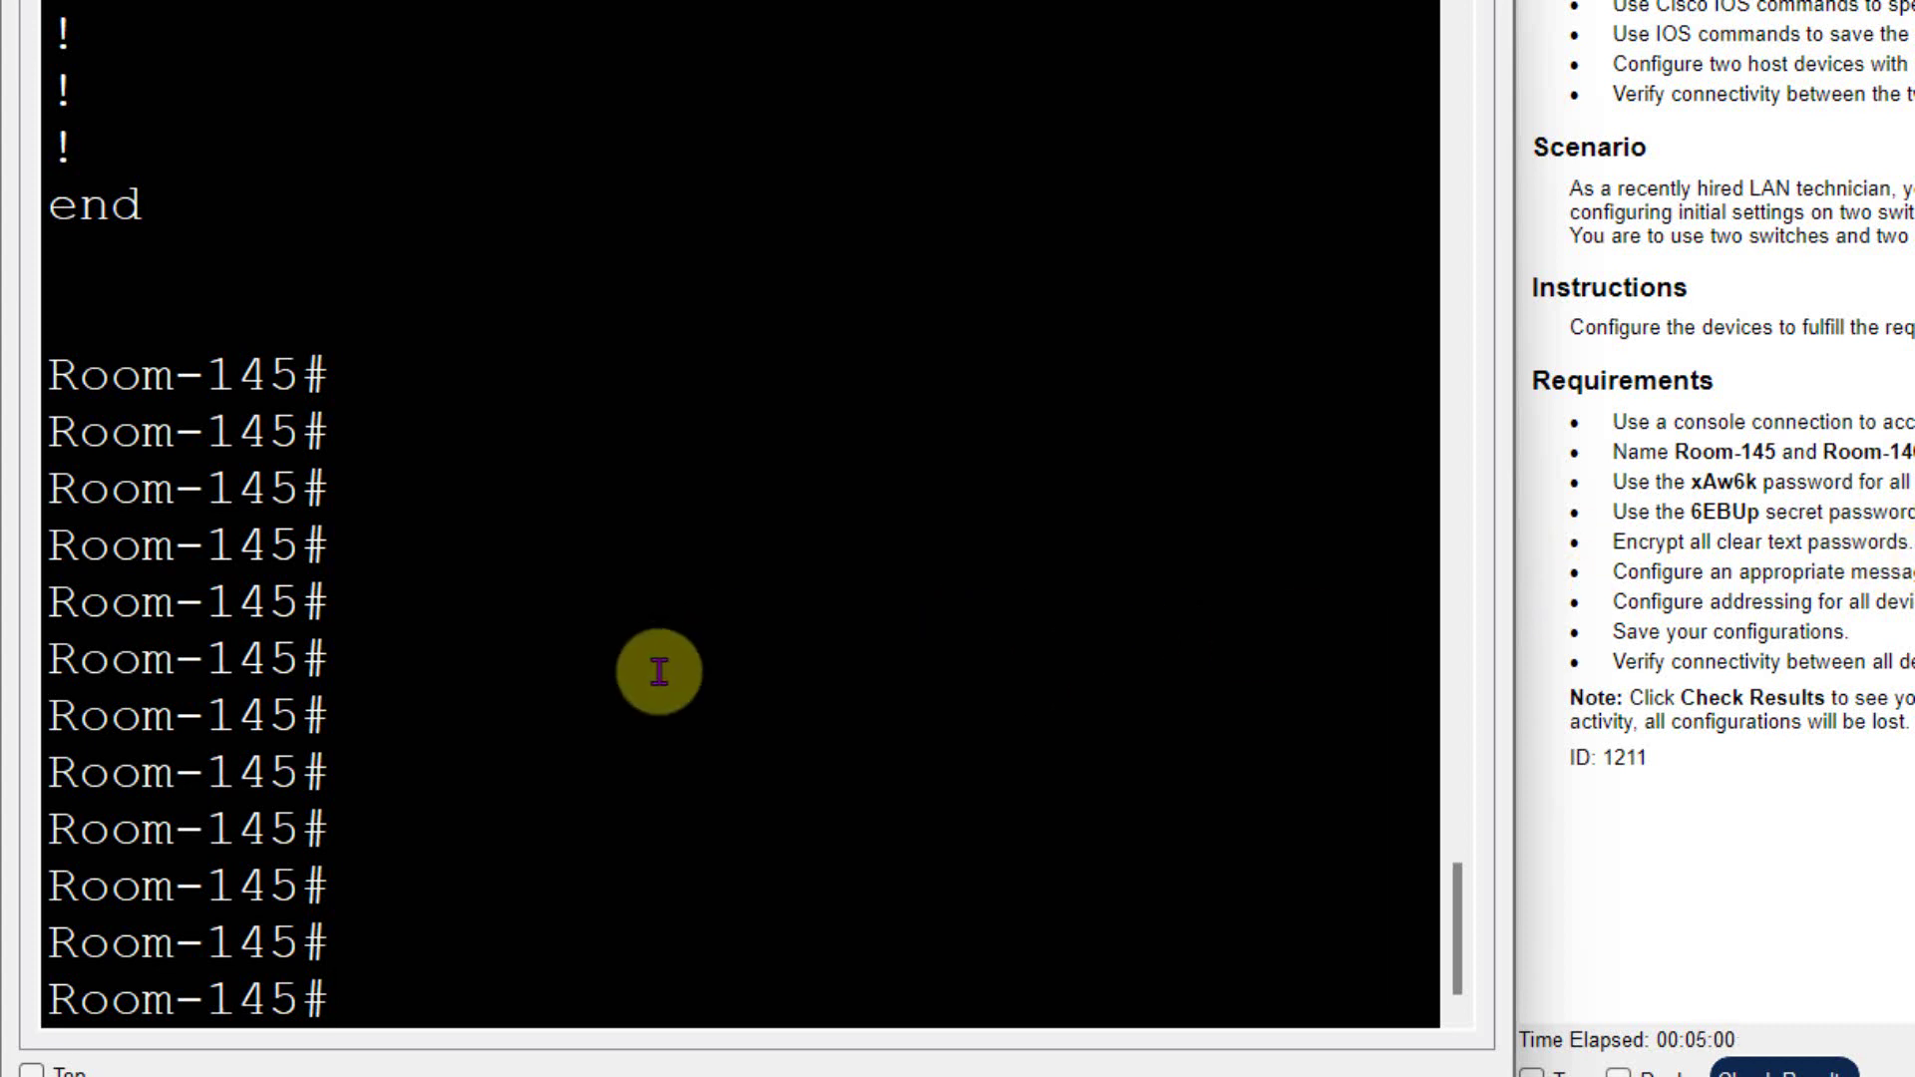
- In global configuration, set the MOTD banner to "Authorized access only.!"
type("conf")
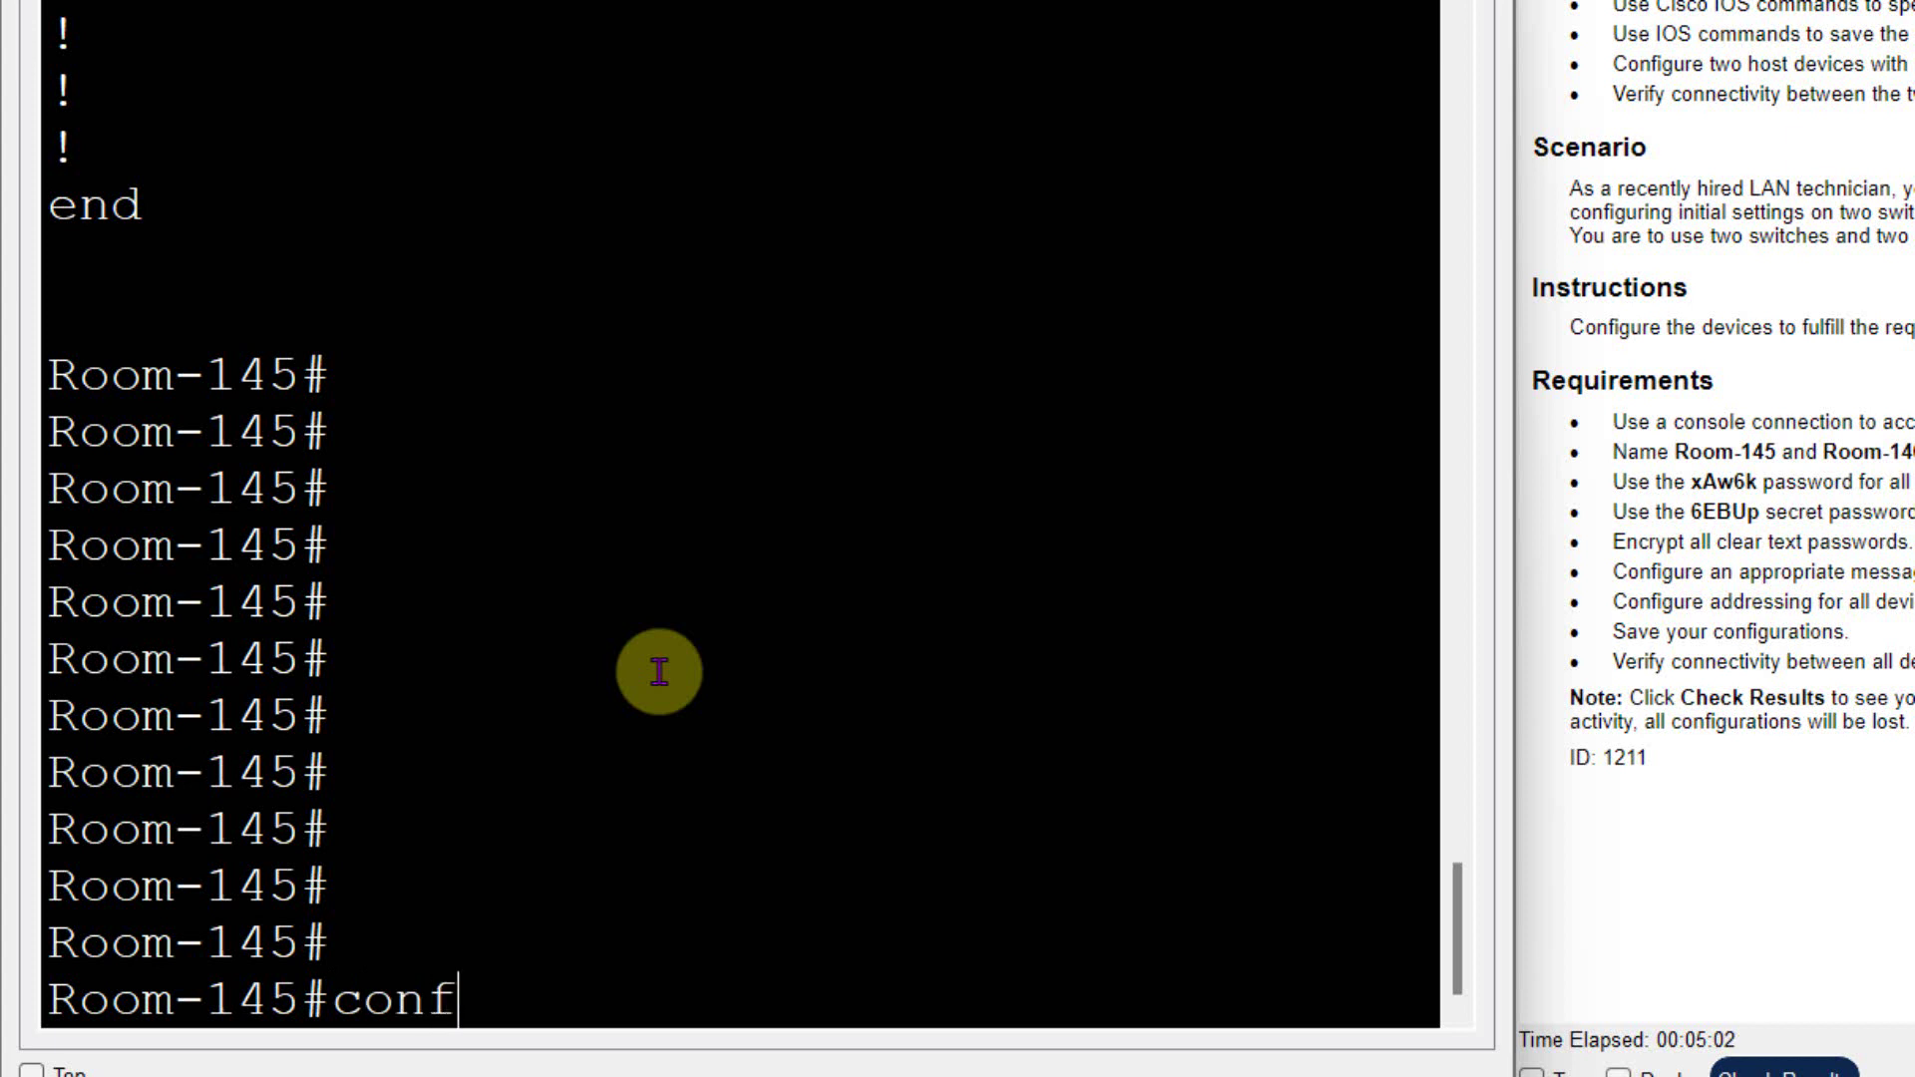
key("Tab")
type("t")
key("Return")
type("ban")
key("Tab")
type("m")
key("Tab")
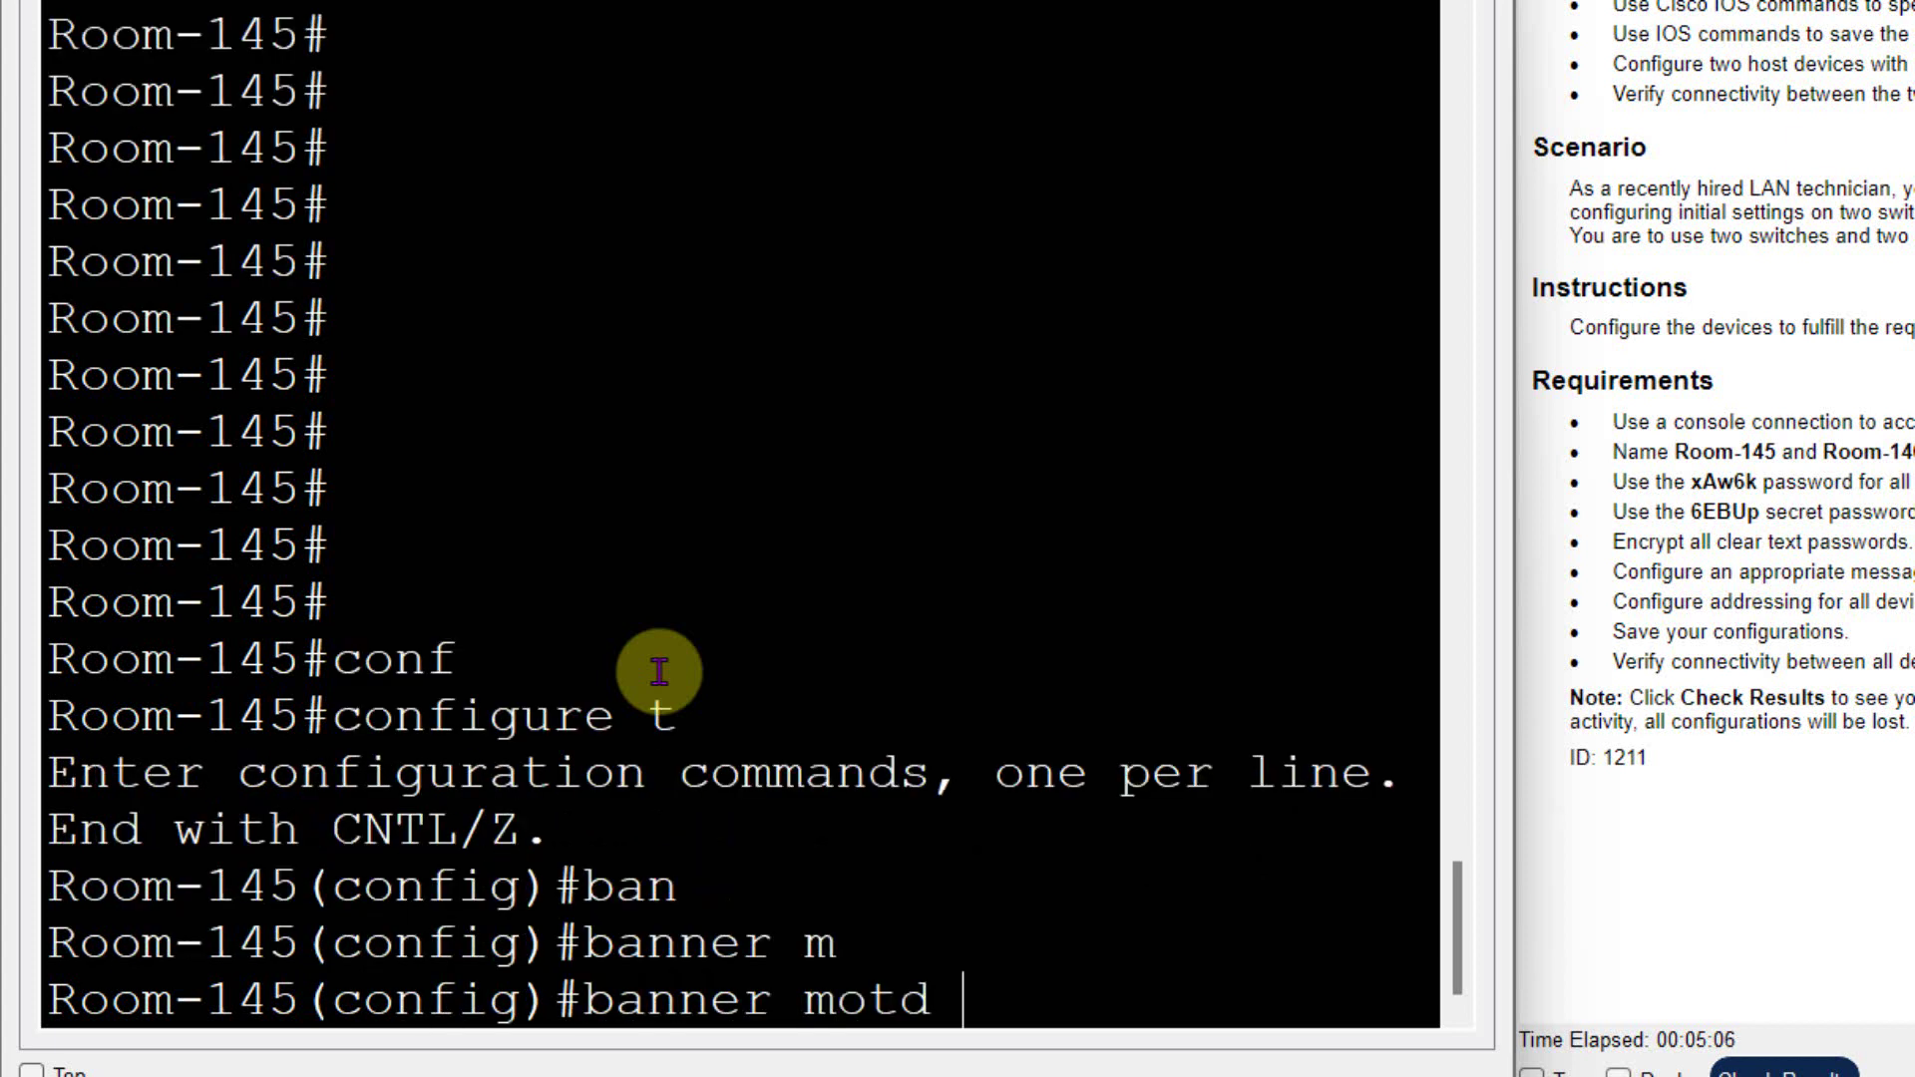
type("\"\"")
key("Left")
type("Autho")
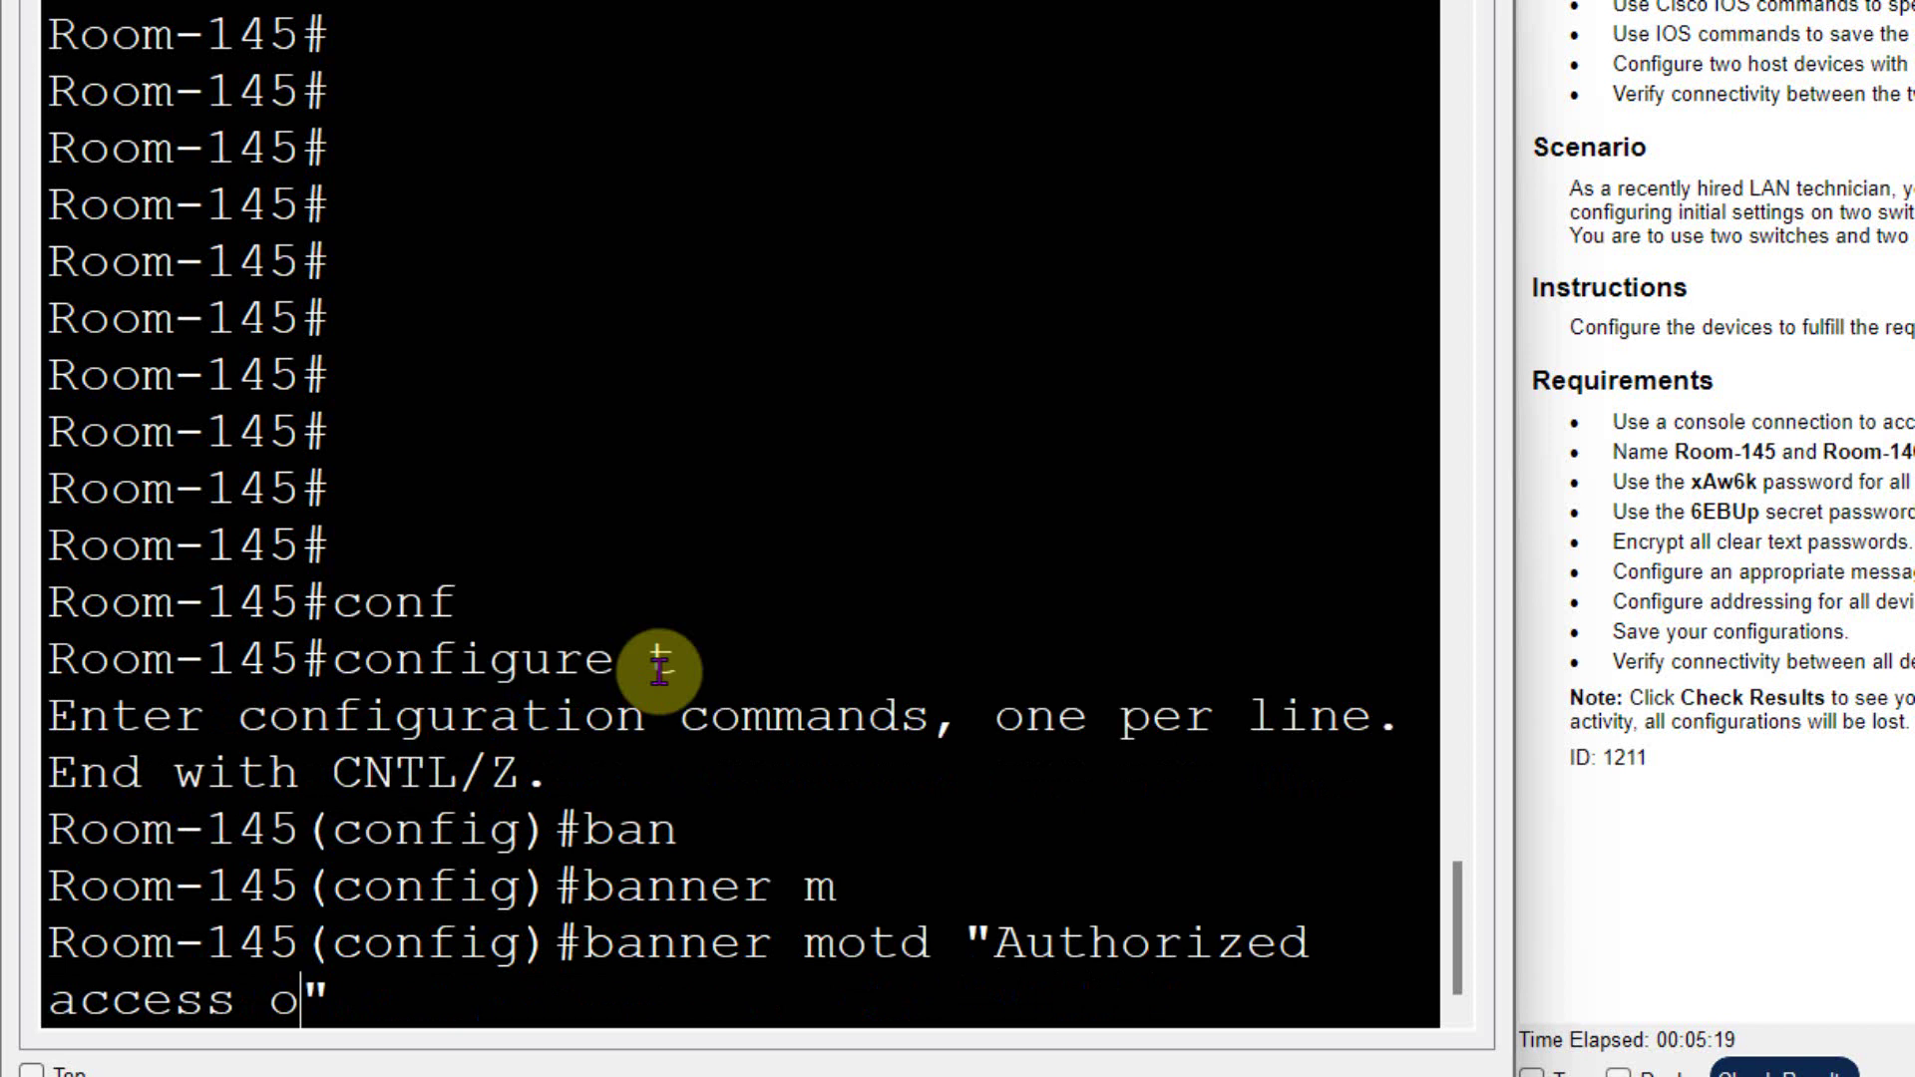
type("nl")
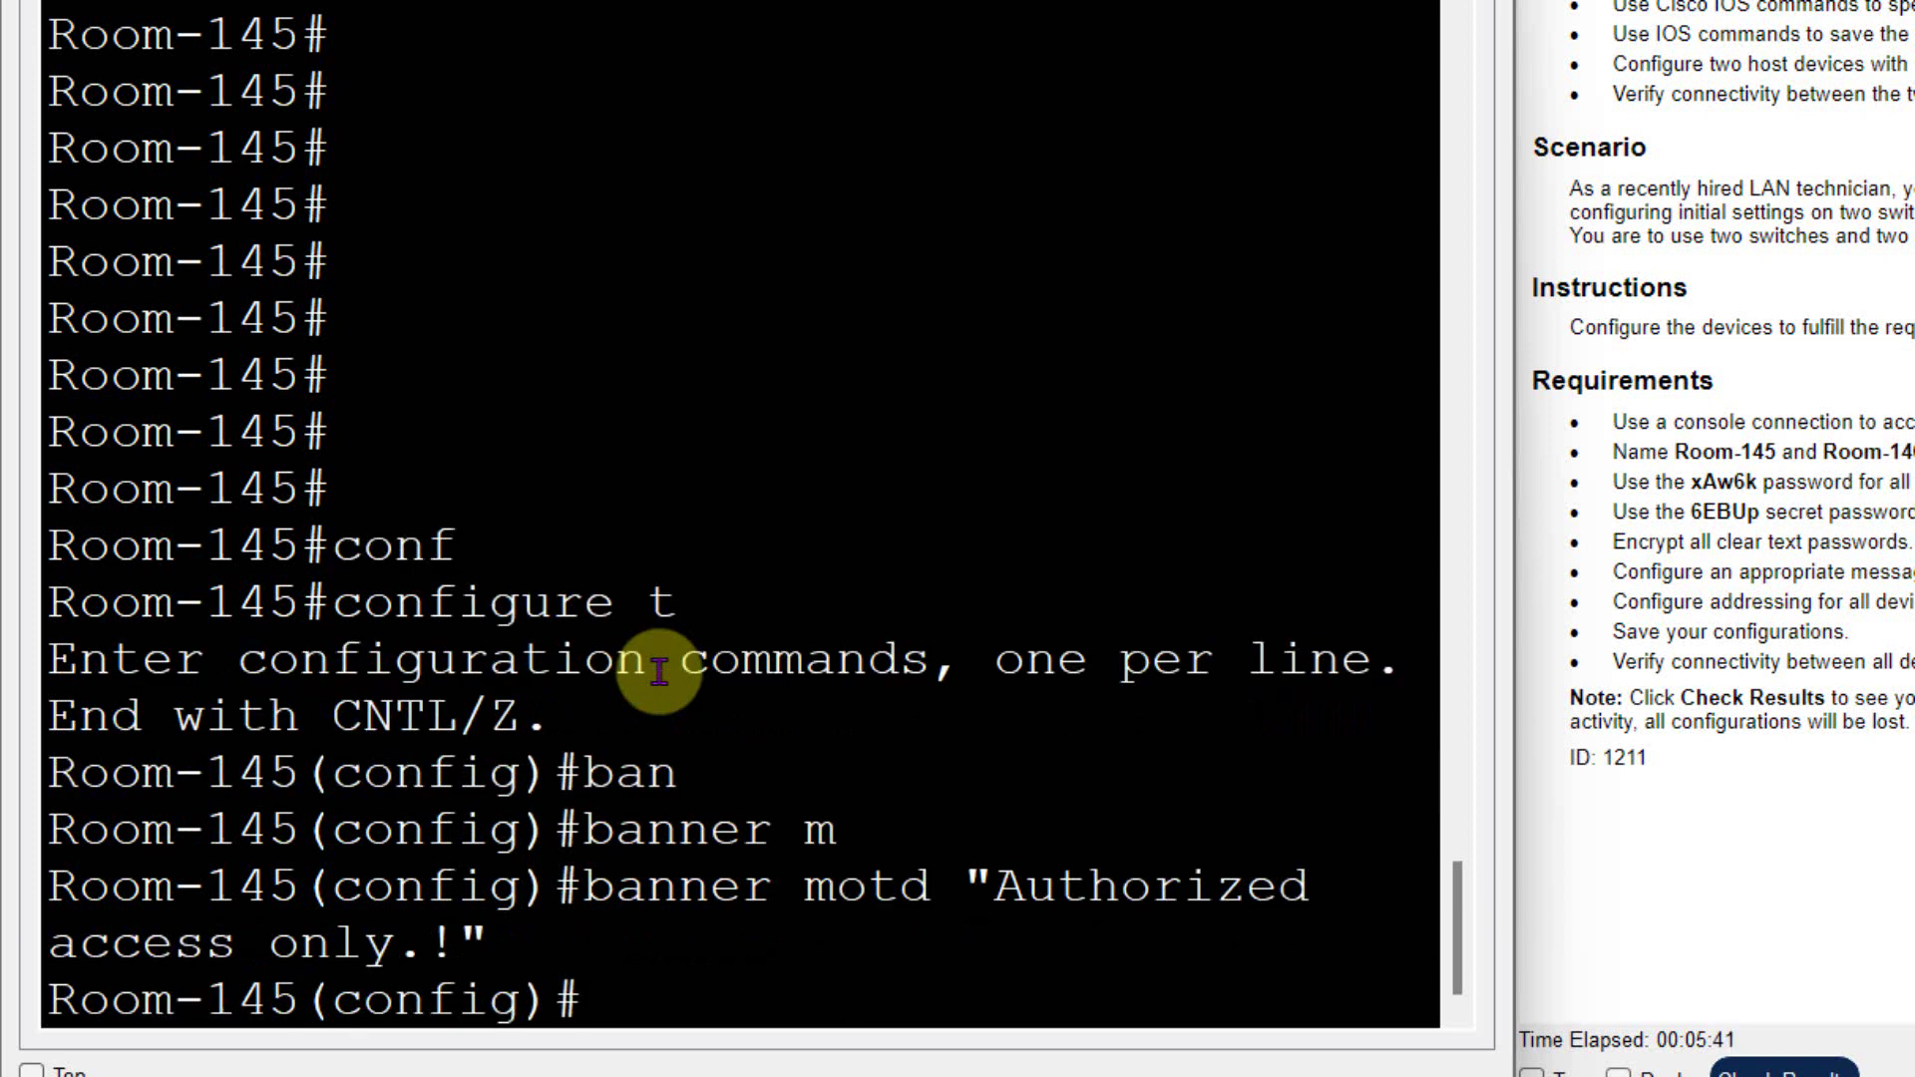
- Exit configuration mode and copy running-config to startup-config
type("cop")
key("Tab")
type("y")
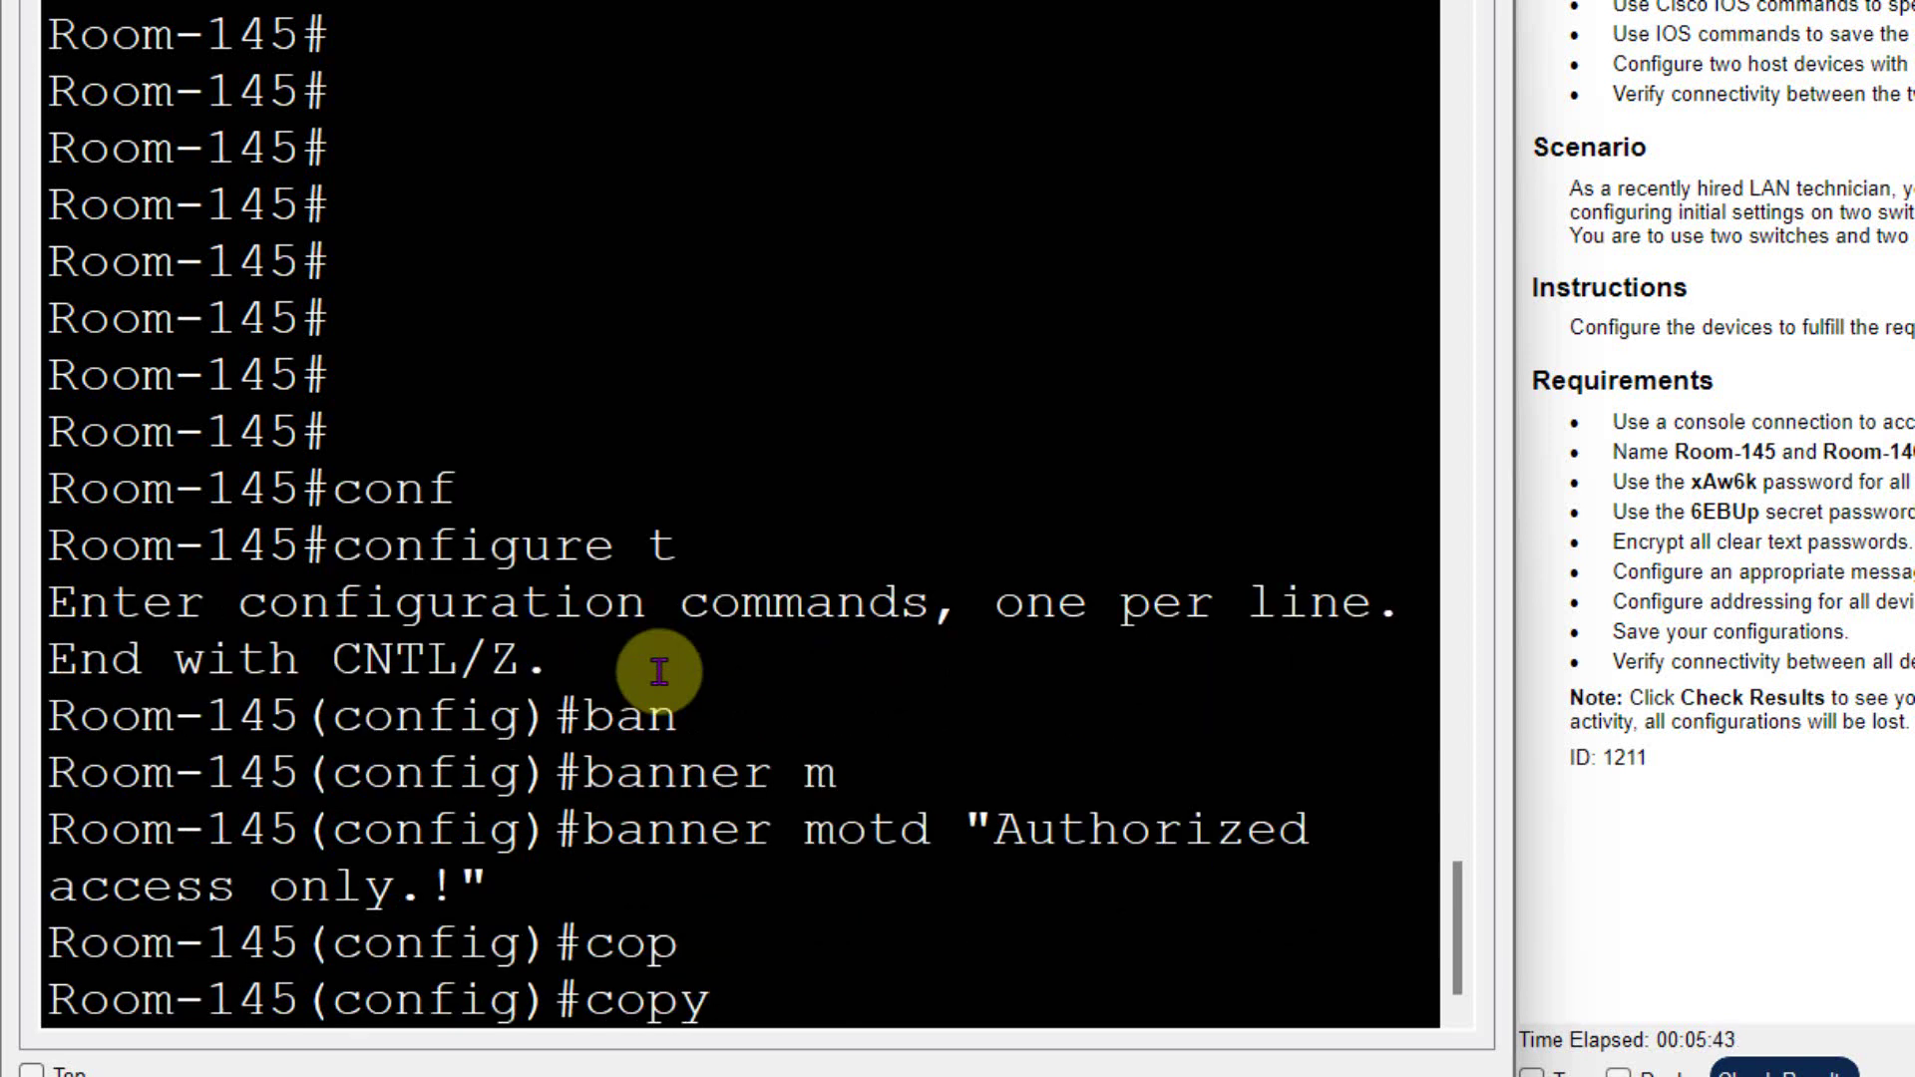
key("BackSpace")
key("BackSpace")
key("BackSpace")
key("BackSpace")
type("exit")
key("Return")
type("cop")
key("Tab")
type("y ")
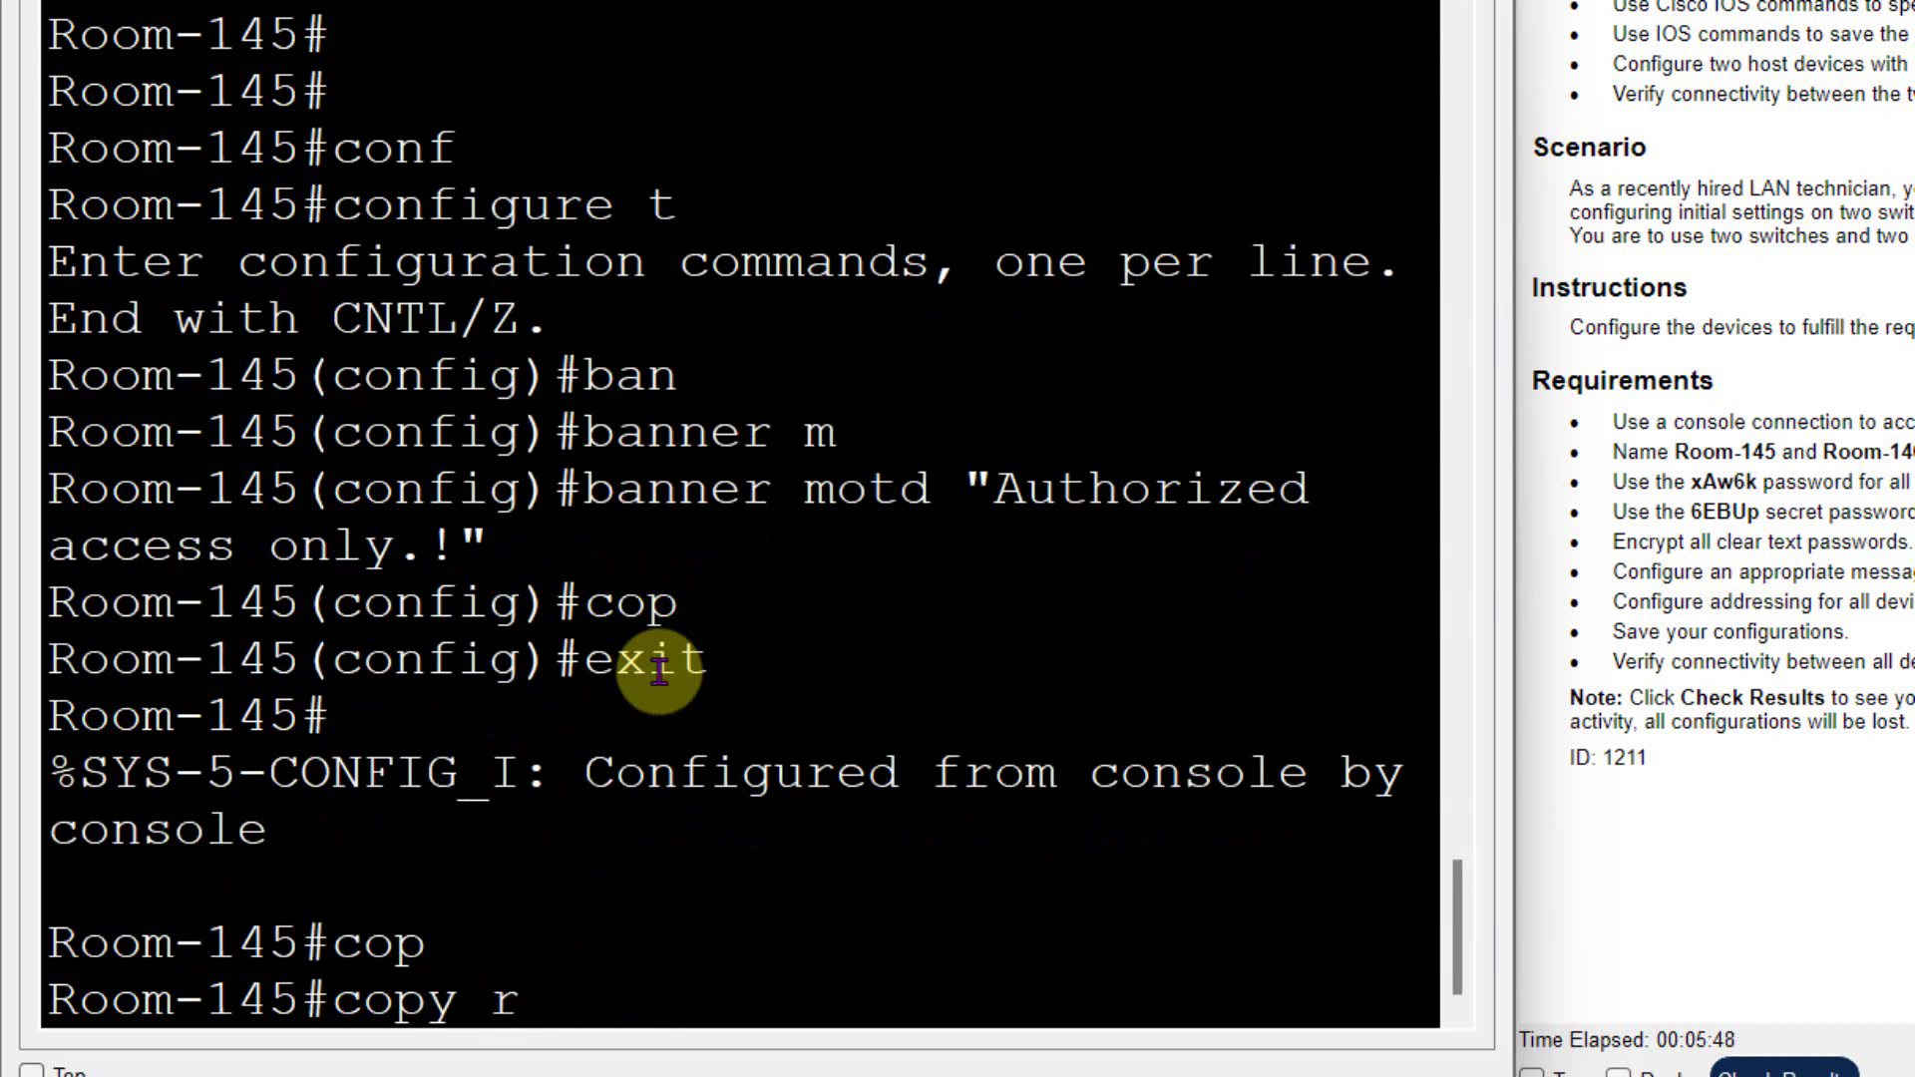
type("running-config s")
key("Tab")
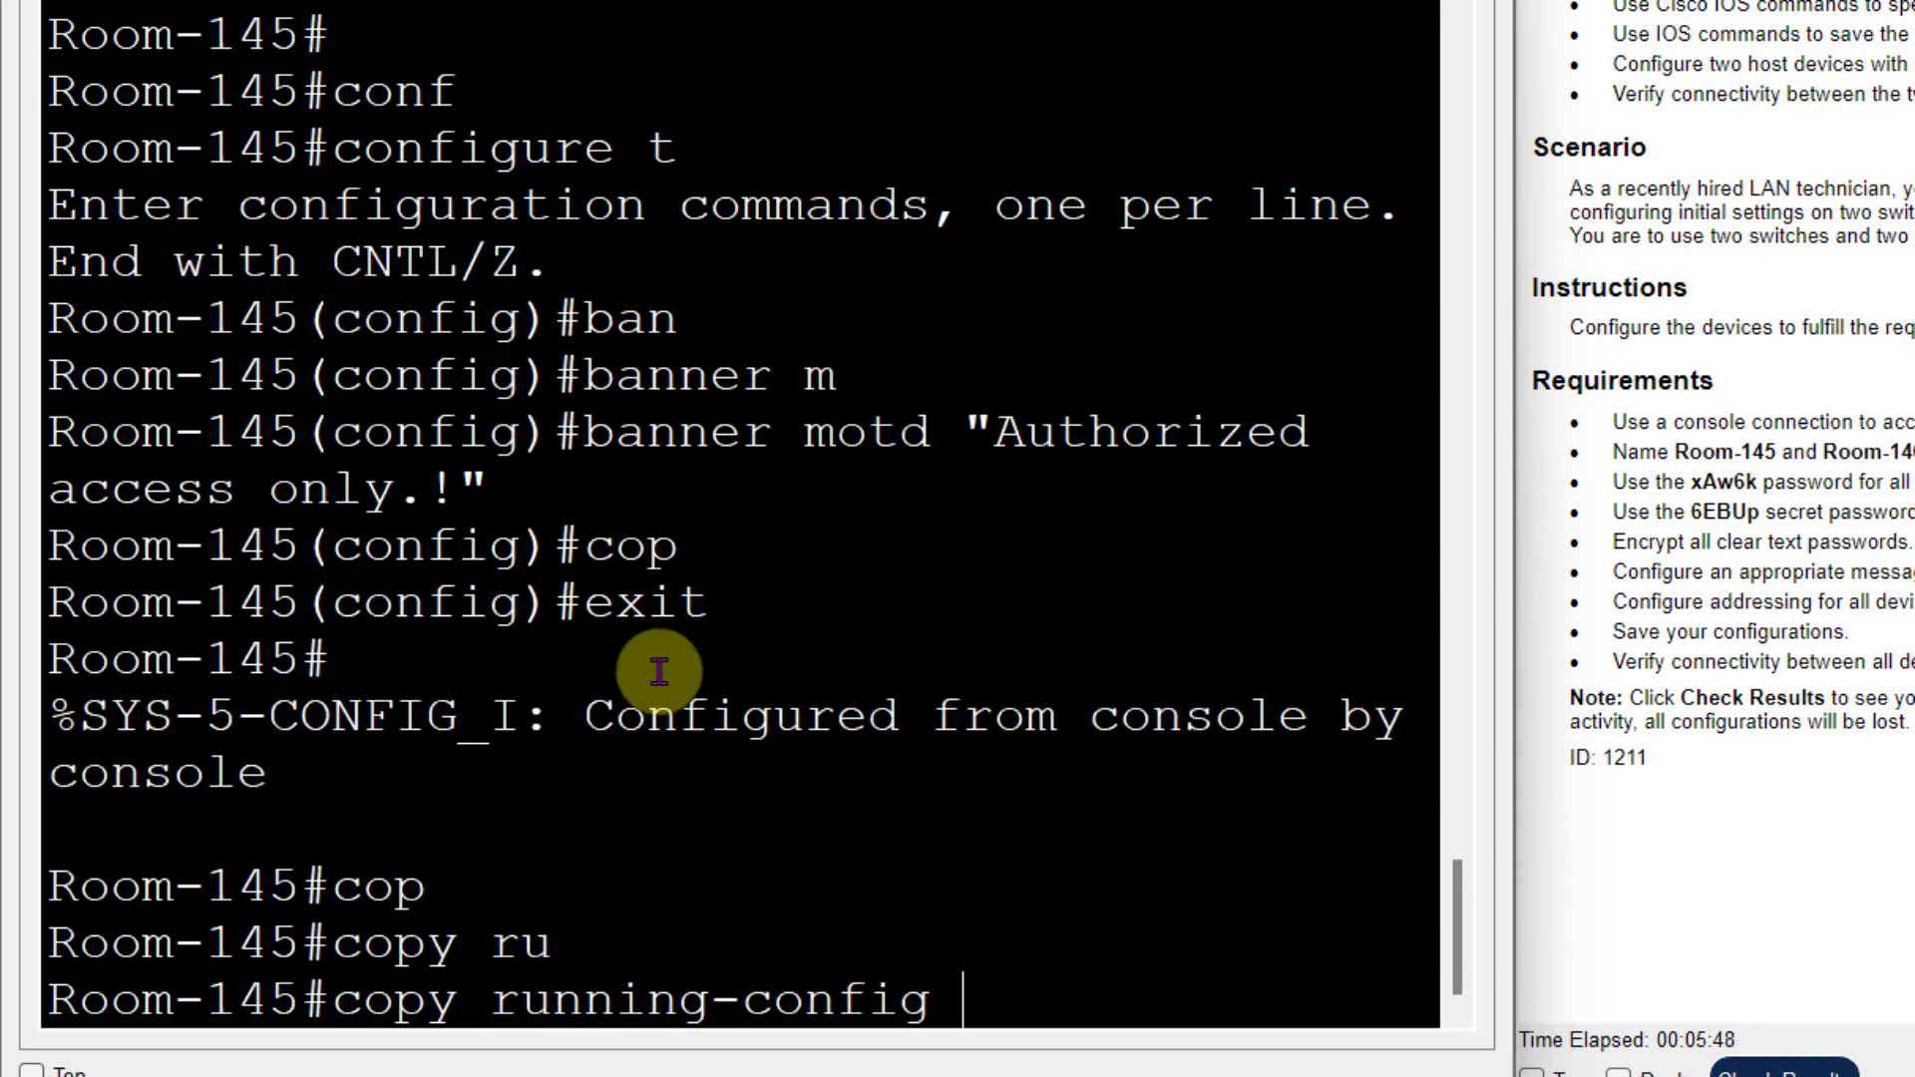
type("s")
key("Tab")
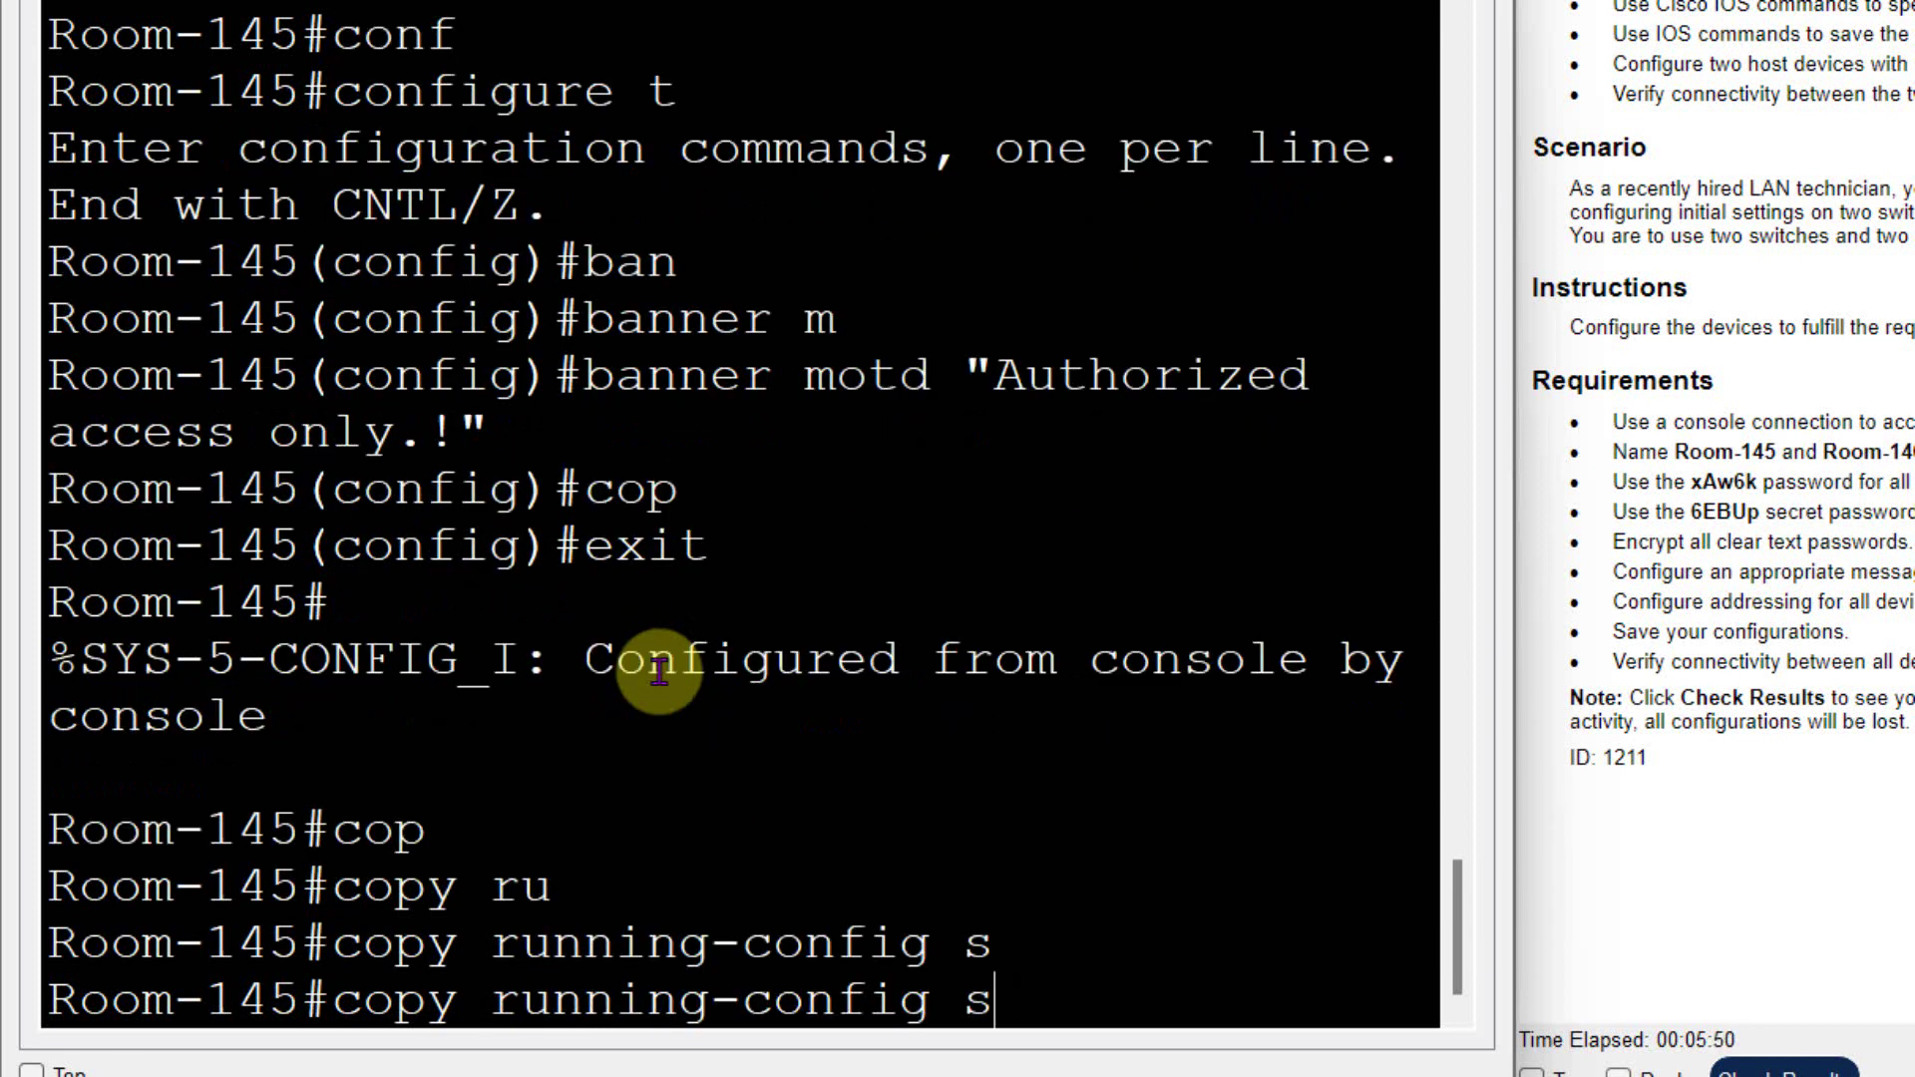
type("t")
key("Tab")
key("Return")
key("Return")
key("Return")
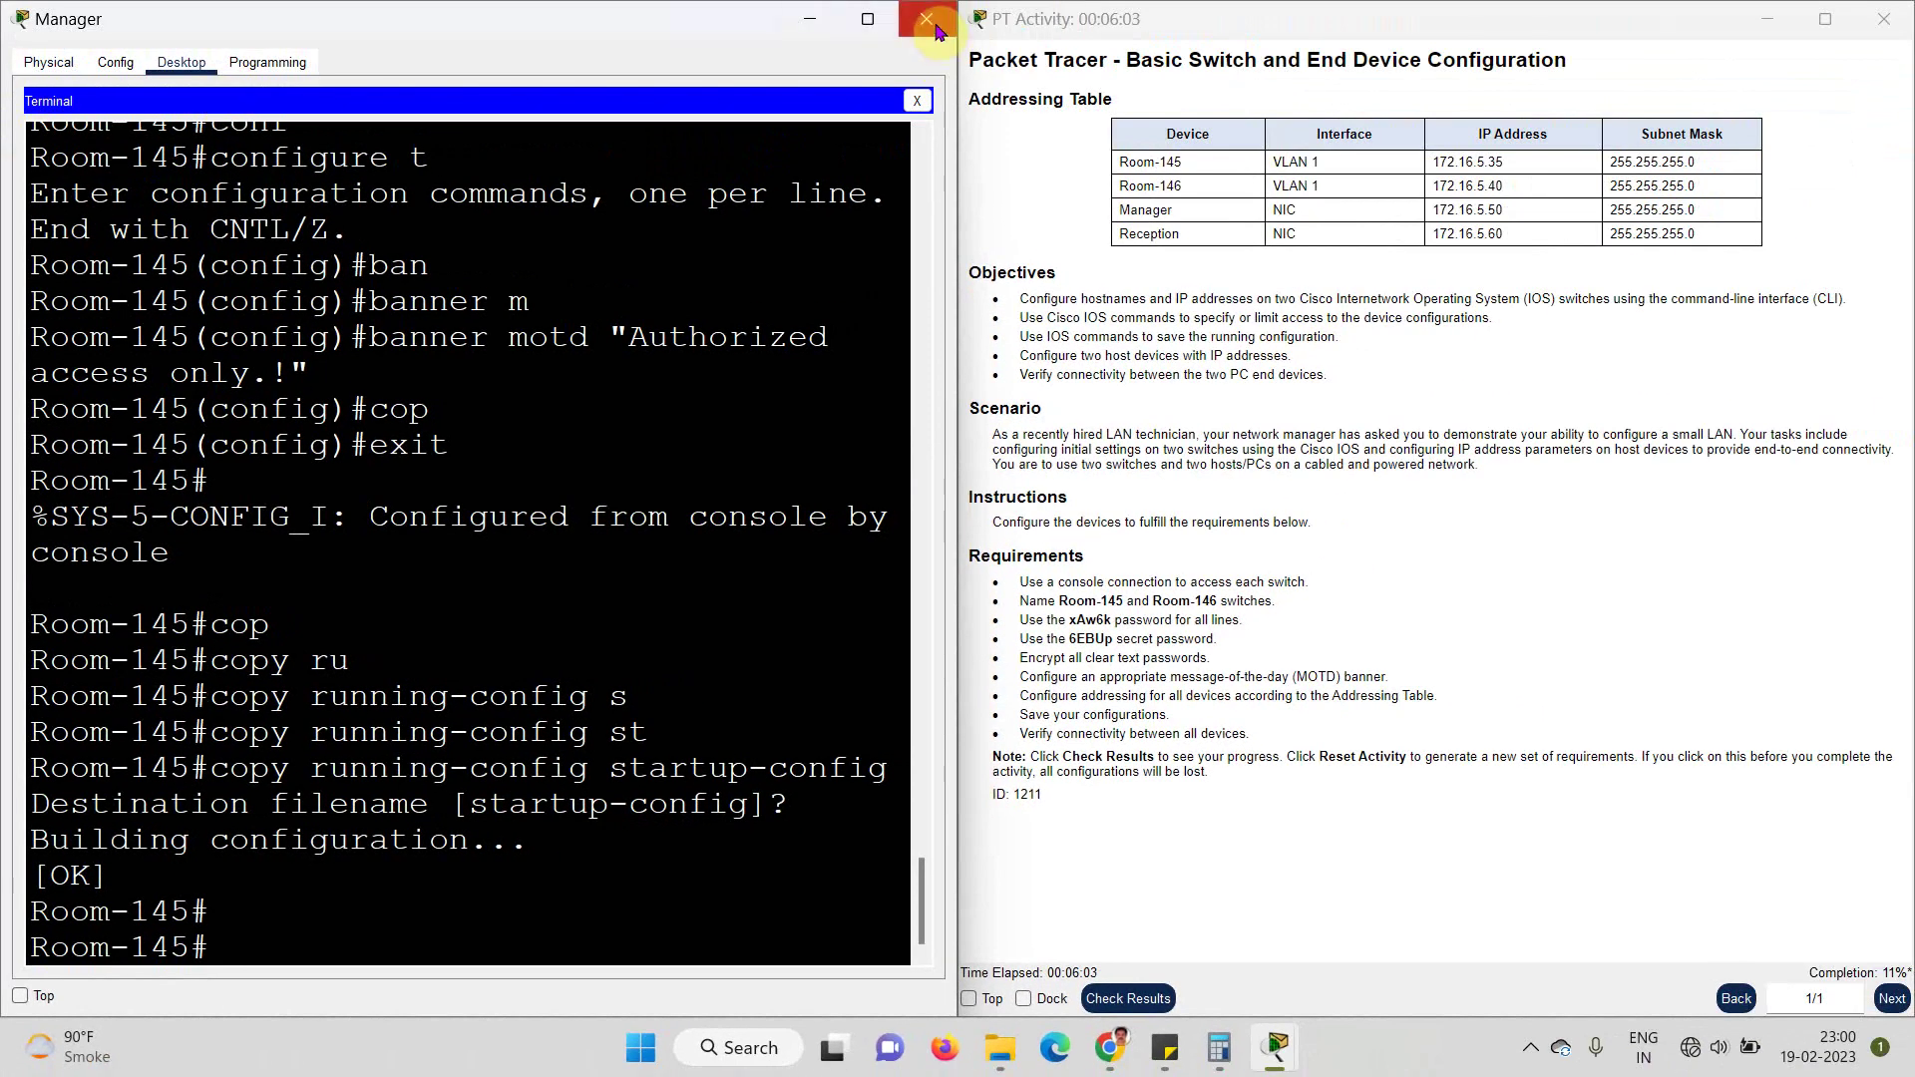
- Close Room-145's console, dismiss Room-146's Interface Locked warnings, and open the Reception PC
left_click(925, 28)
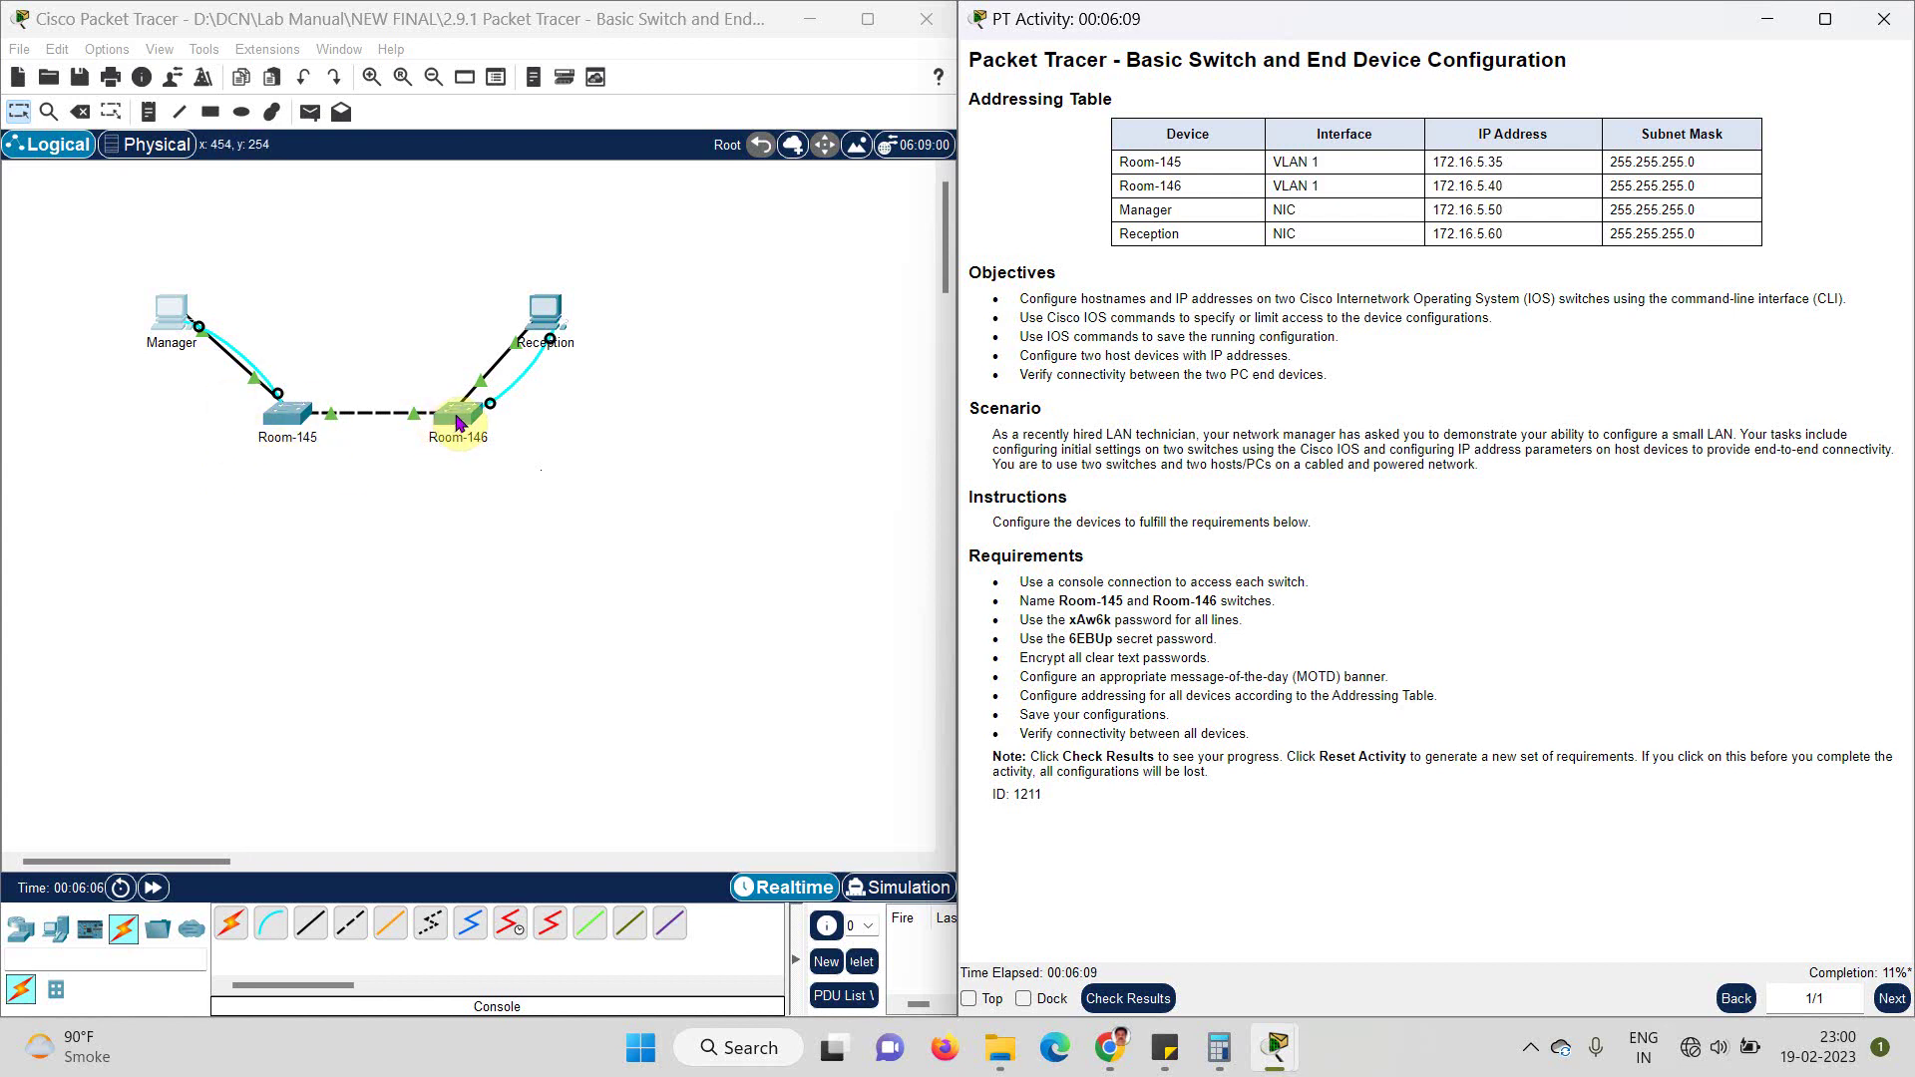
left_click(456, 422)
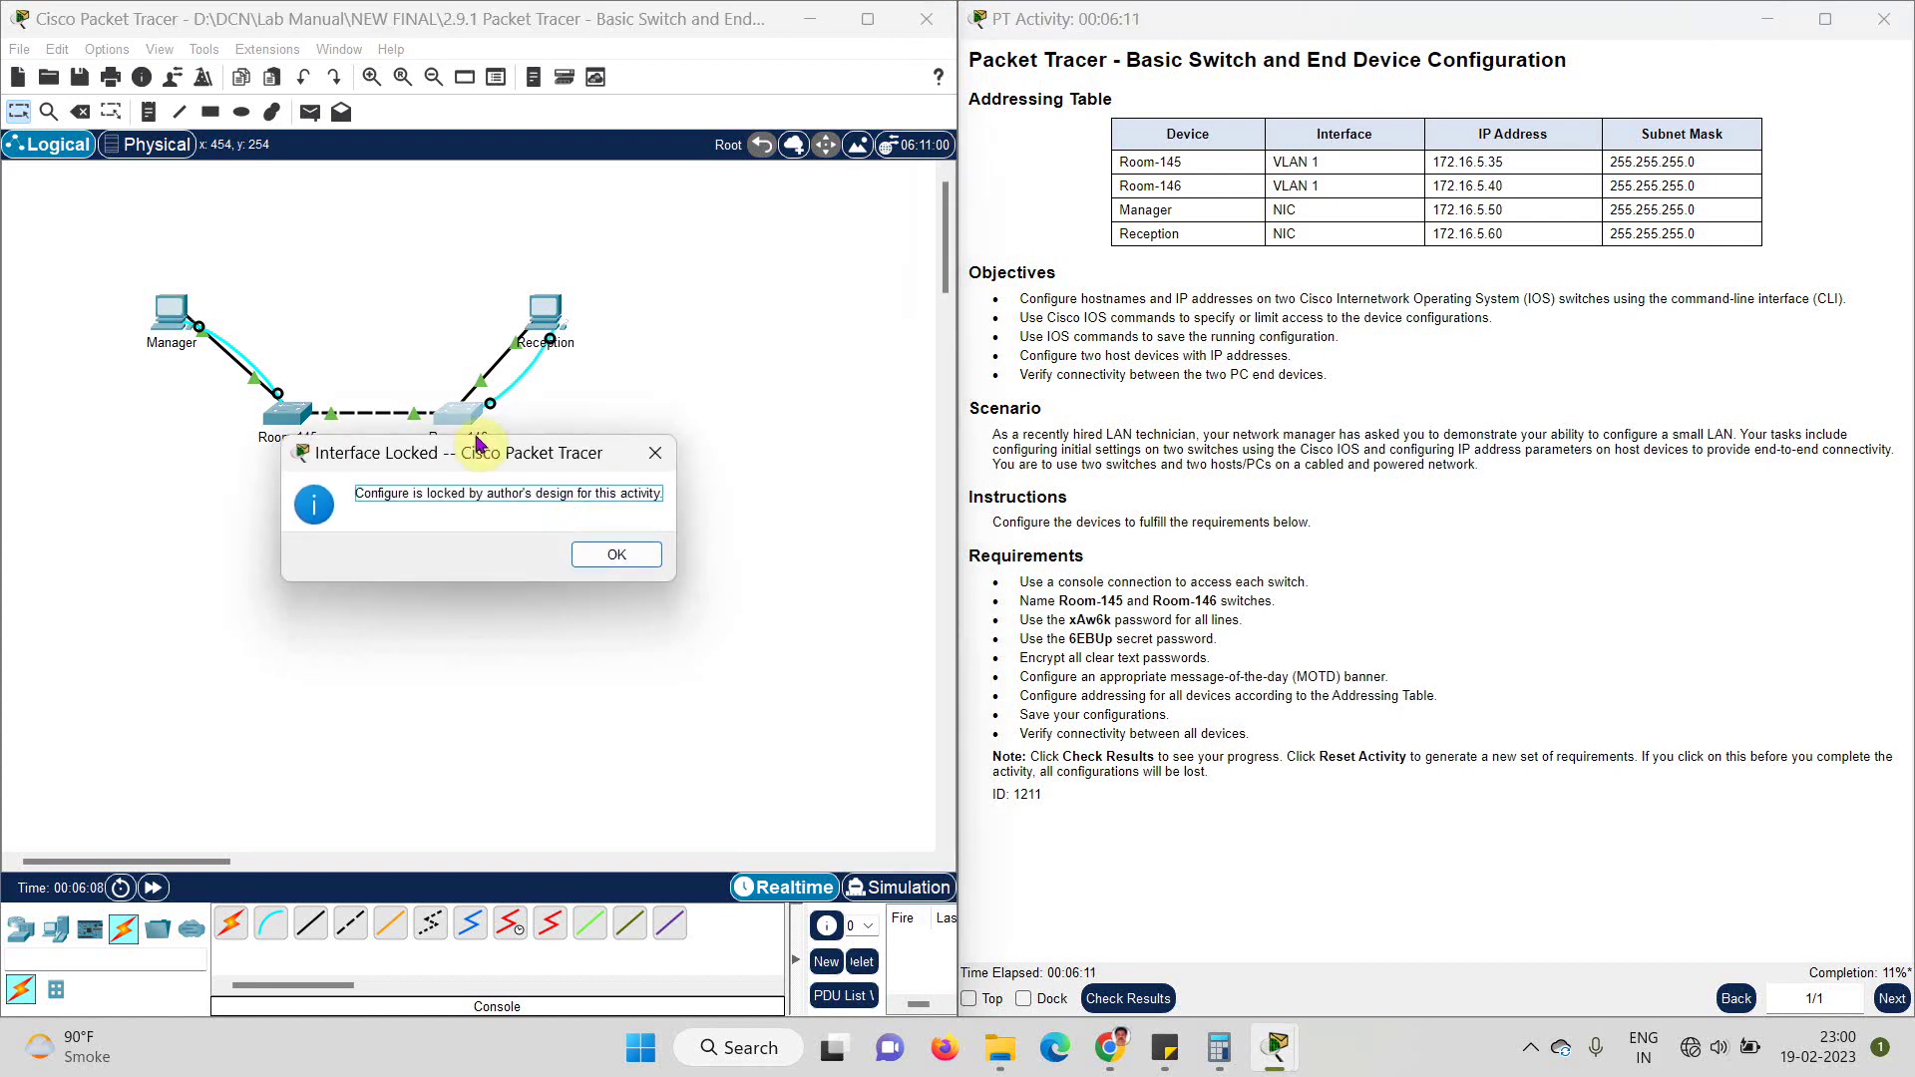
left_click(608, 555)
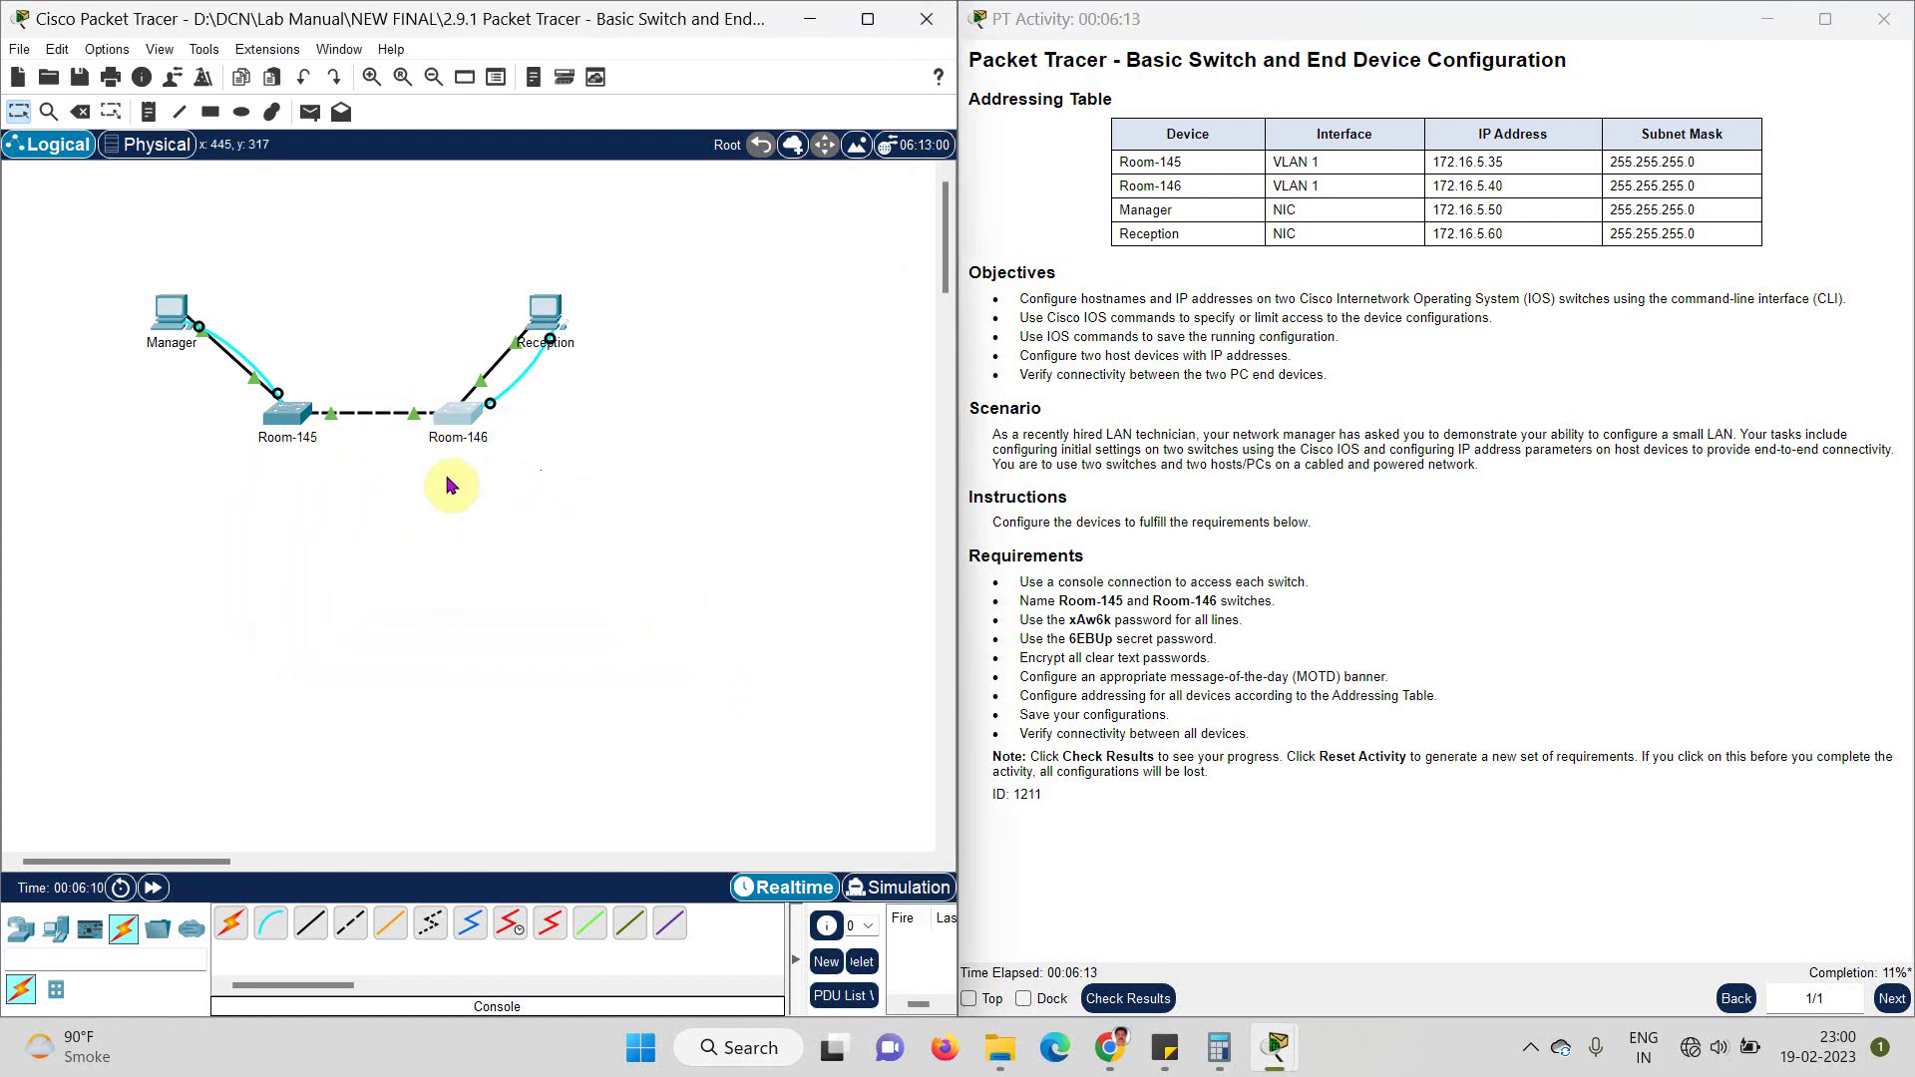
left_click(457, 417)
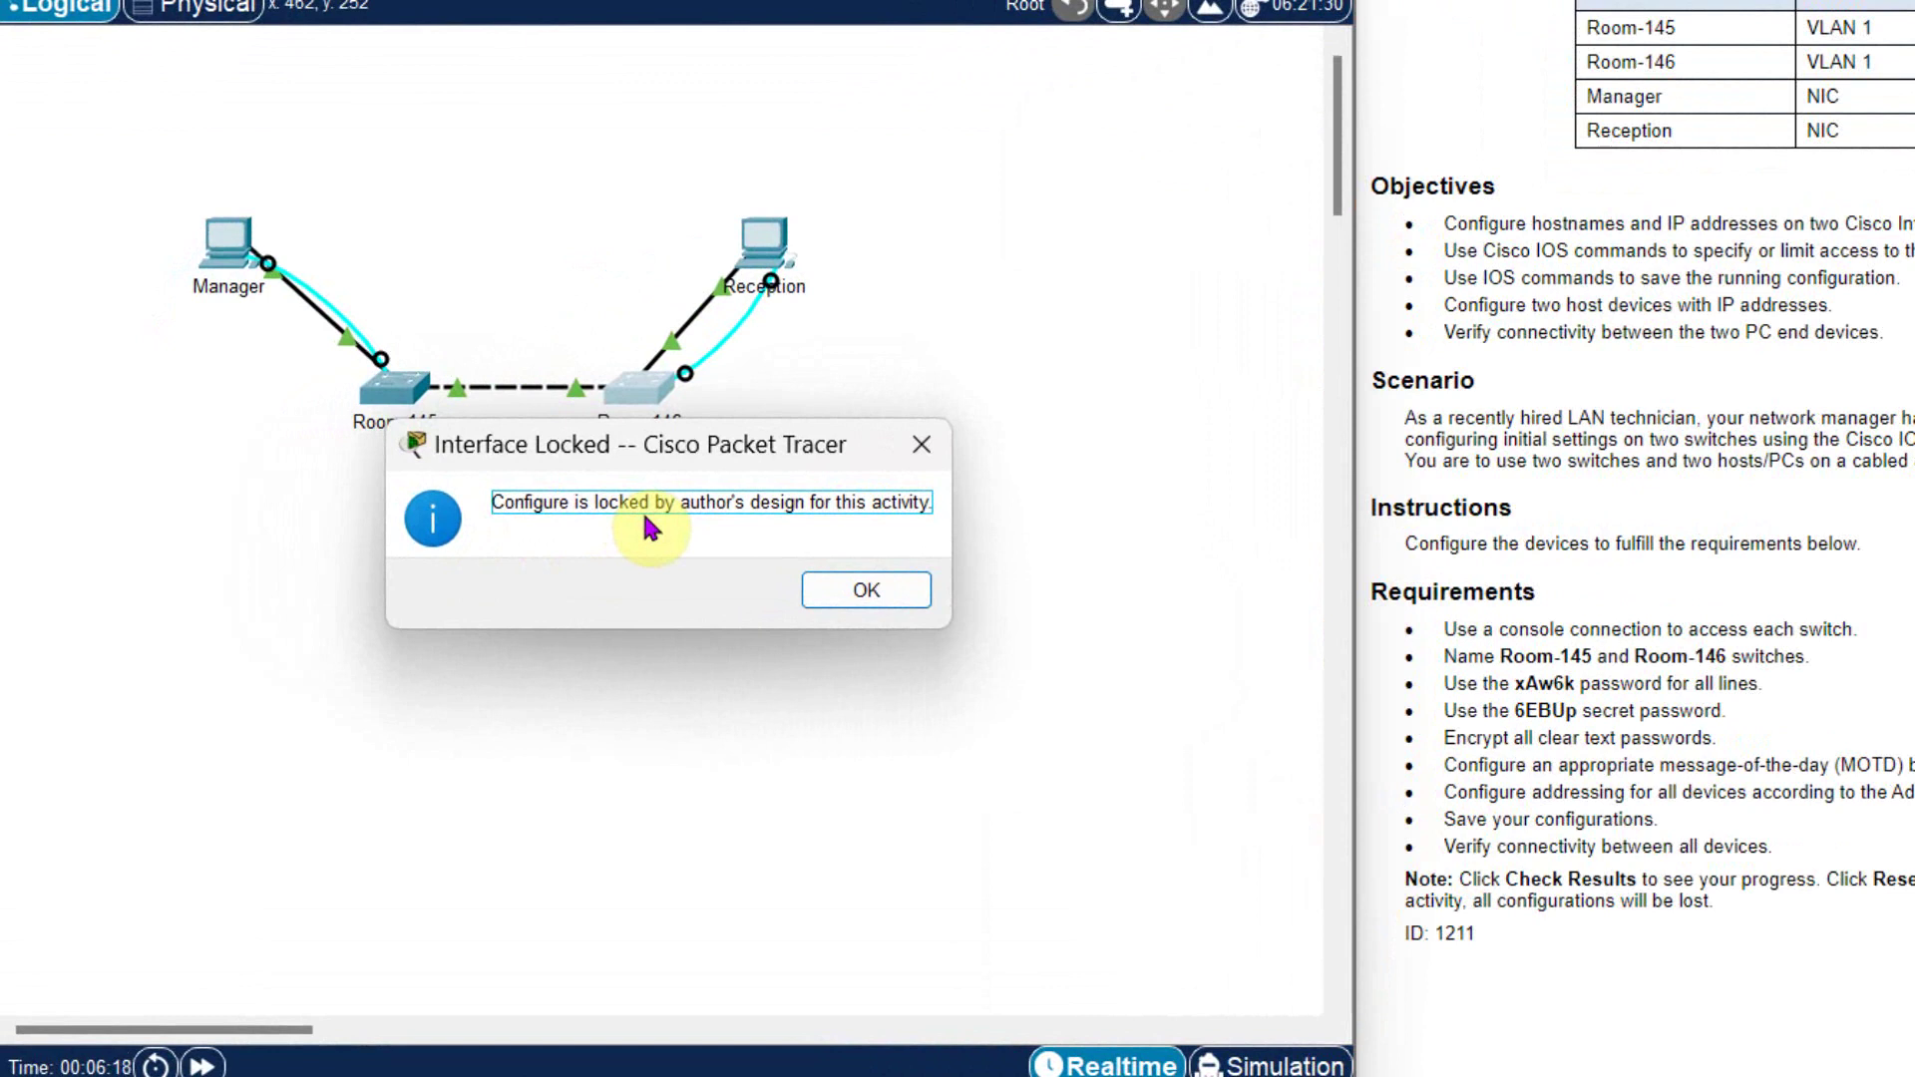
key("Return")
left_click(776, 238)
- Open the Reception PC's Terminal to reach the switch's command-line console
left_click(1113, 93)
left_click(1315, 163)
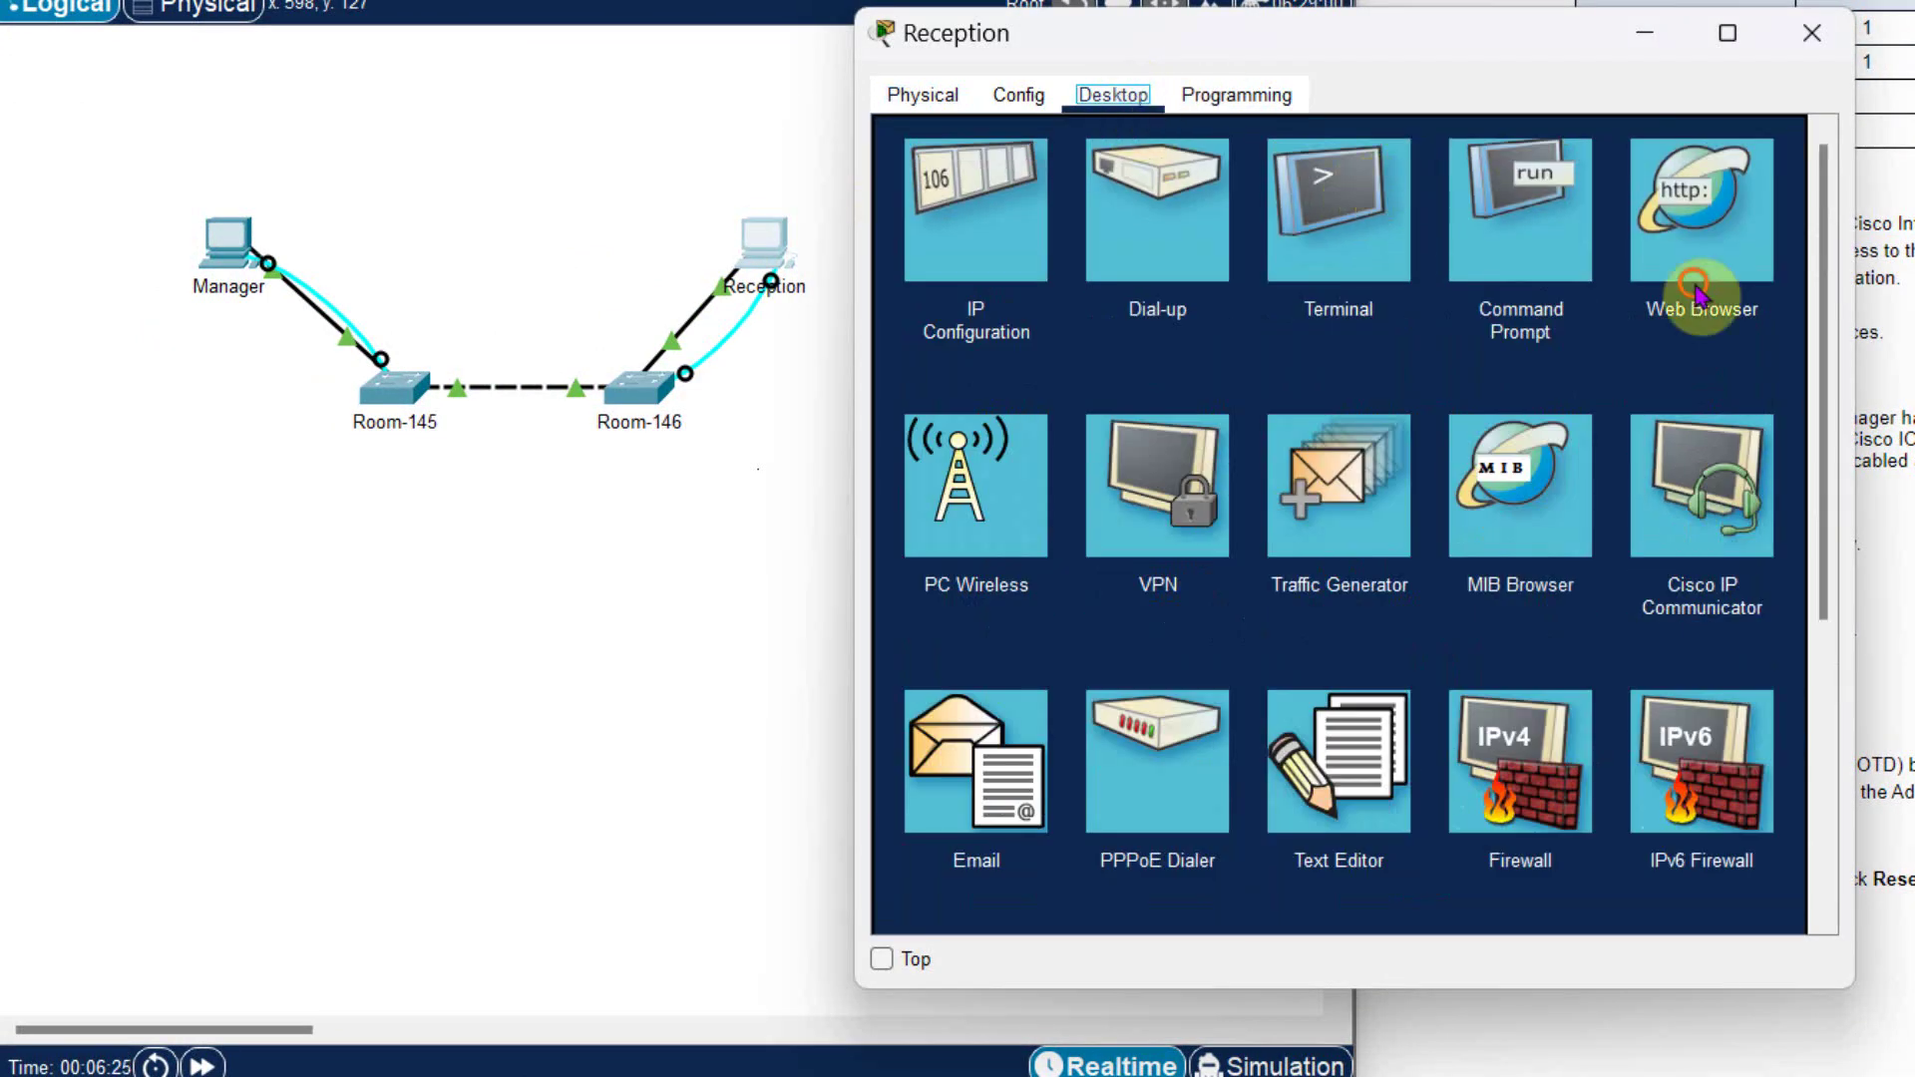
left_click(1763, 442)
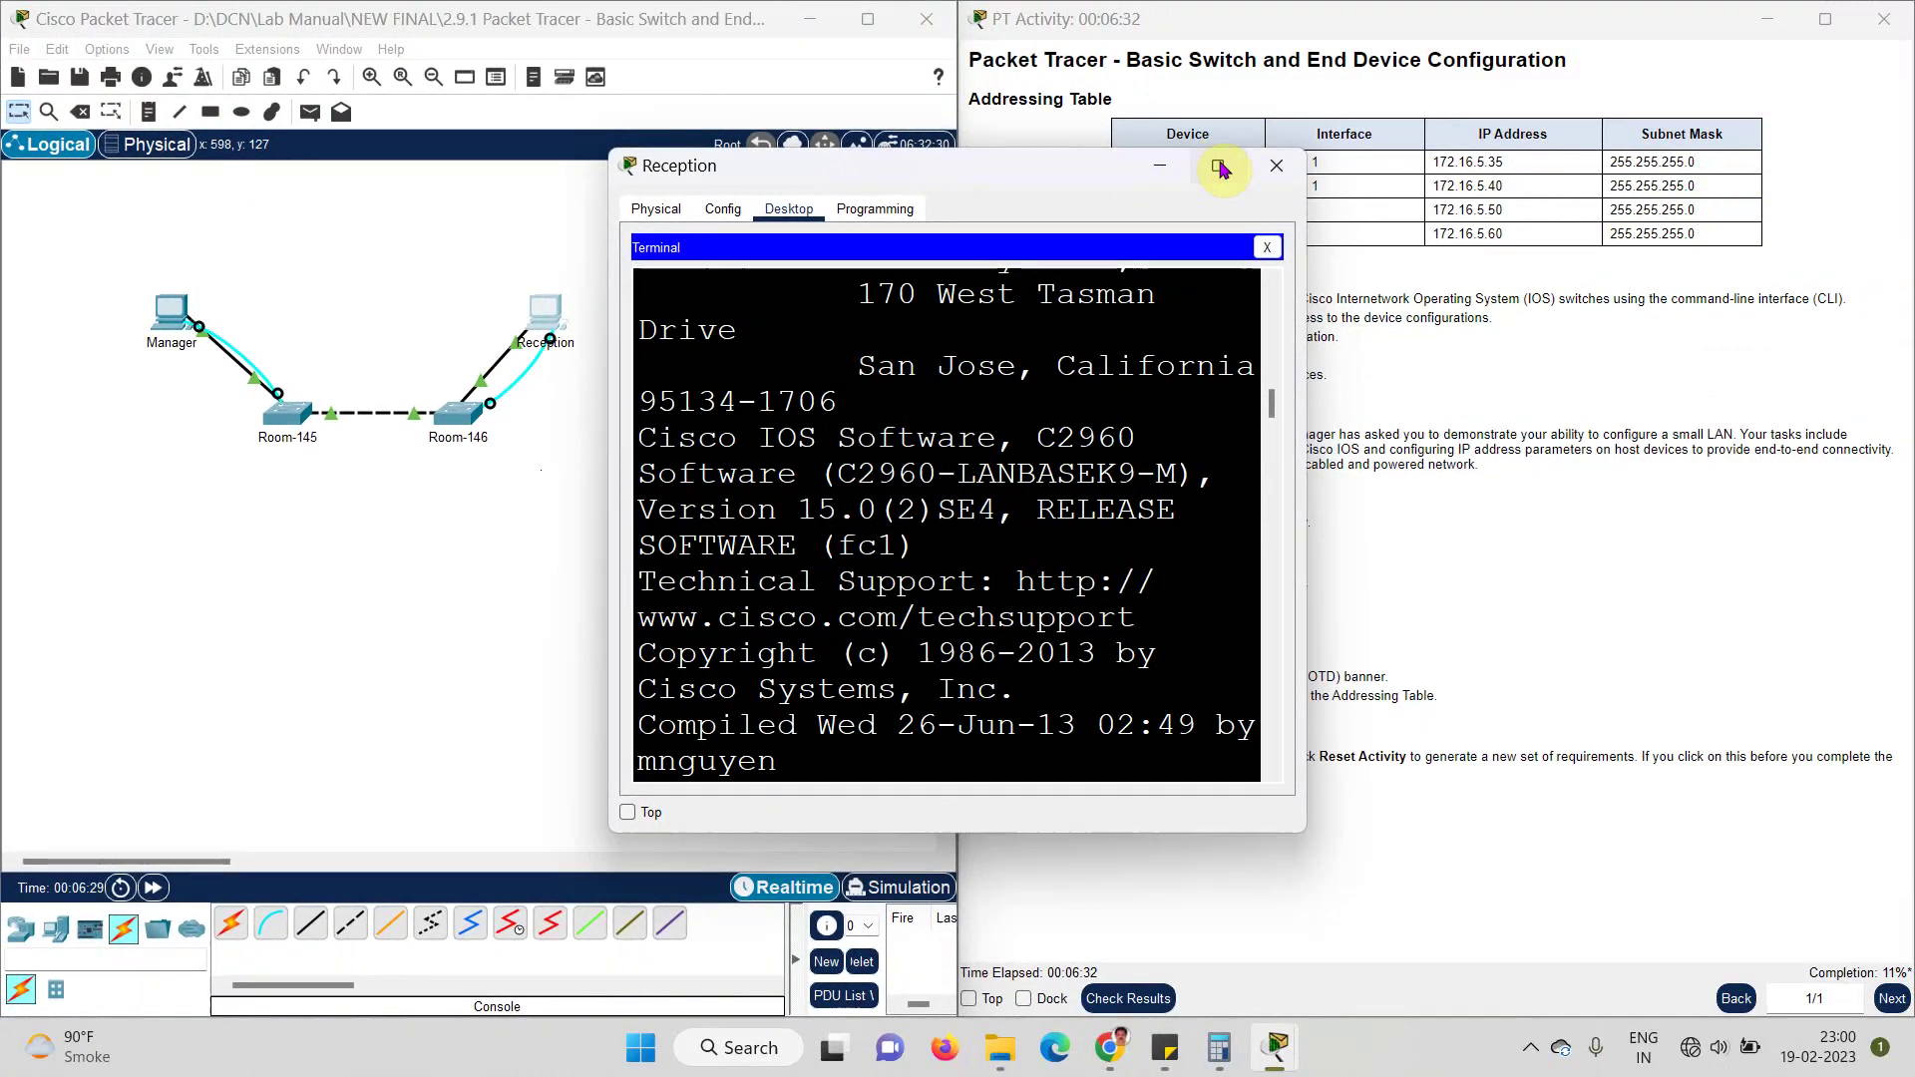
left_click(1219, 166)
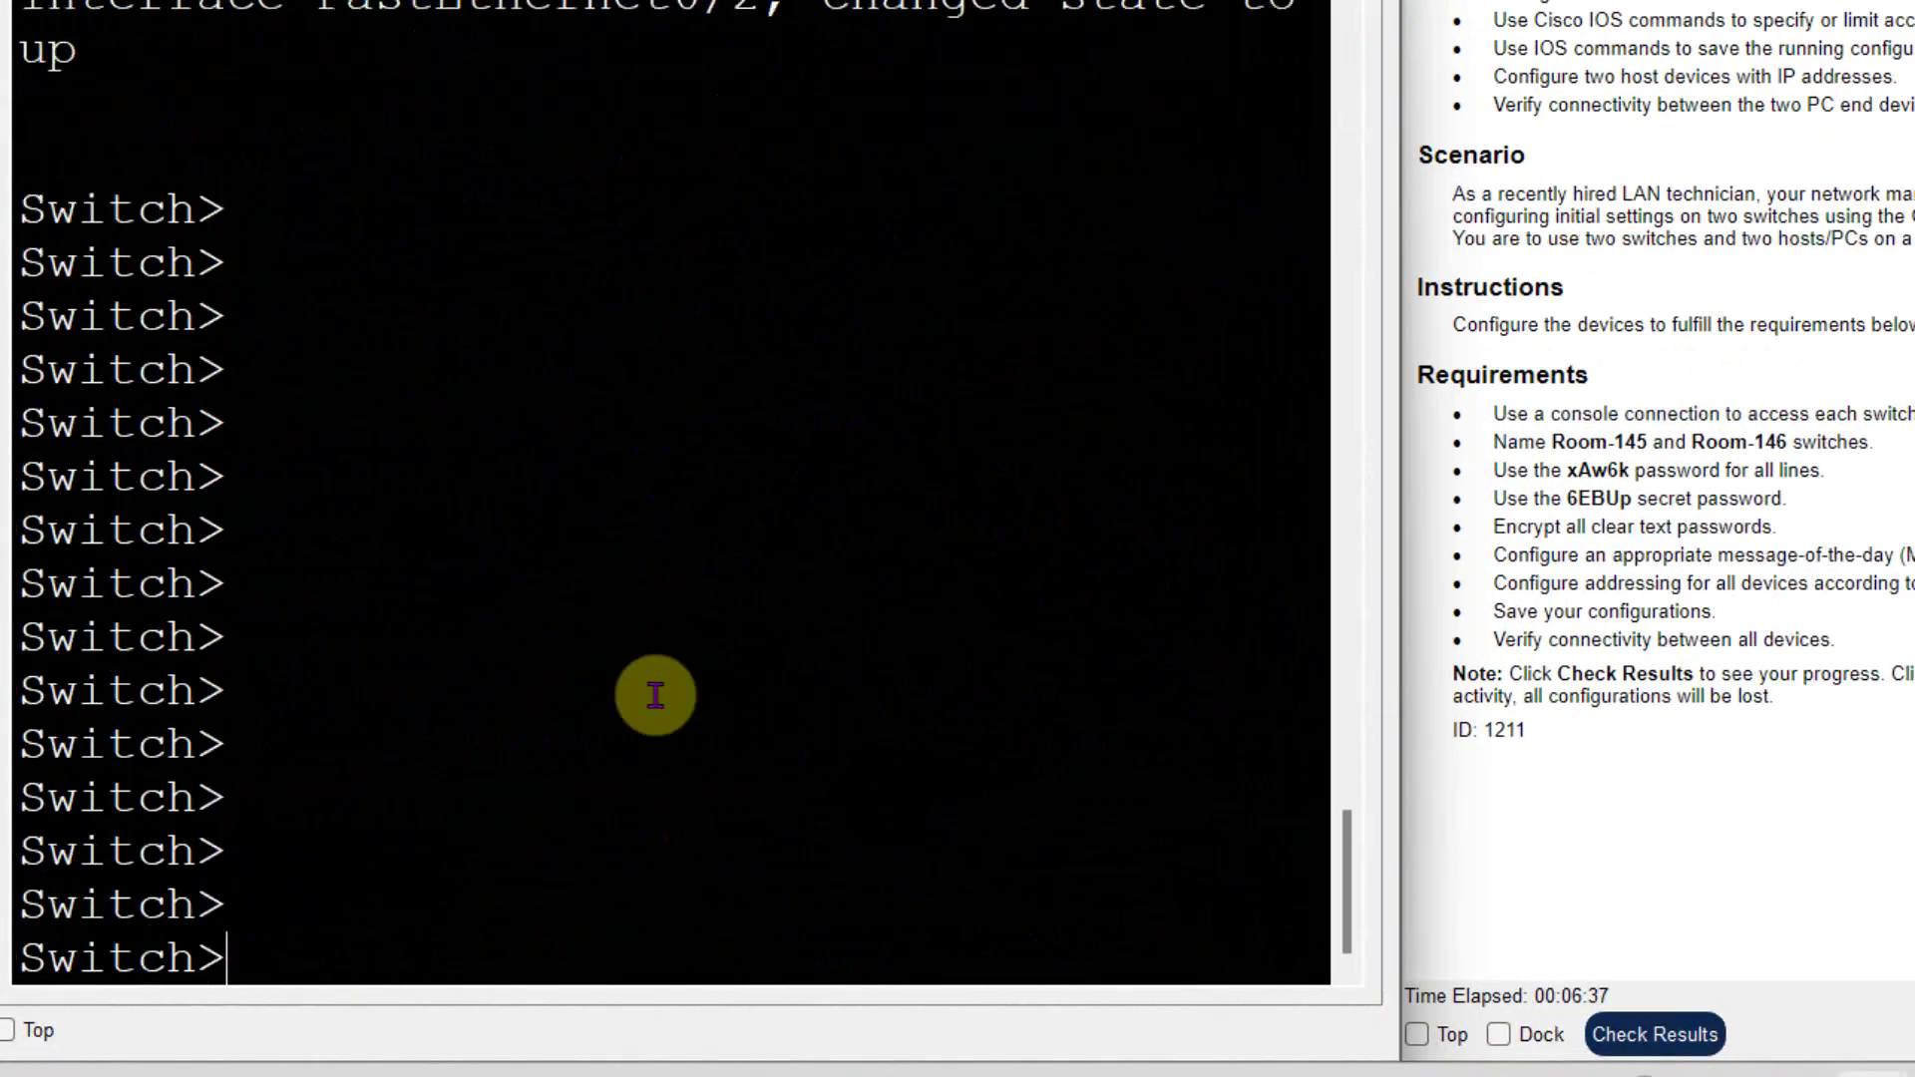
key("Return")
key("Return")
key("Return")
key("Return")
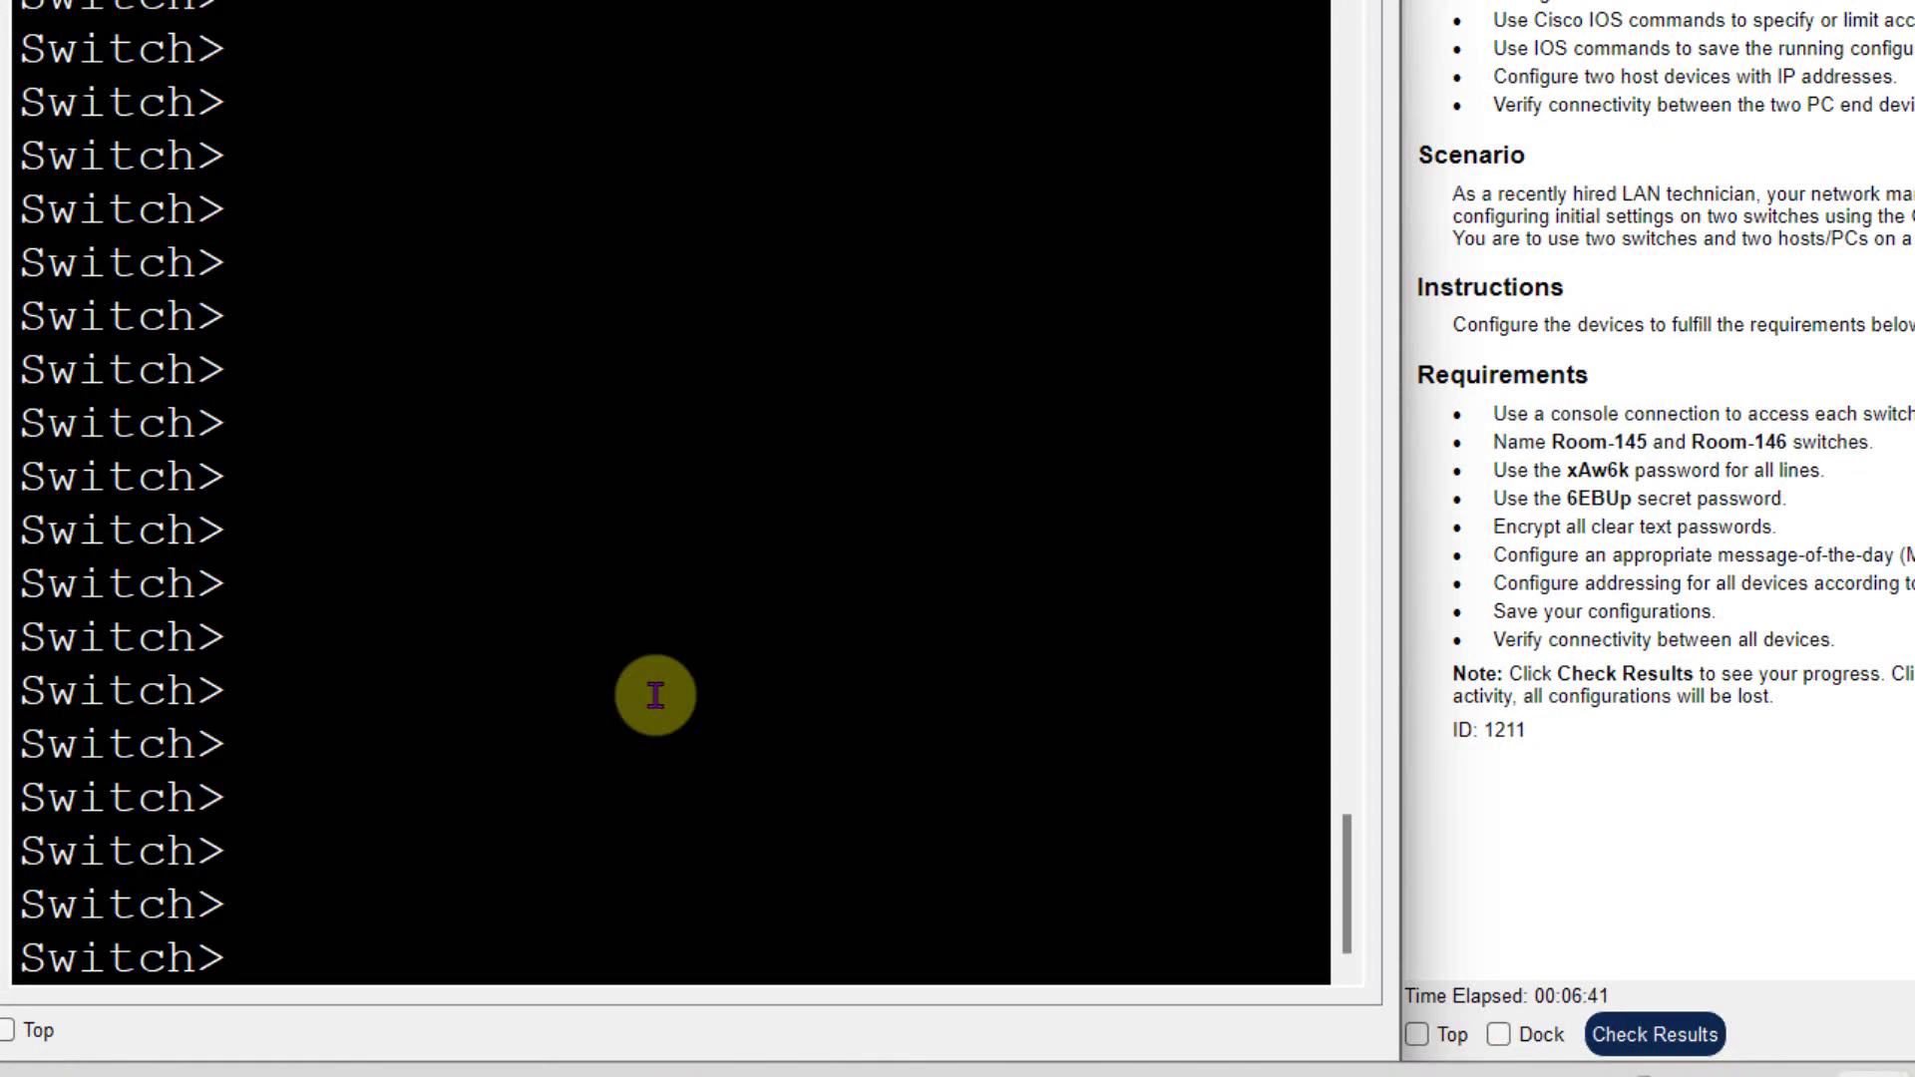
- Enter privileged and global configuration mode and set the hostname to Room-146
type("co")
key("Tab")
key("BackSpace")
key("BackSpace")
key("BackSpace")
key("BackSpace")
key("BackSpace")
key("BackSpace")
key("BackSpace")
key("BackSpace")
type("ena")
key("Tab")
key("Return")
type("conf")
key("Tab")
type("t")
key("Return")
type("hos")
key("Tab")
type("Room-146")
key("Return")
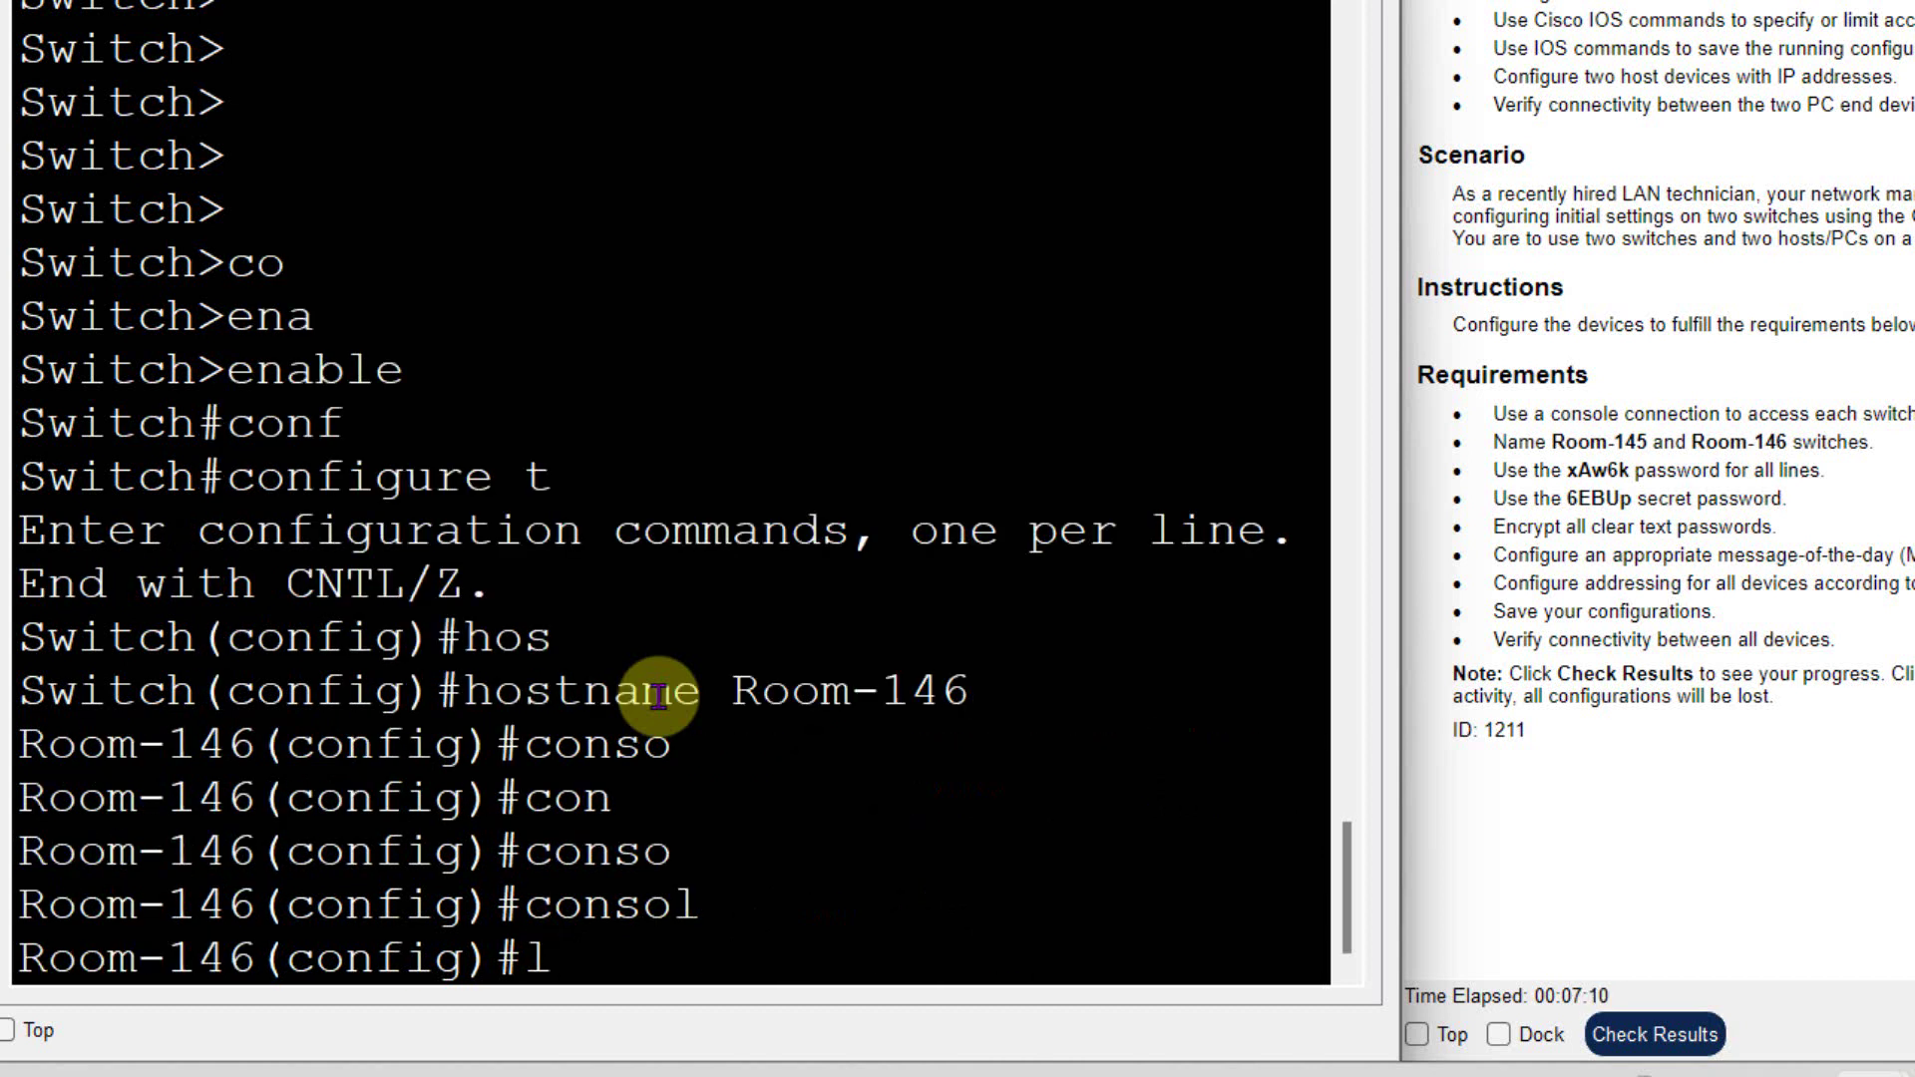
- Set a password on console line 0 and require login
type("ine co")
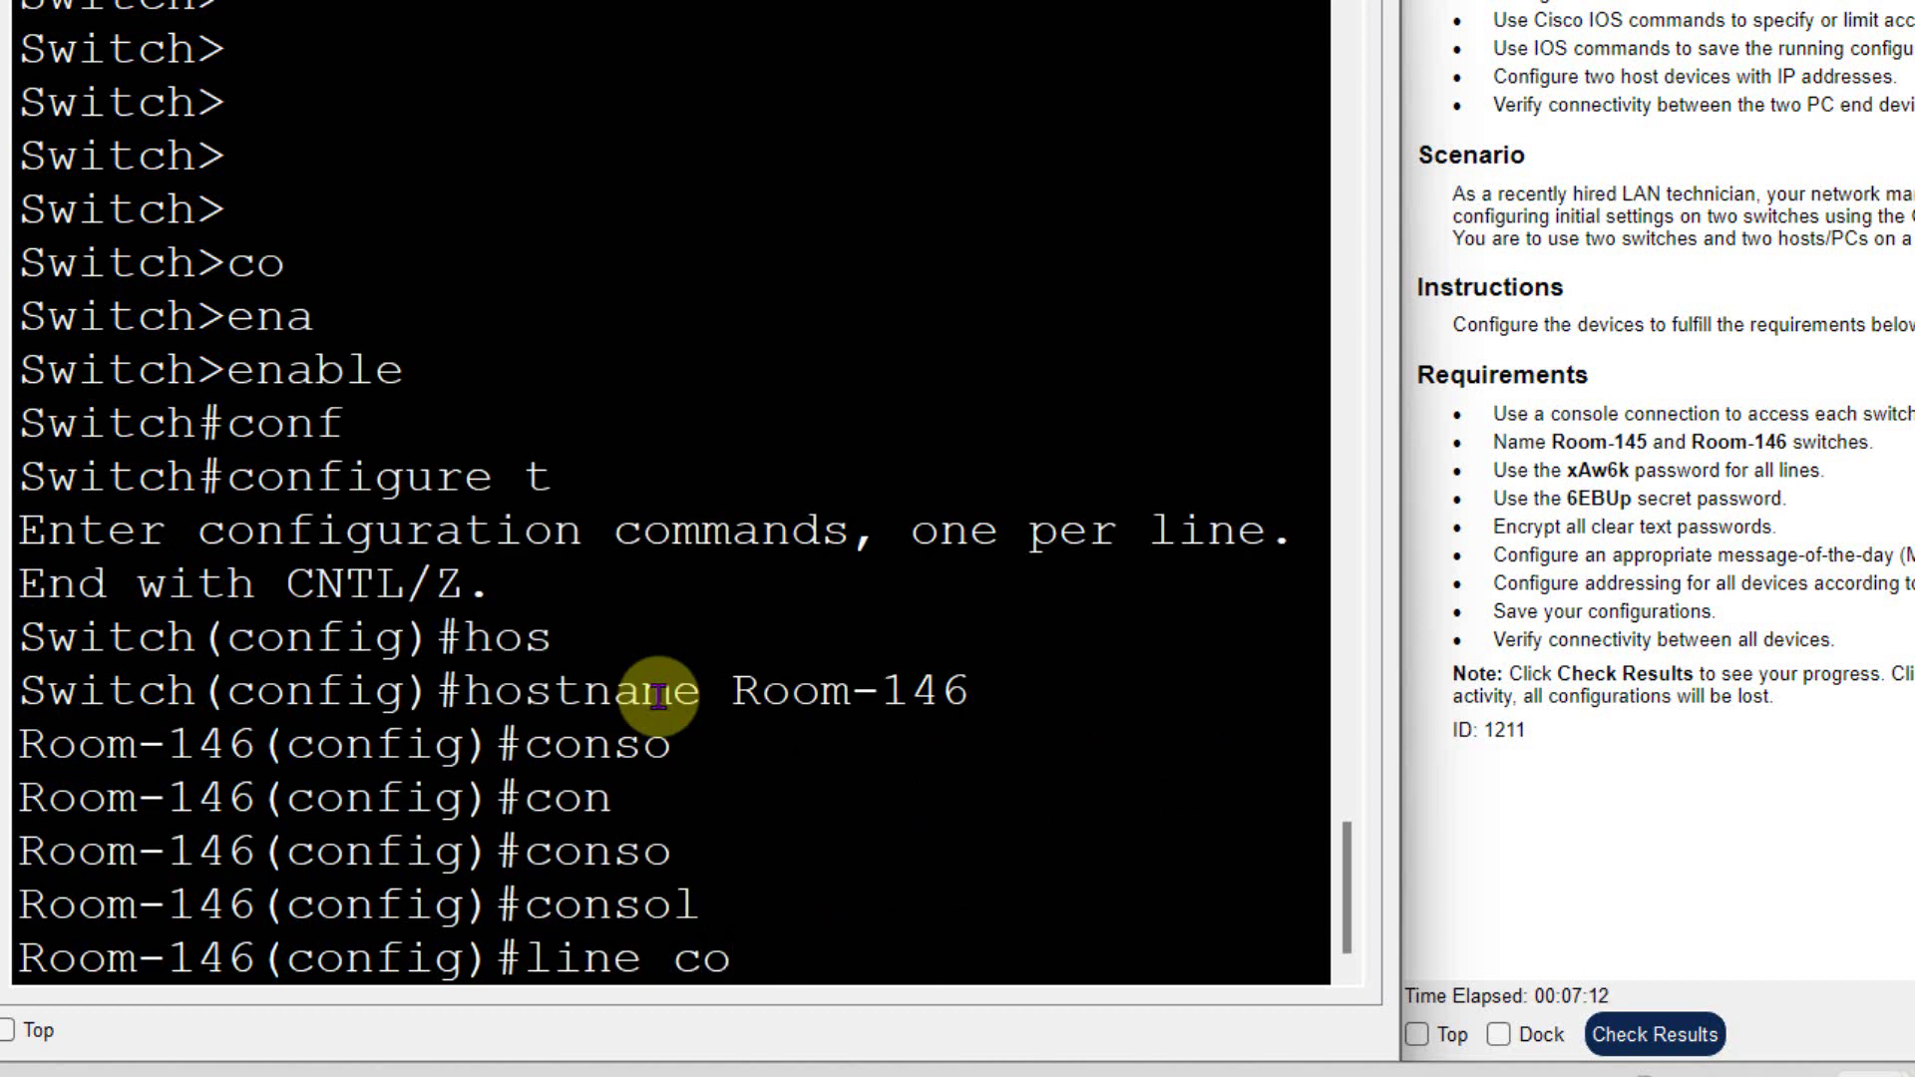
key("Tab")
type("0")
key("Return")
type("pas")
key("Tab")
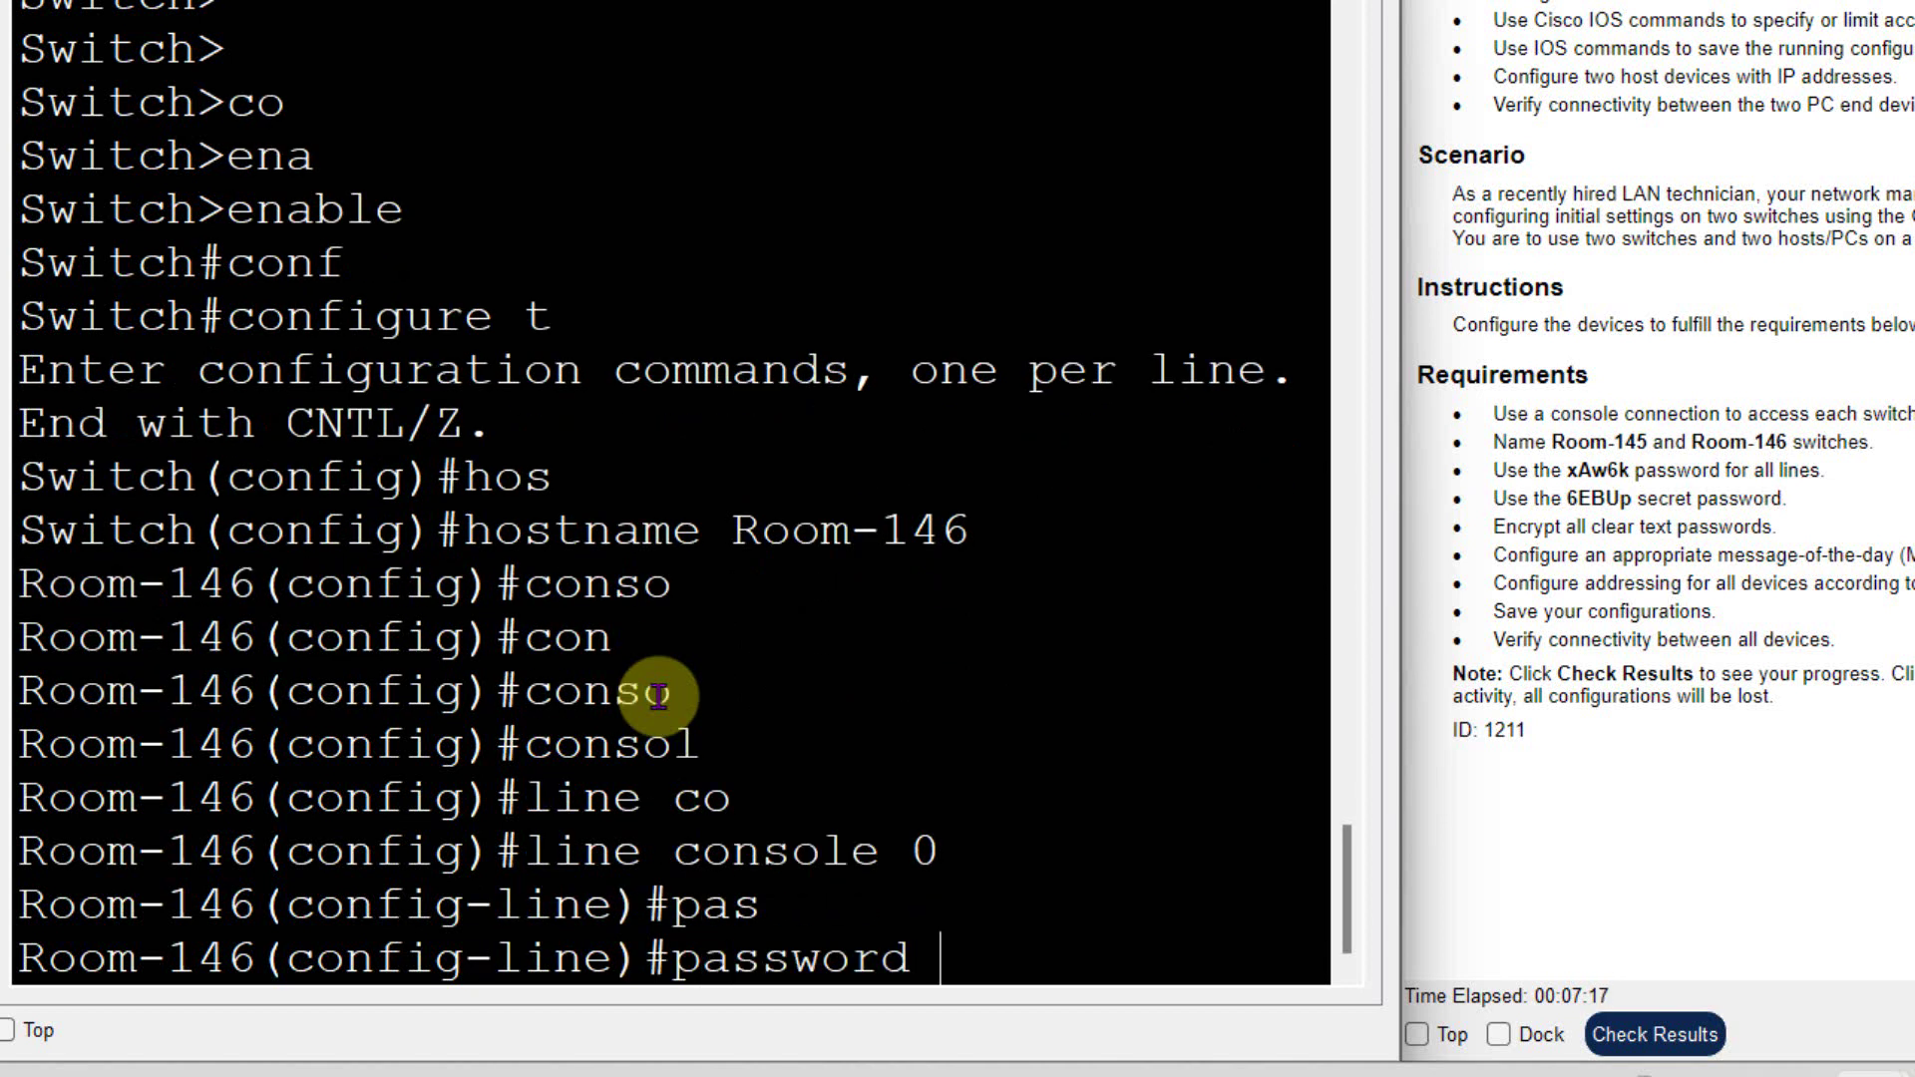
type("xAw6k")
key("Return")
type("login")
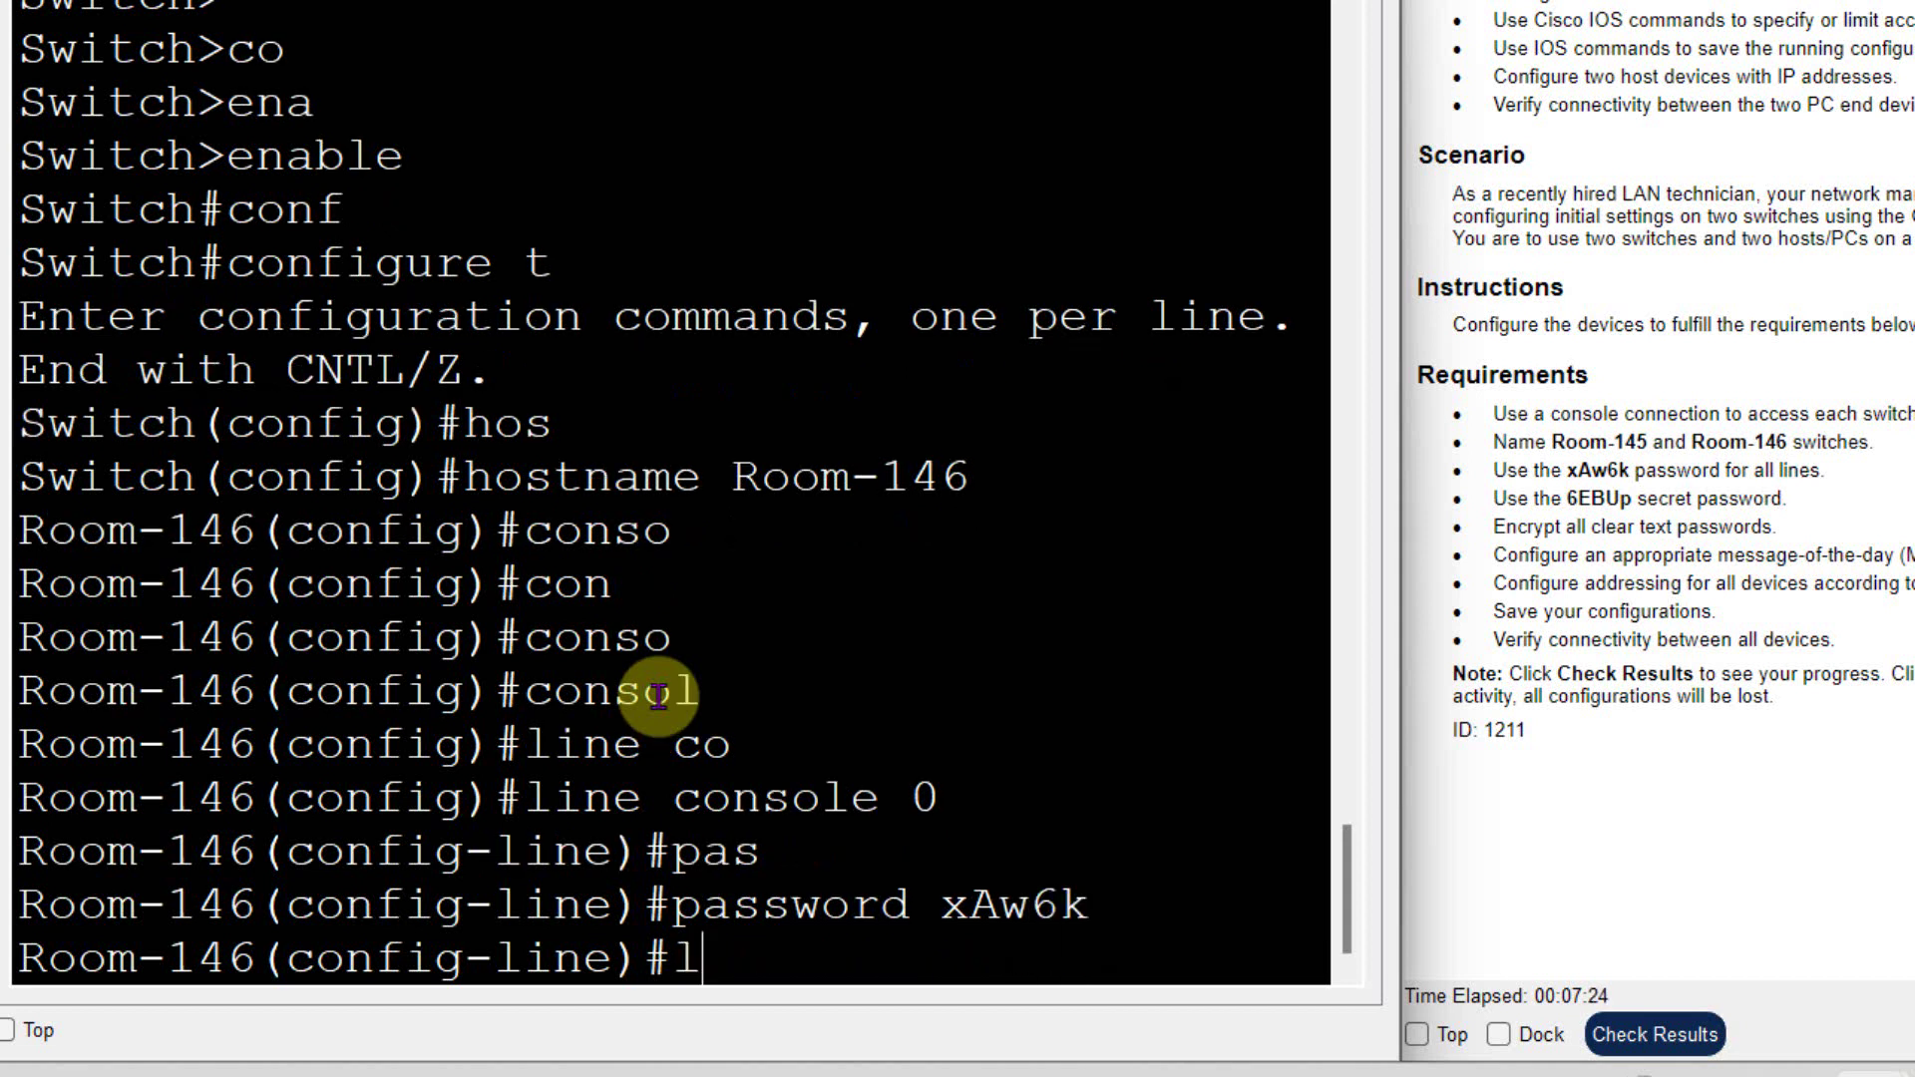
key("Return")
type("exit")
key("Return")
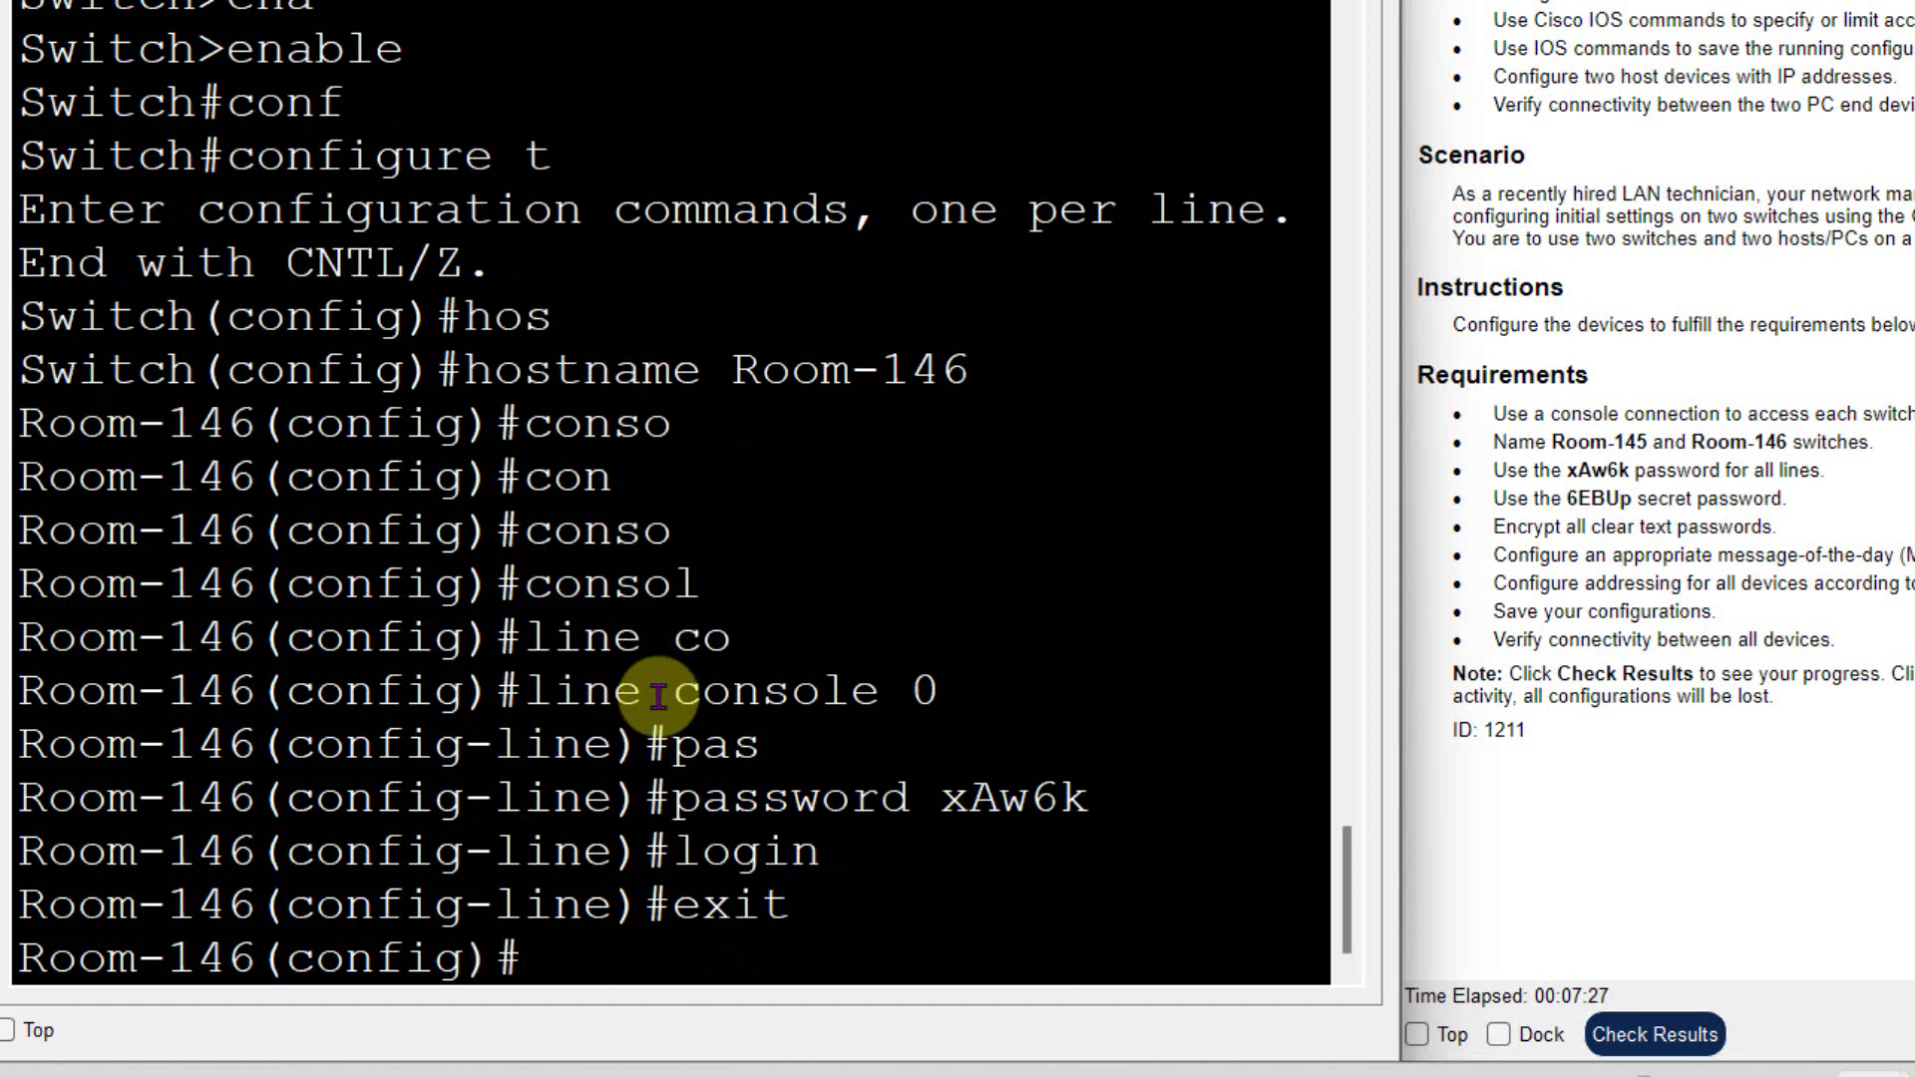
key("Return")
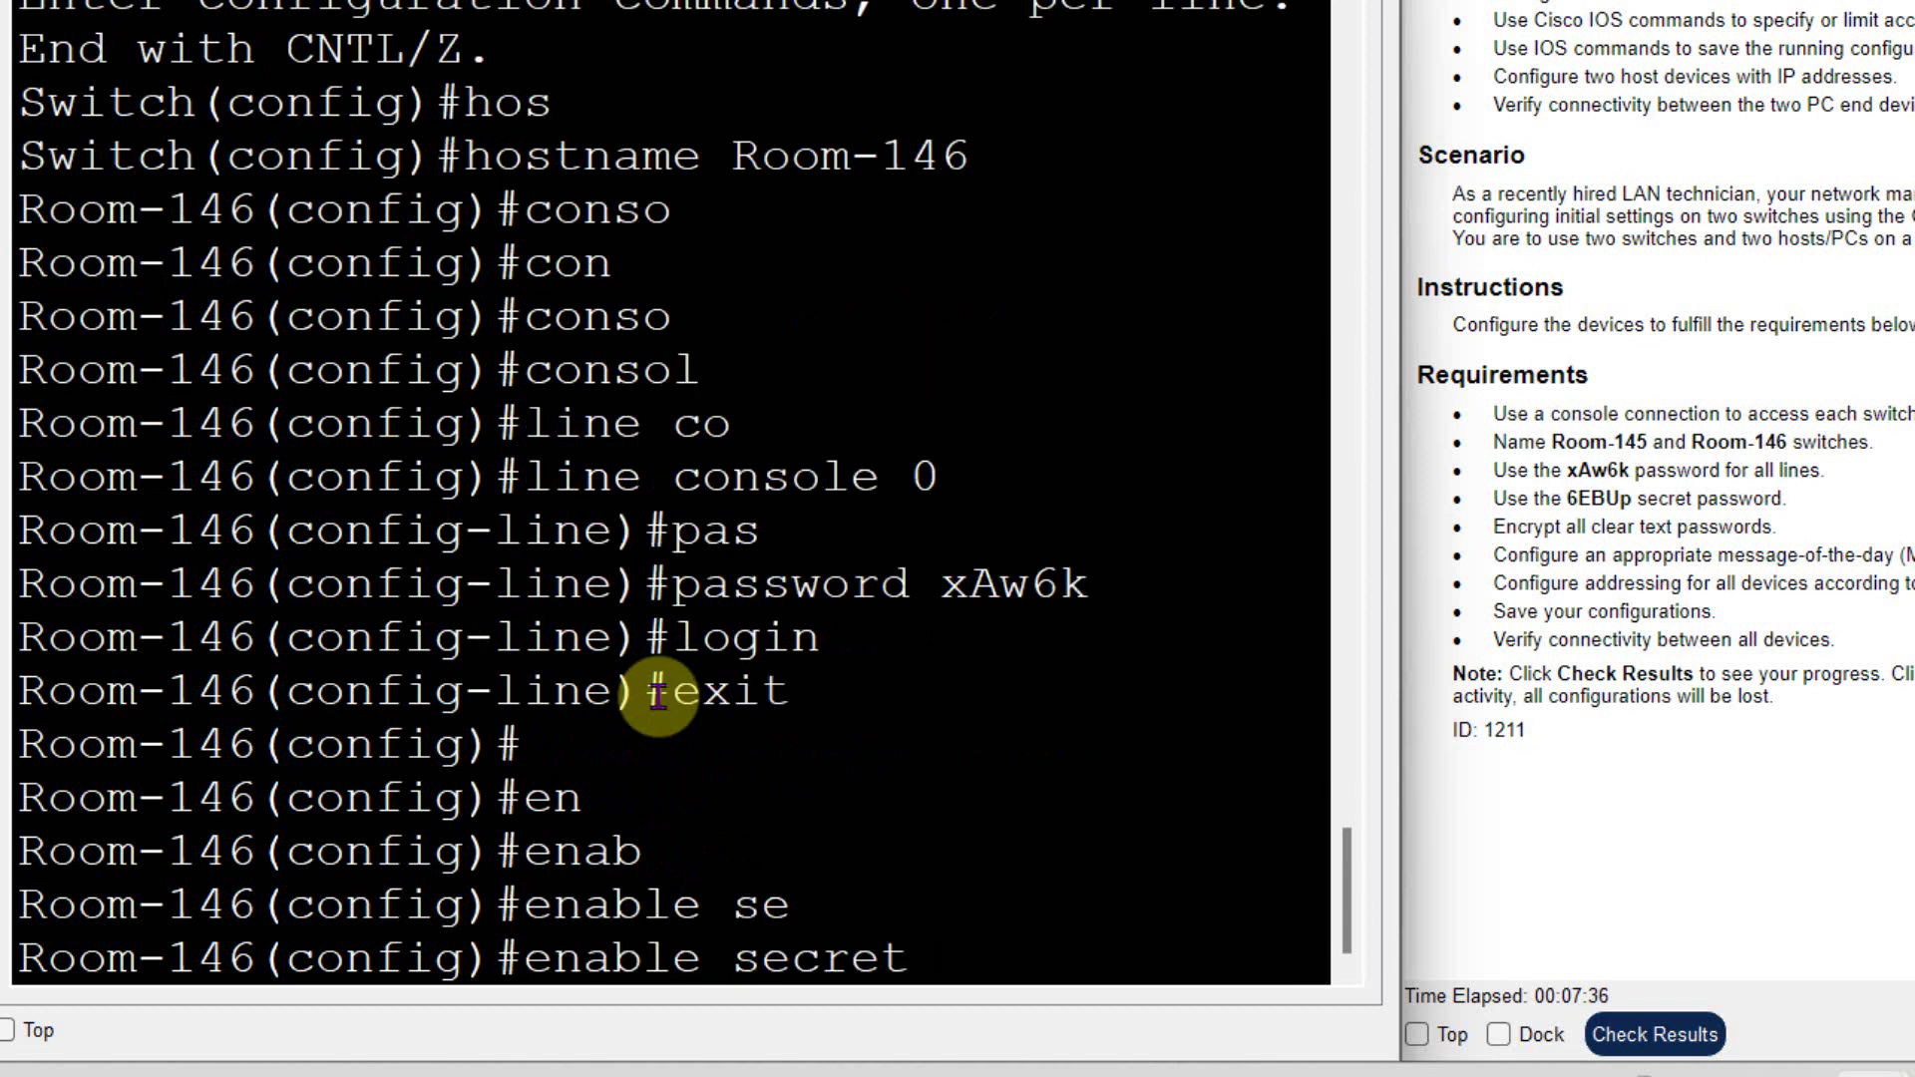
- Set the enable secret password and leave configuration mode
type("6EBUp")
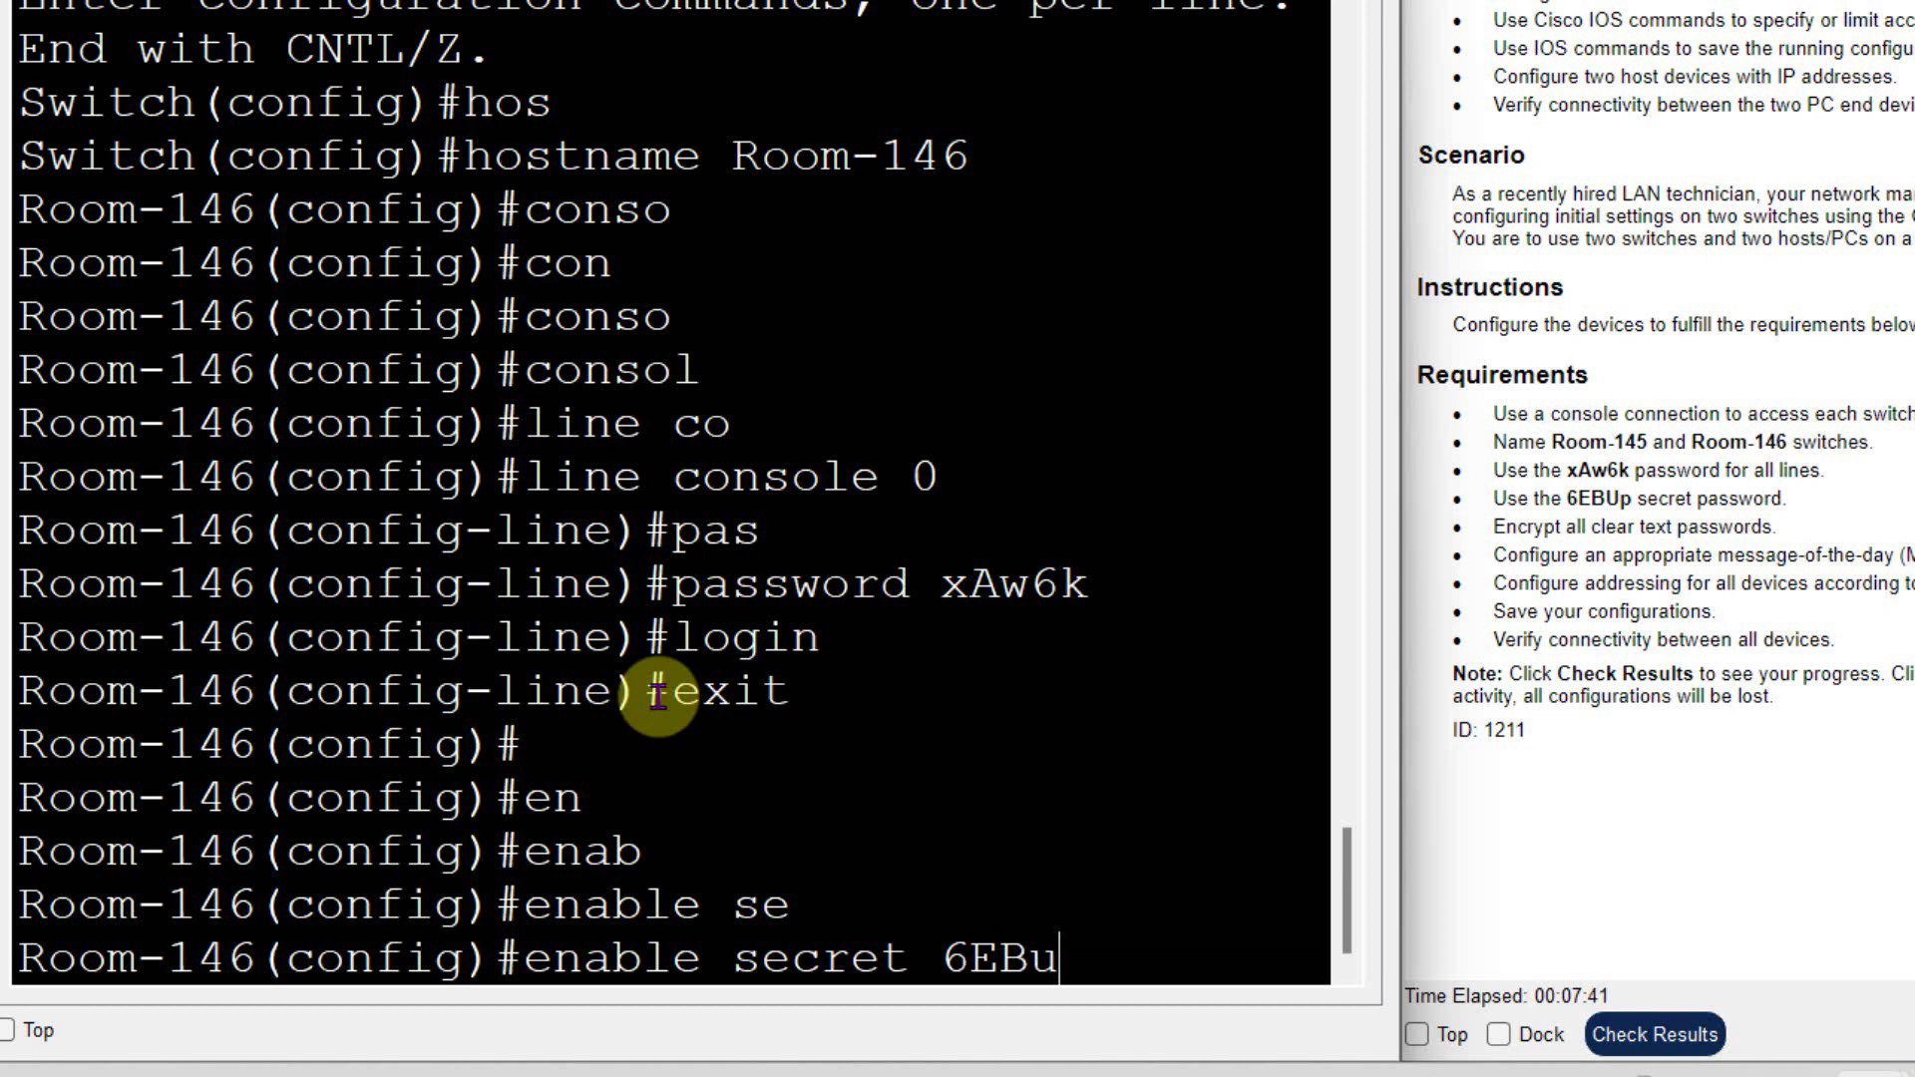
key("Return")
type("exit")
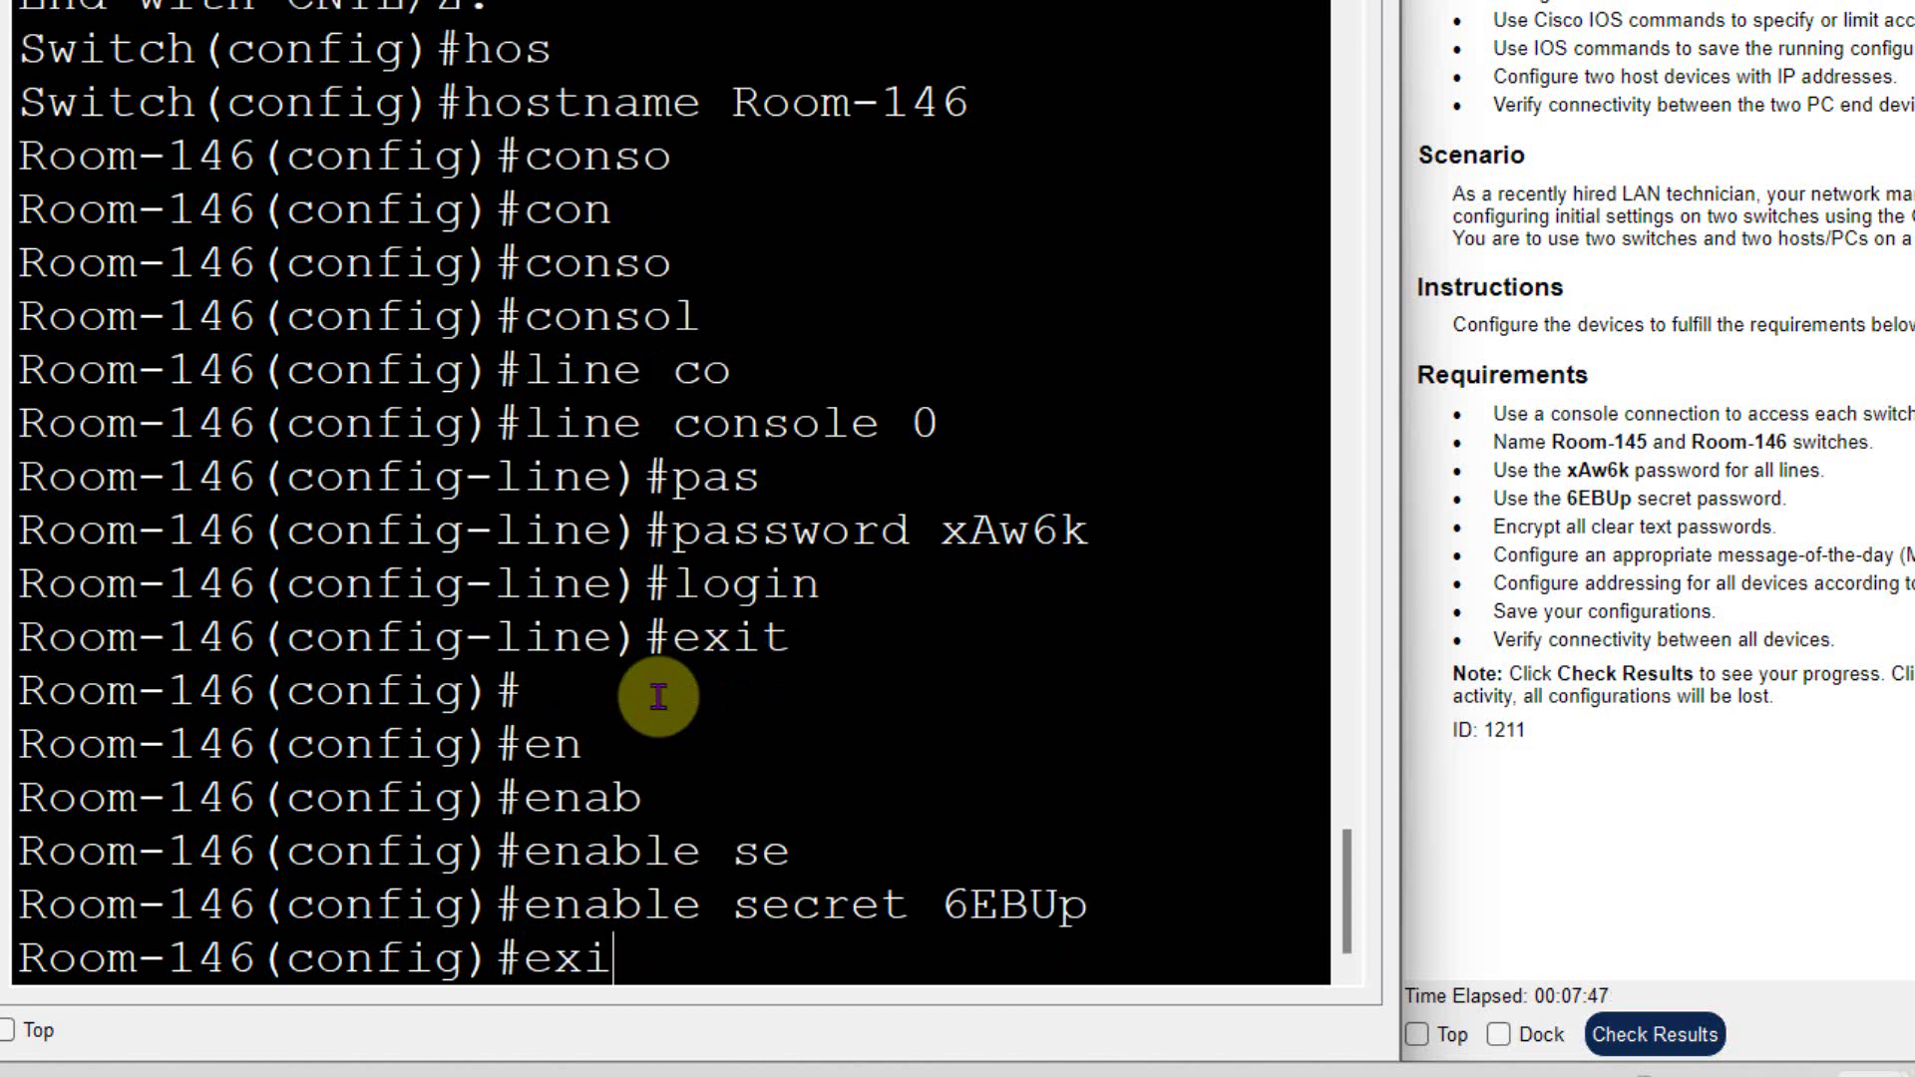
key("Return")
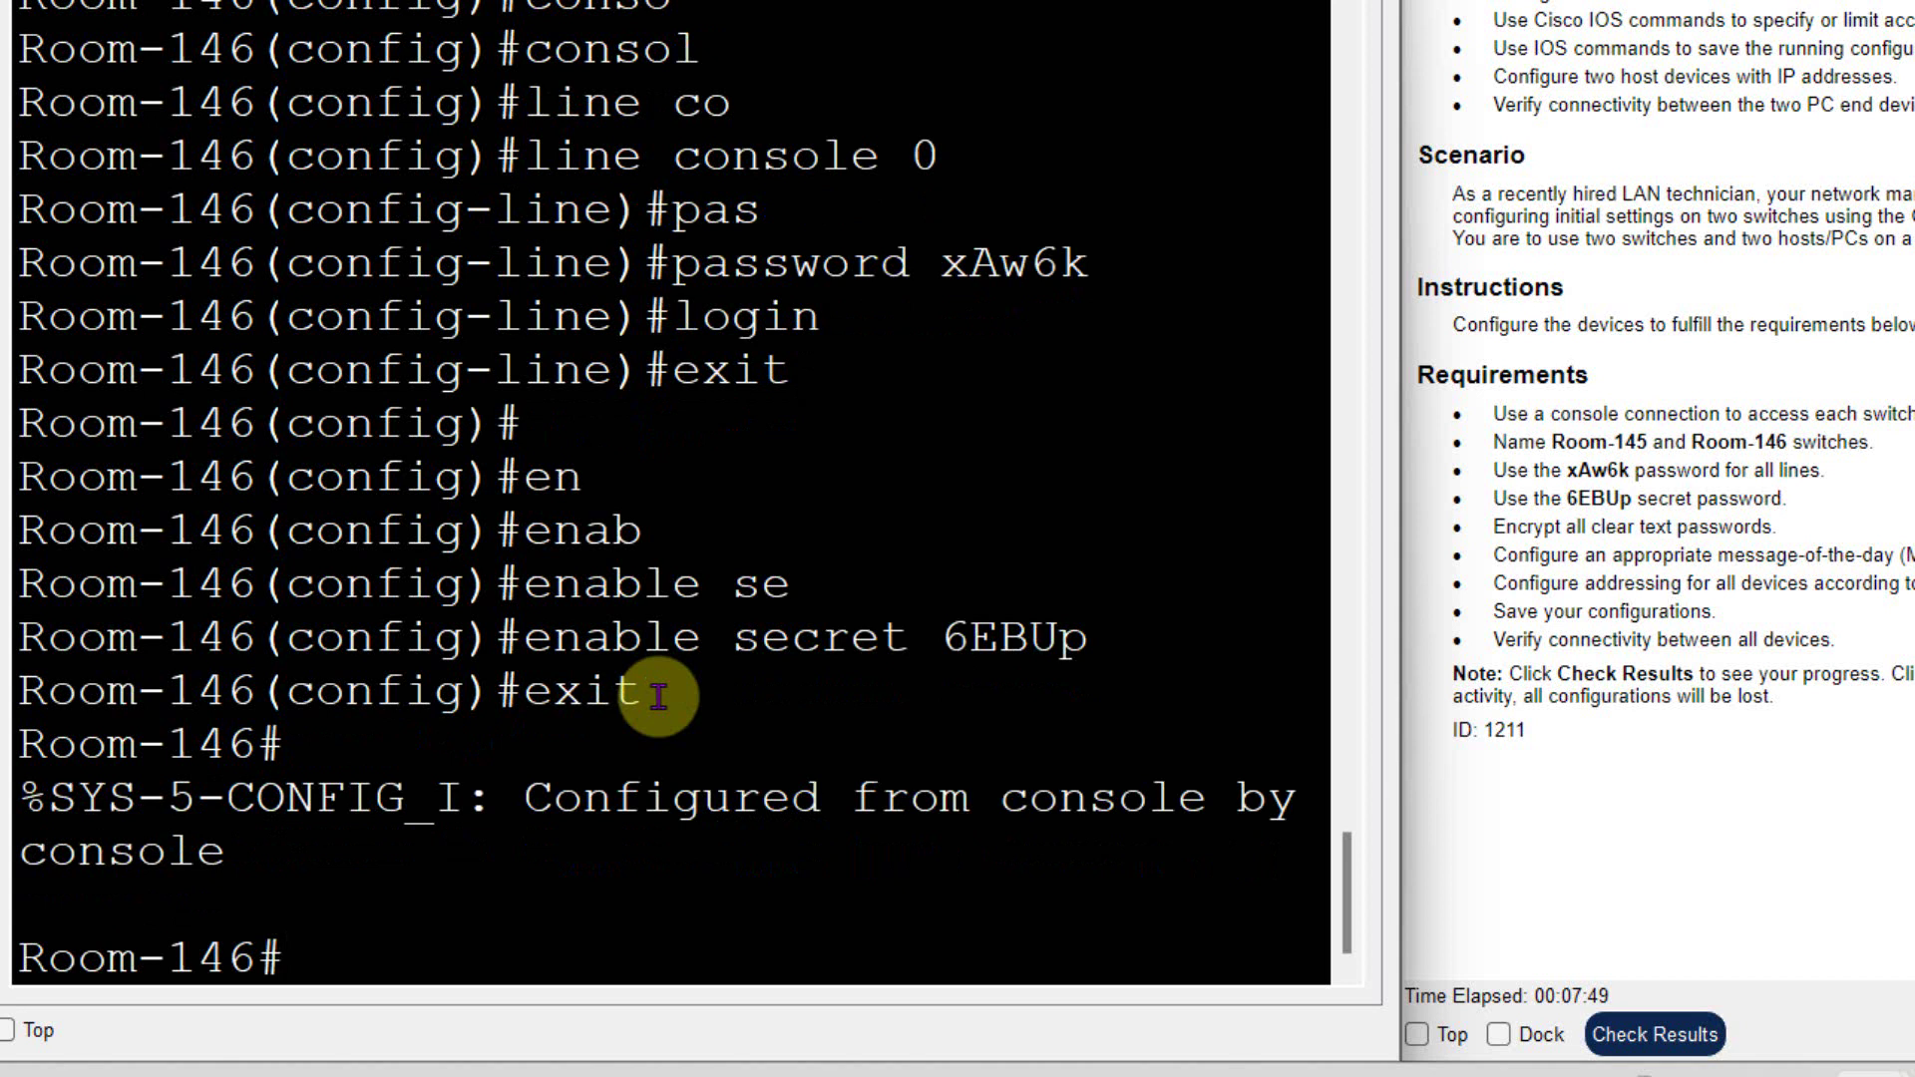
- Set a password and require login on vty lines 0 15
type("conf")
key("Tab")
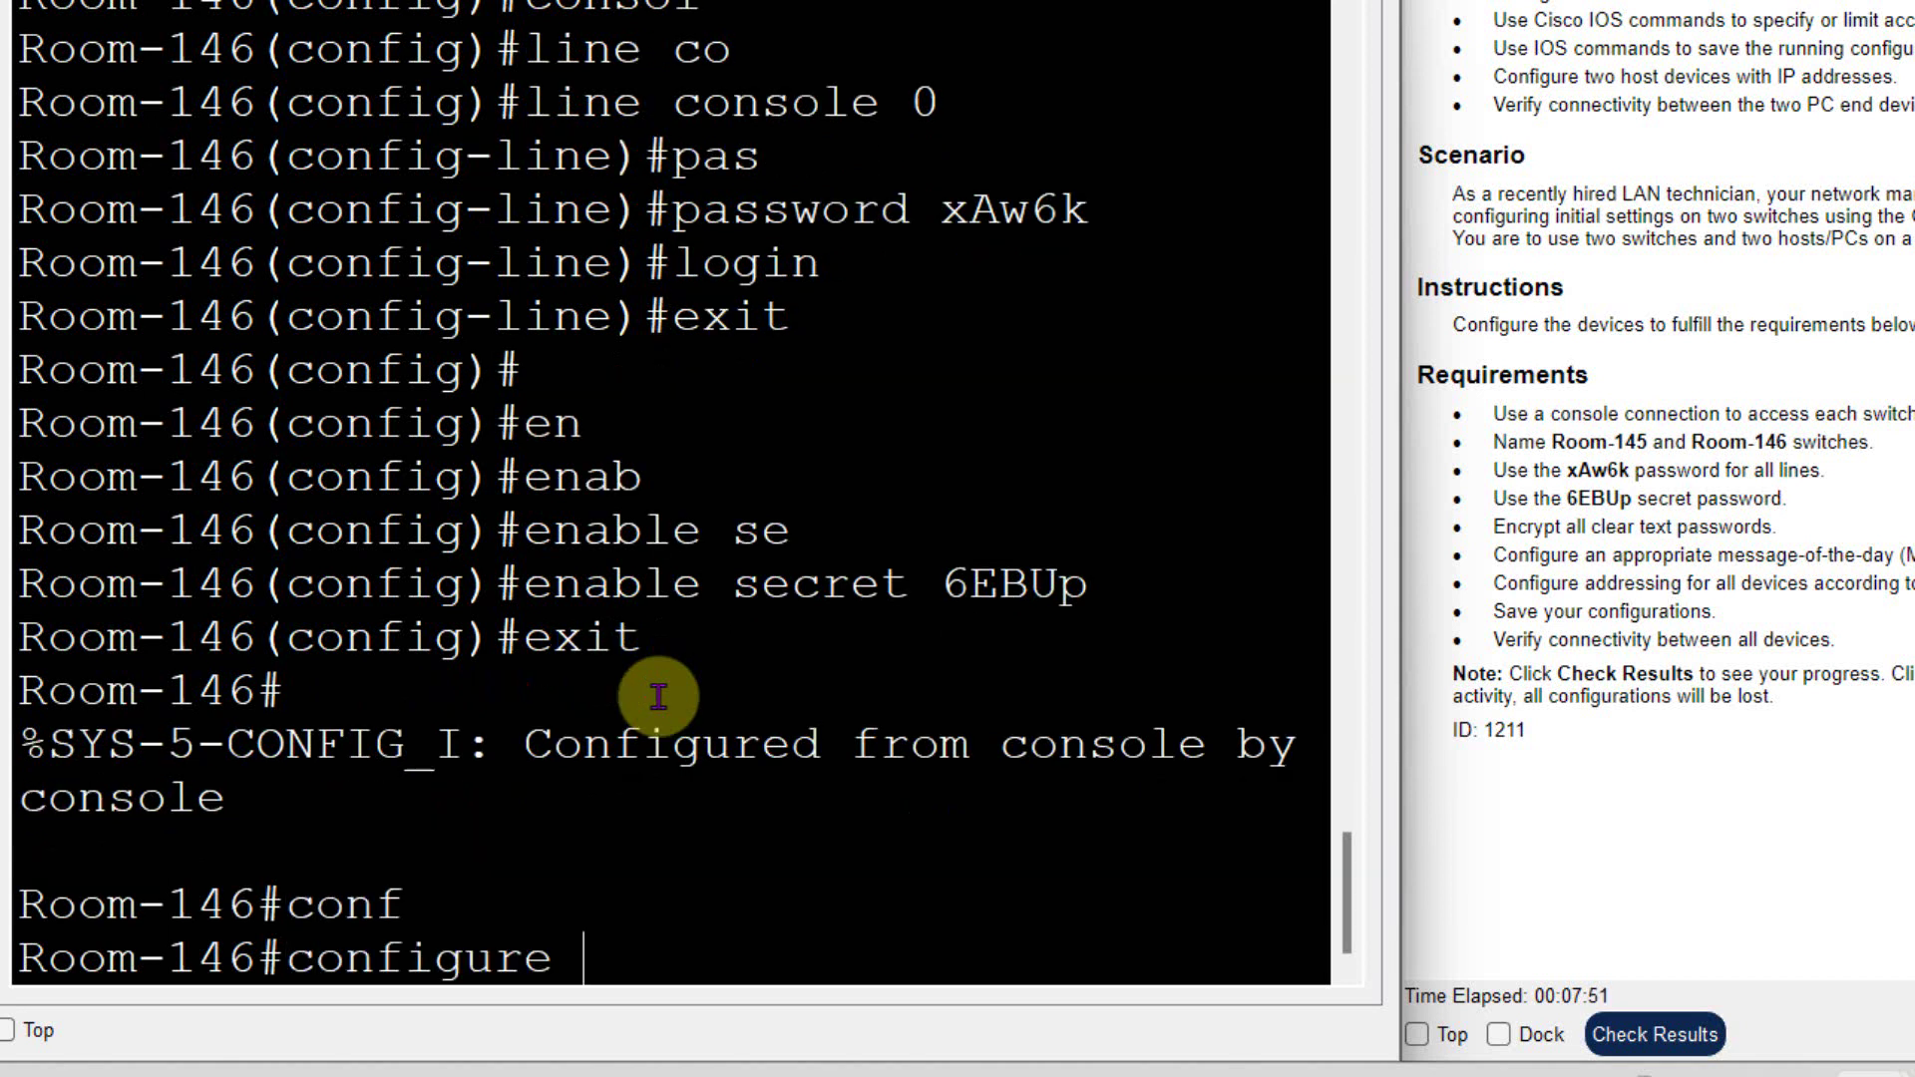
type("t")
key("Return")
type("line")
key("Tab")
type("v")
key("Tab")
type("0 15")
key("Return")
type("pas")
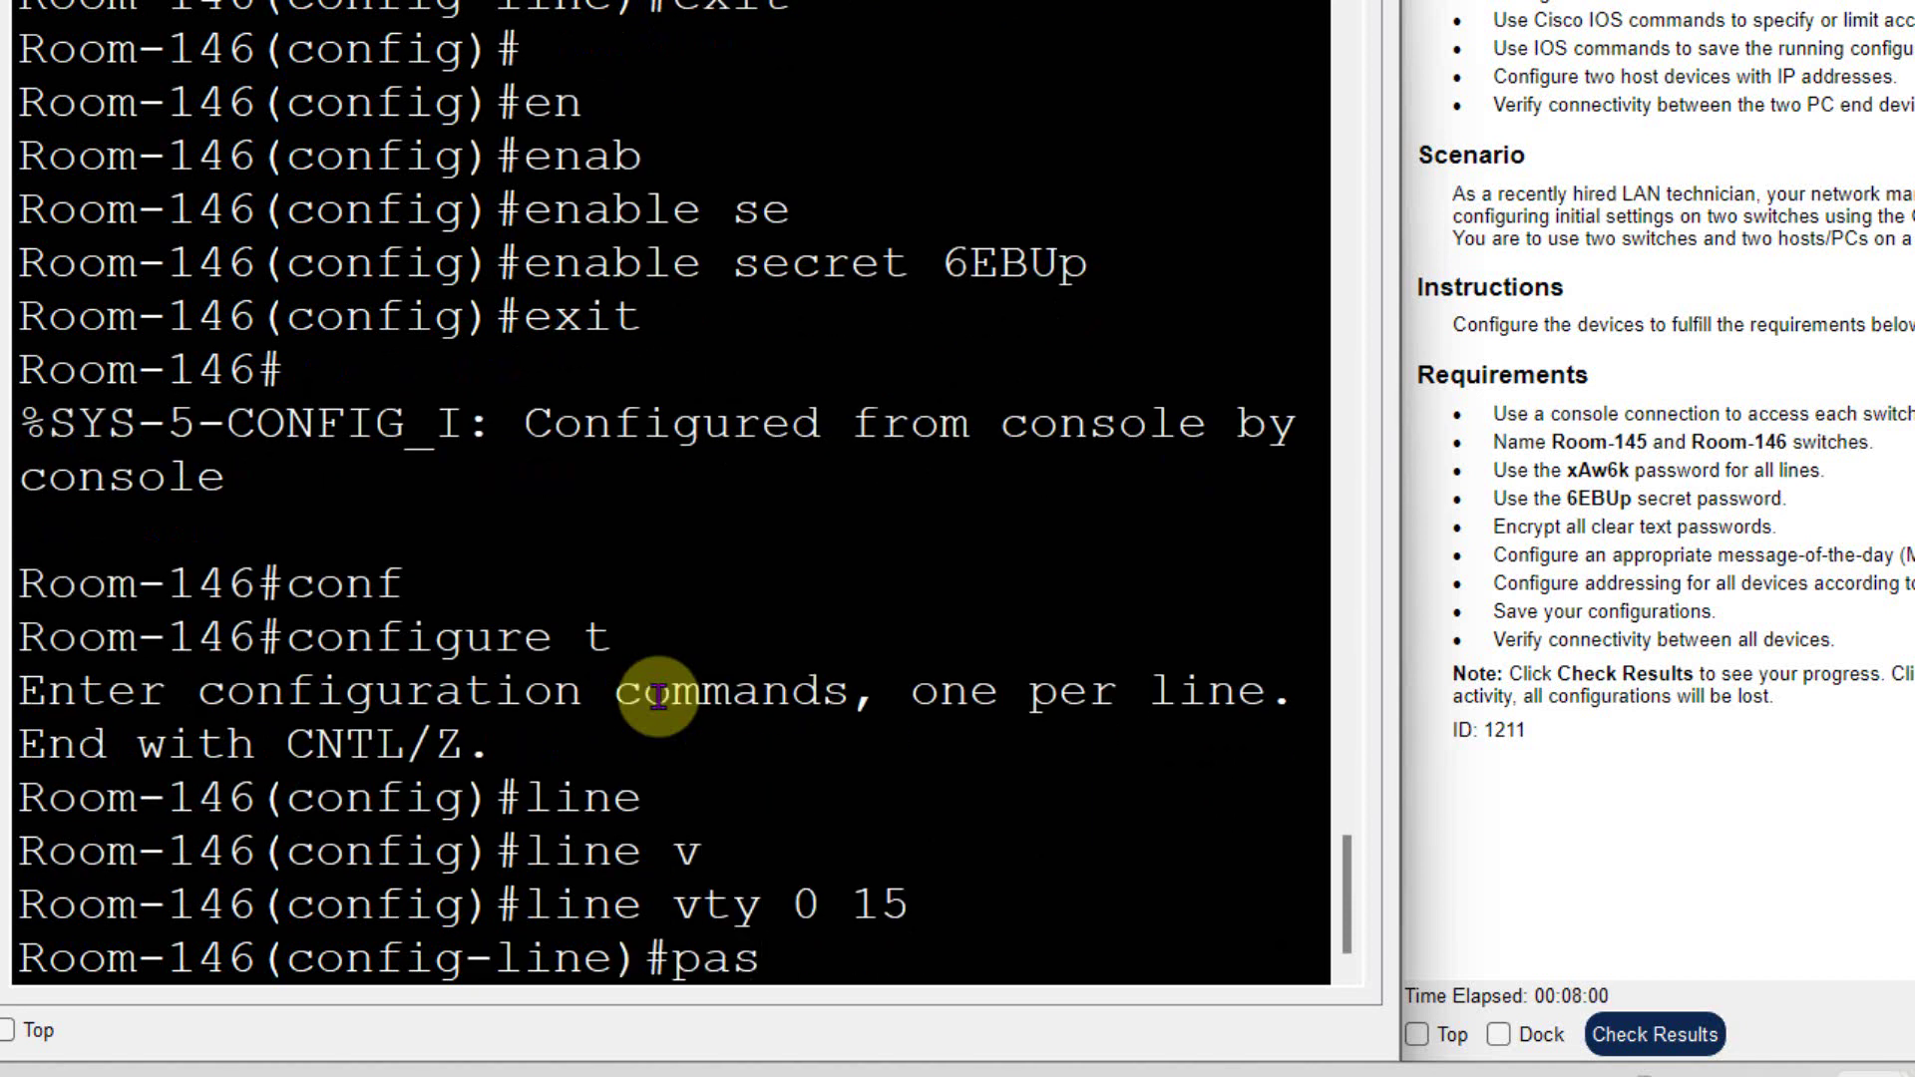
key("Tab")
type("xA")
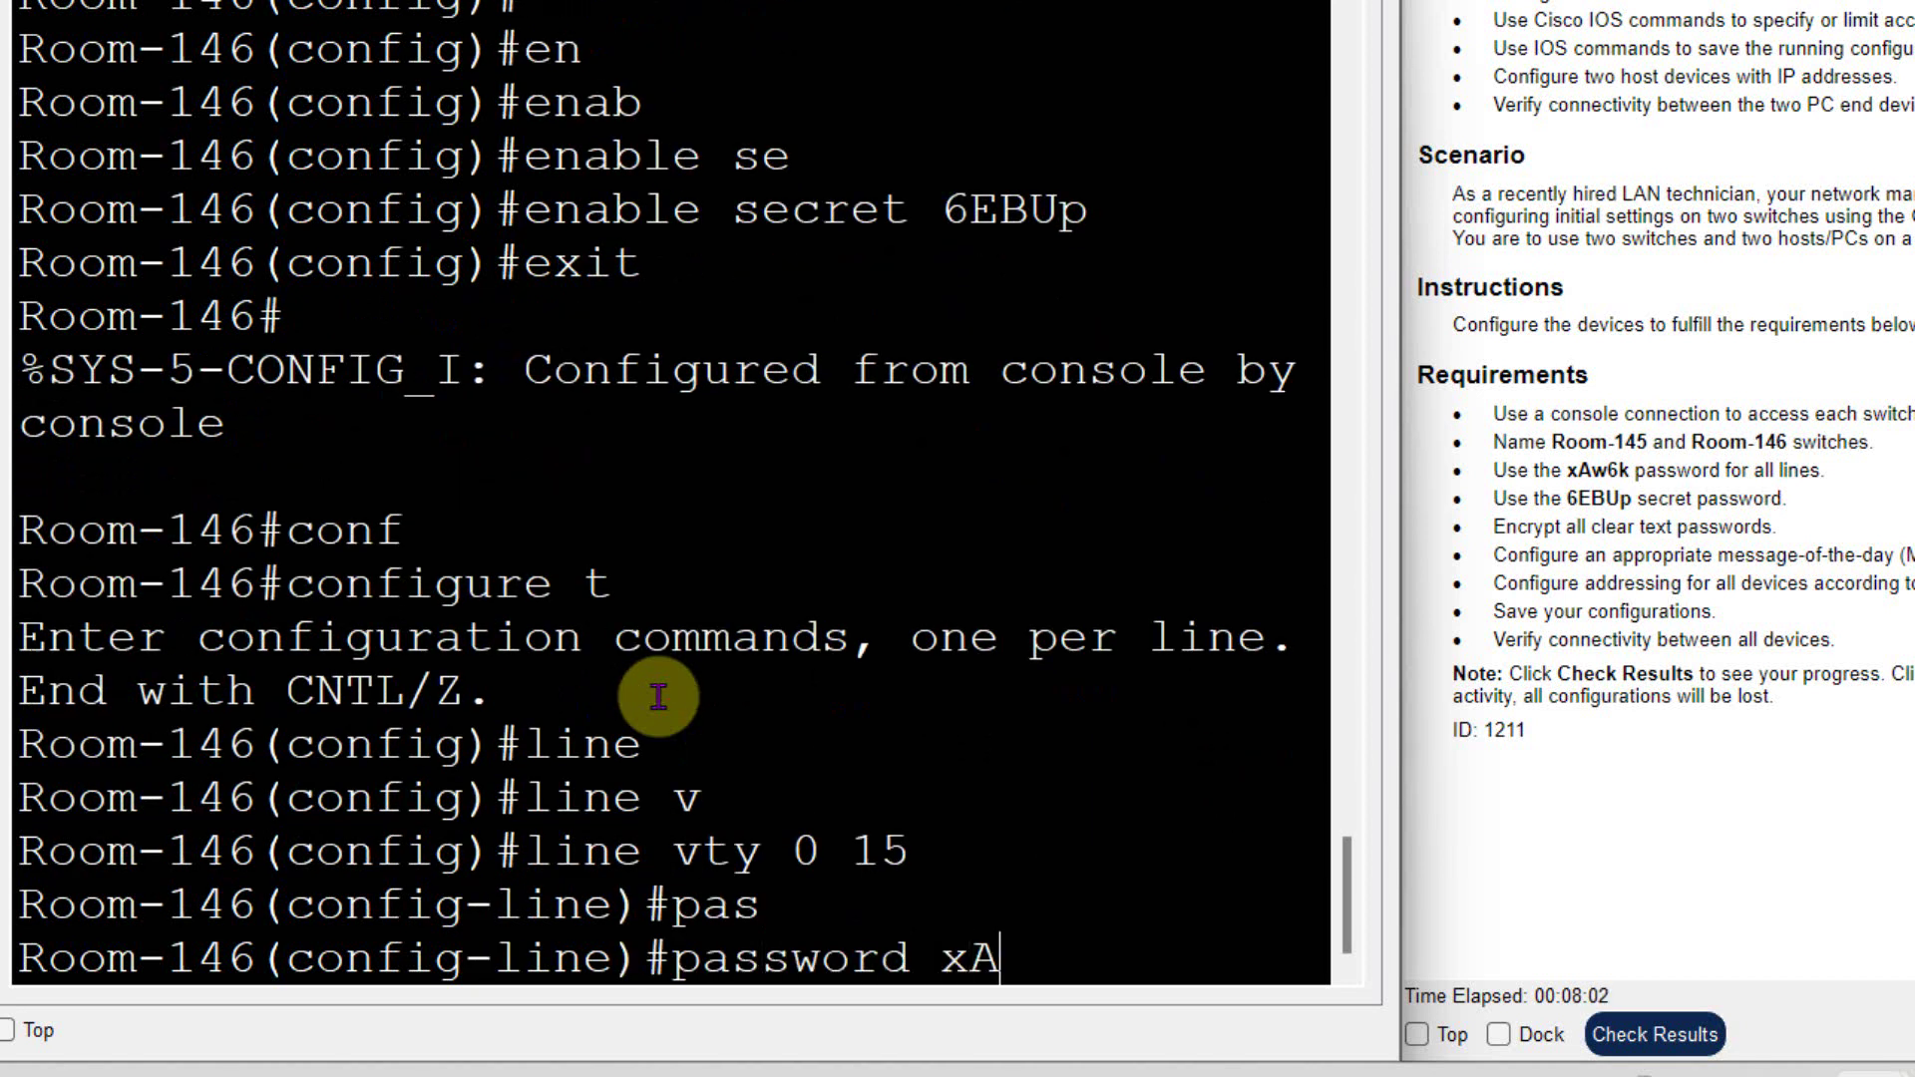
type("w6k")
key("Return")
type("log")
key("Tab")
type("i")
key("Tab")
key("Return")
type("exit")
key("Return")
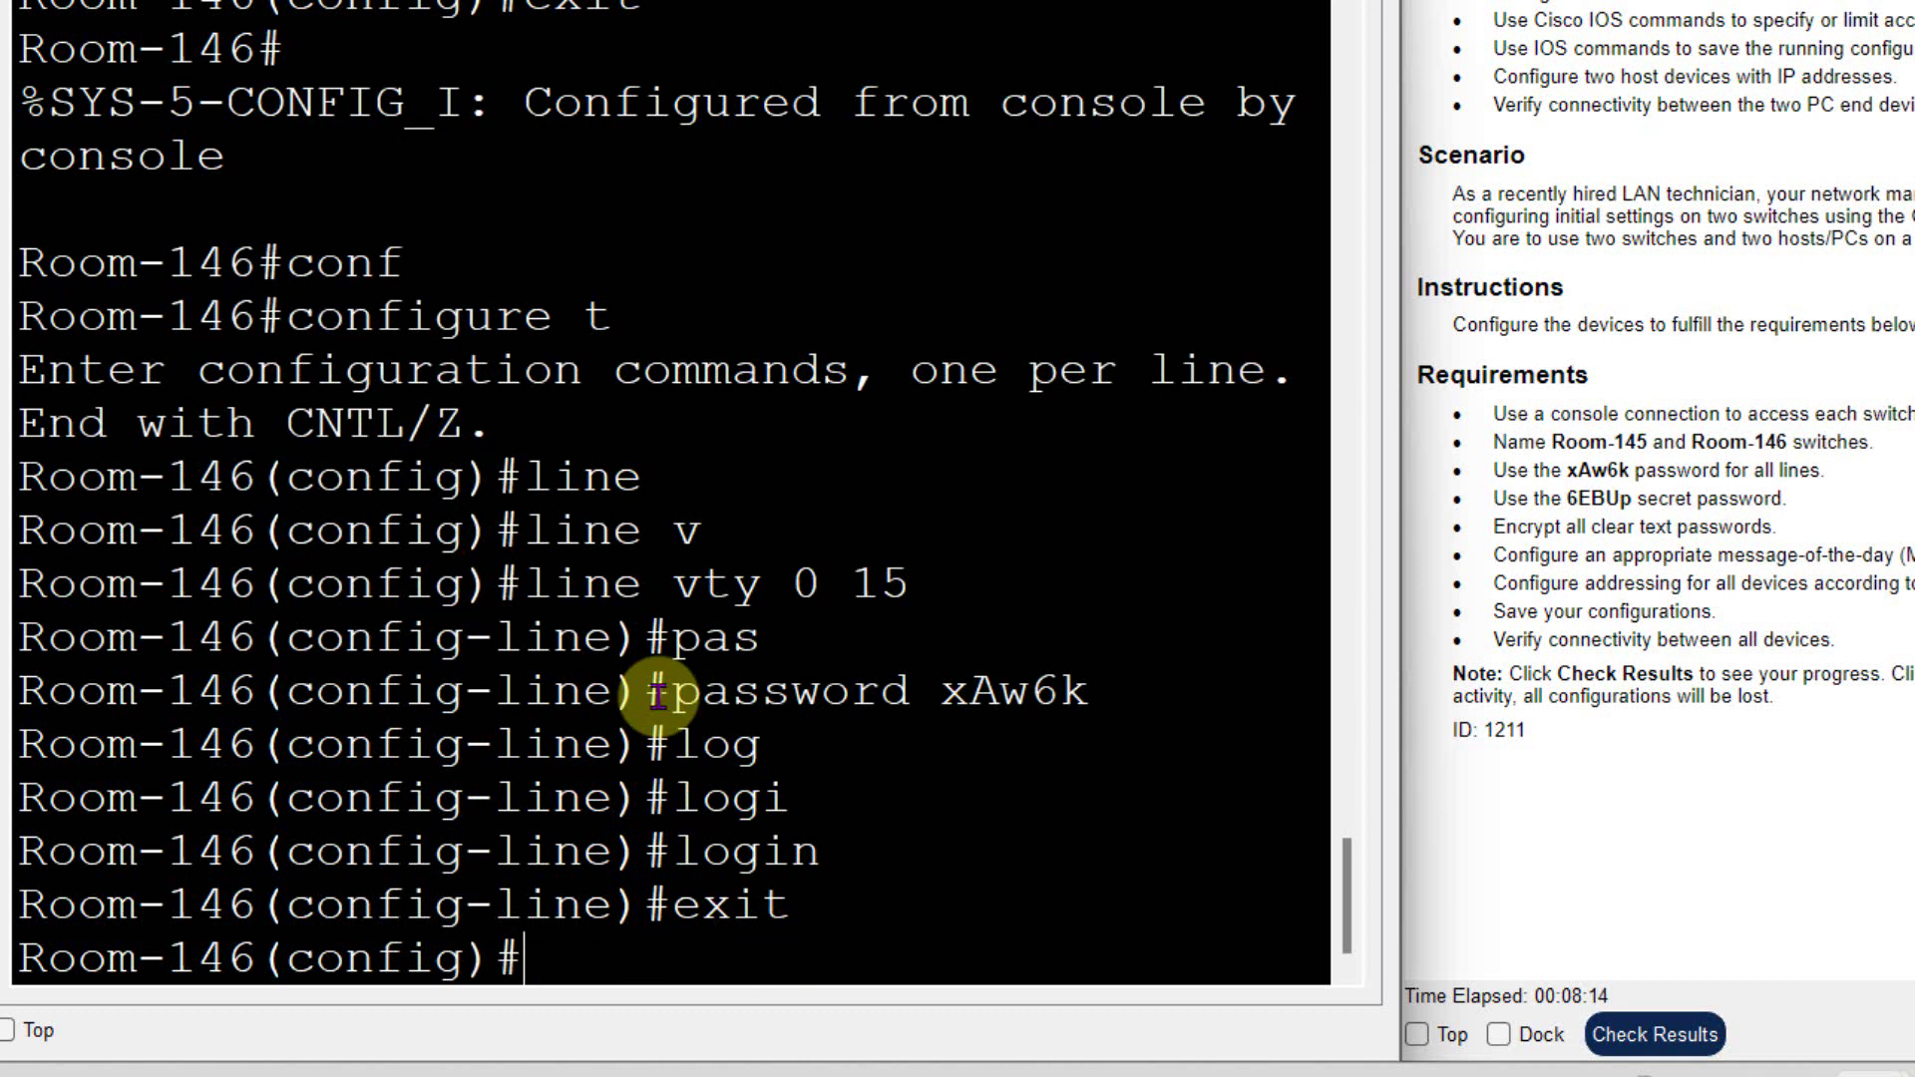
- Enable service password-encryption
type("awr")
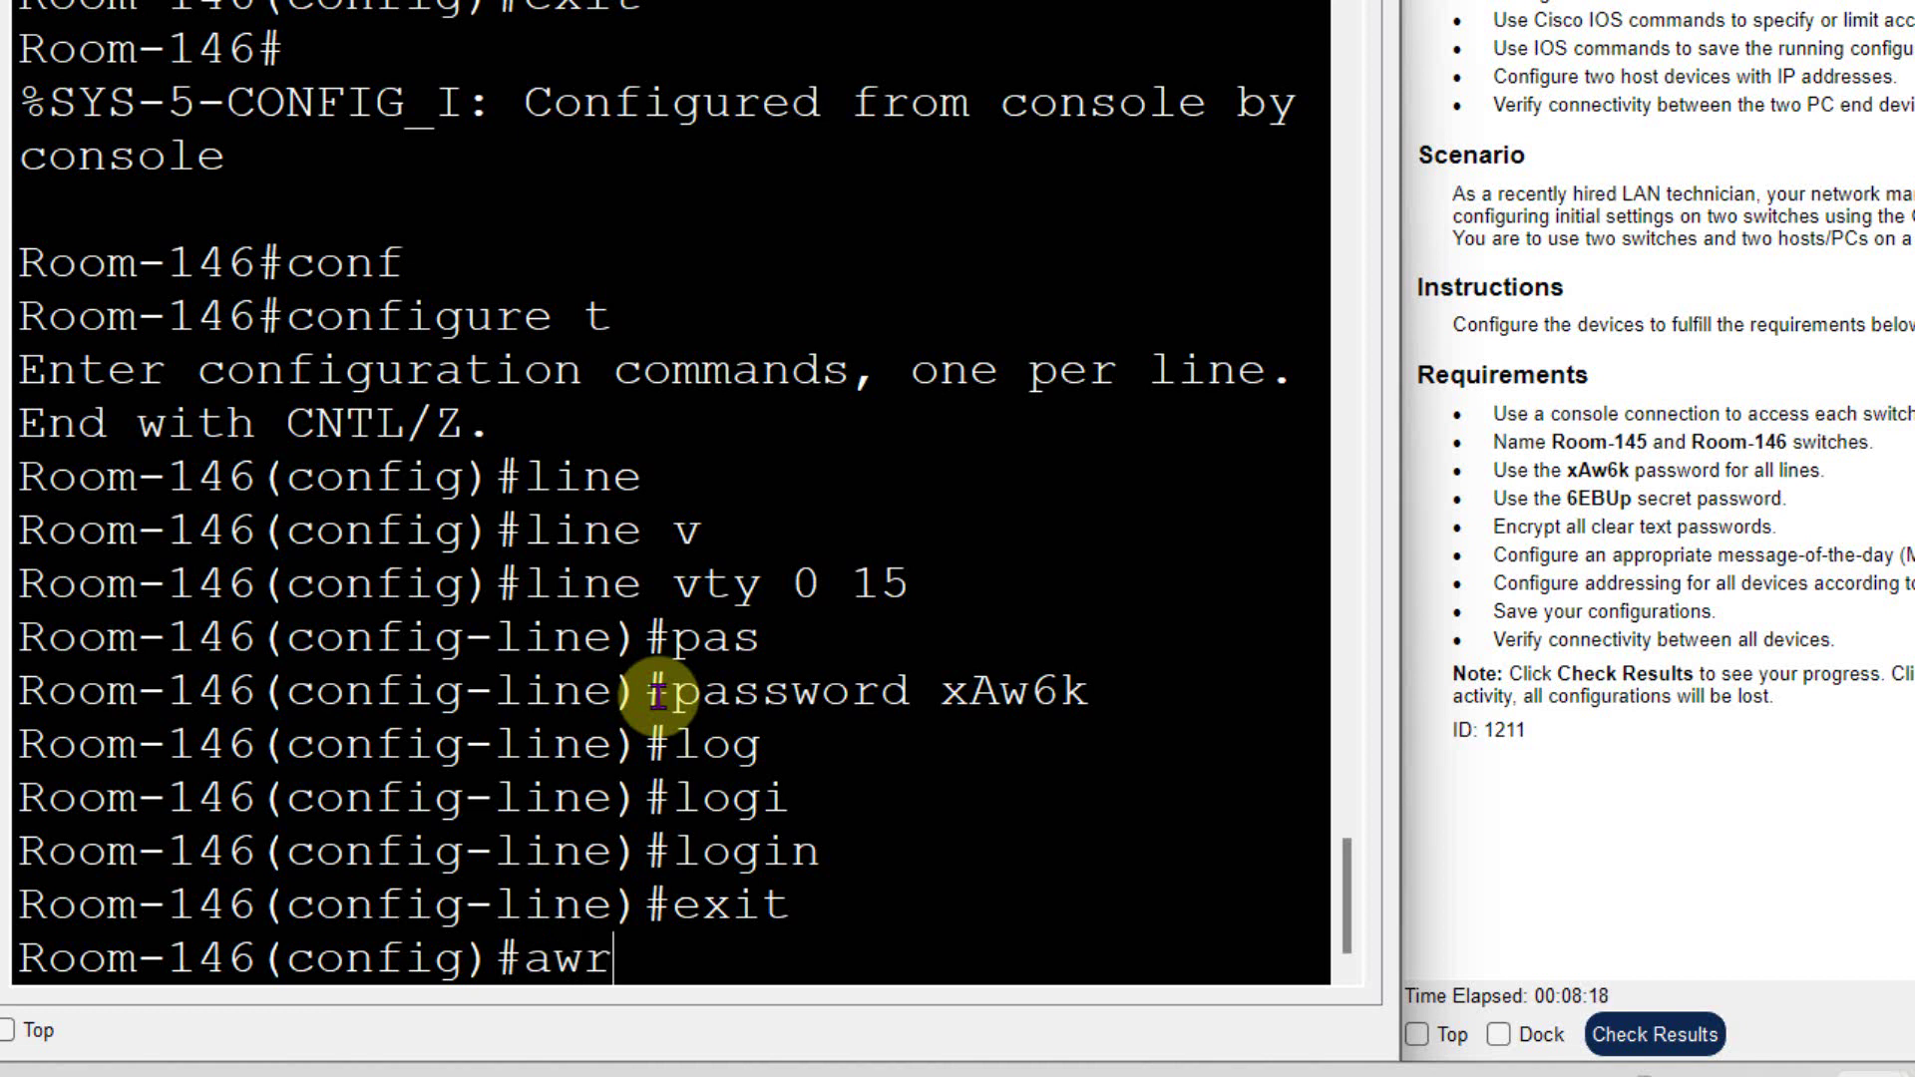
key("Tab")
key("BackSpace")
key("BackSpace")
key("BackSpace")
type("ser")
key("Tab")
type("pas")
key("Tab")
key("Return")
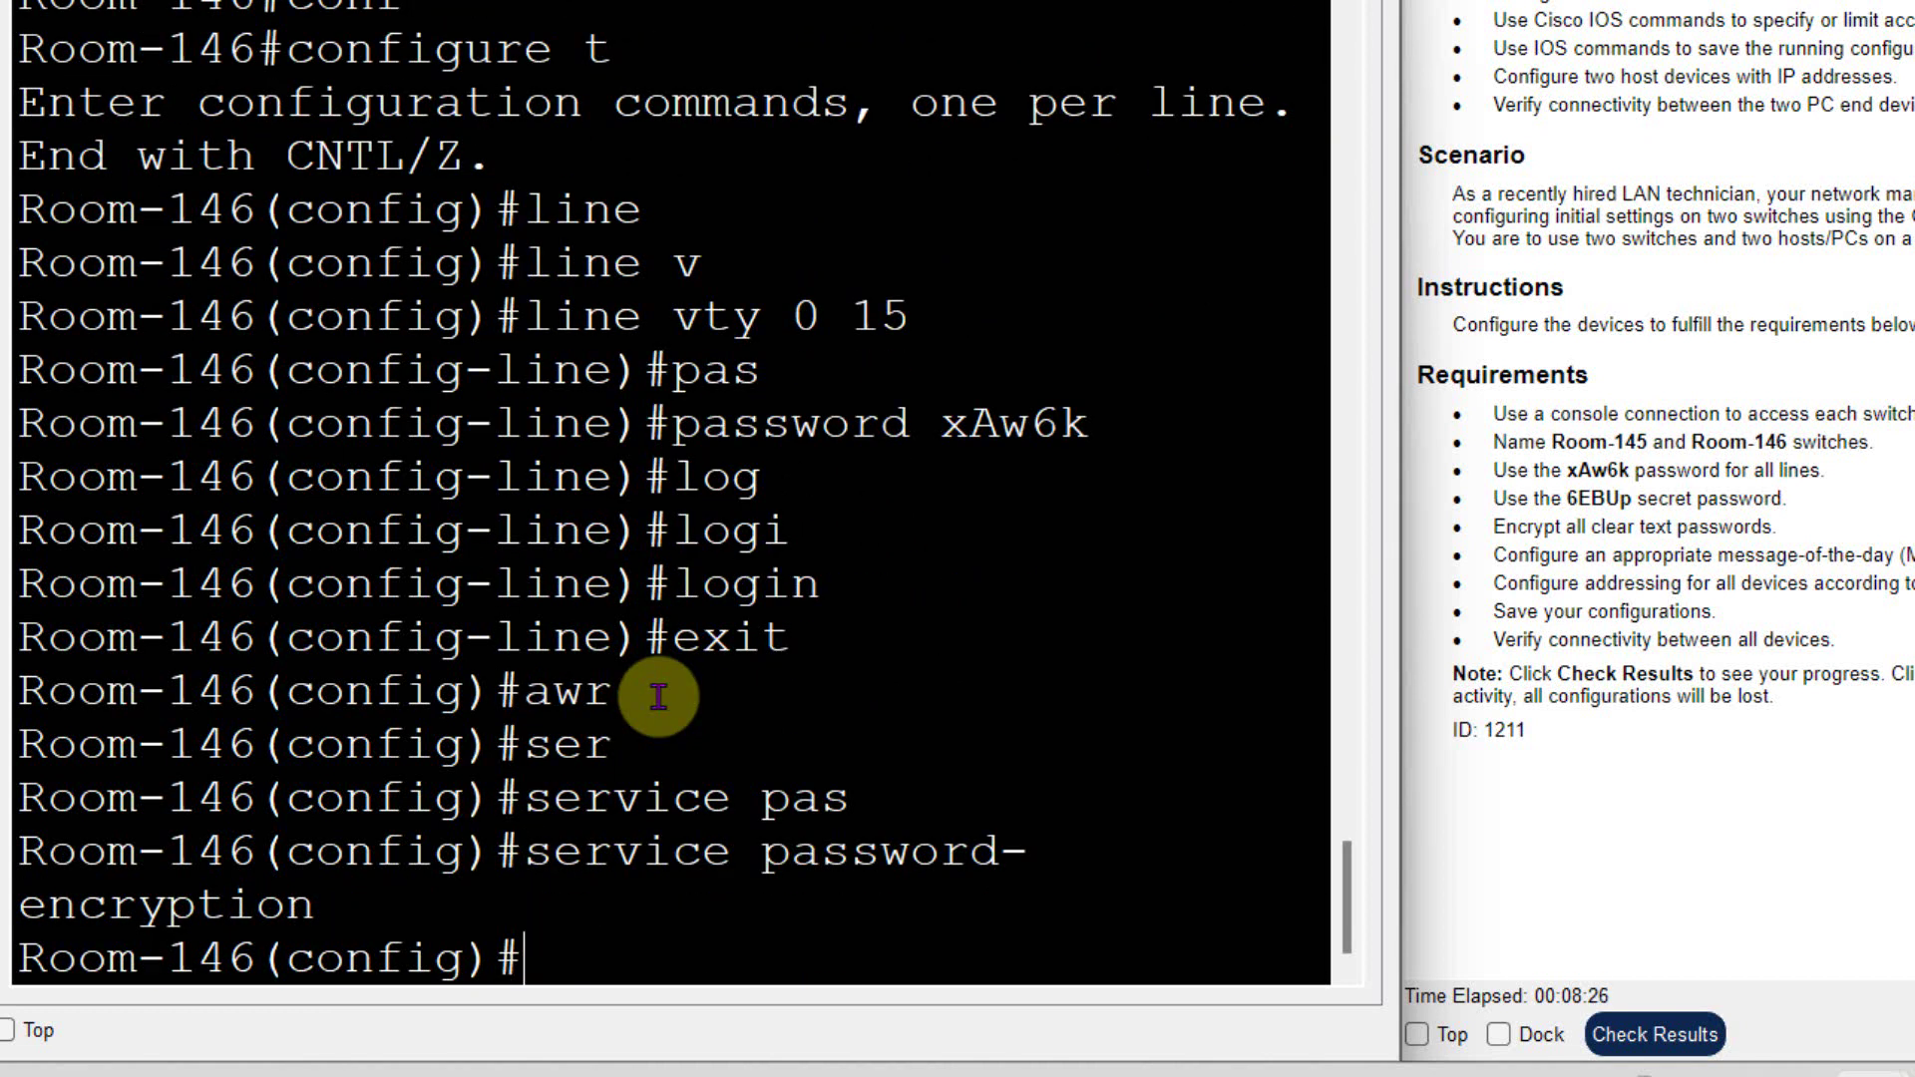
- Set the MOTD banner to "Authorized access only" and exit configuration mode
type("ban")
key("Tab")
type("mo")
key("Tab")
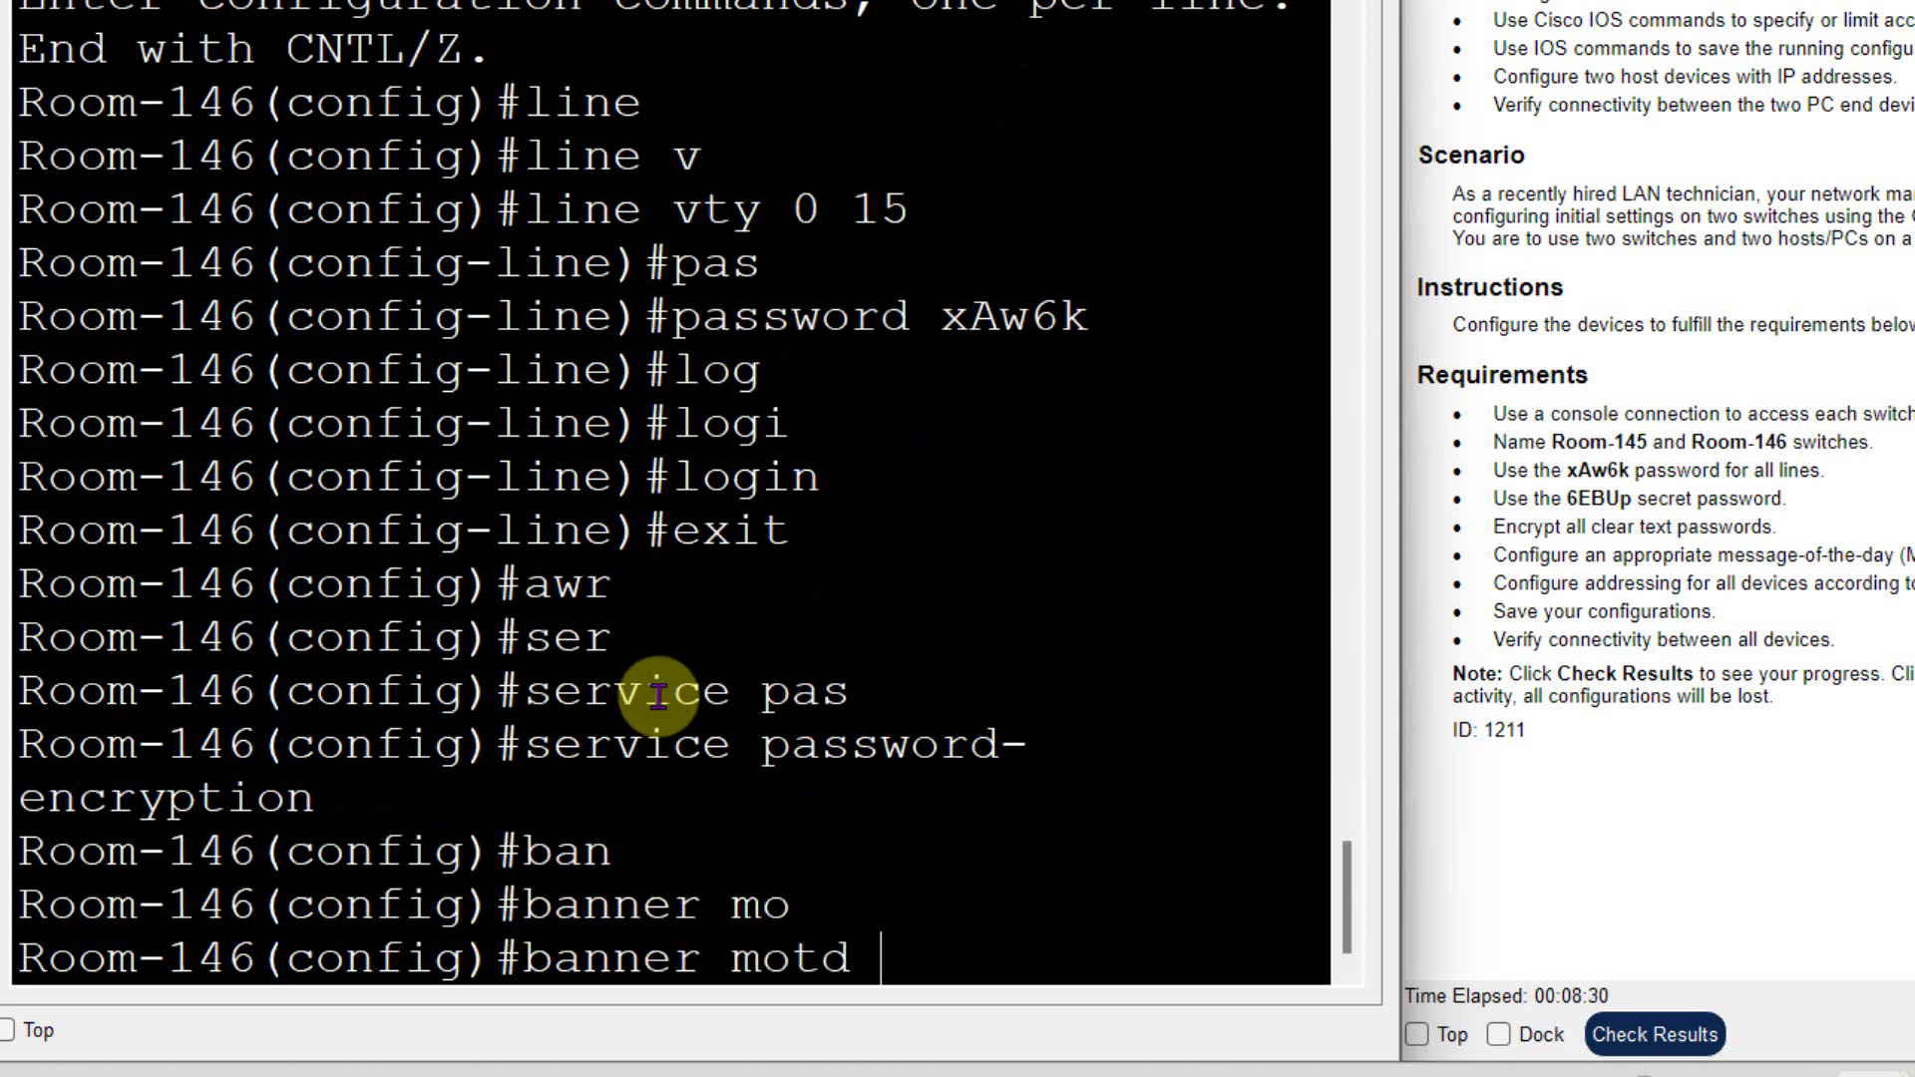
type("\"\"Authorized access only")
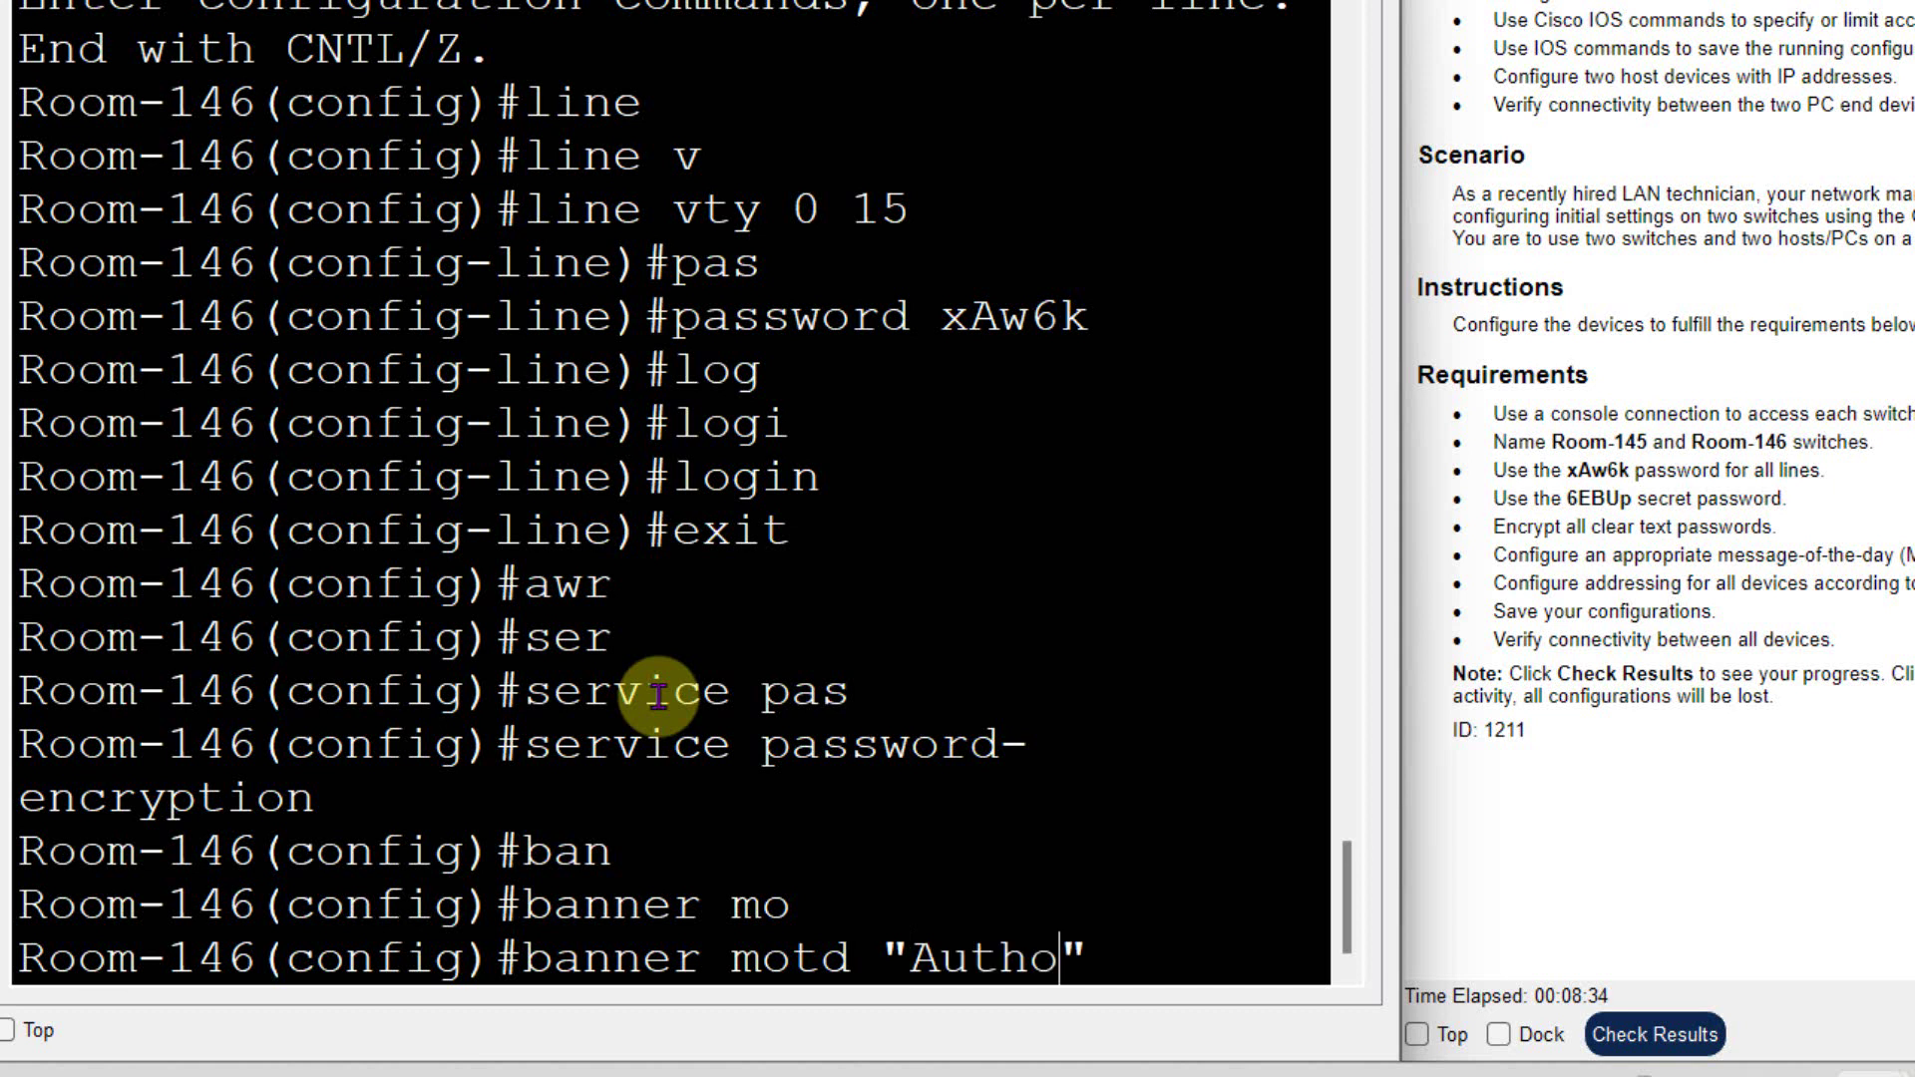
key("Return")
type("exit")
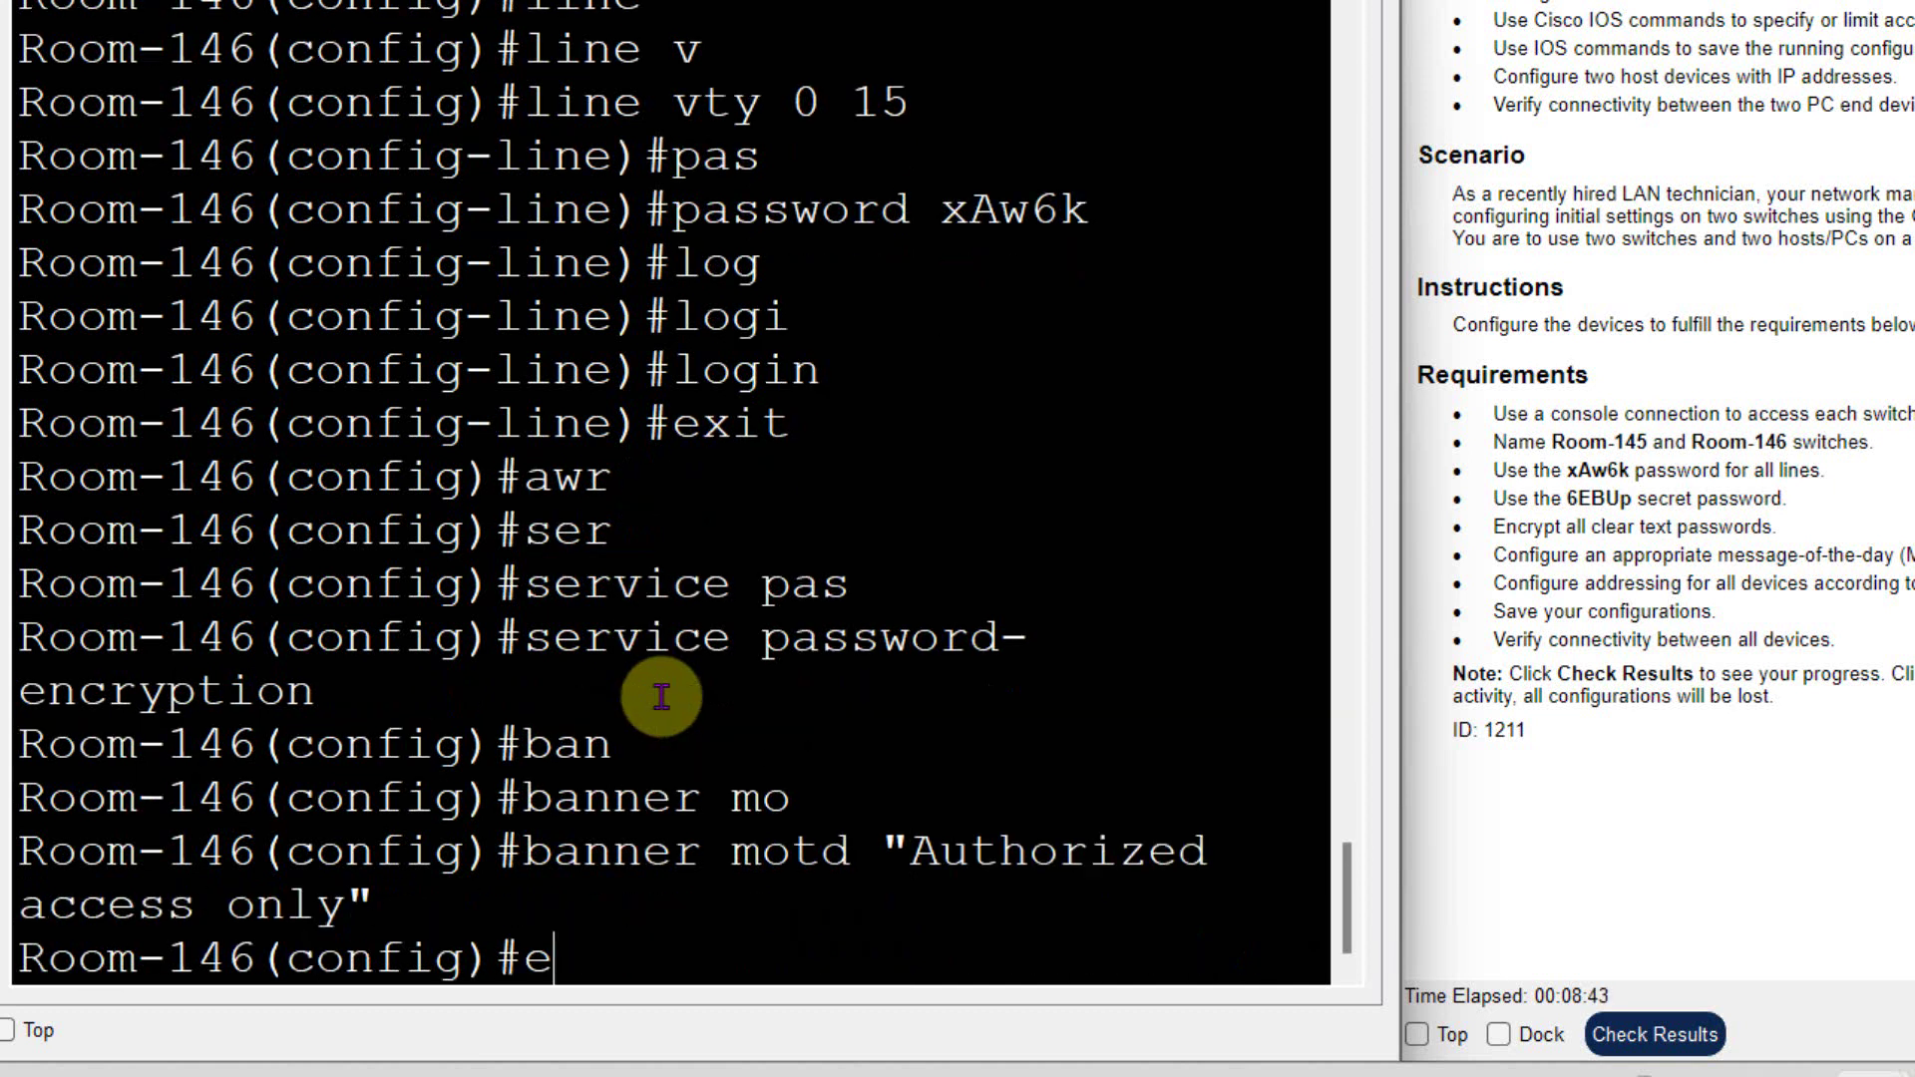
key("Return")
key("Return")
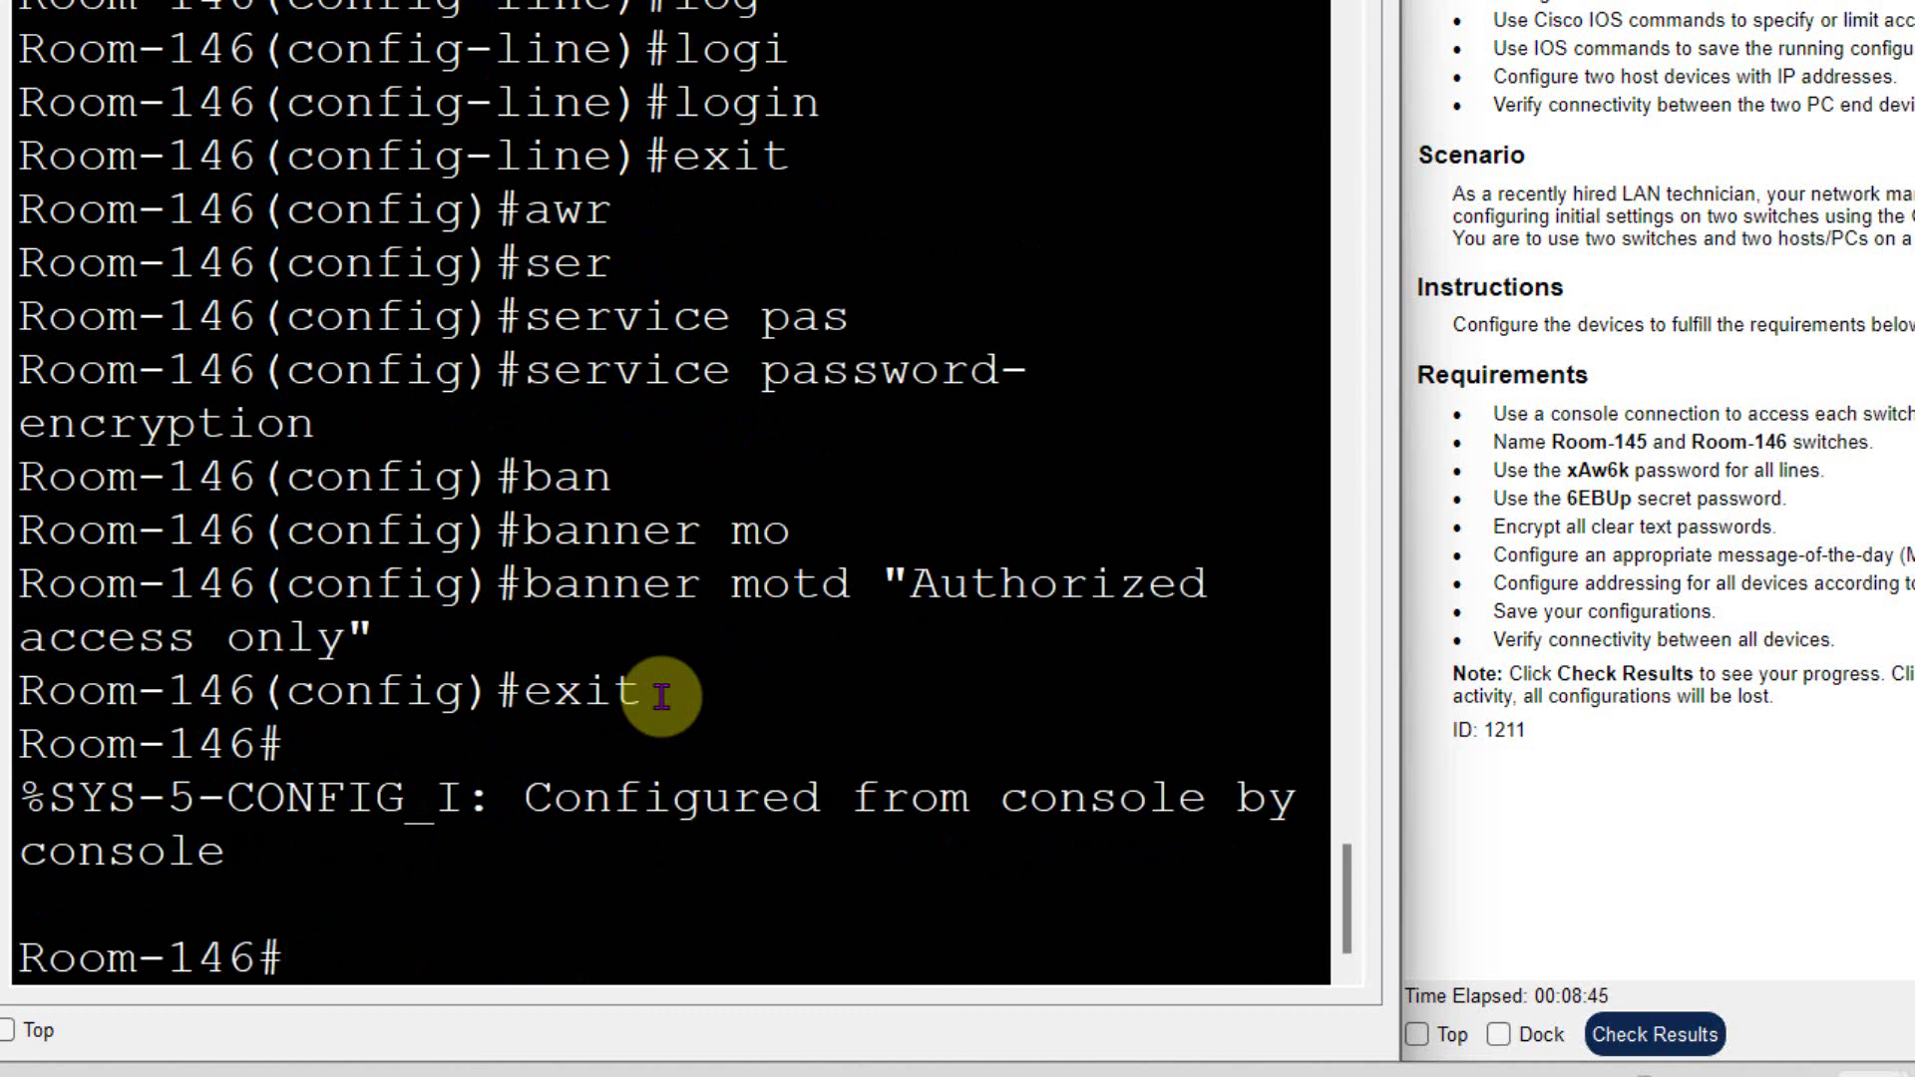
- Save running-config to startup-config, accepting the default filename
type("copy")
key("Tab")
type("y")
key("BackSpace")
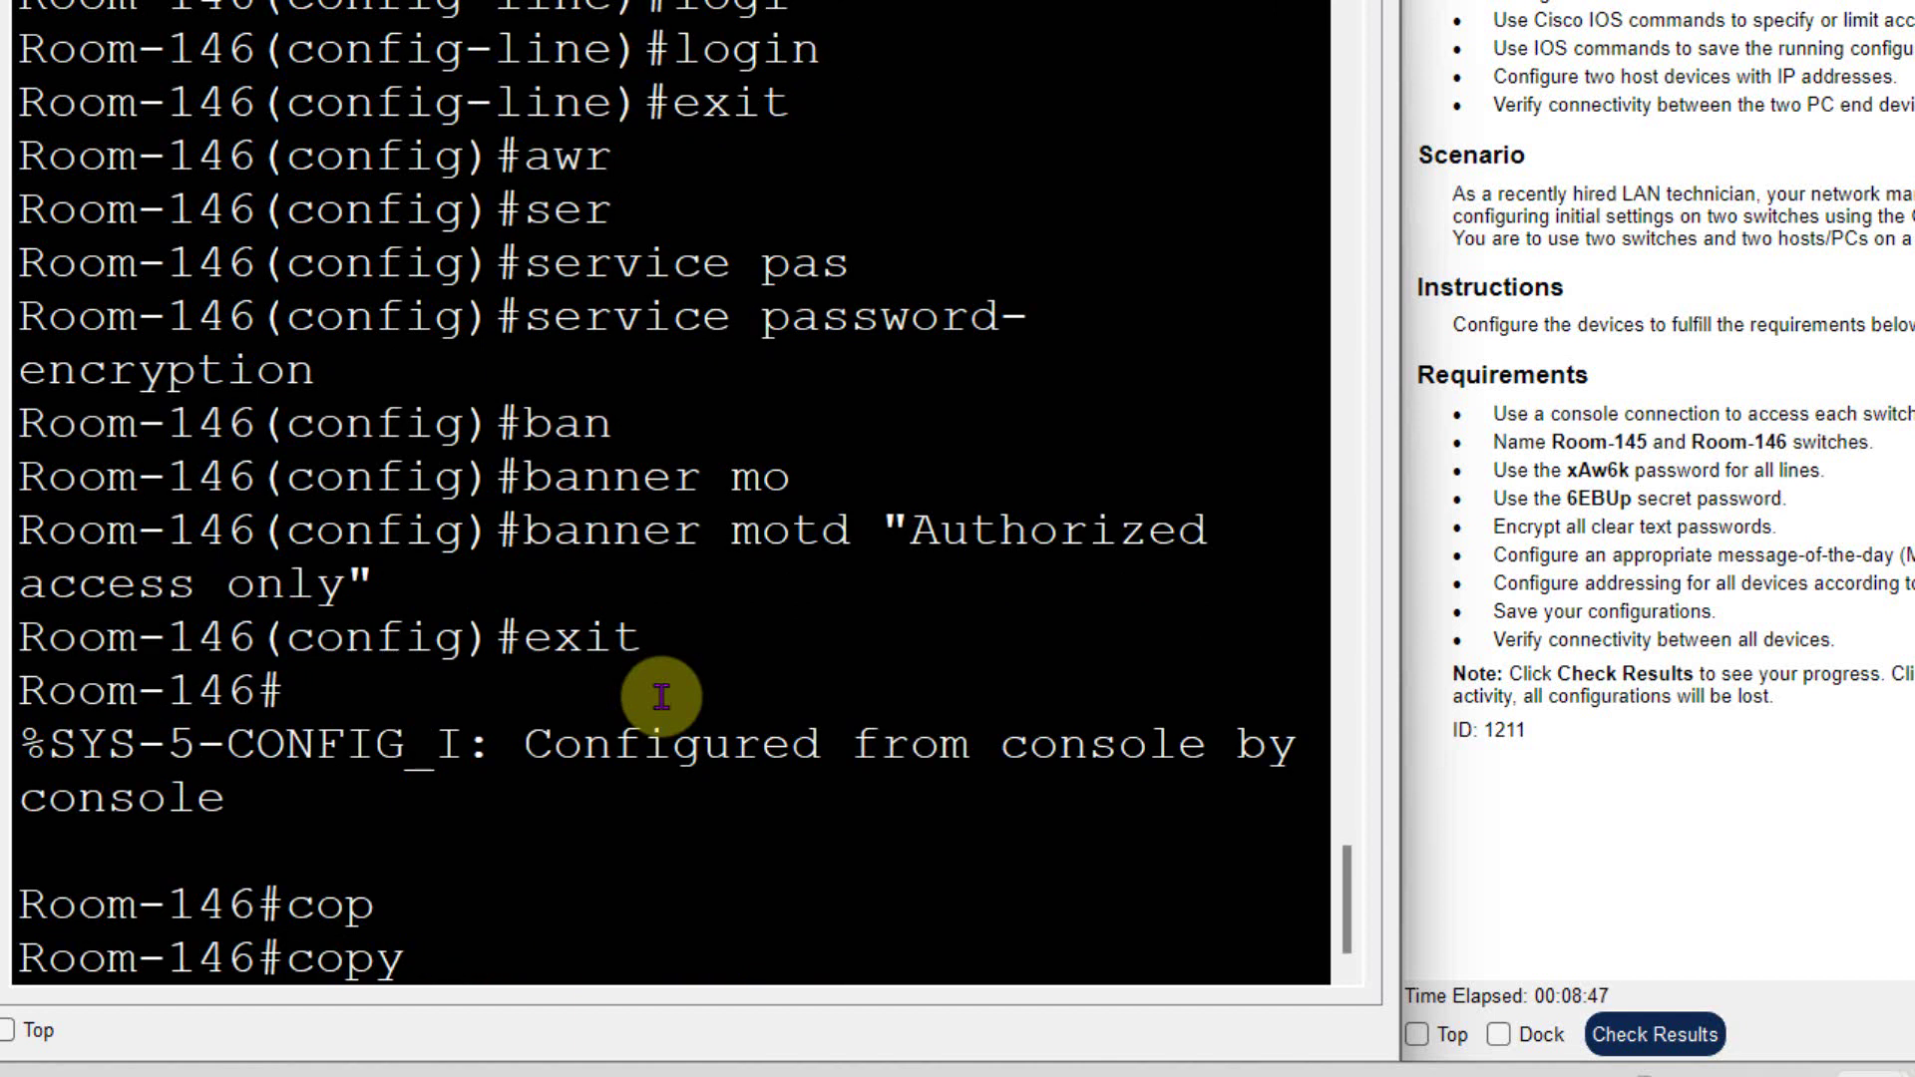
type("ru")
key("Tab")
type("st")
key("Tab")
key("Return")
key("Return")
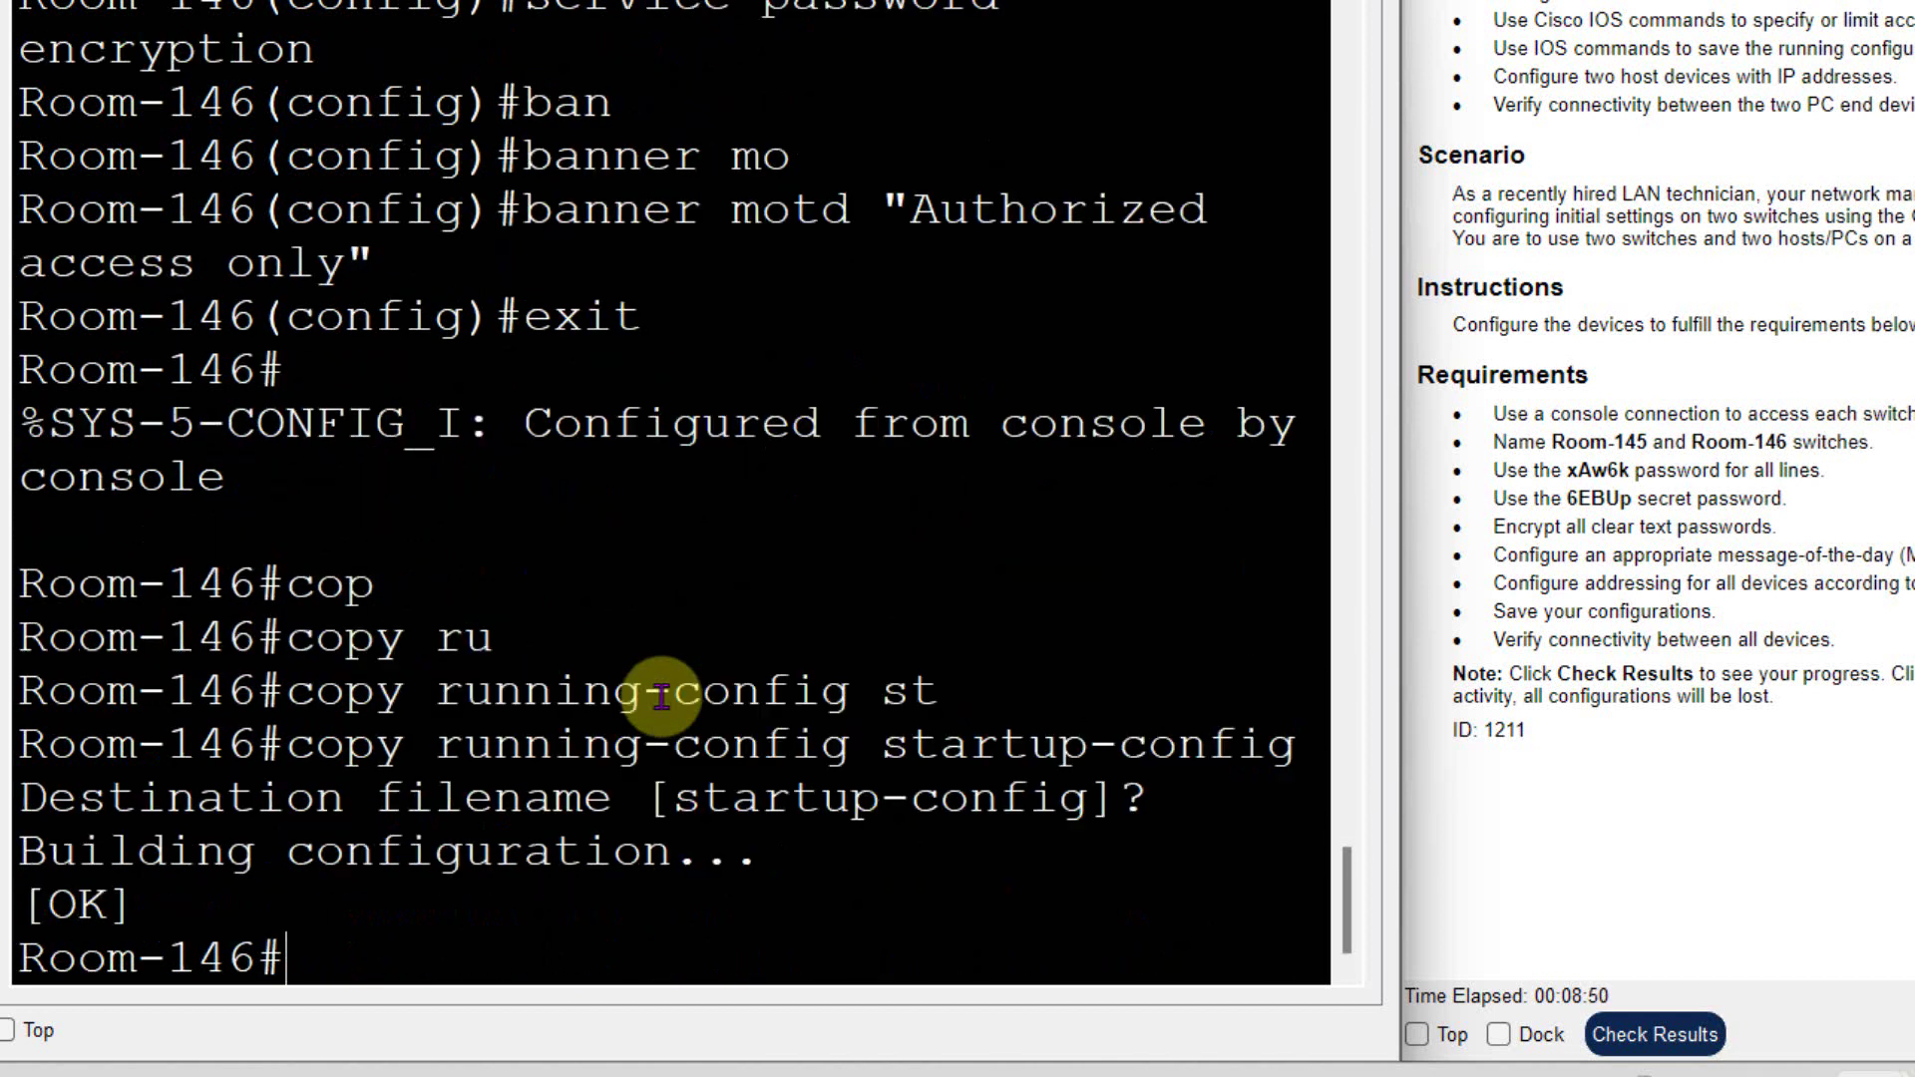
key("Return")
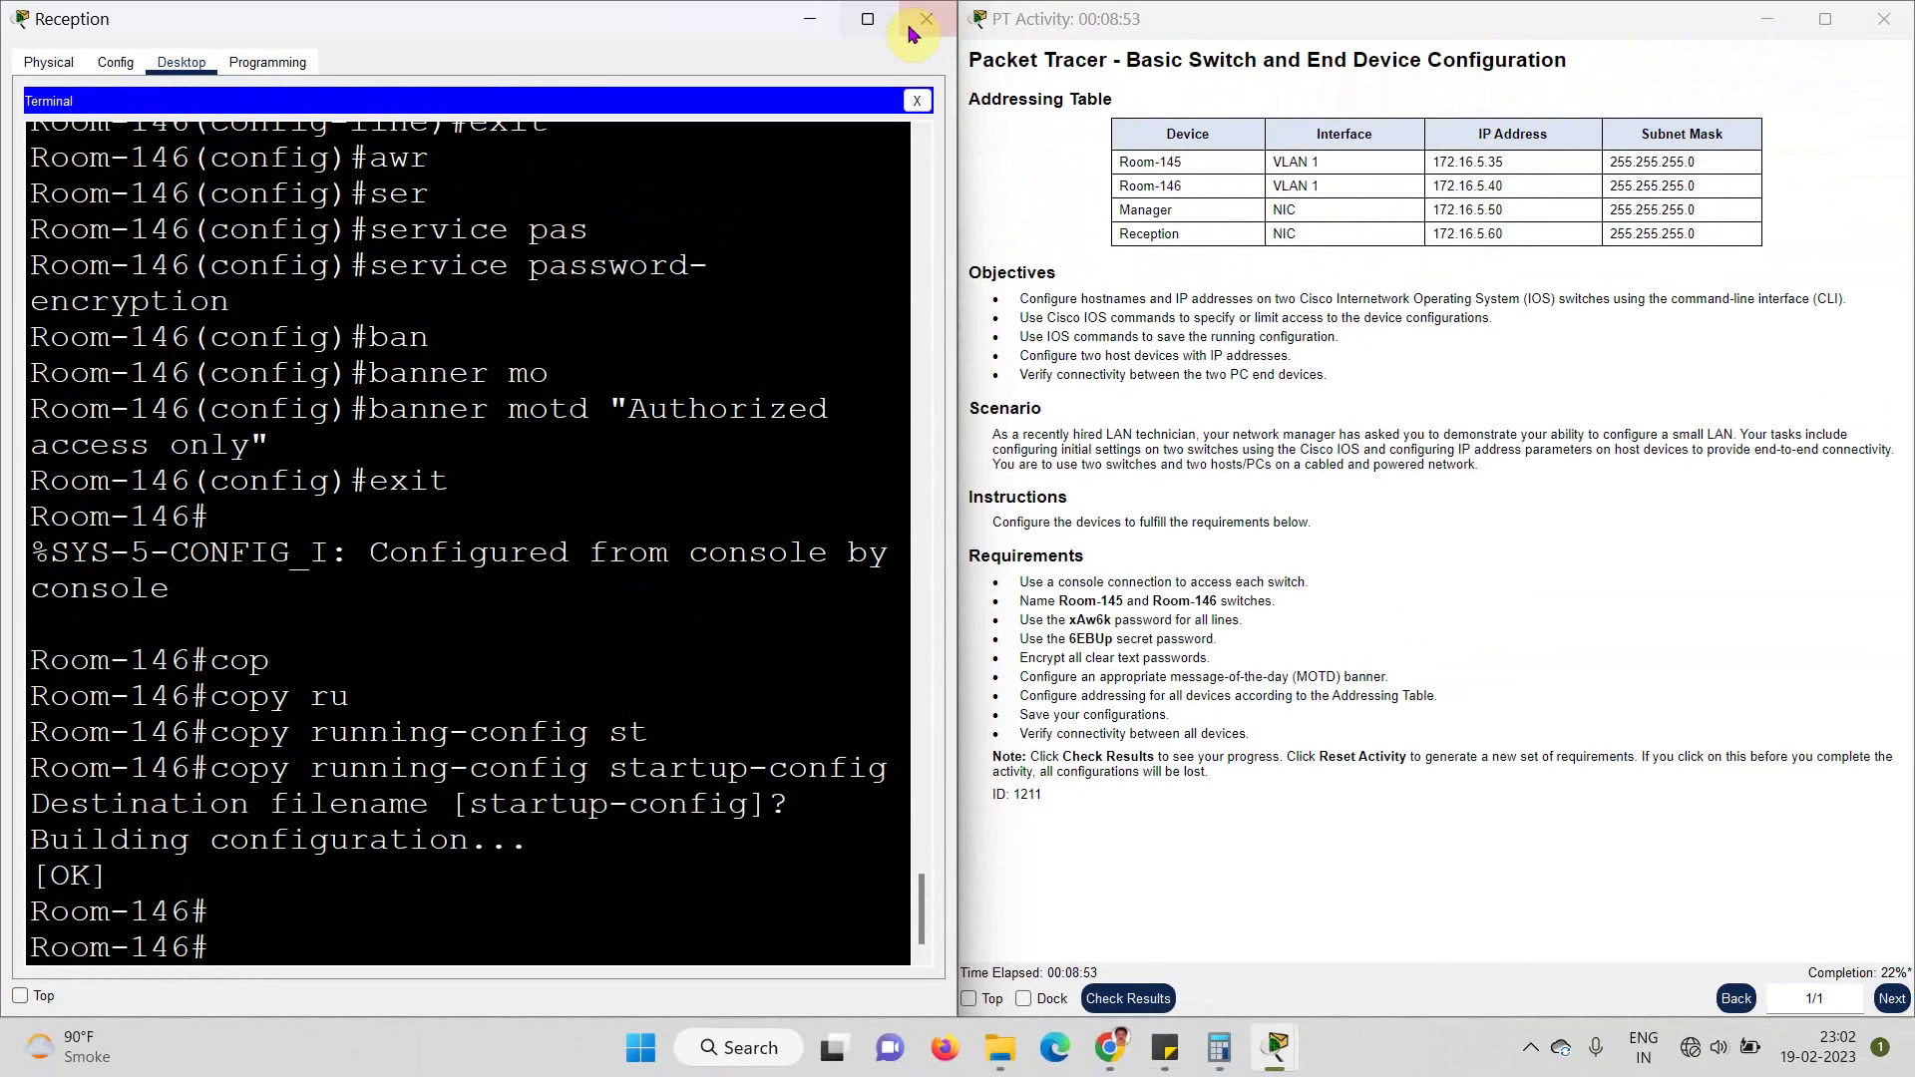
- Close the Reception window and mark the addressing requirement in the instructions
left_click(918, 27)
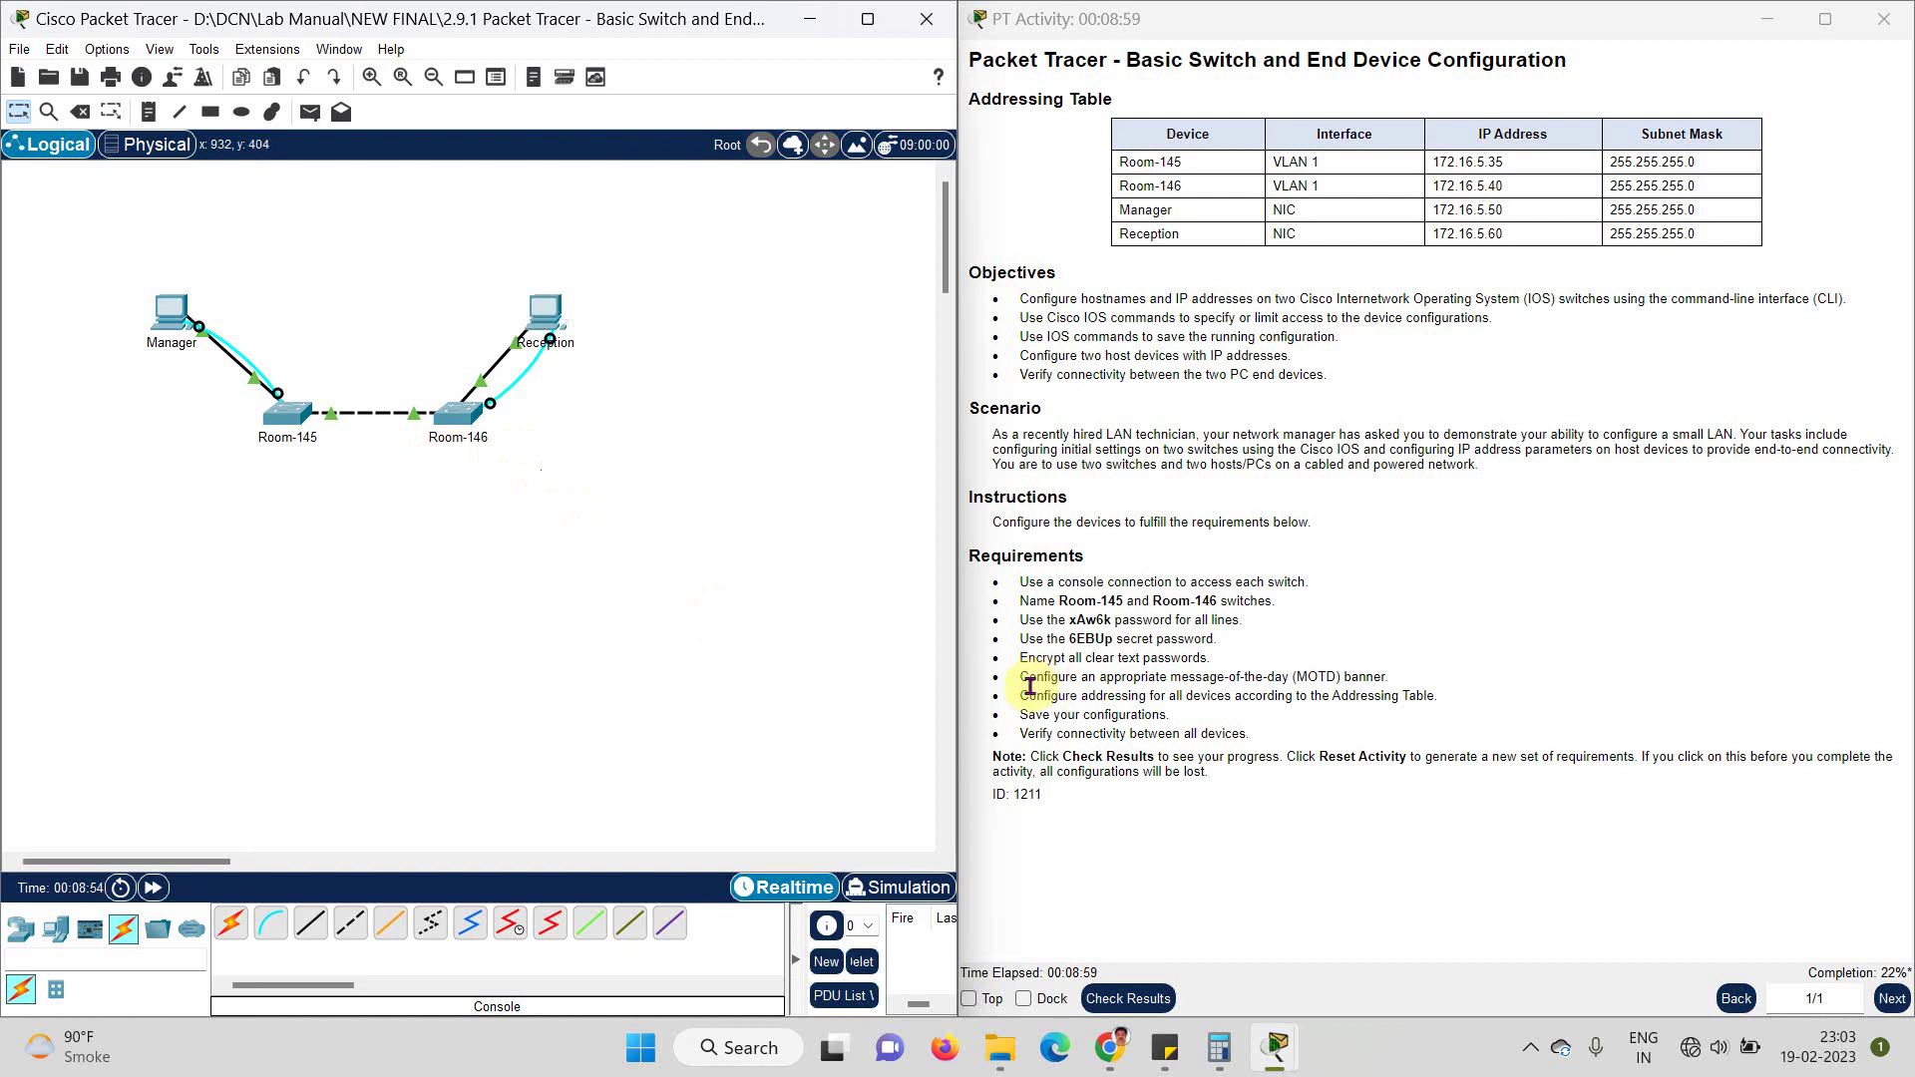
left_click_drag(1015, 695, 1456, 711)
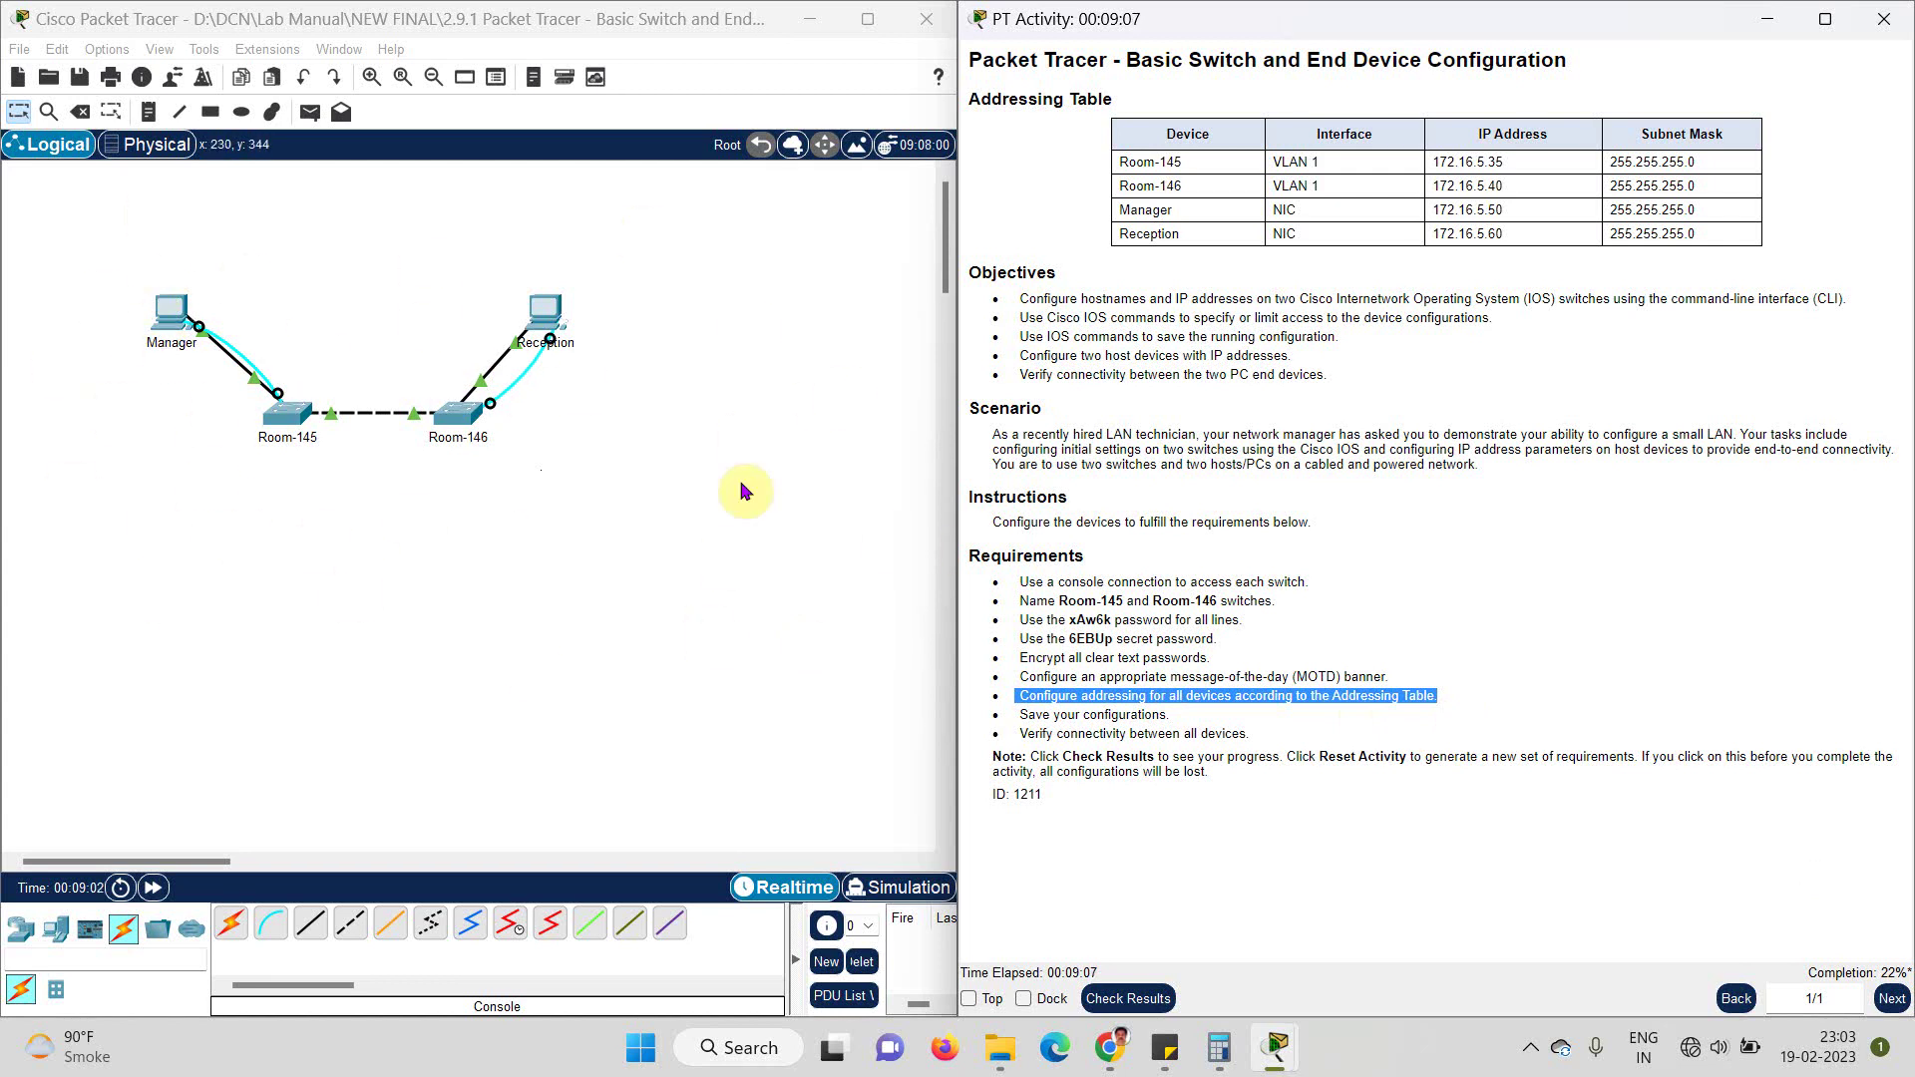
left_click(812, 798)
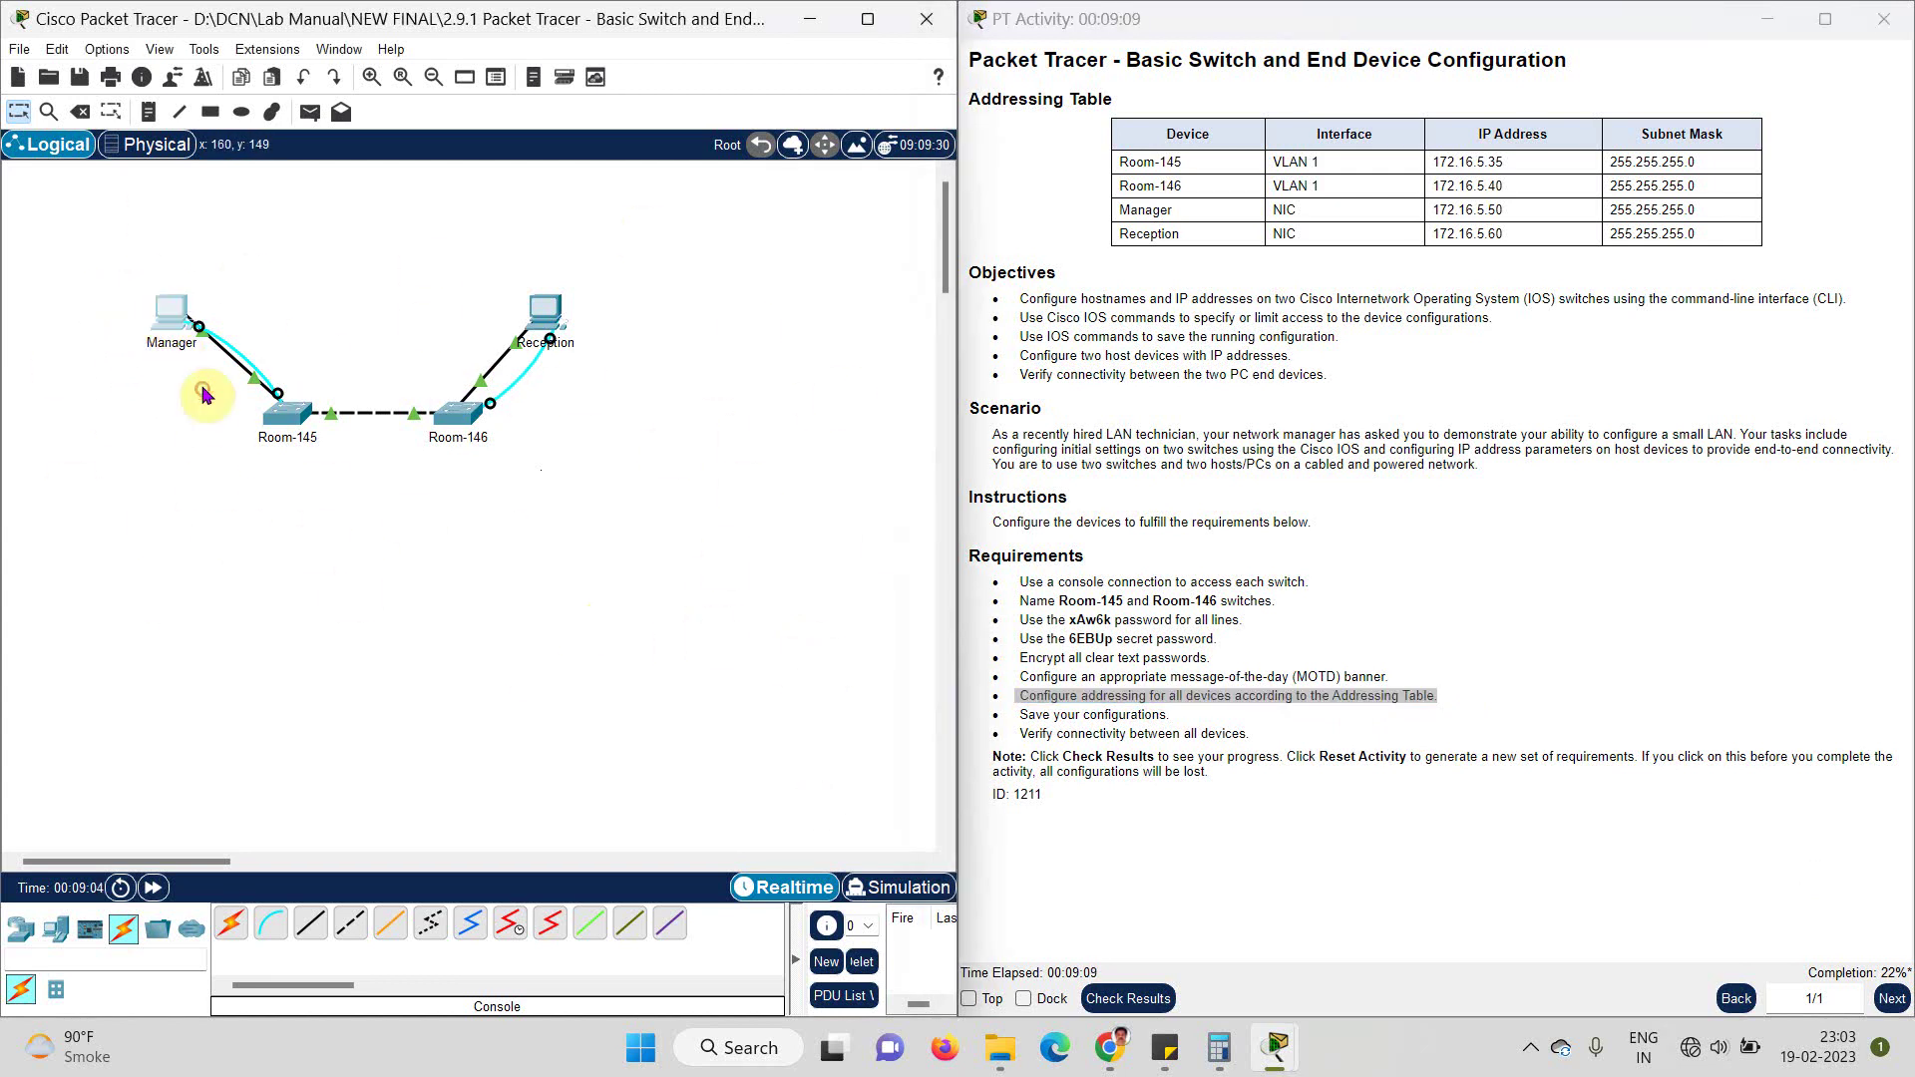
- Give the Manager PC IPv4 172.16.5.50 with mask 255.255.255.0
left_click(172, 312)
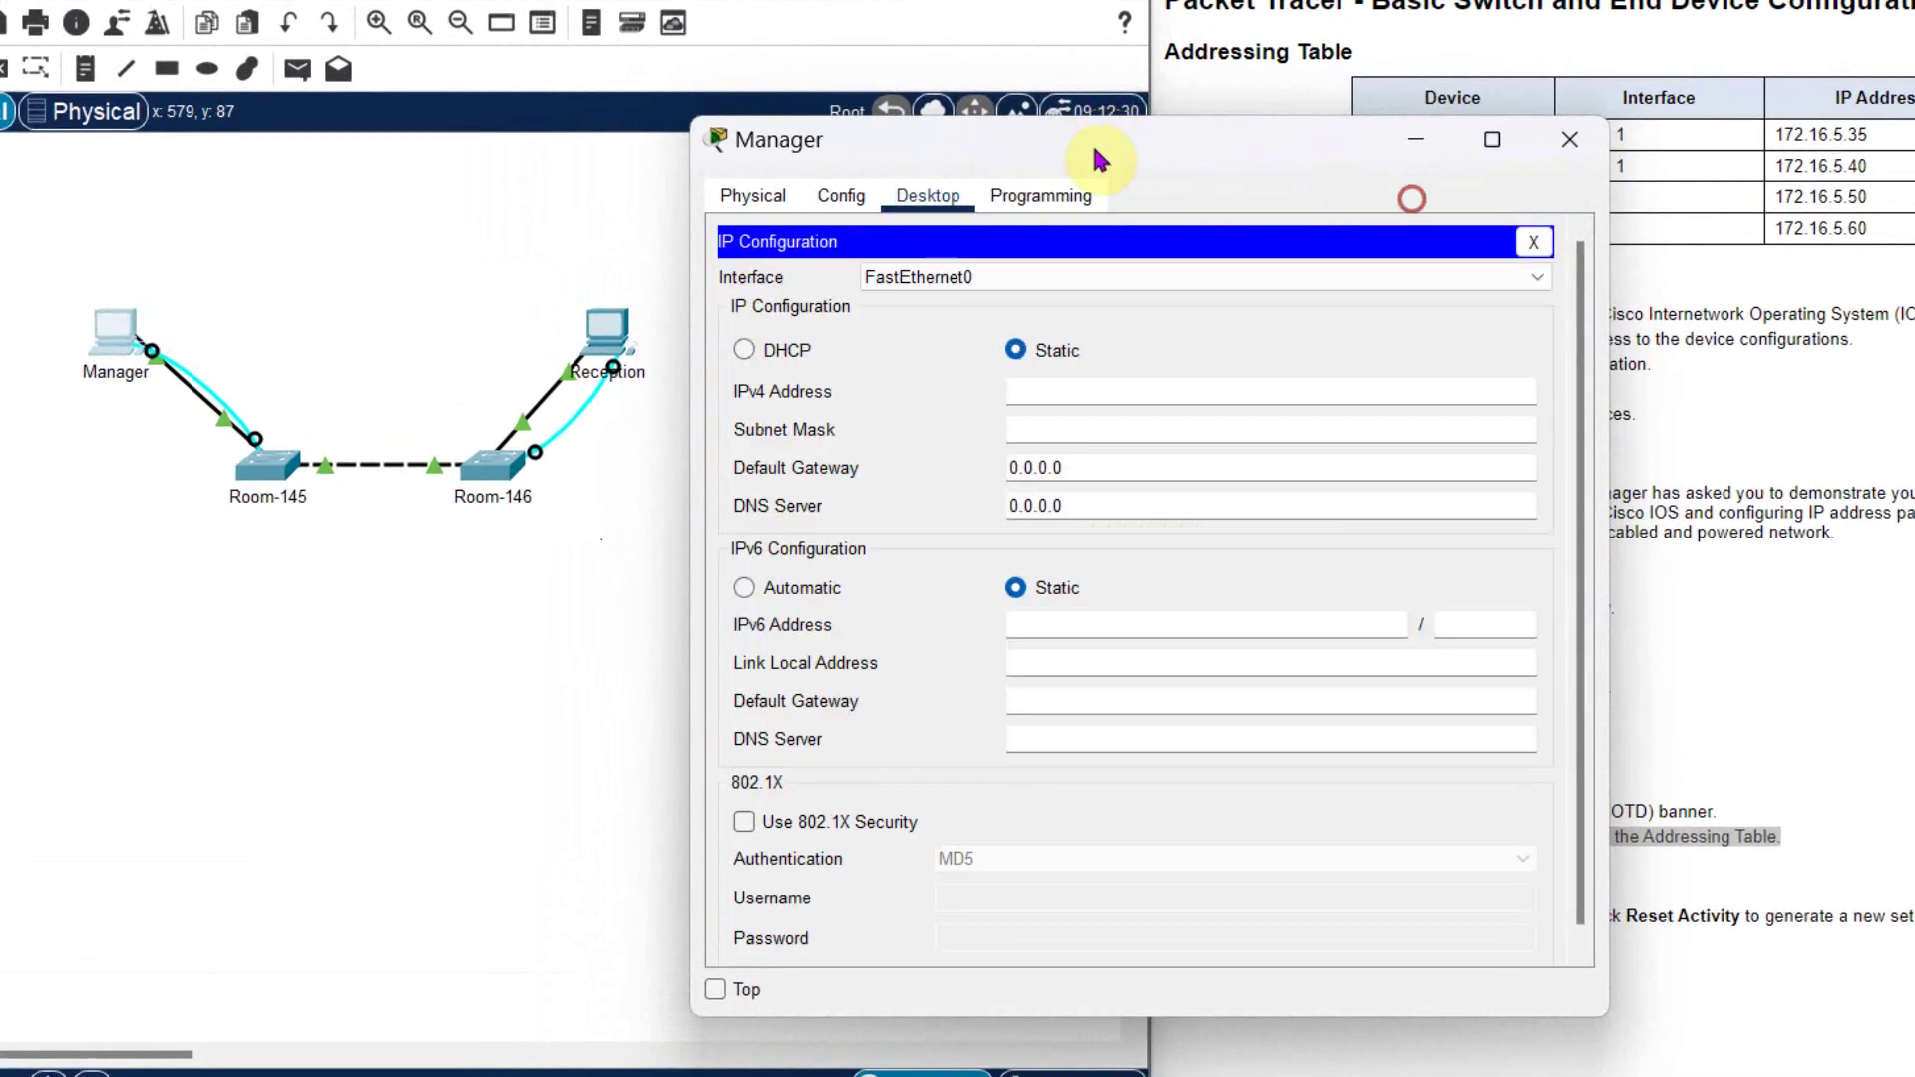
left_click_drag(1098, 158, 586, 85)
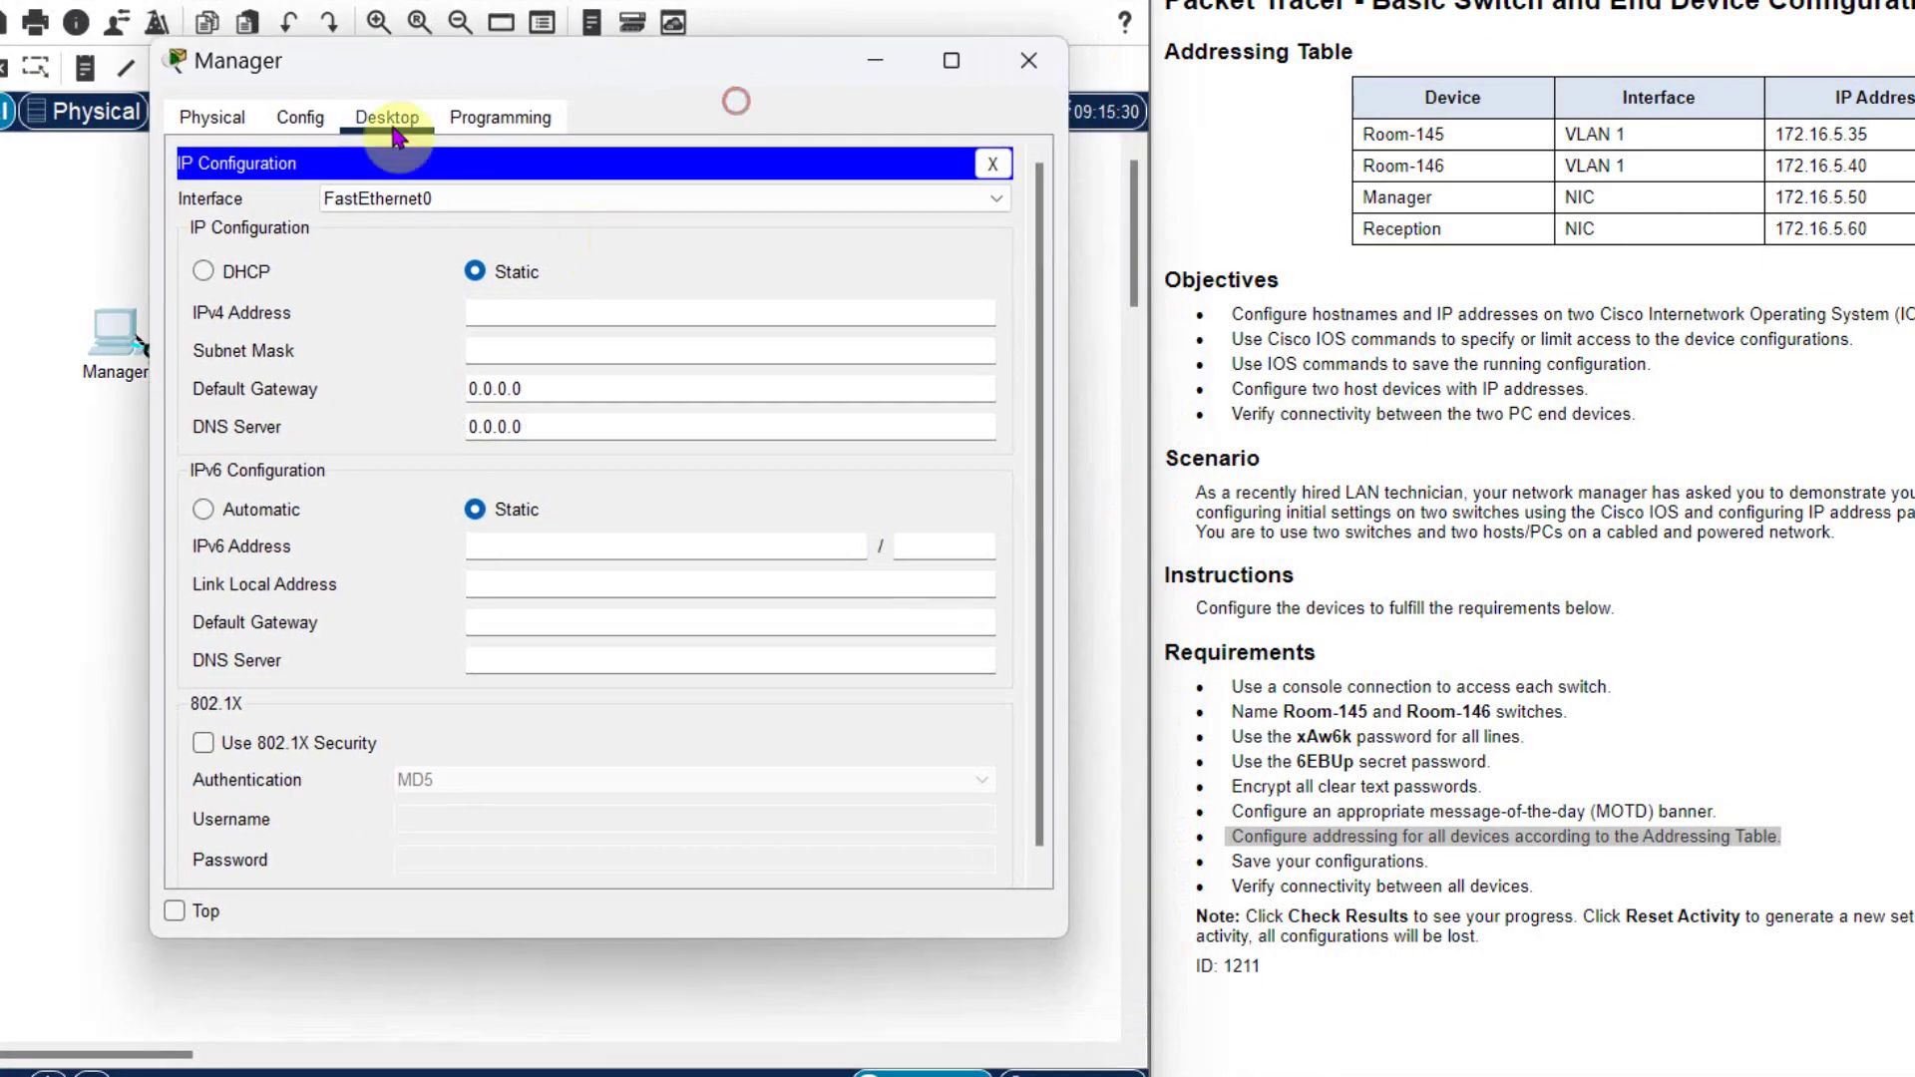
left_click(472, 312)
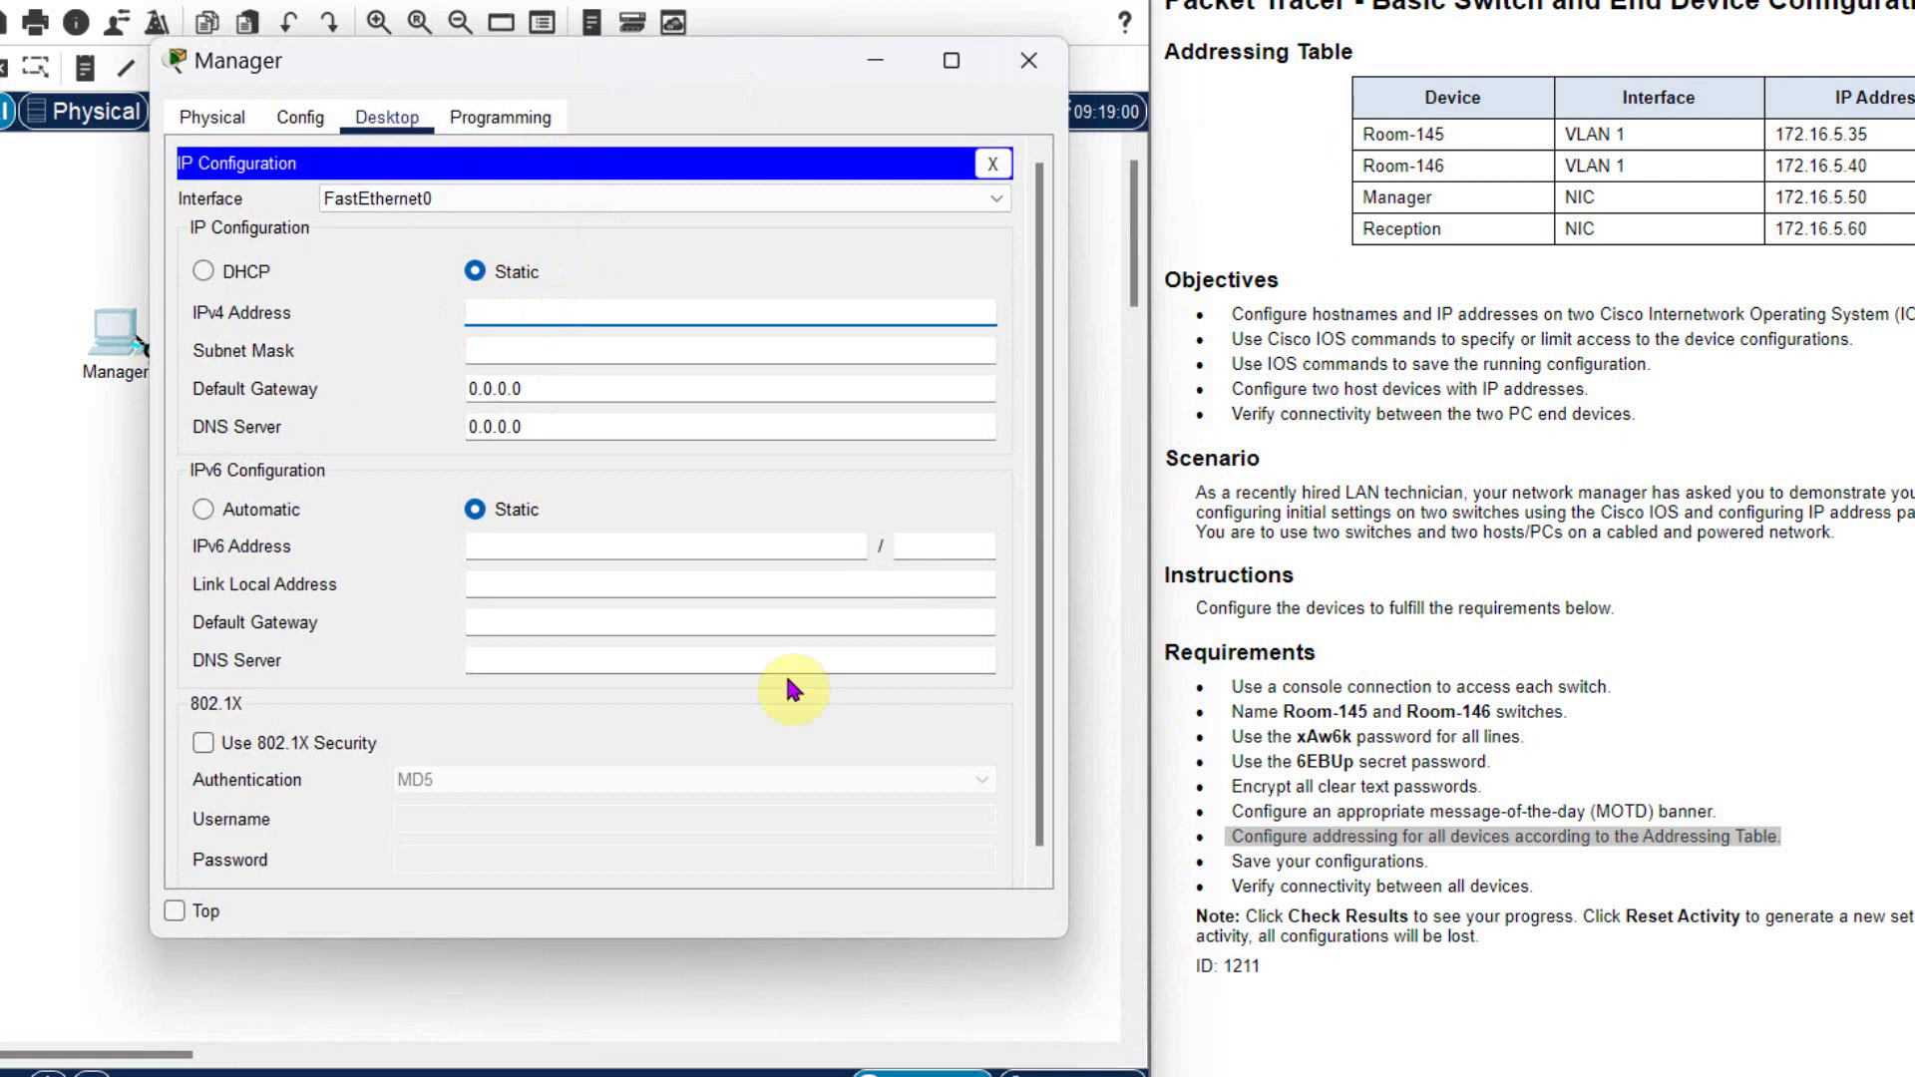
type("172.16.5.50")
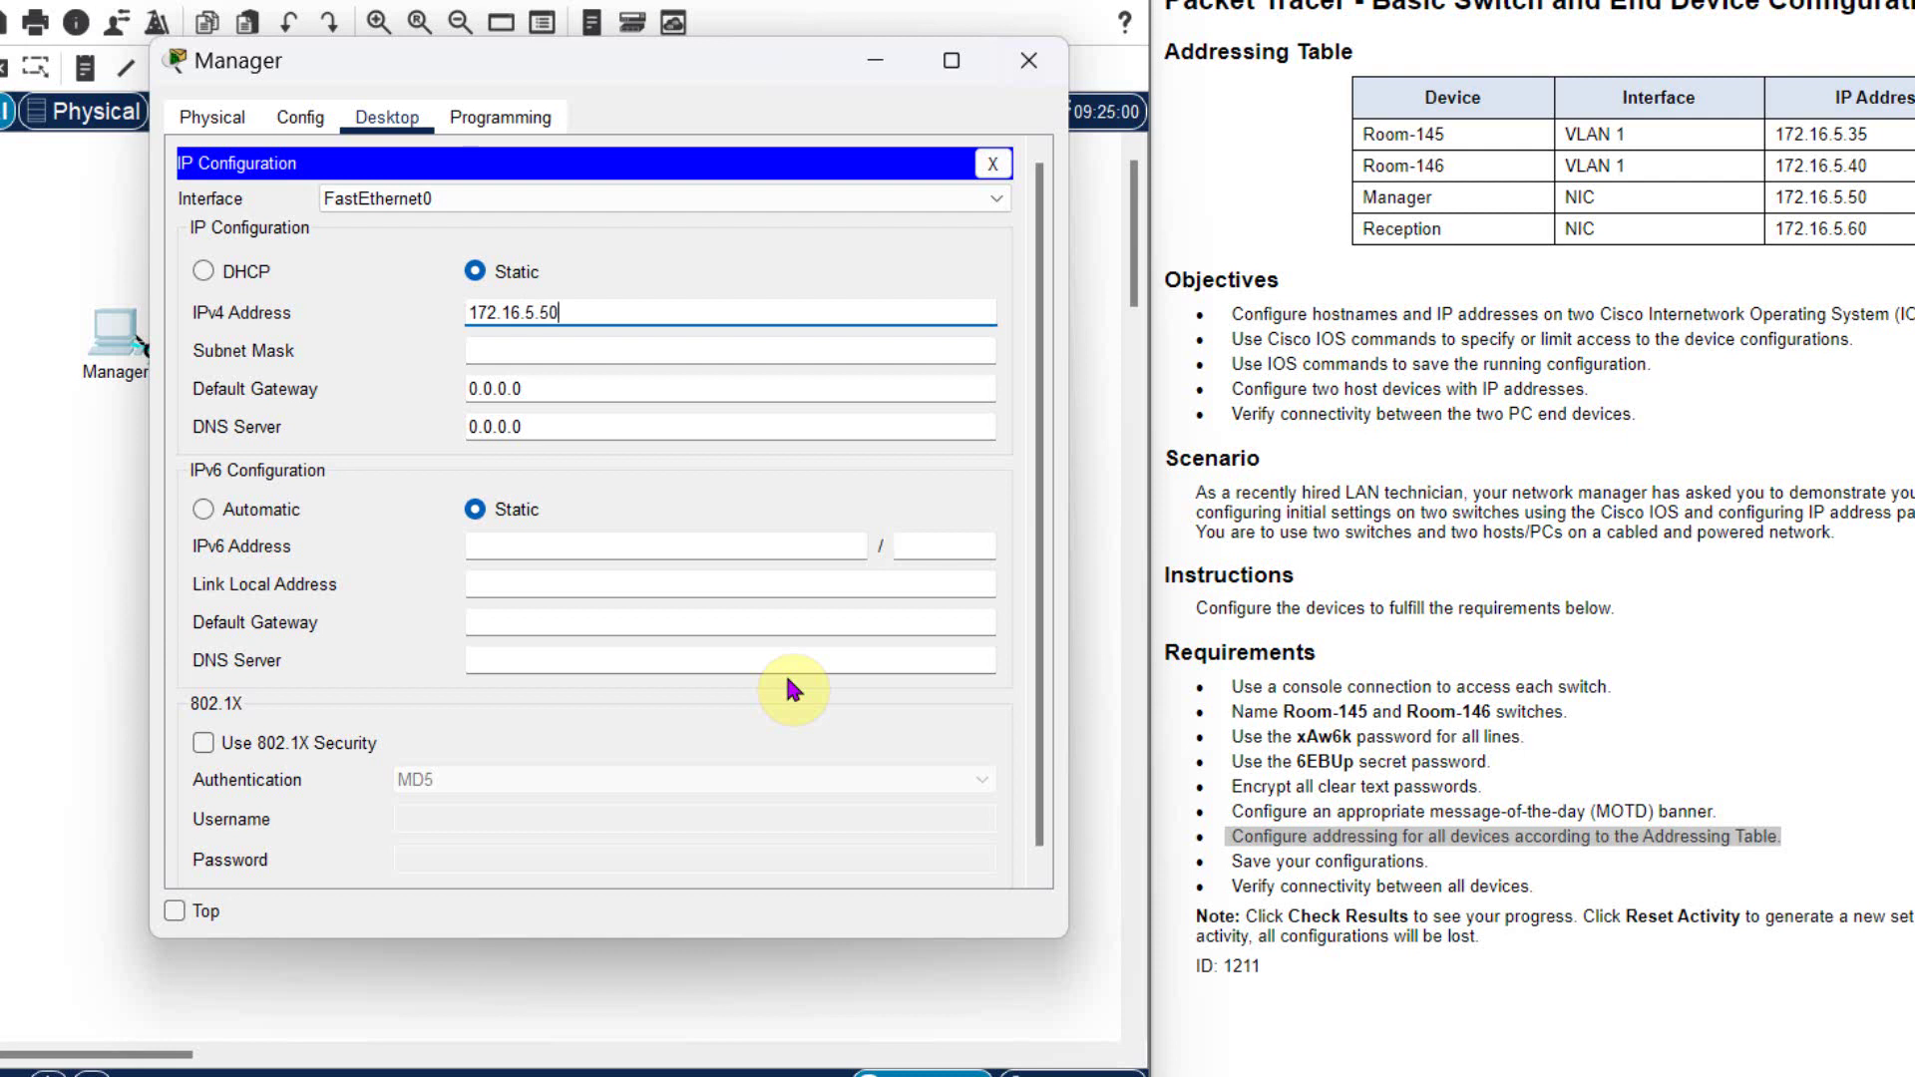
key("Tab")
type("2")
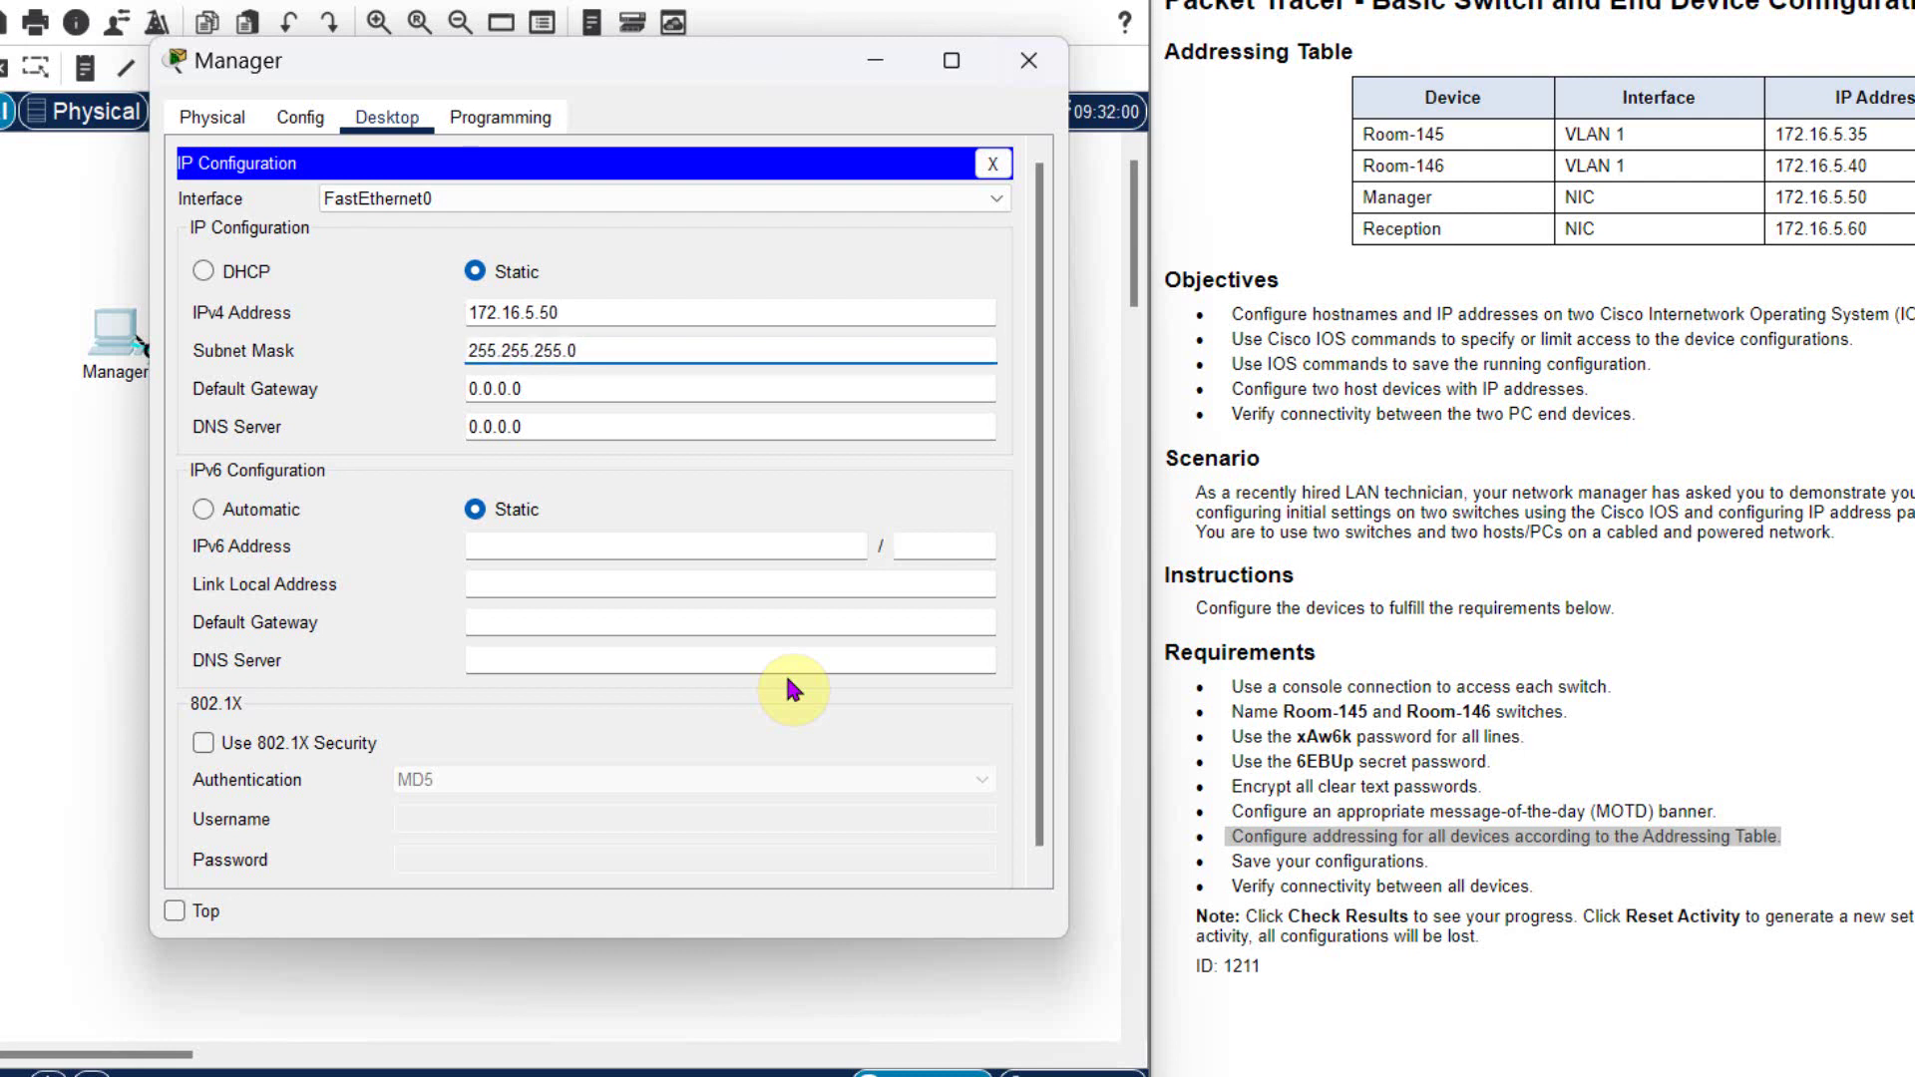
left_click(1029, 60)
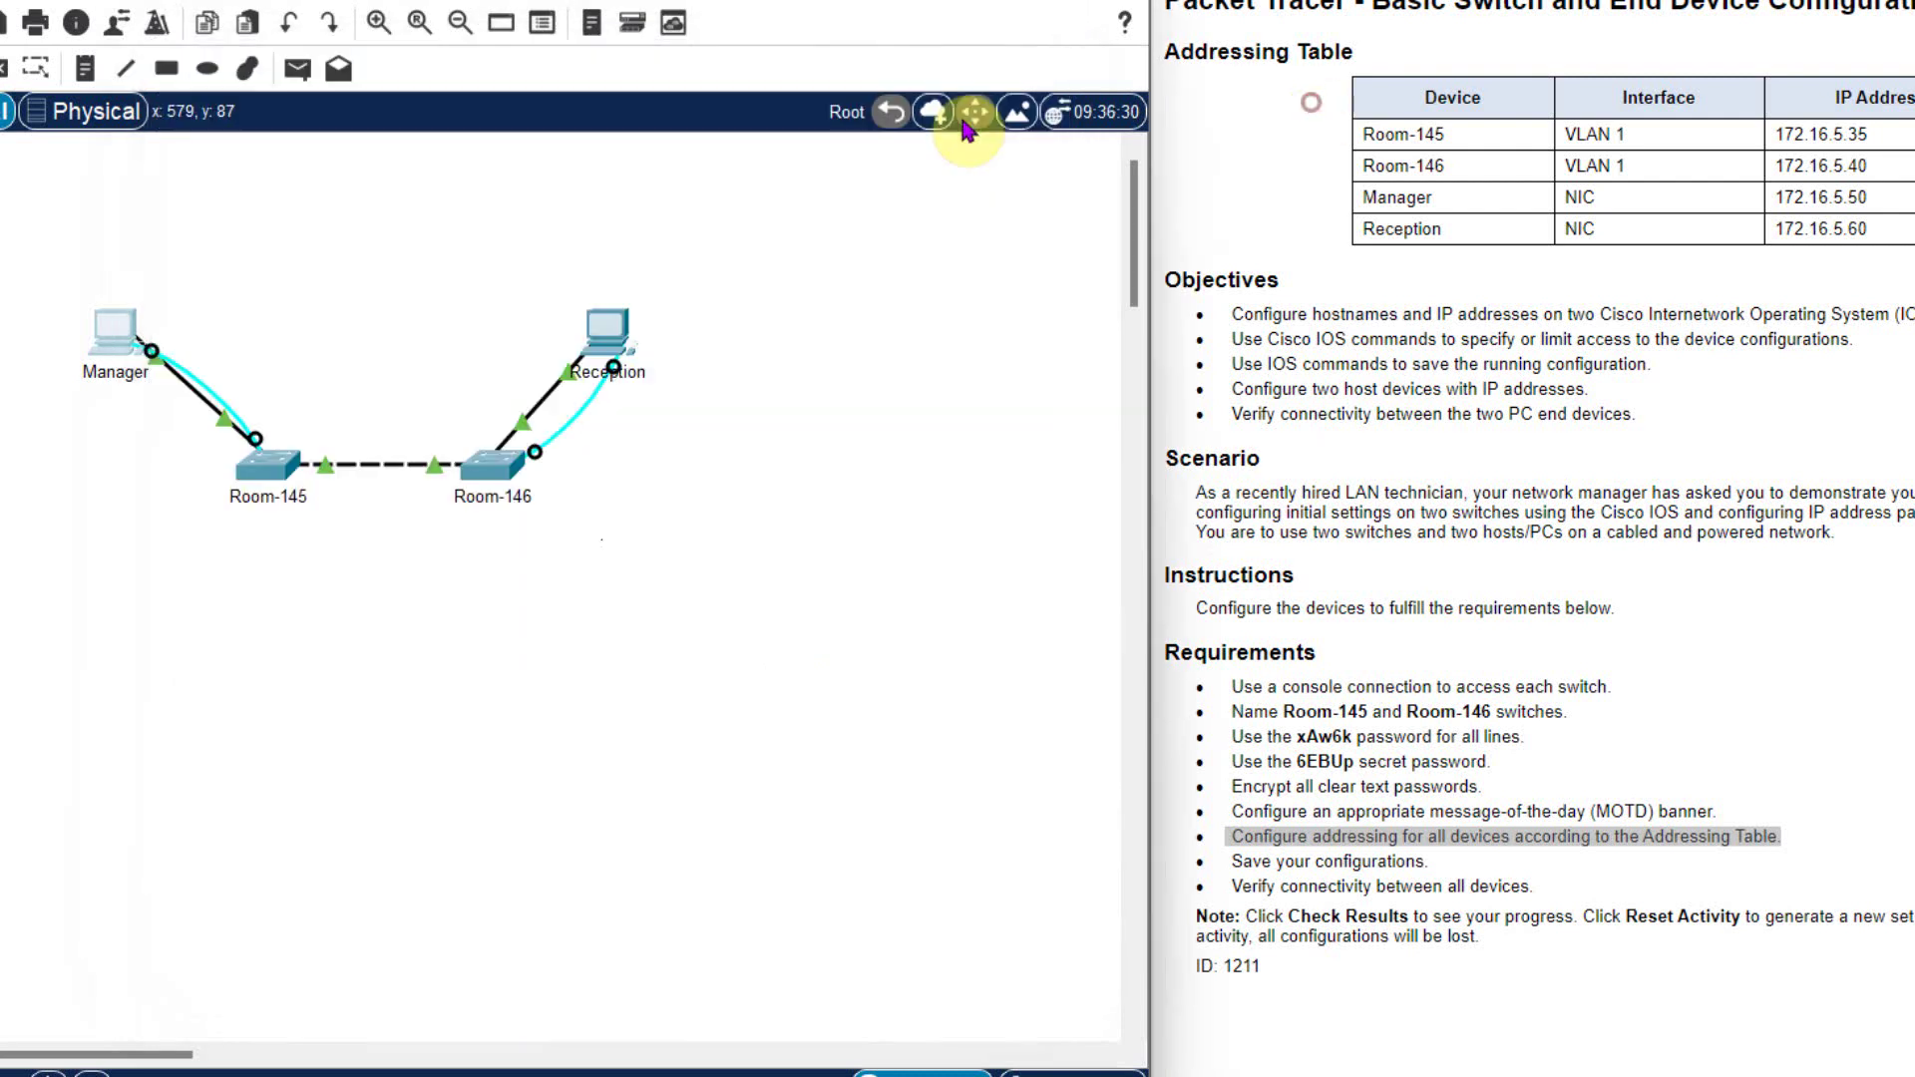
- Assign the Reception PC IPv4 172.16.5.60 with subnet mask 255.255.255.0
left_click(598, 351)
left_click_drag(835, 163, 1325, 163)
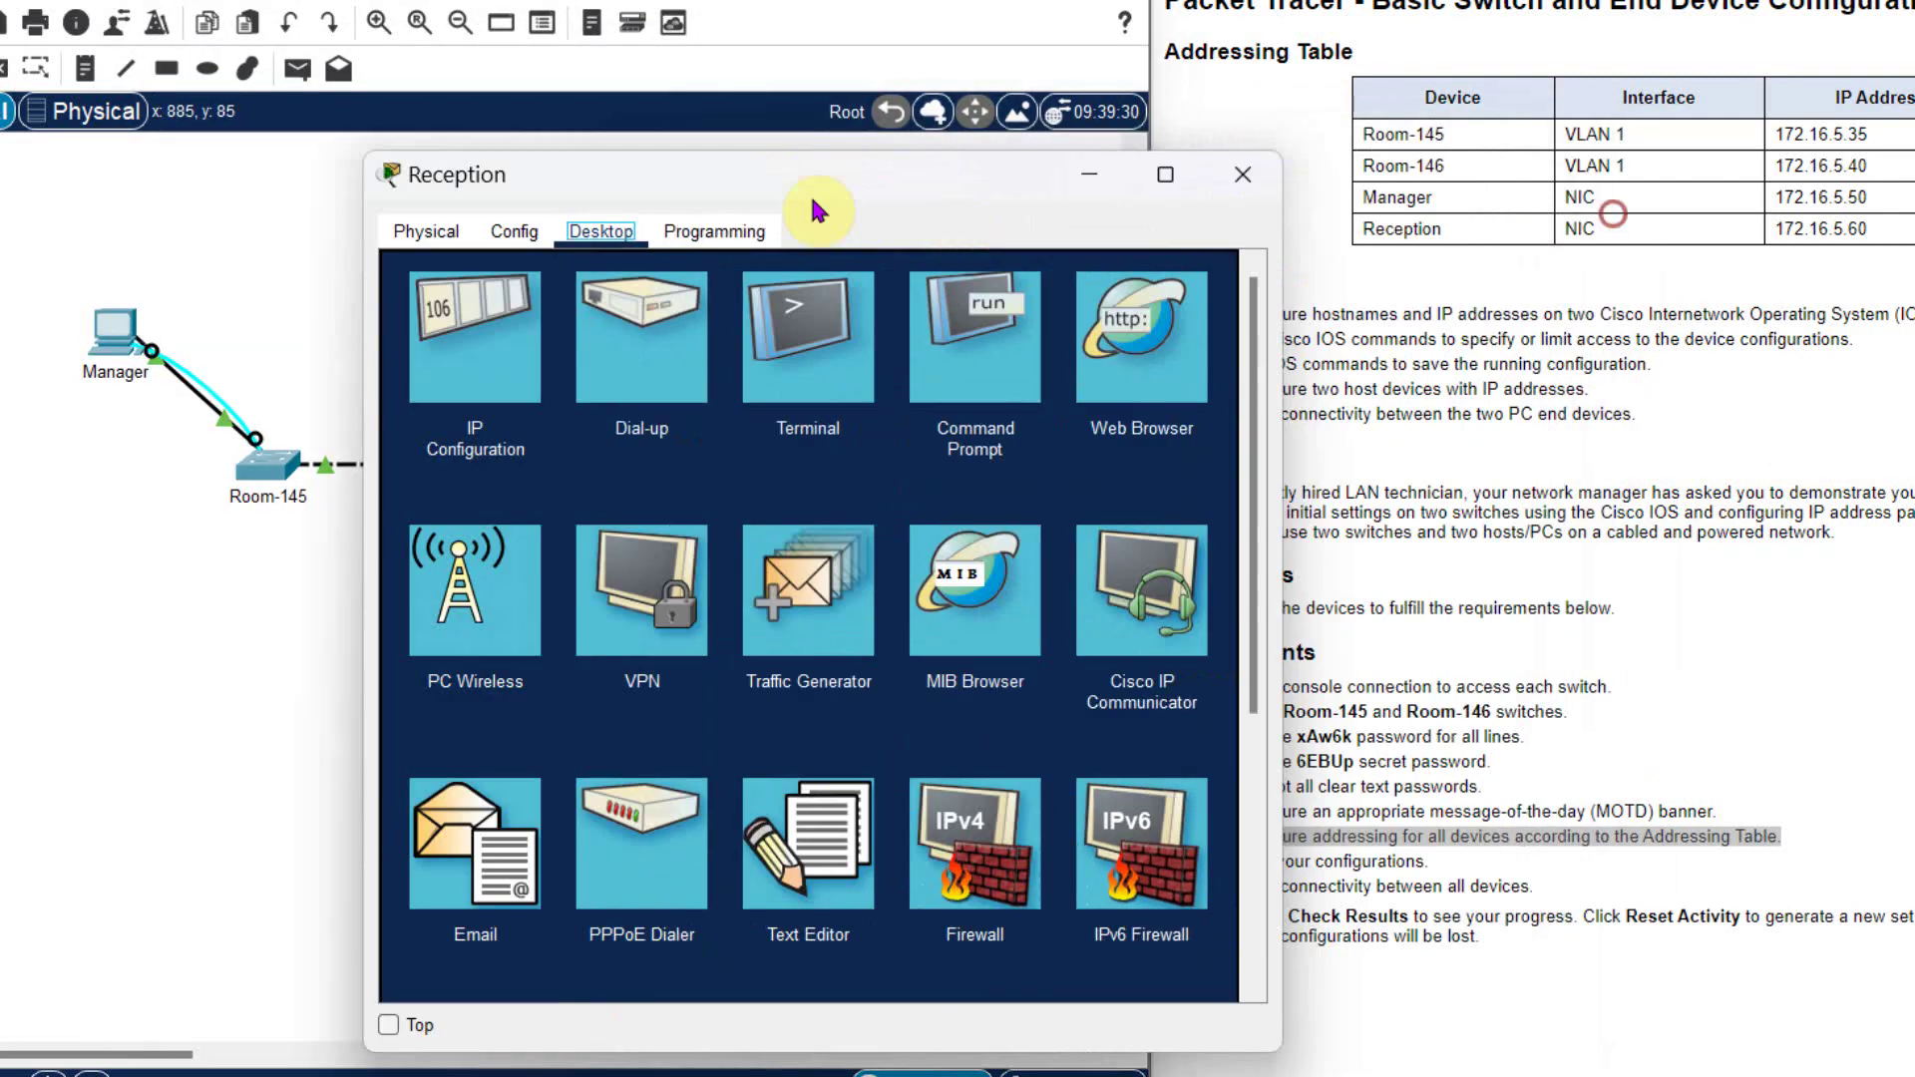
left_click_drag(812, 199, 448, 172)
left_click(104, 324)
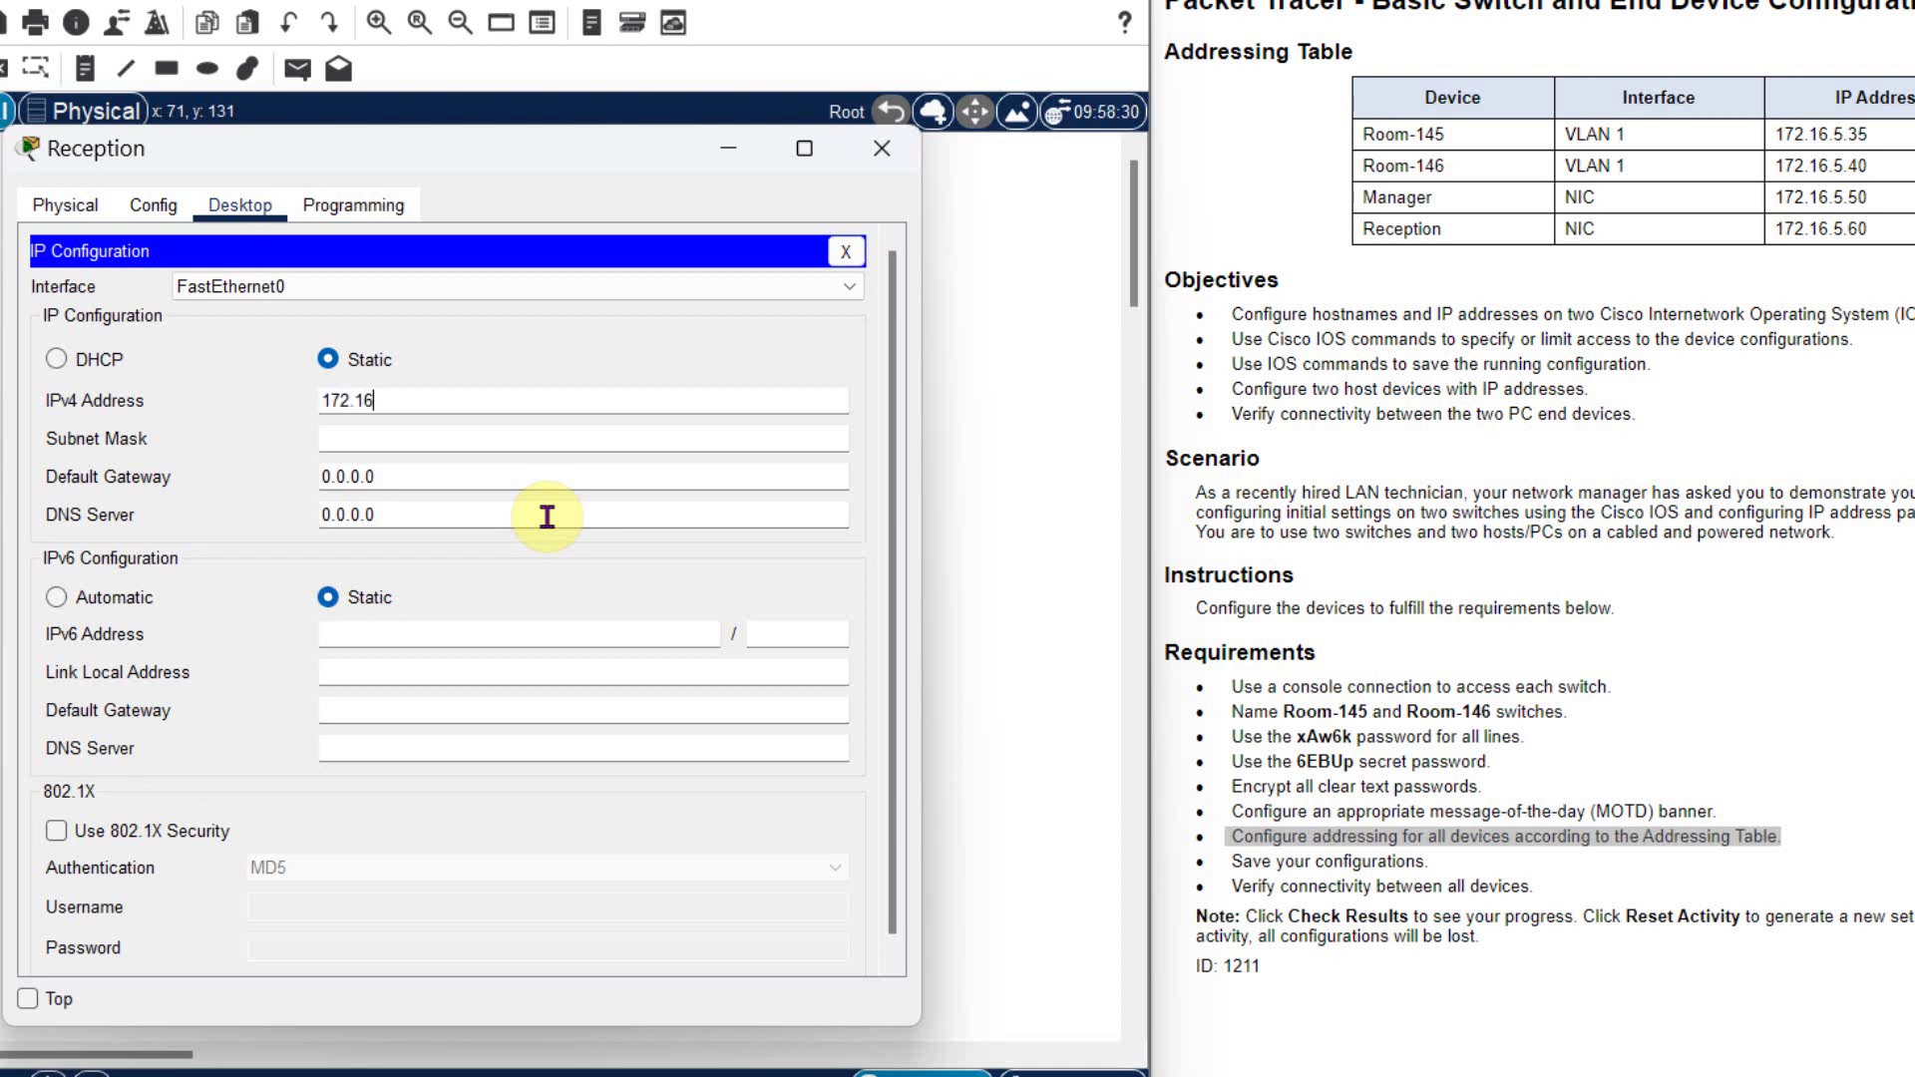
type("172.16.5.60")
key("Tab")
type("2")
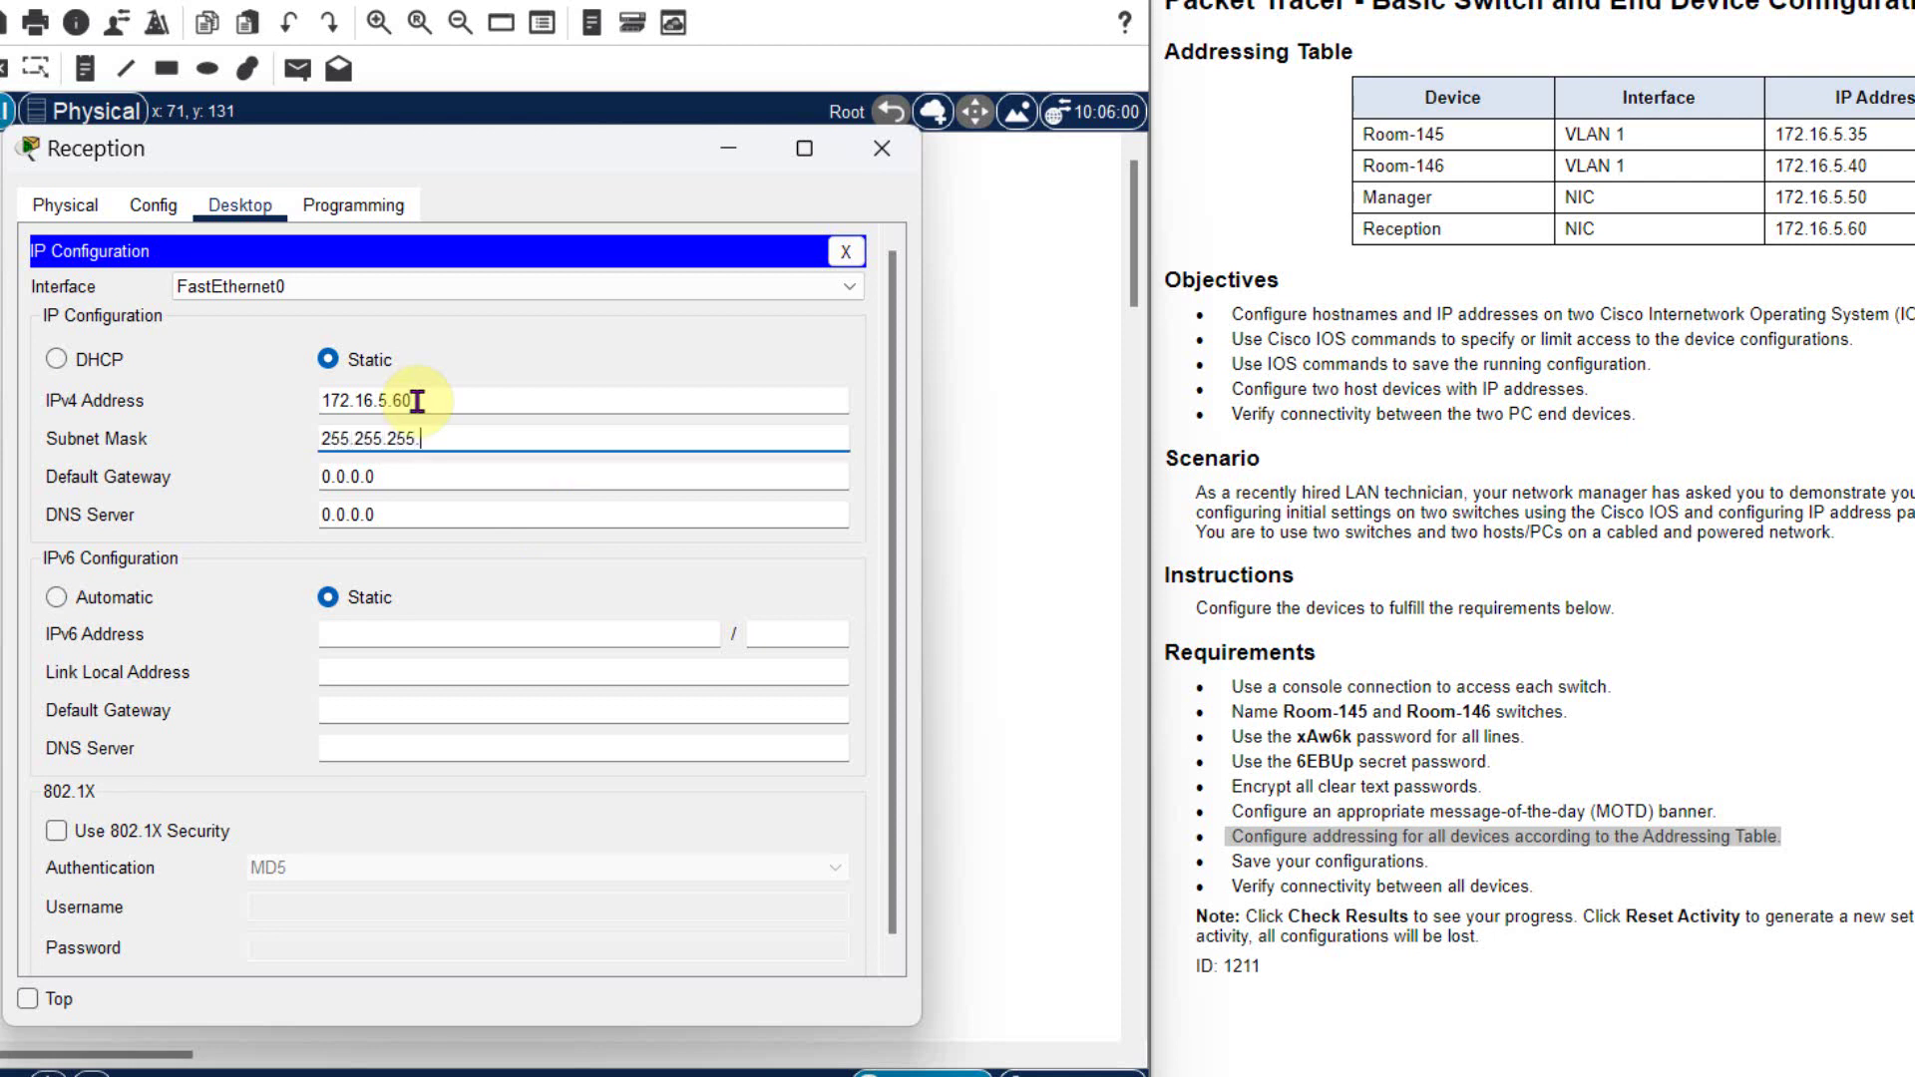
left_click(882, 147)
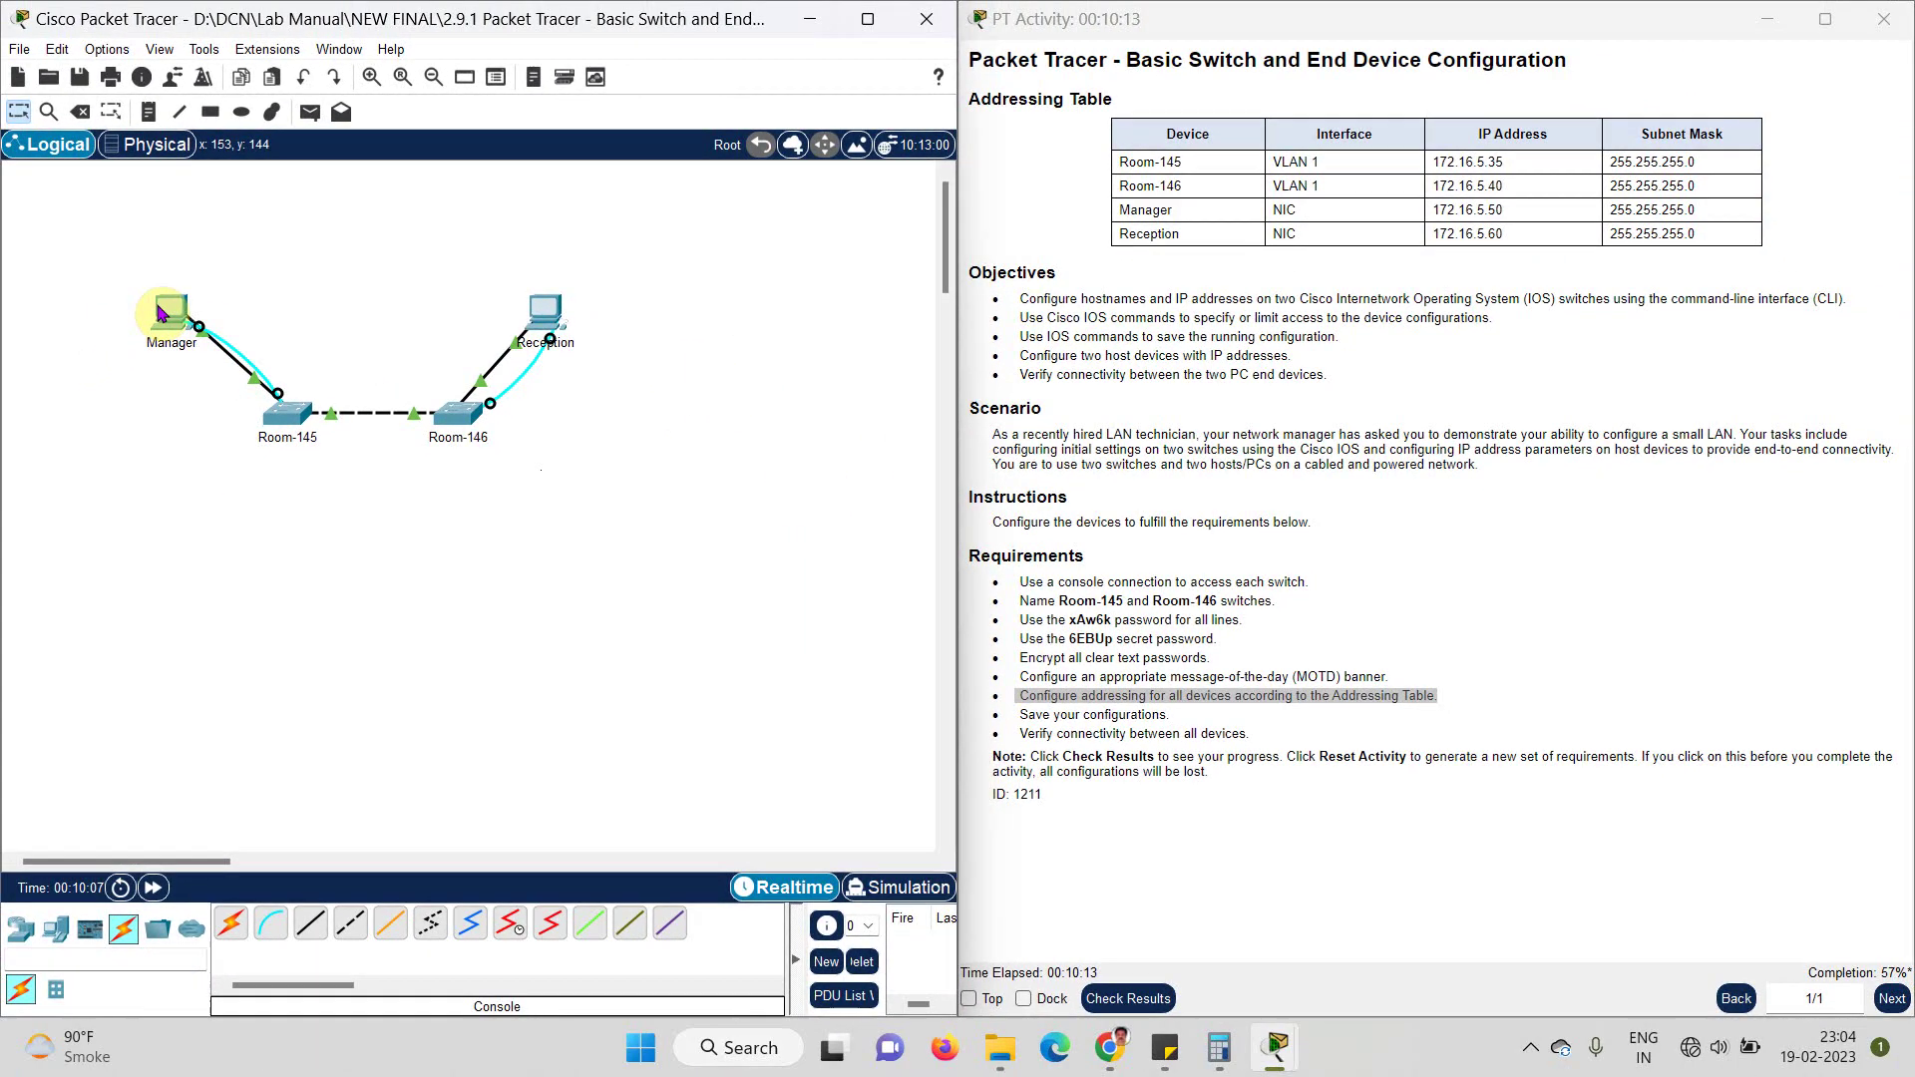
- Connect to the Room-145 switch console from the Manager PC's Terminal
left_click(120, 334)
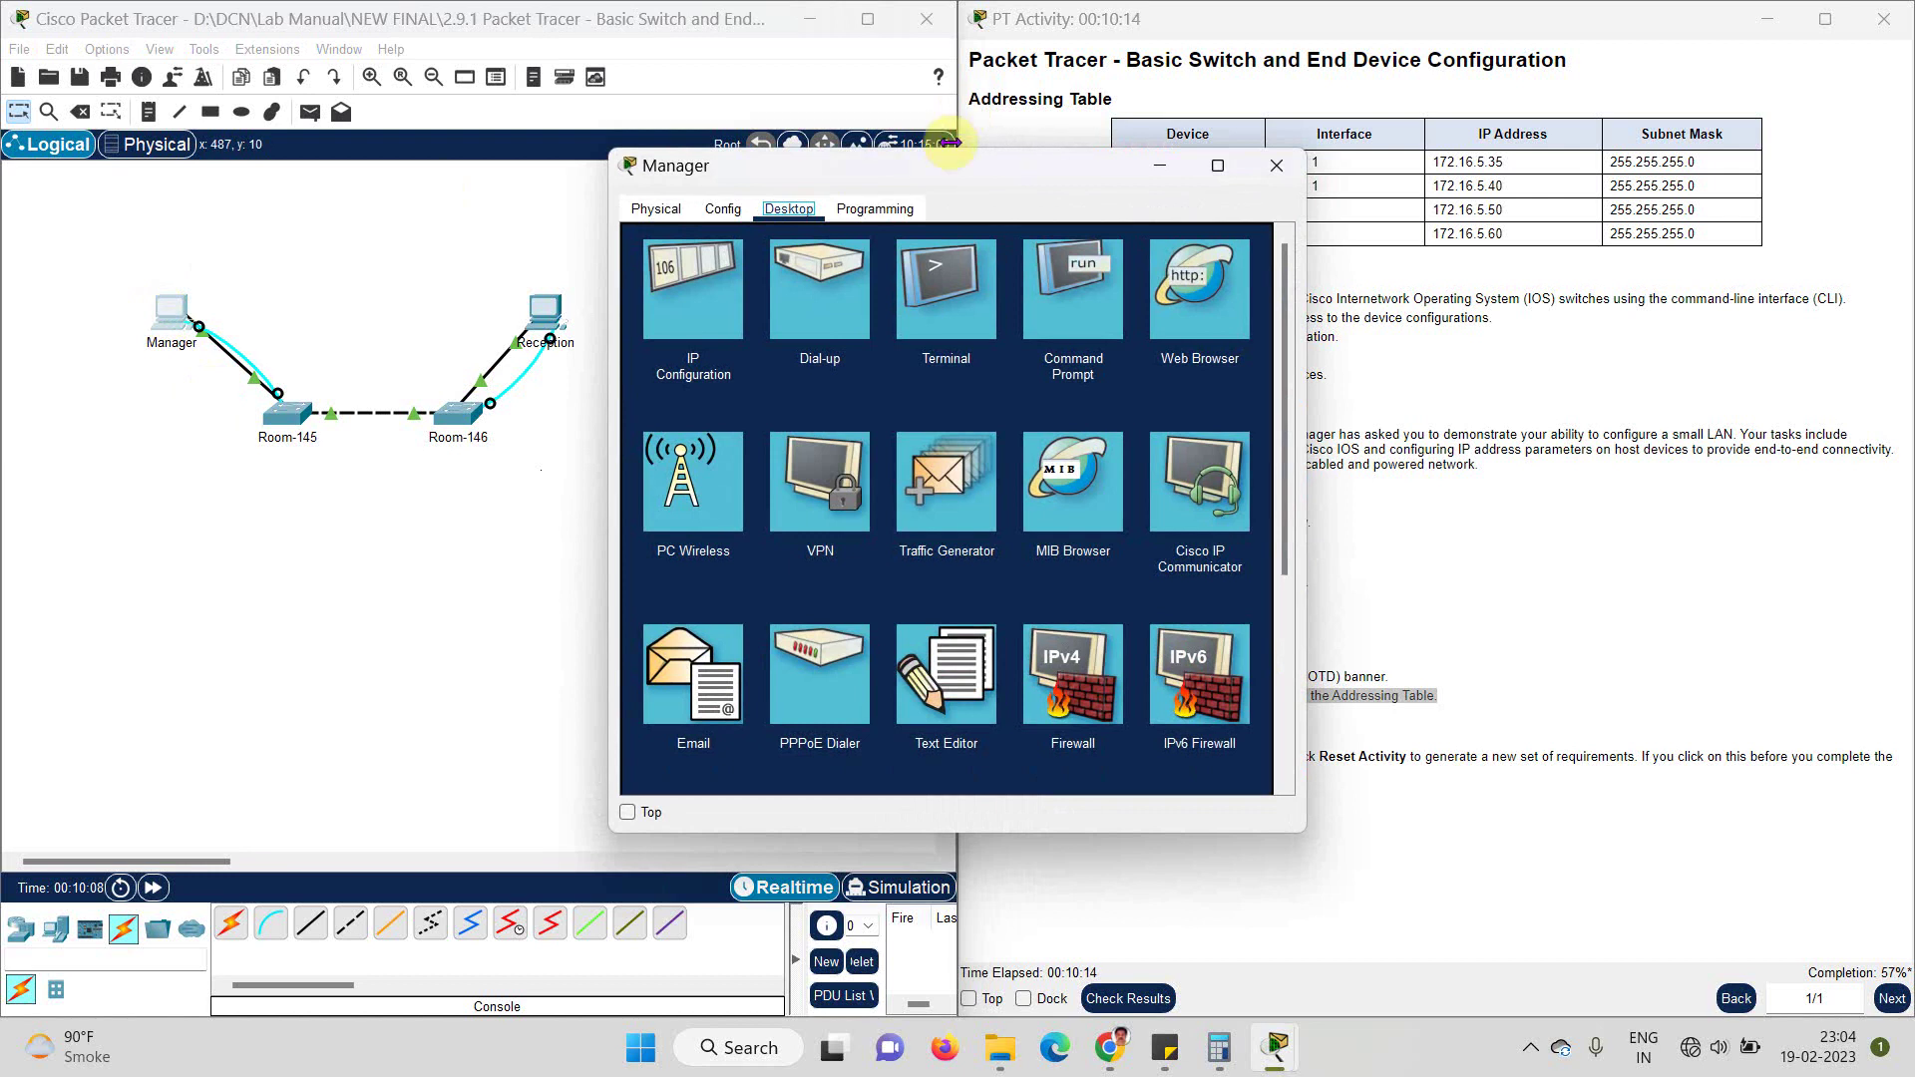
left_click_drag(946, 172, 549, 158)
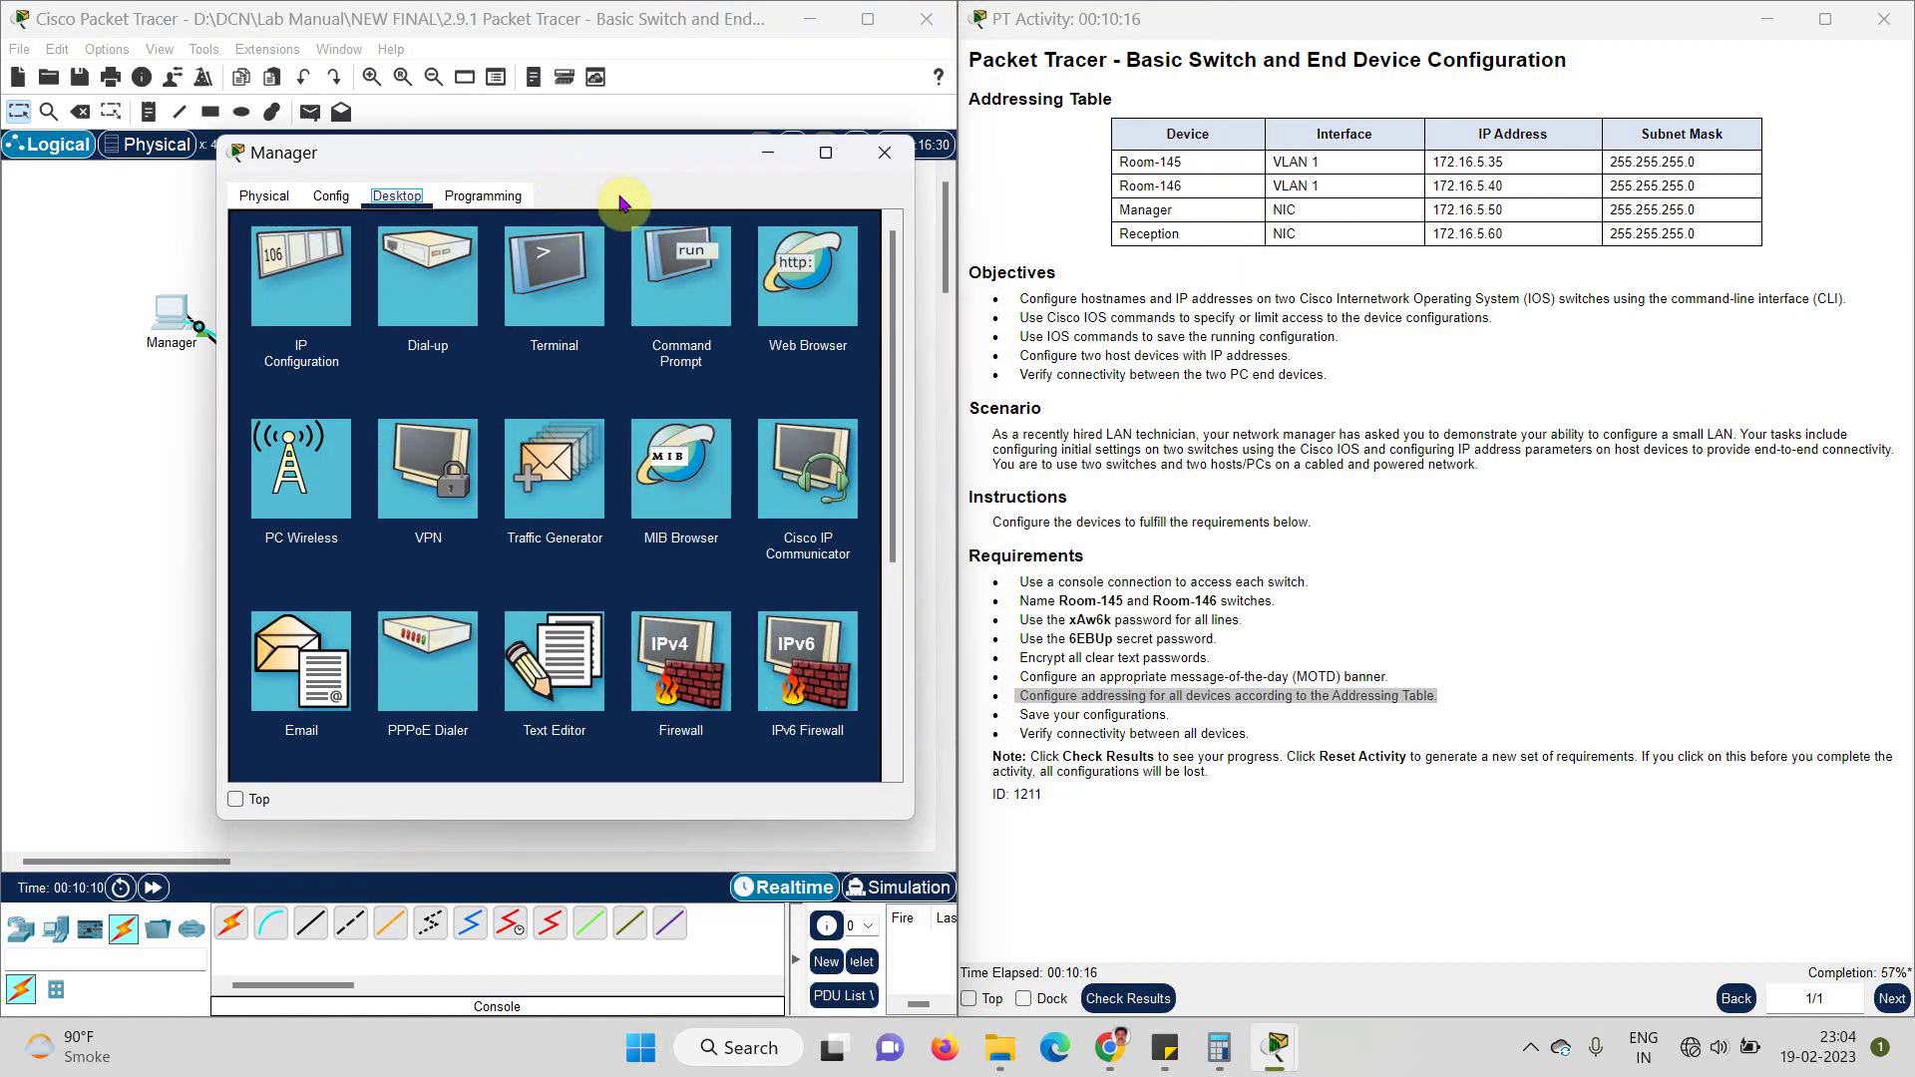
left_click(563, 252)
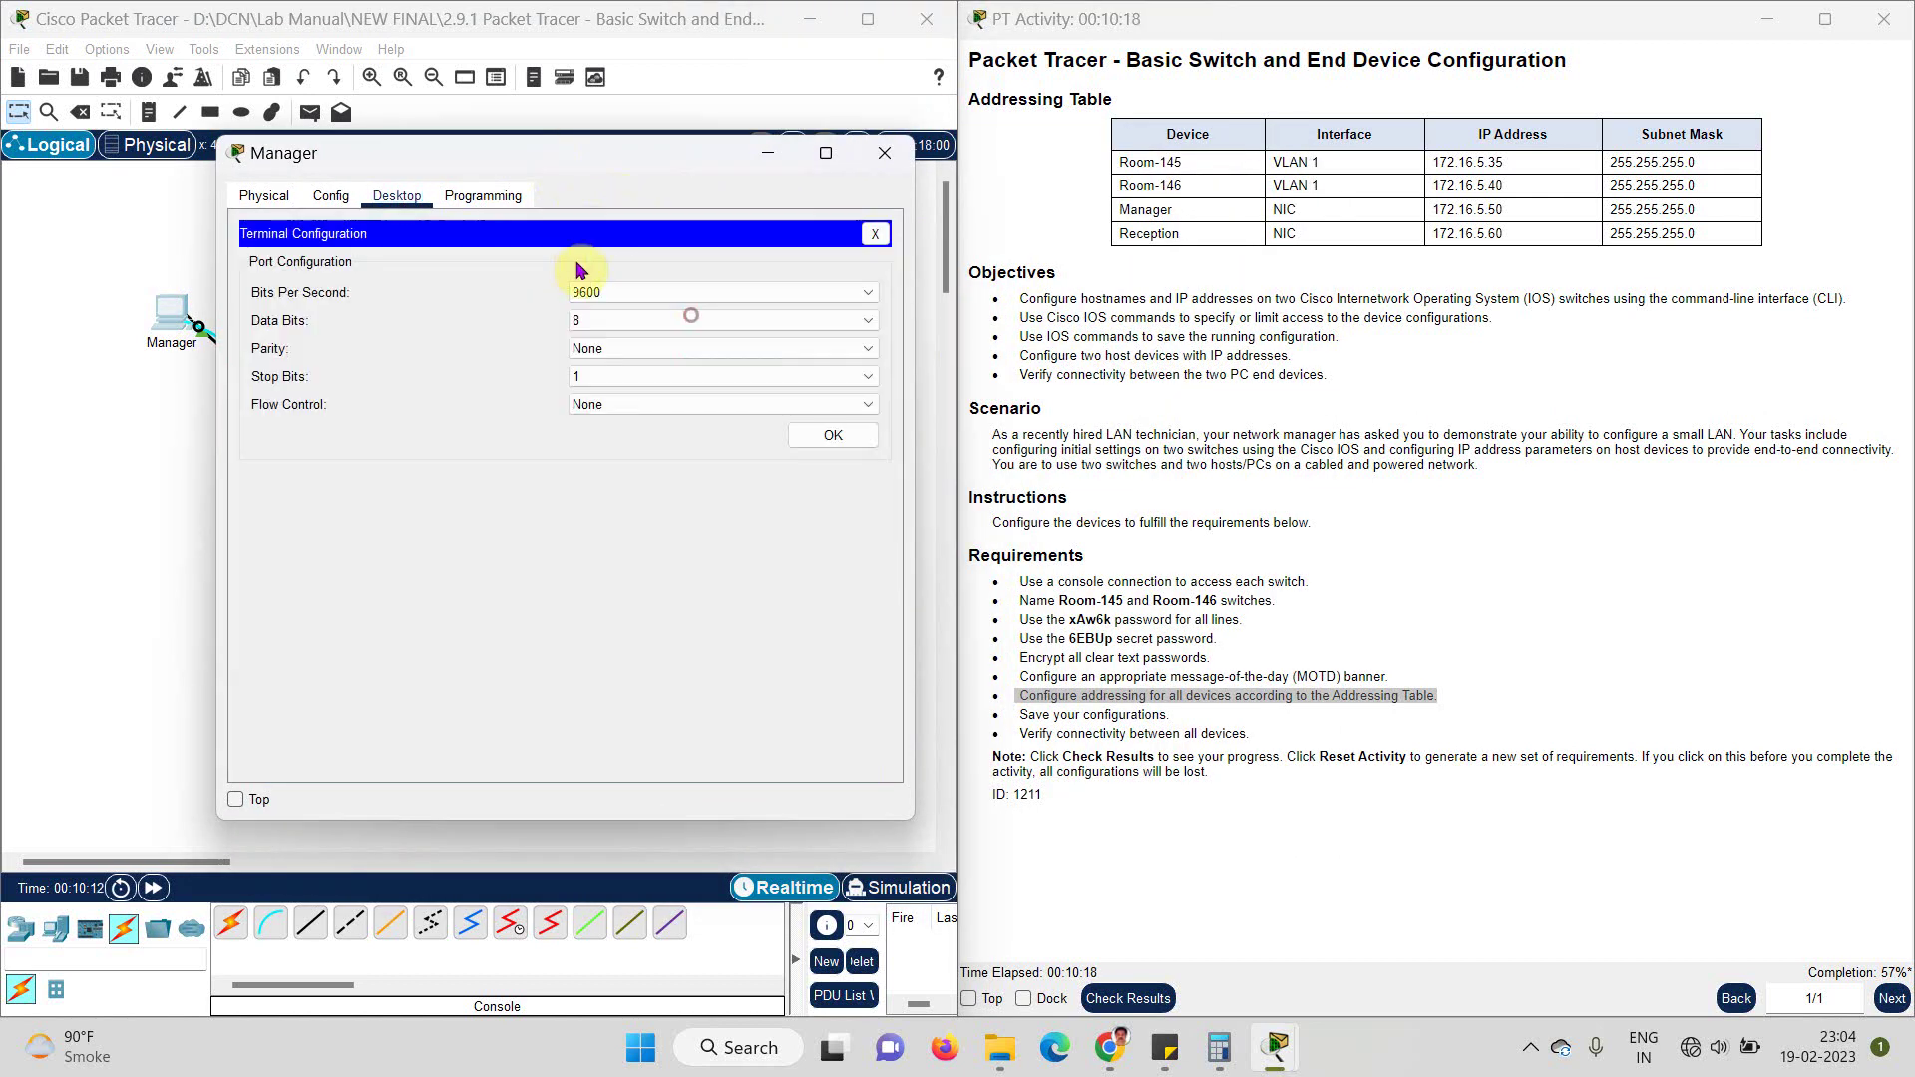
left_click(836, 437)
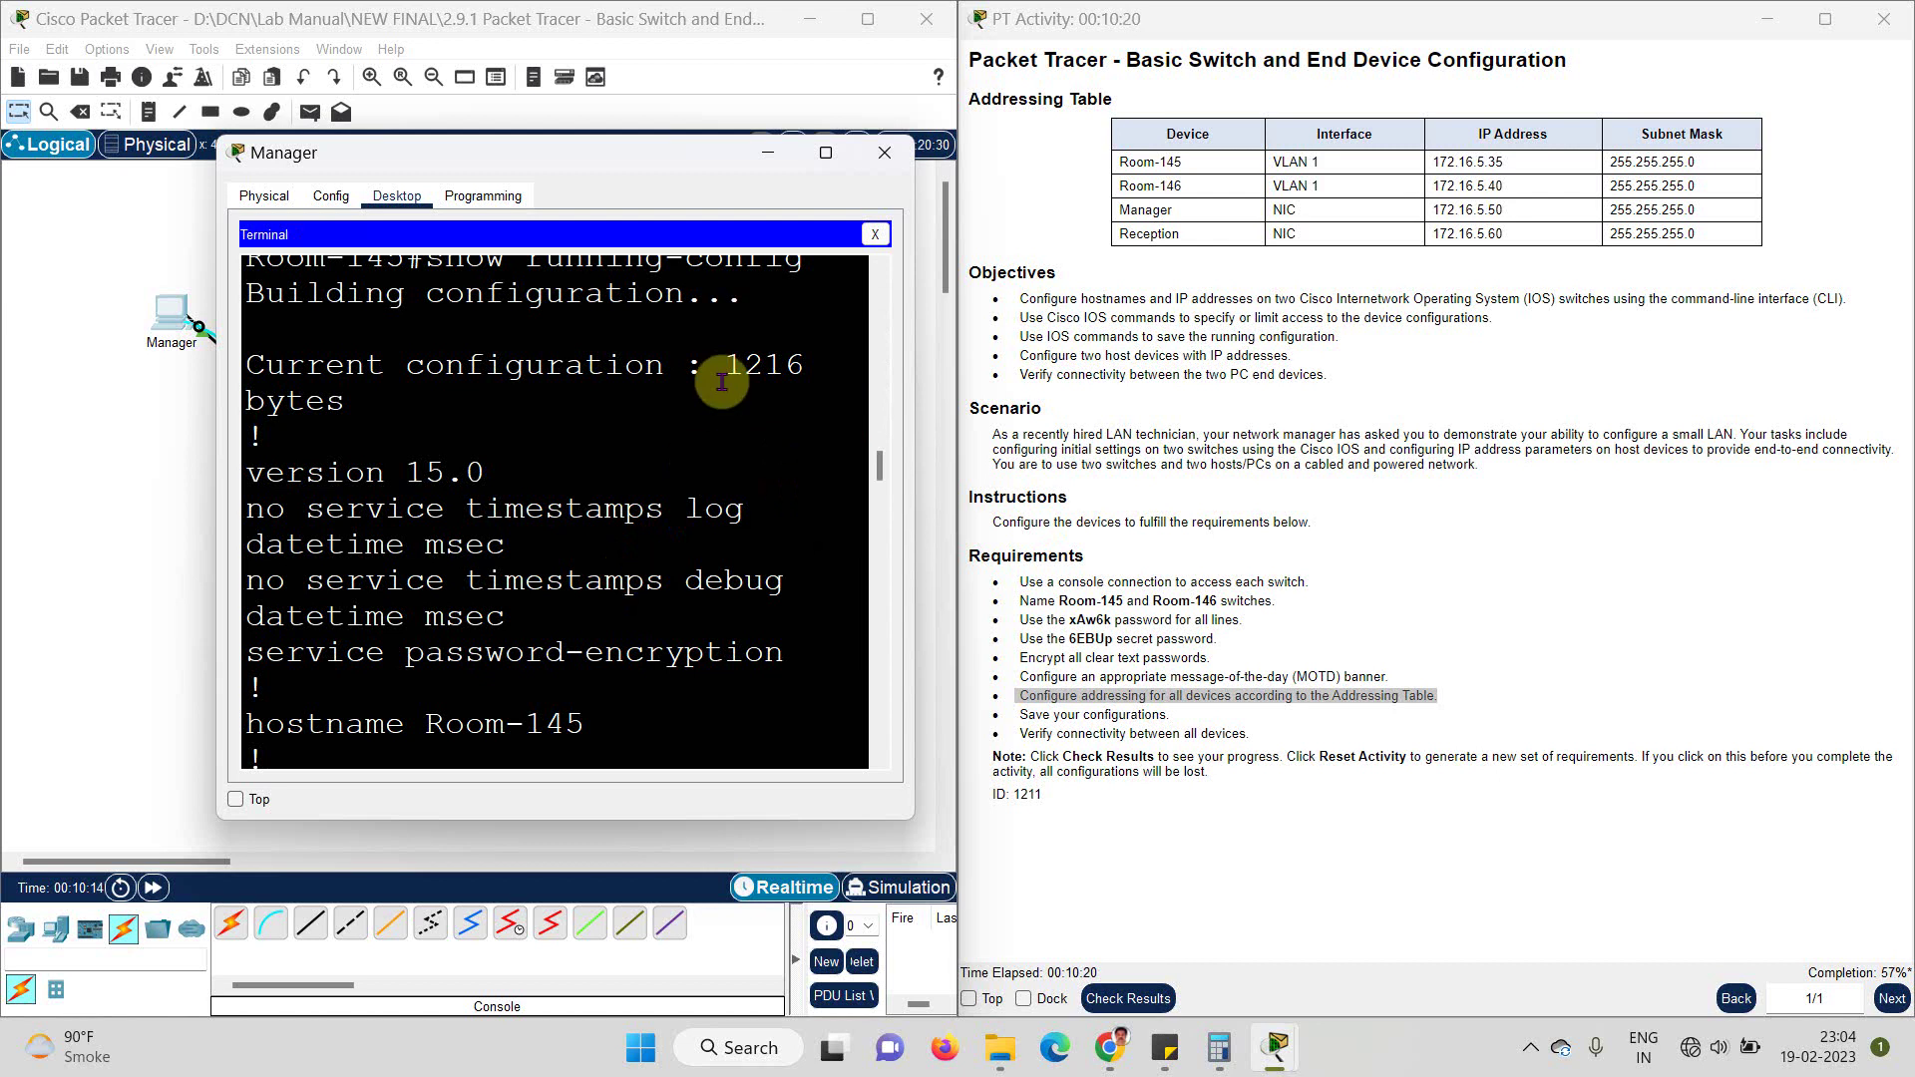
scroll(722, 382, "down", 10)
key("Return")
key("Return")
key("Return")
key("Return")
key("Return")
key("Return")
key("Return")
key("Return")
key("Return")
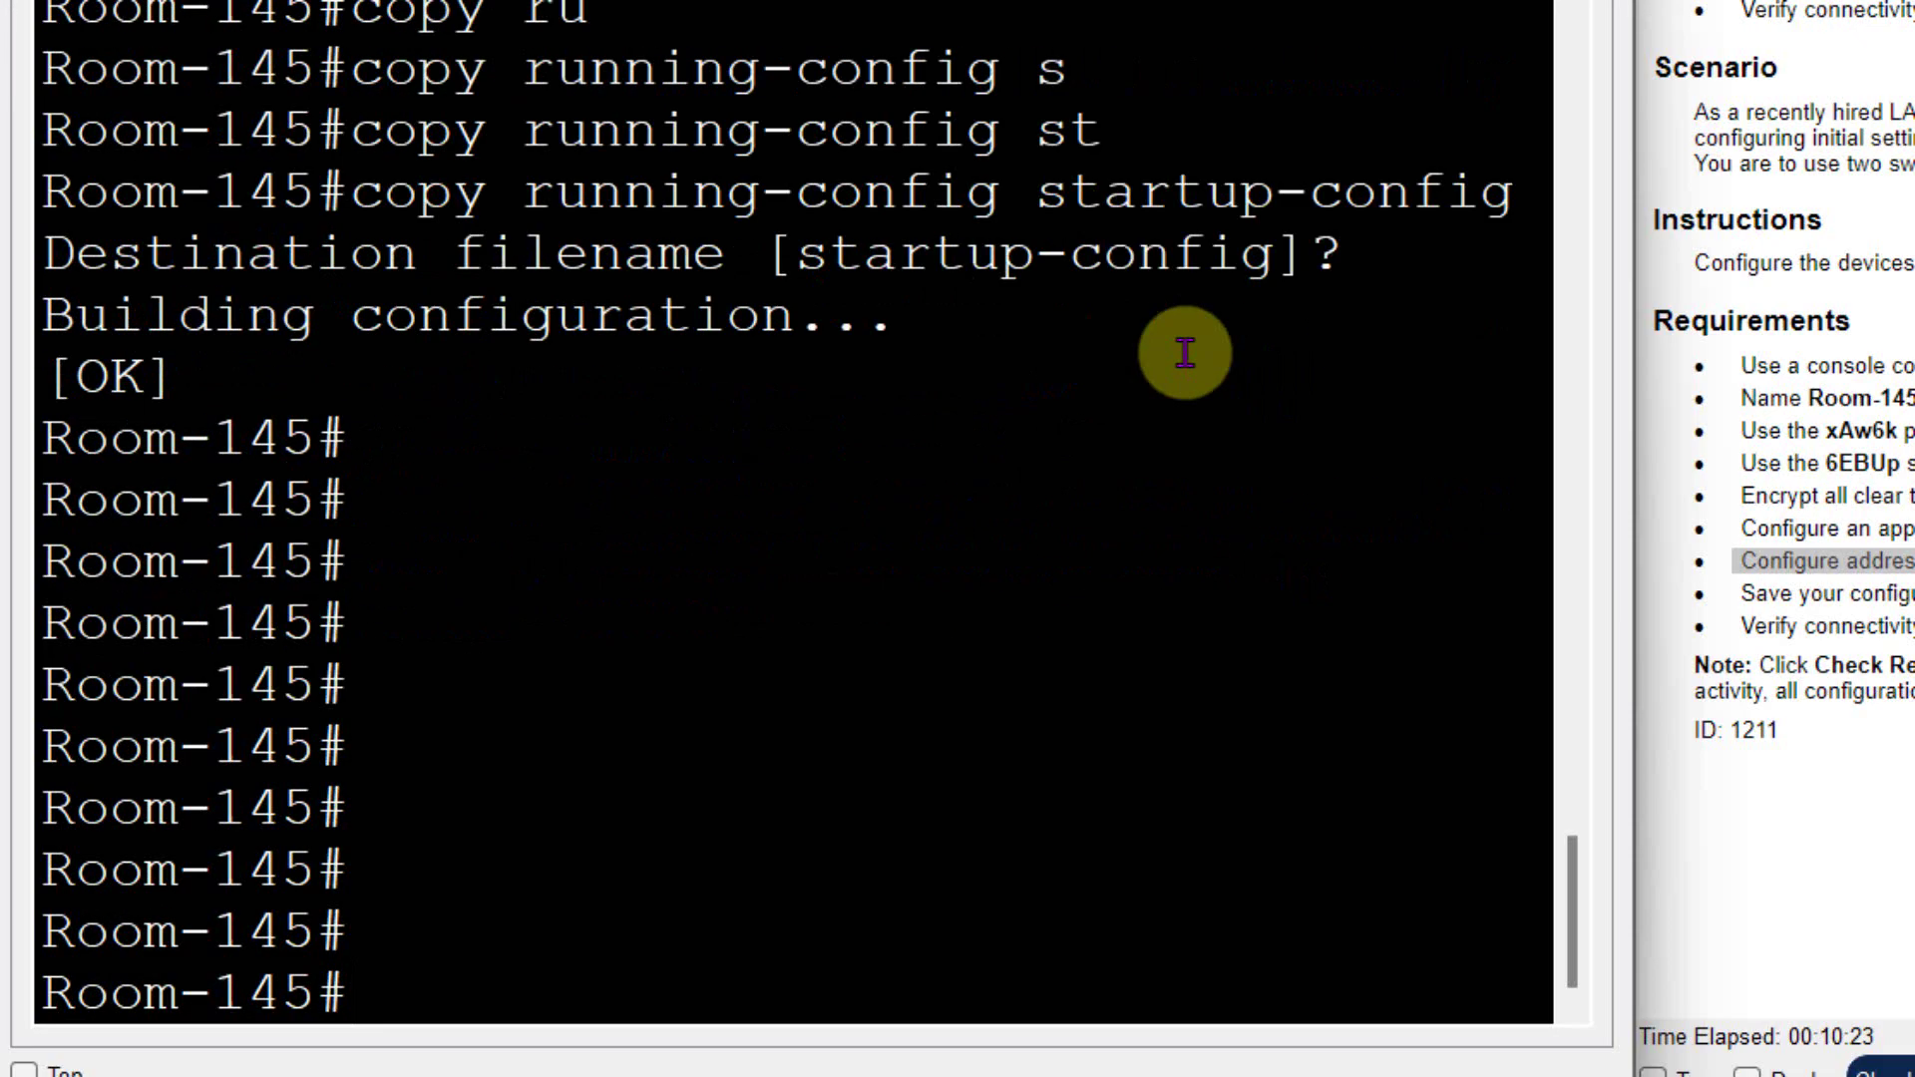
- Clear a premature interface command and enter global configuration mode with conf t
type("in")
key("Tab")
type("t")
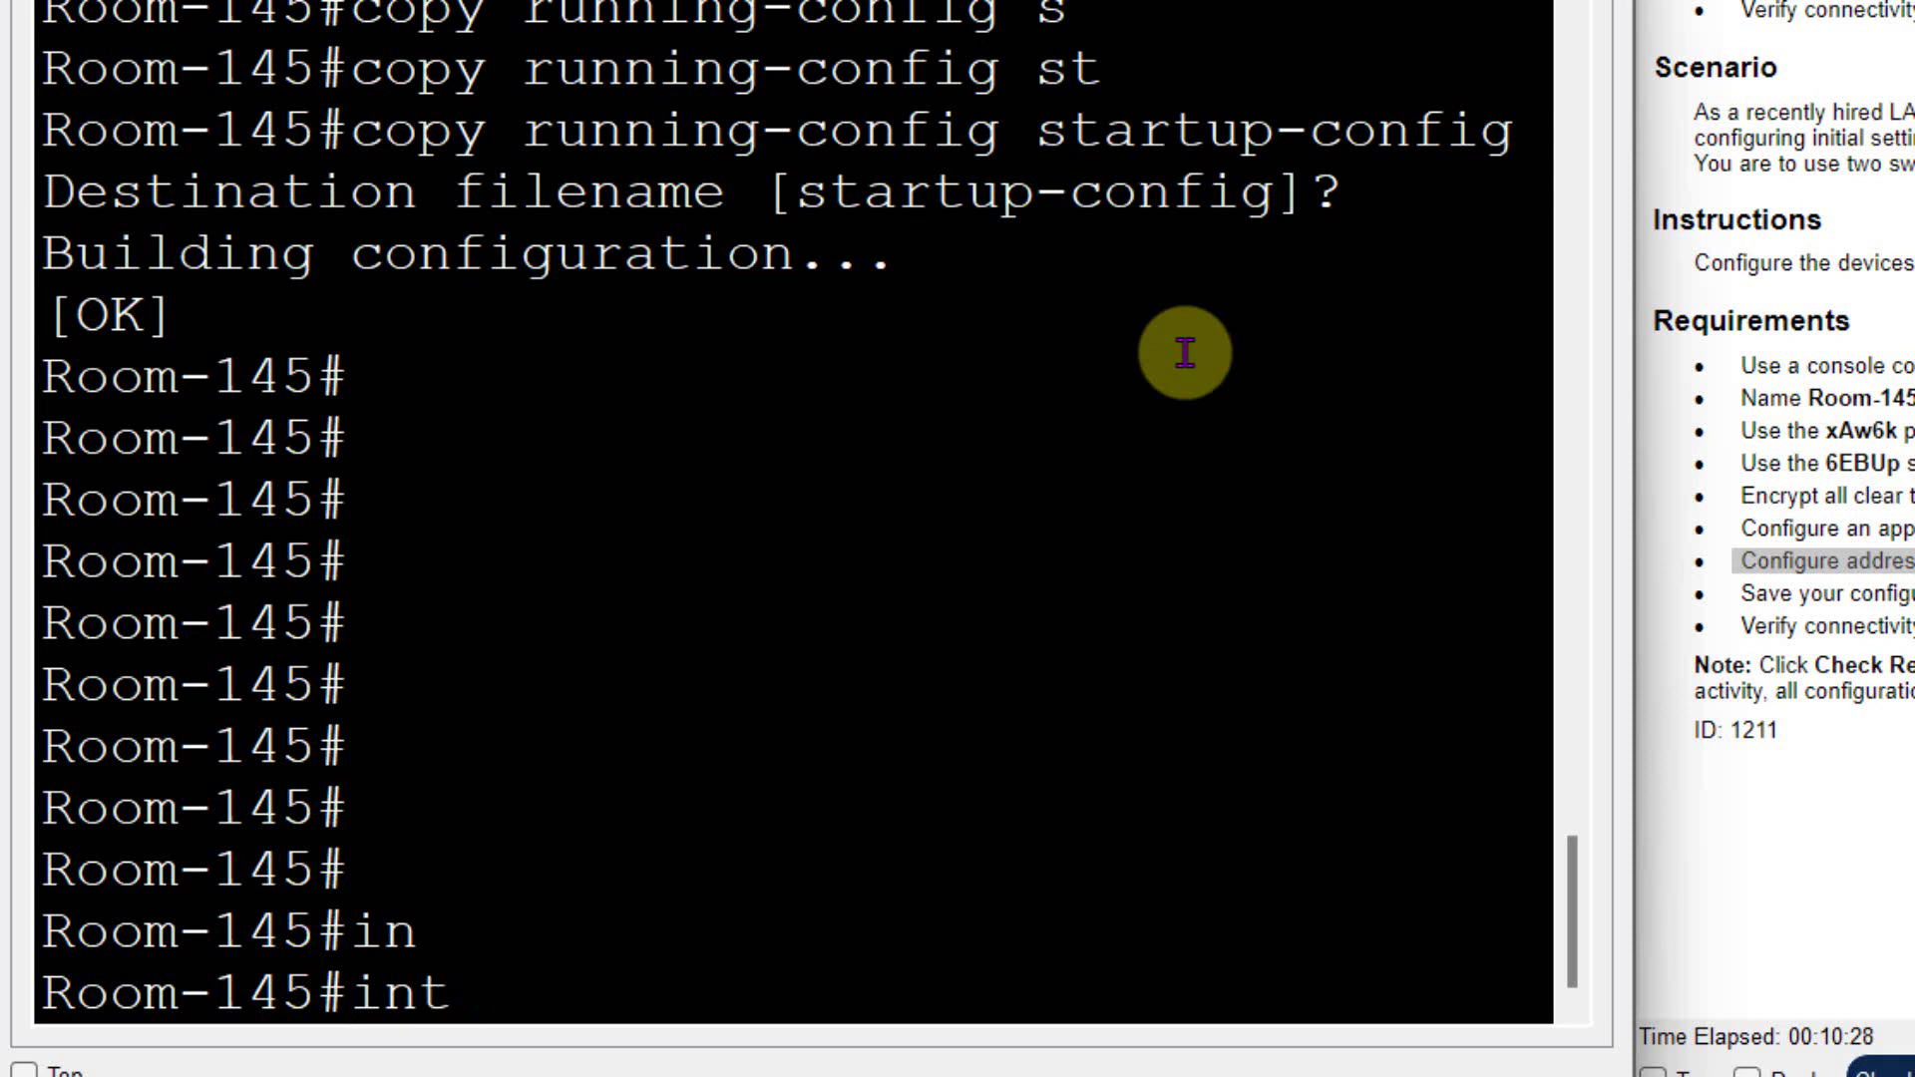
type("er")
key("Tab")
key("BackSpace")
key("BackSpace")
key("BackSpace")
key("BackSpace")
key("BackSpace")
type("conf")
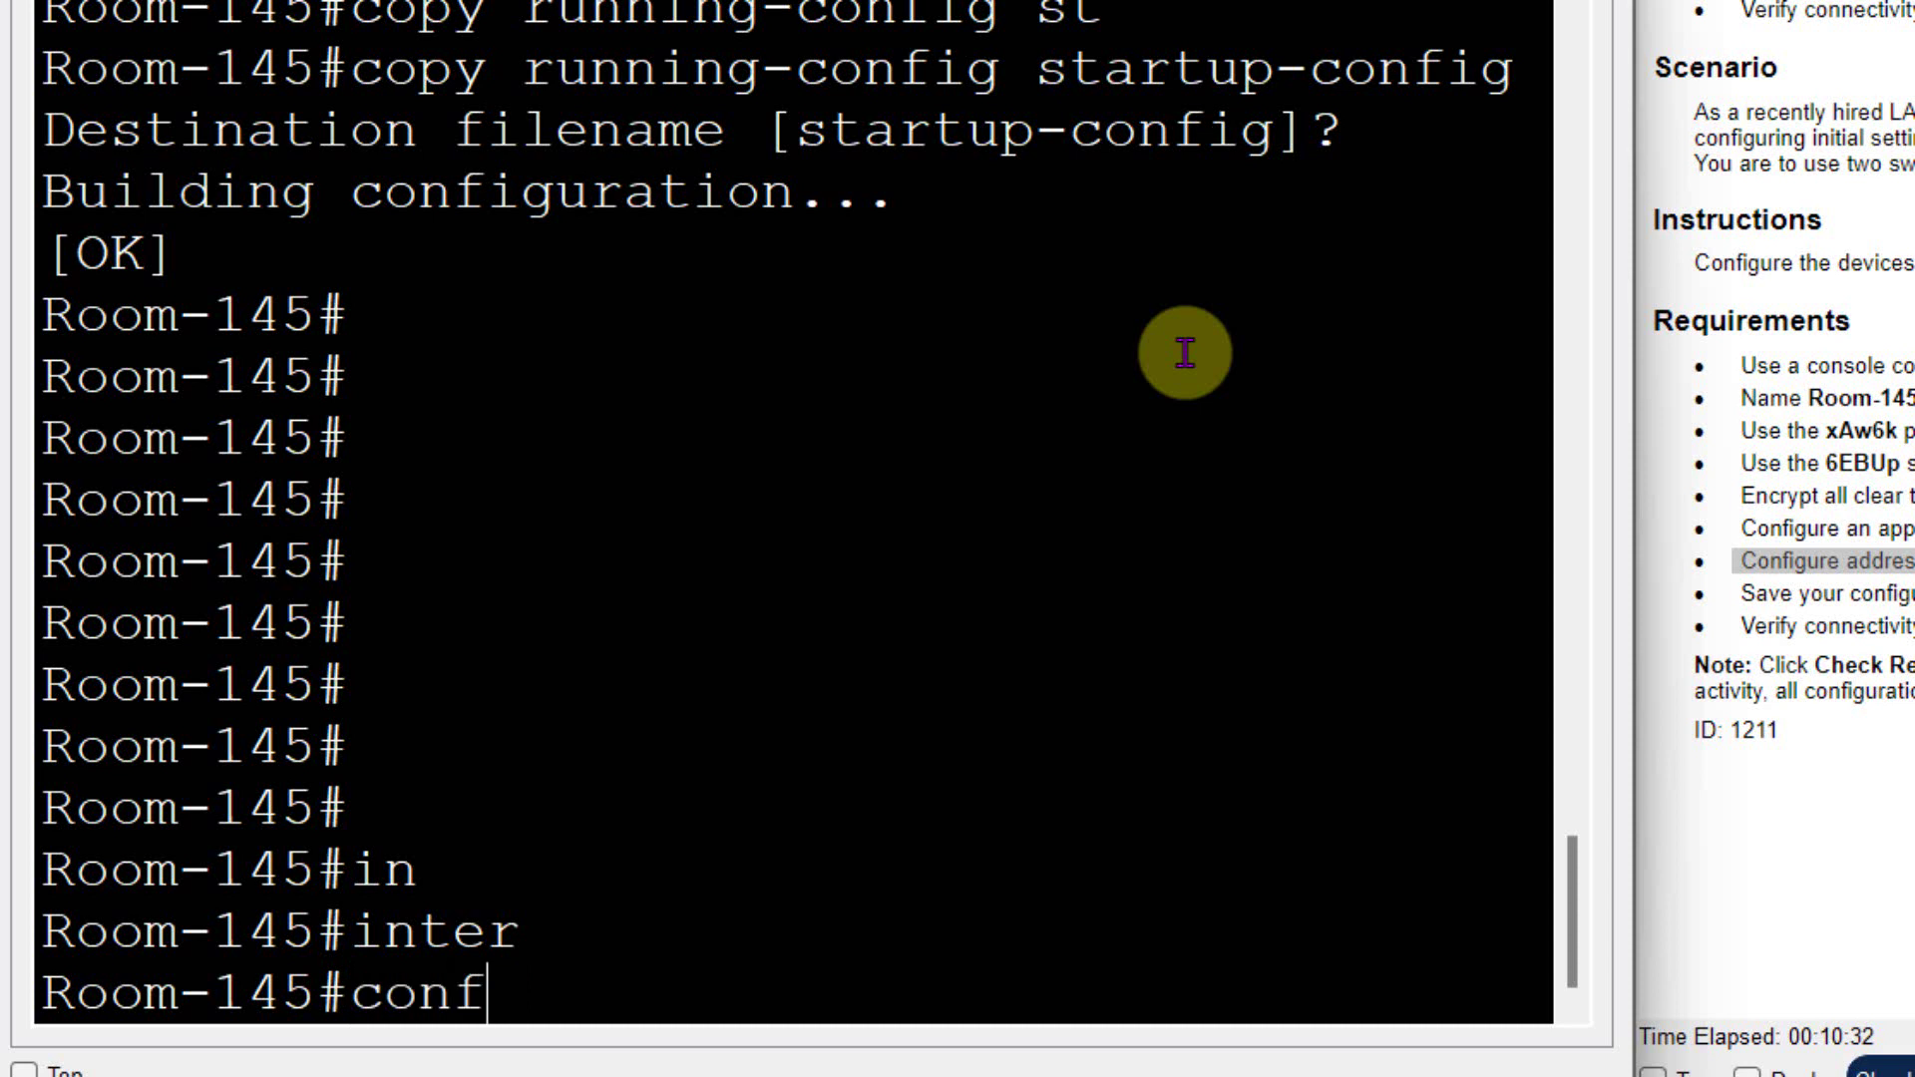
key("Tab")
type("t")
key("Return")
- Assign 172.16.5.35 255.255.255.0 to interface VLAN 1
type("in")
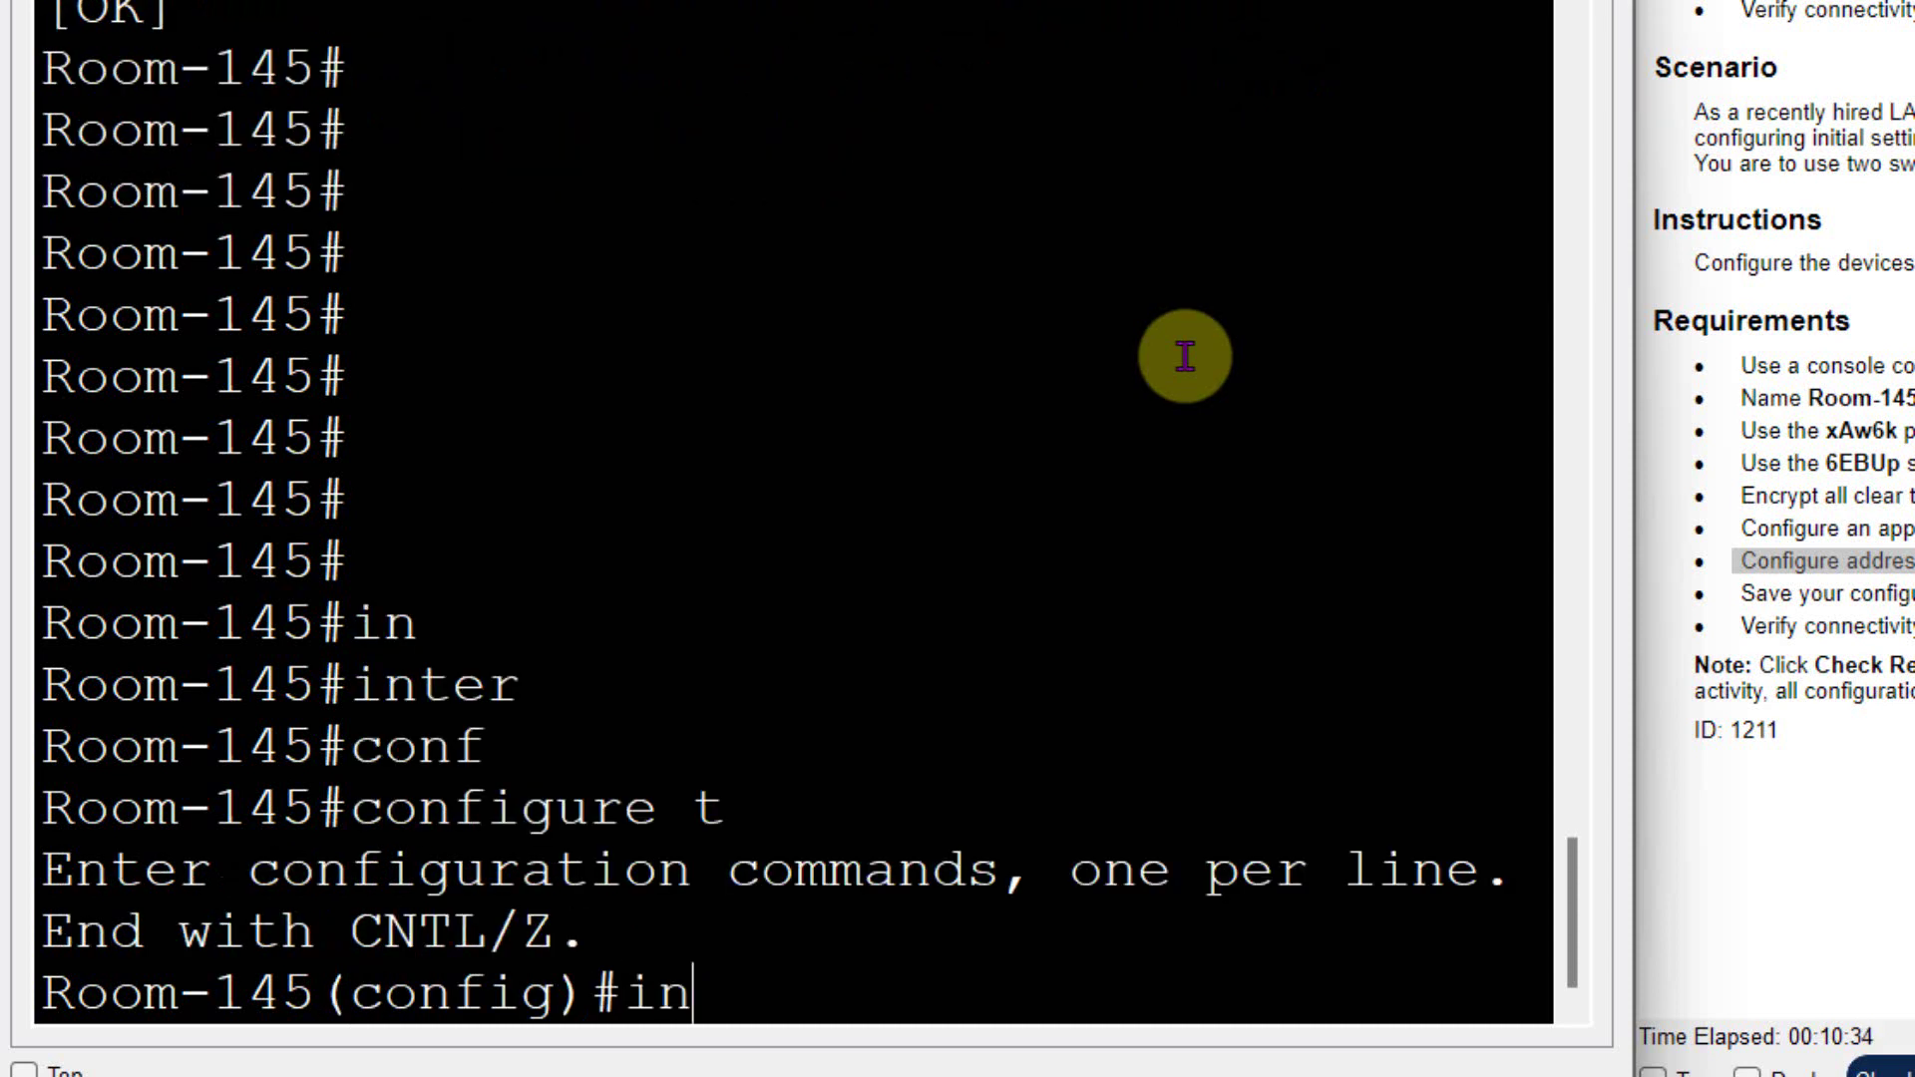
type("ter")
key("Tab")
type("vl")
key("Tab")
type("1")
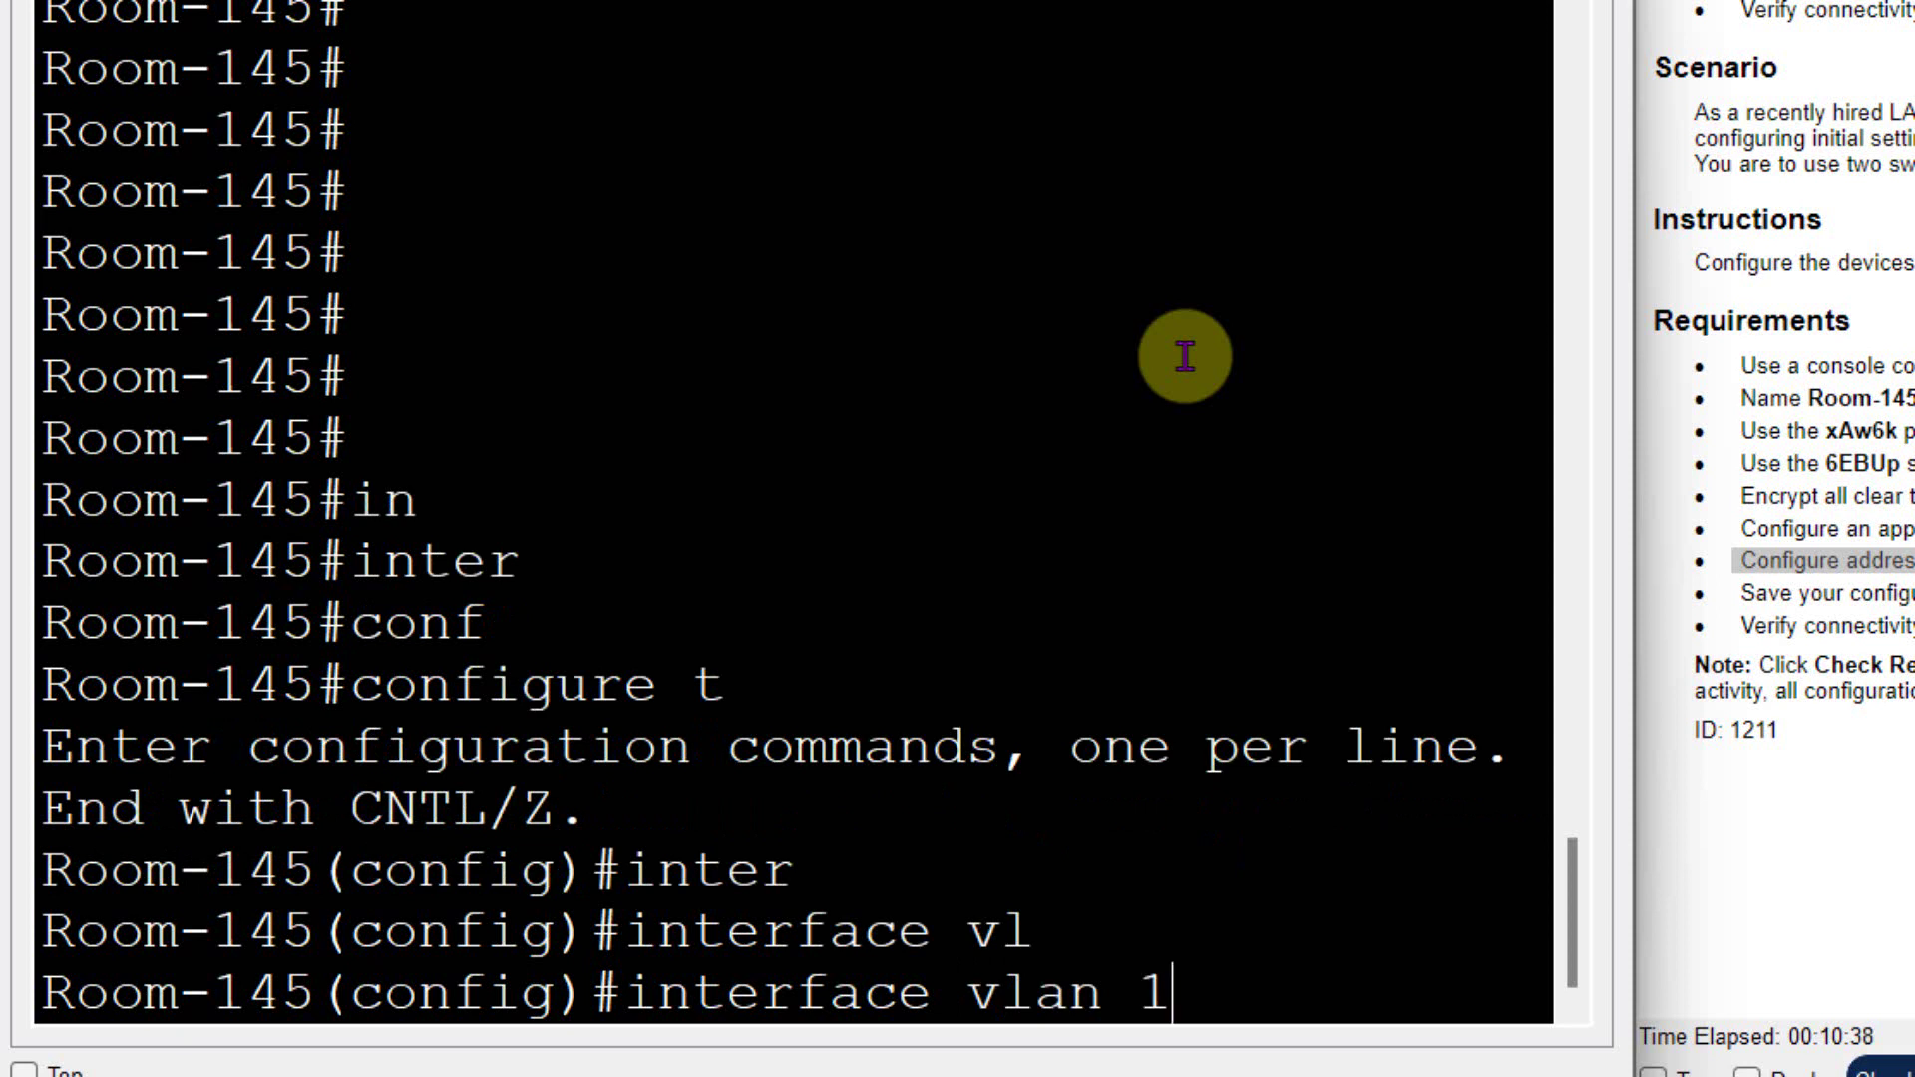
key("Return")
type("ip add")
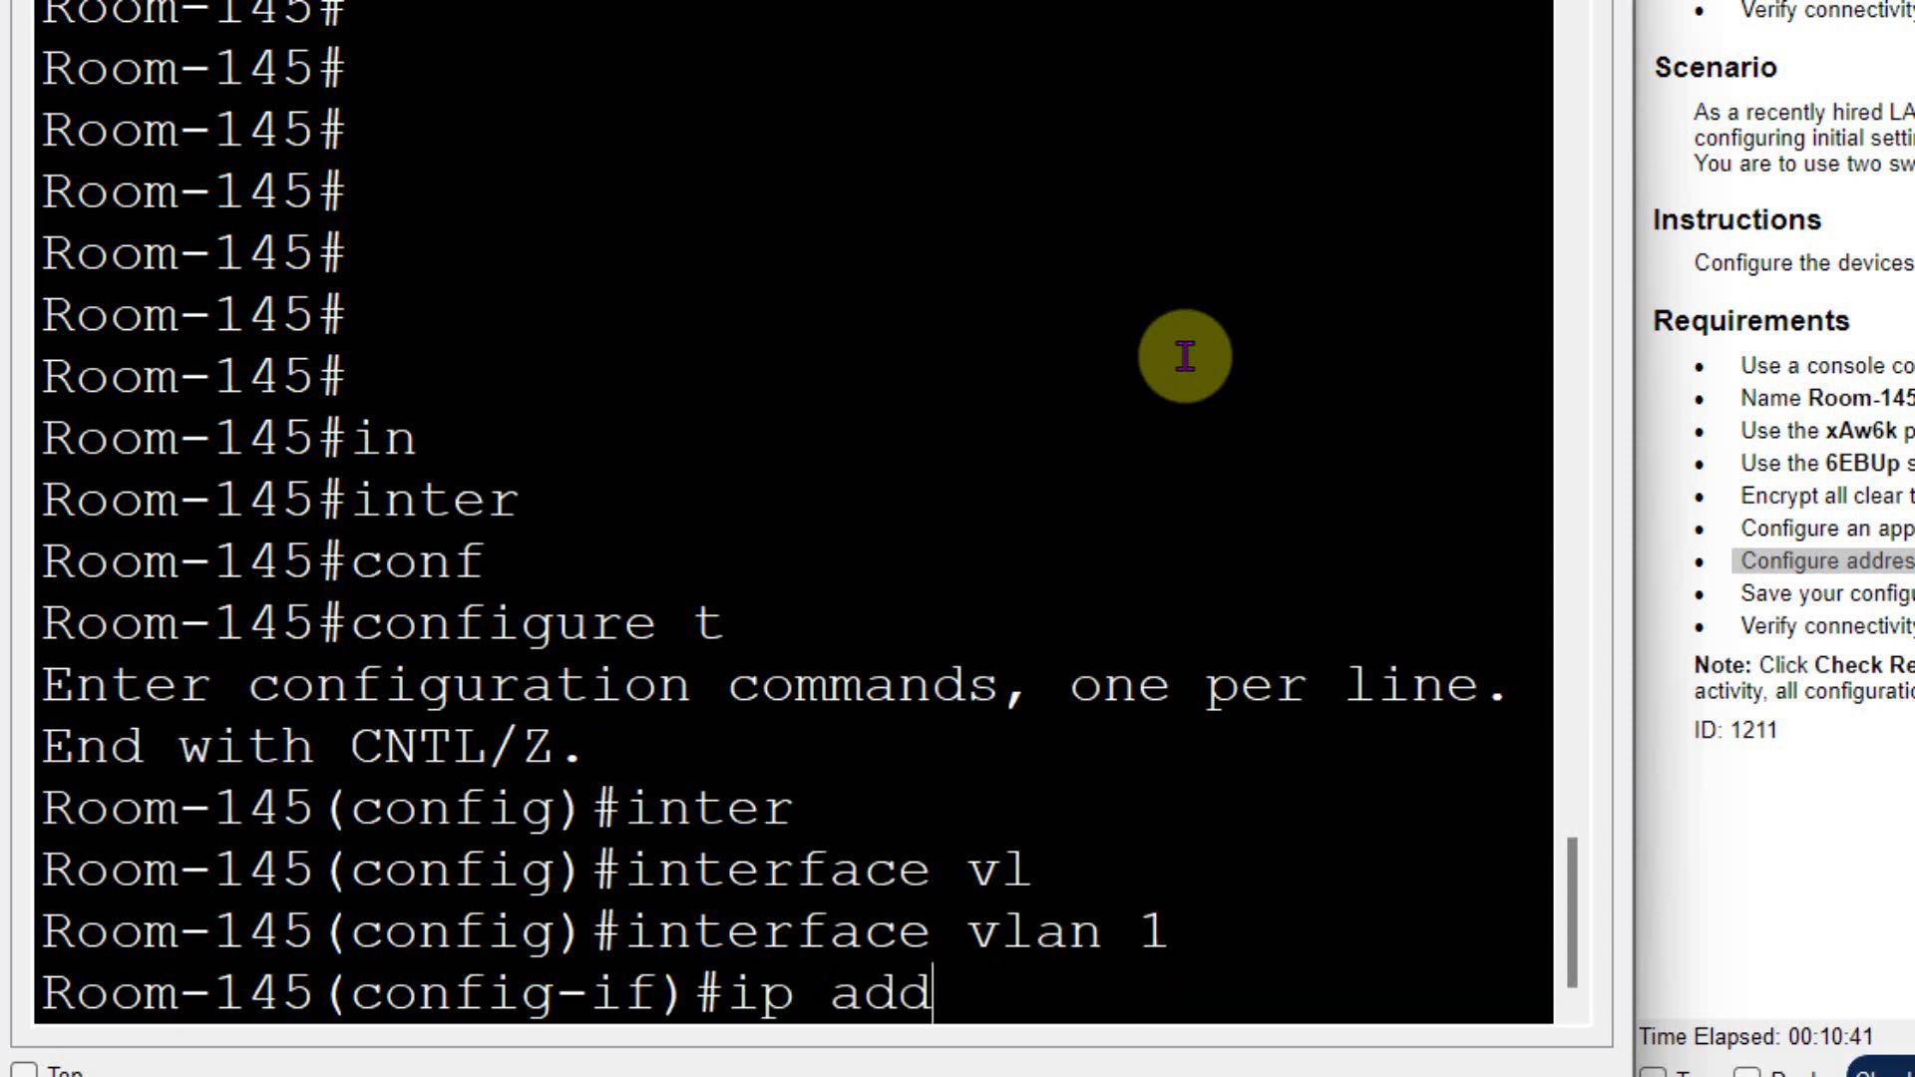
key("Tab")
type("172")
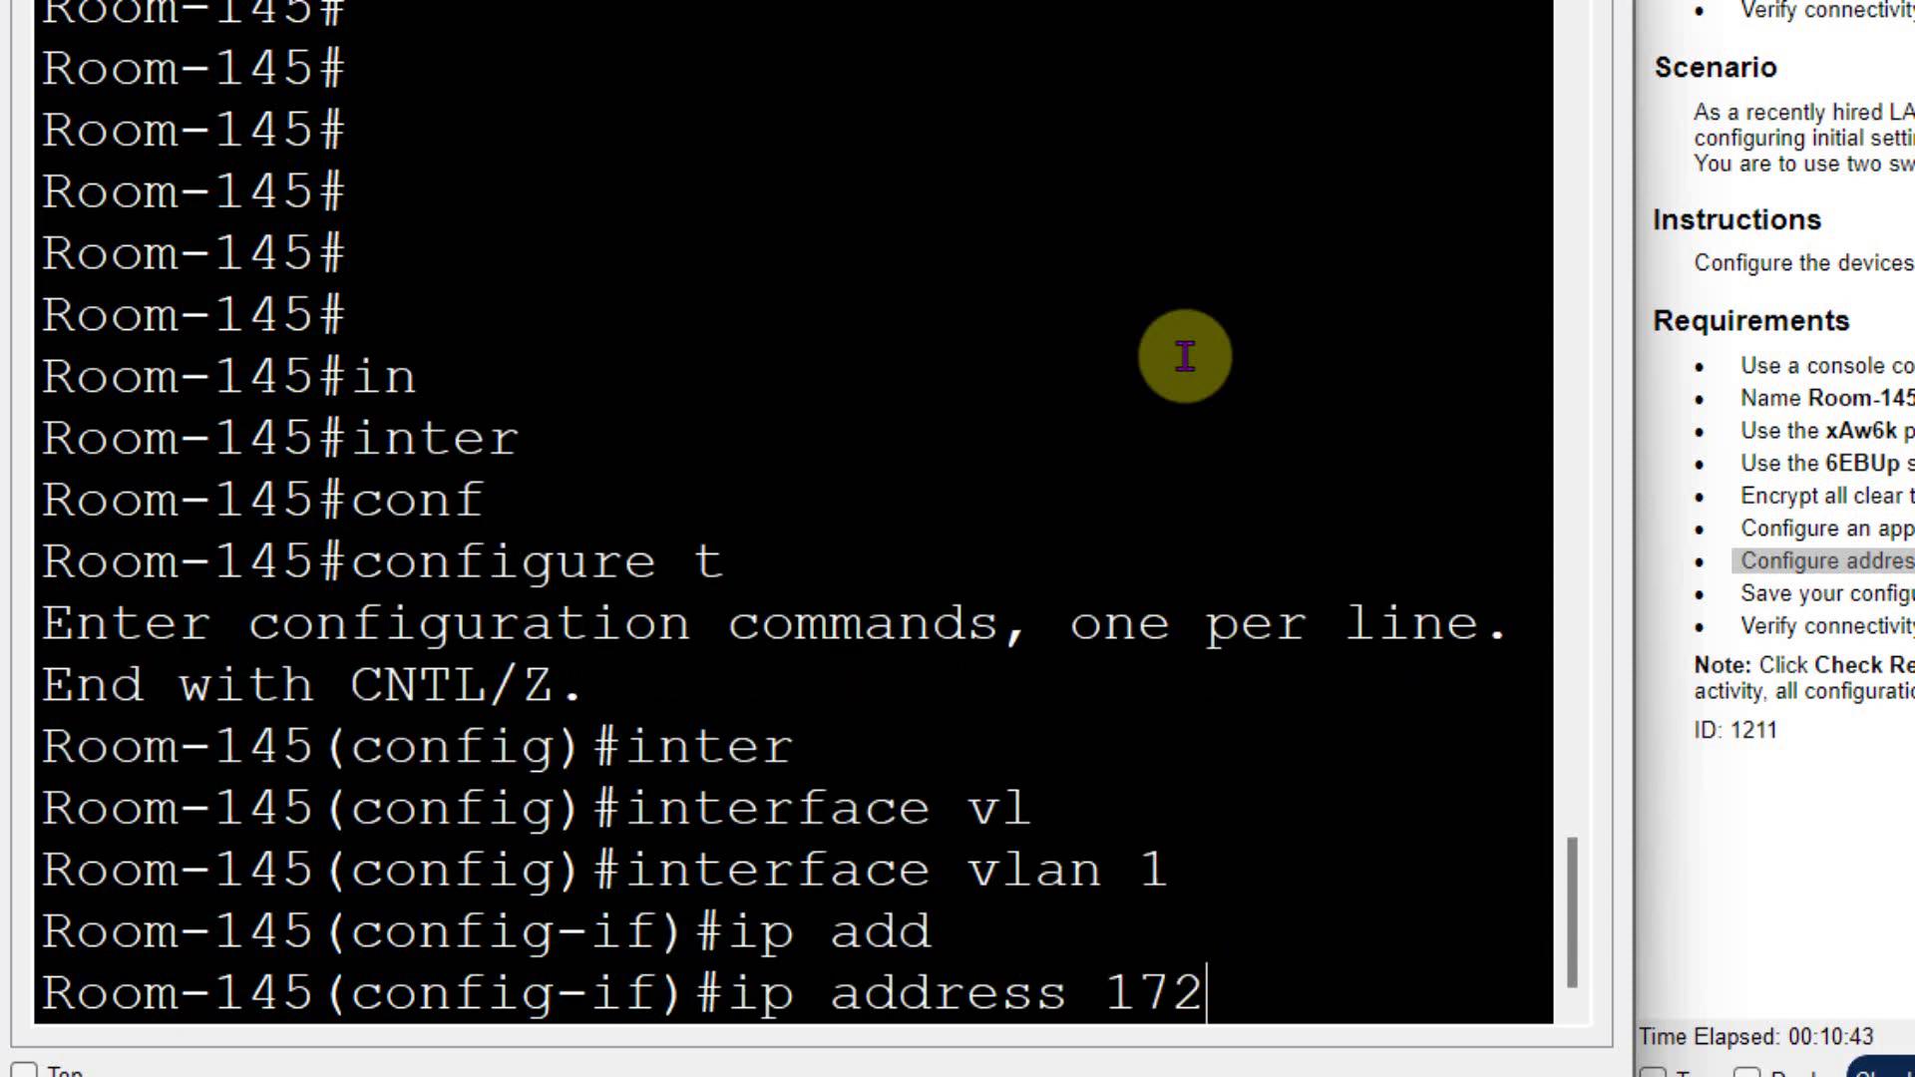
type(".16.")
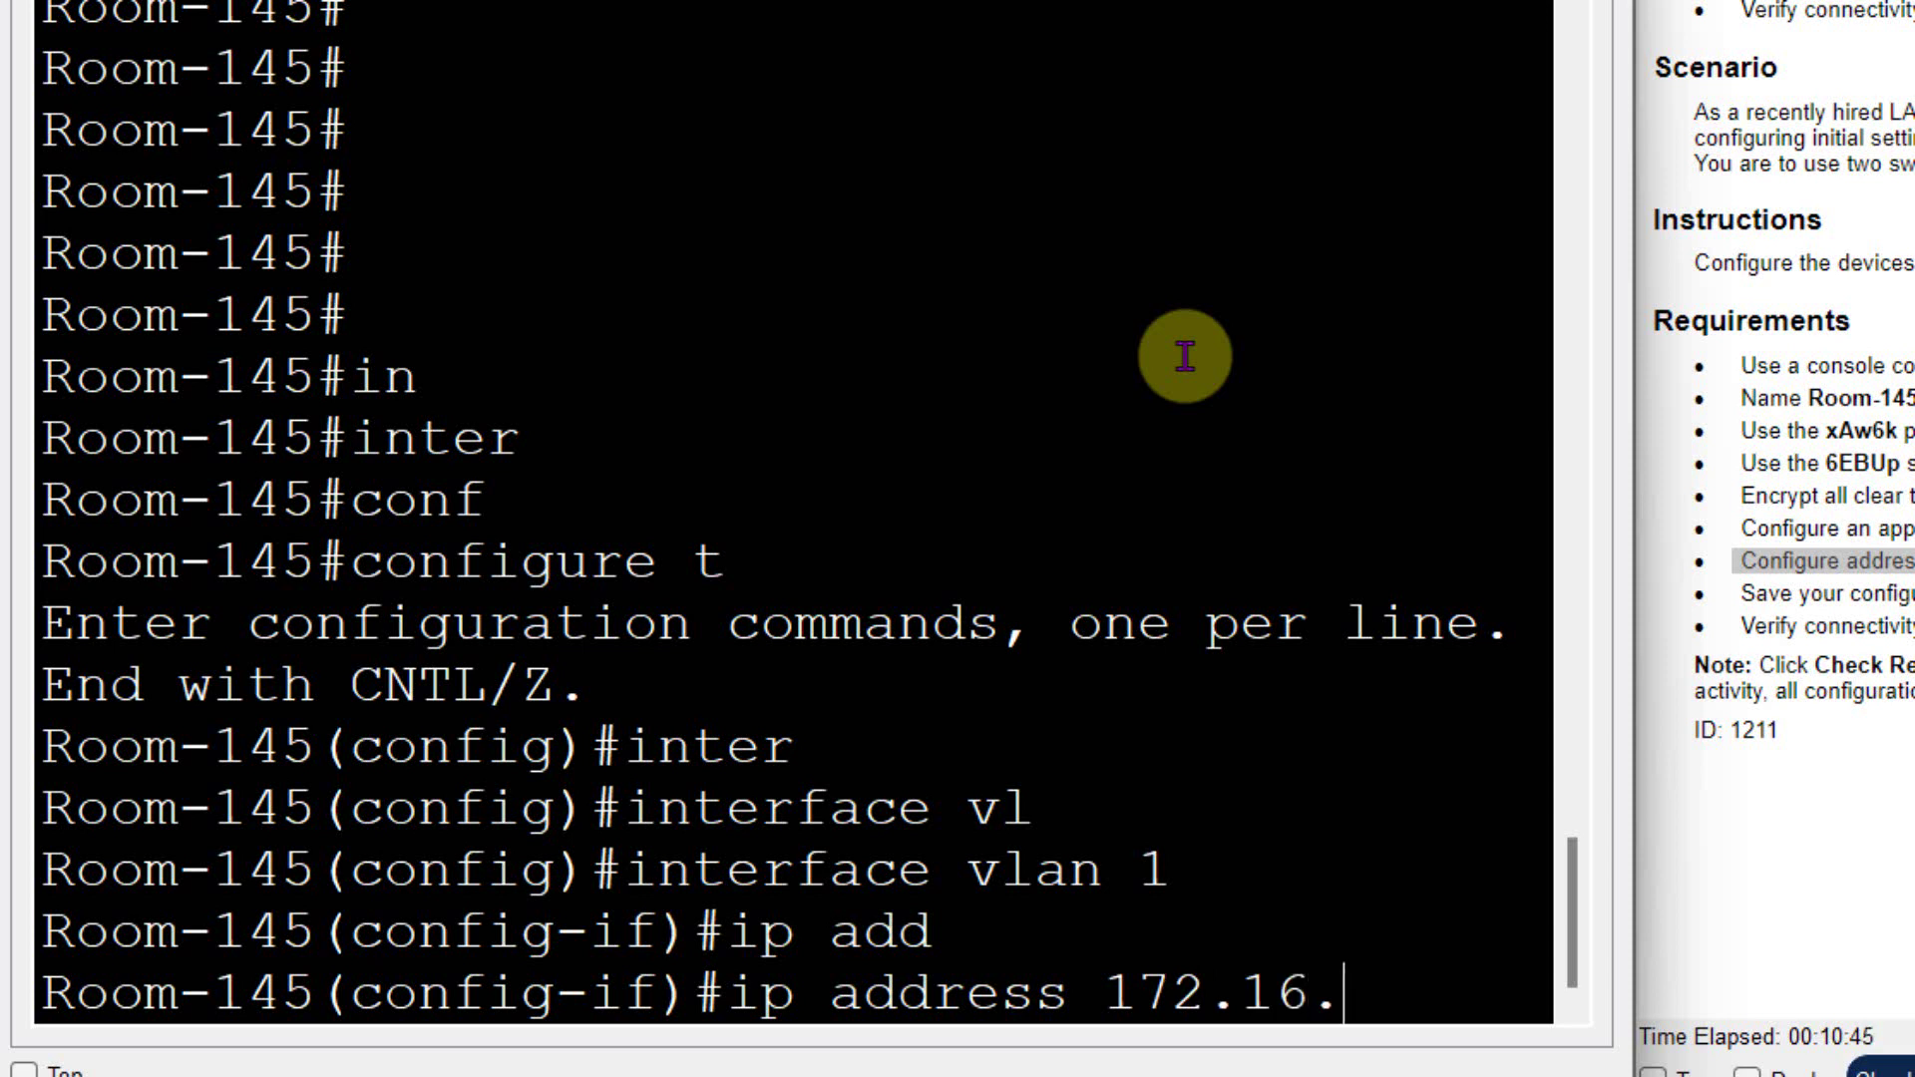
type("5.35 255.255.255.0")
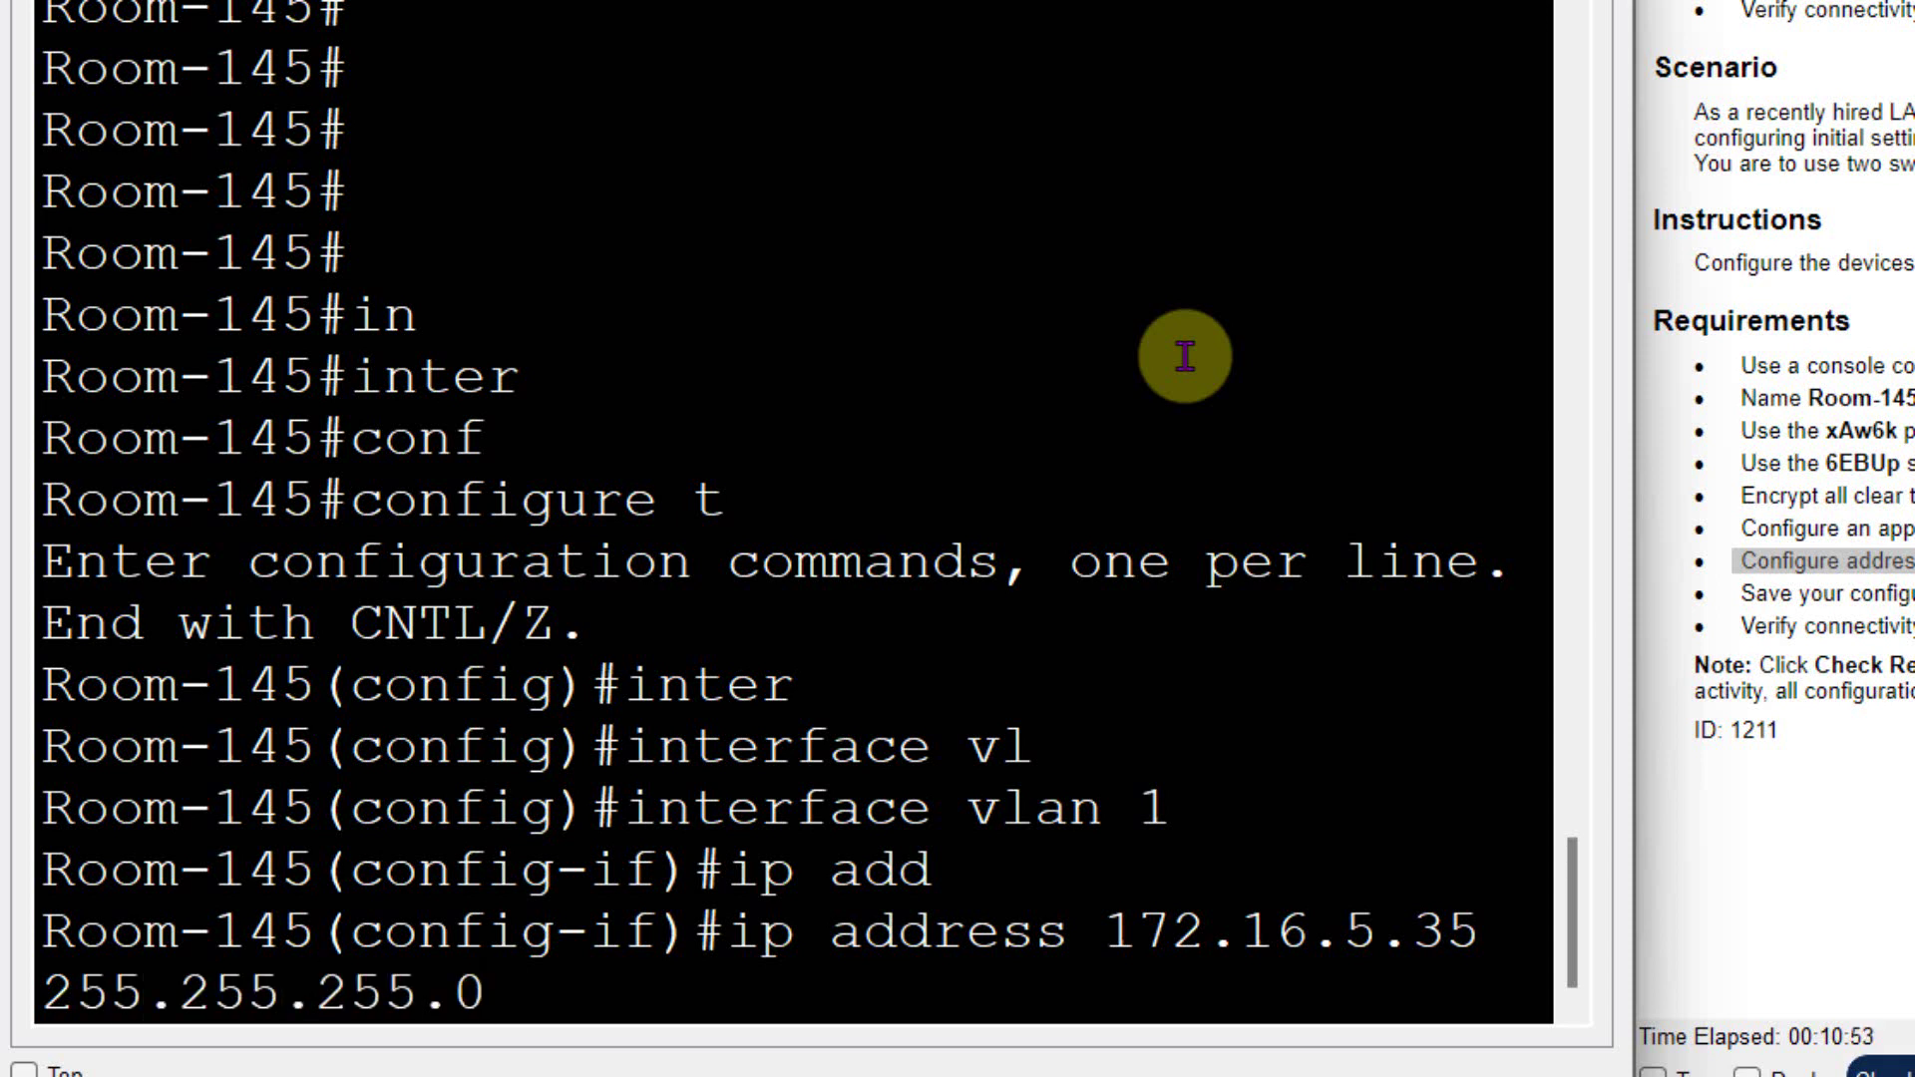
key("Return")
- Bring VLAN 1 up with no shutdown, exit, and copy running-config to startup-config
type("no shut")
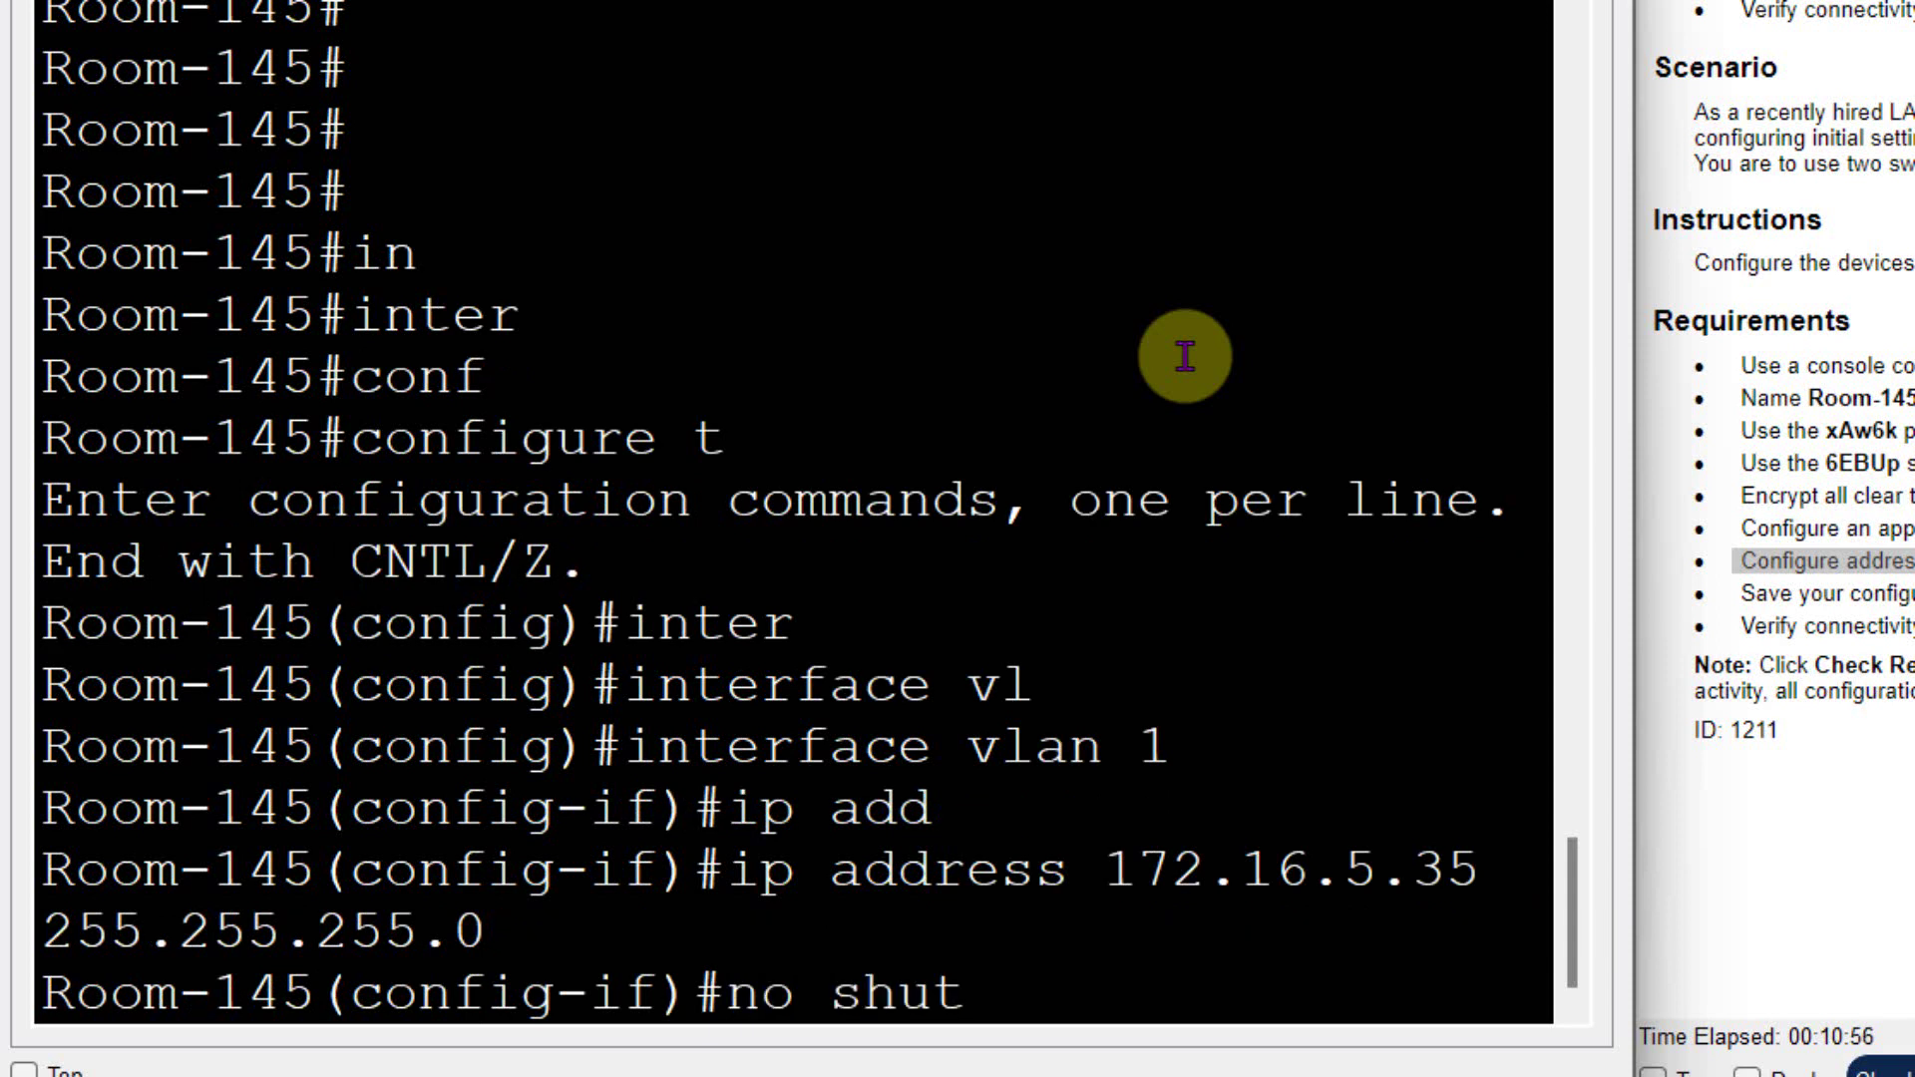
key("Tab")
key("Return")
key("Return")
type("ex")
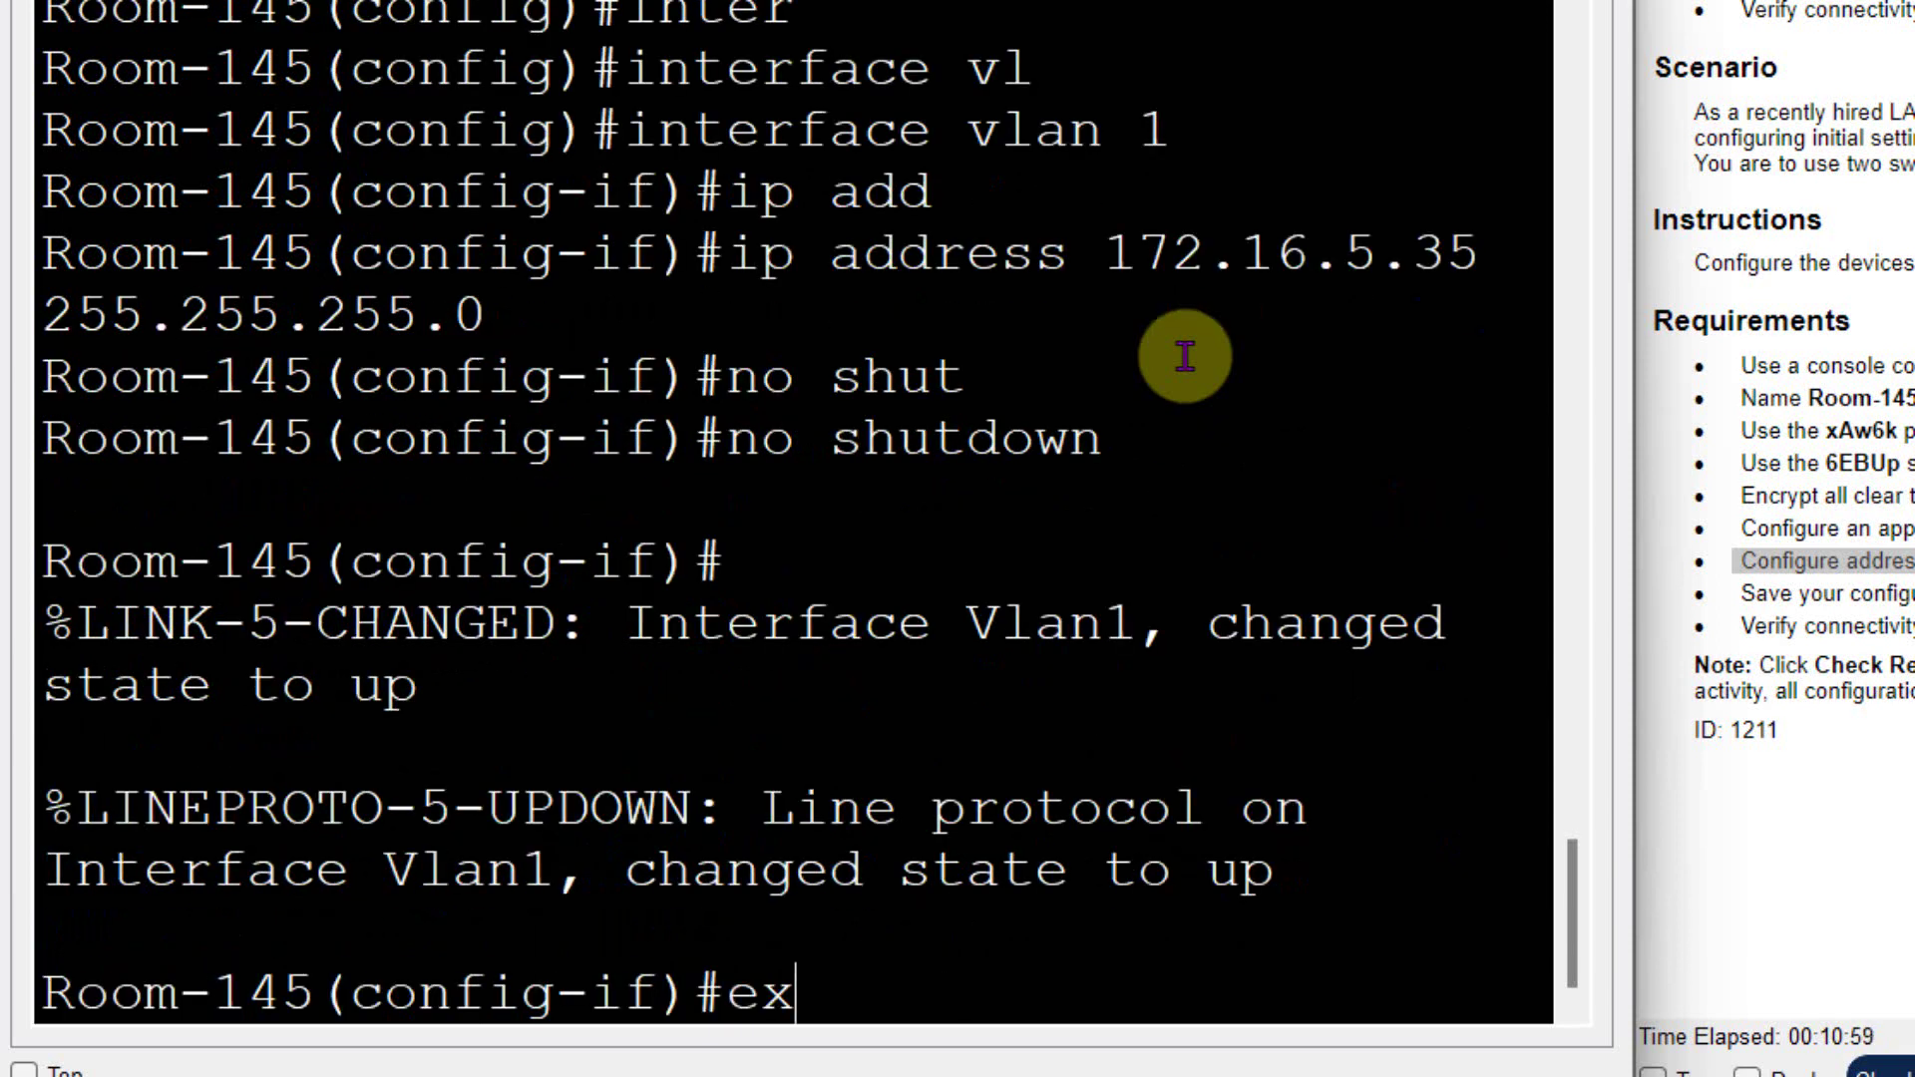
type("it")
key("Return")
key("Return")
type("exit")
key("Return")
key("Return")
type("c")
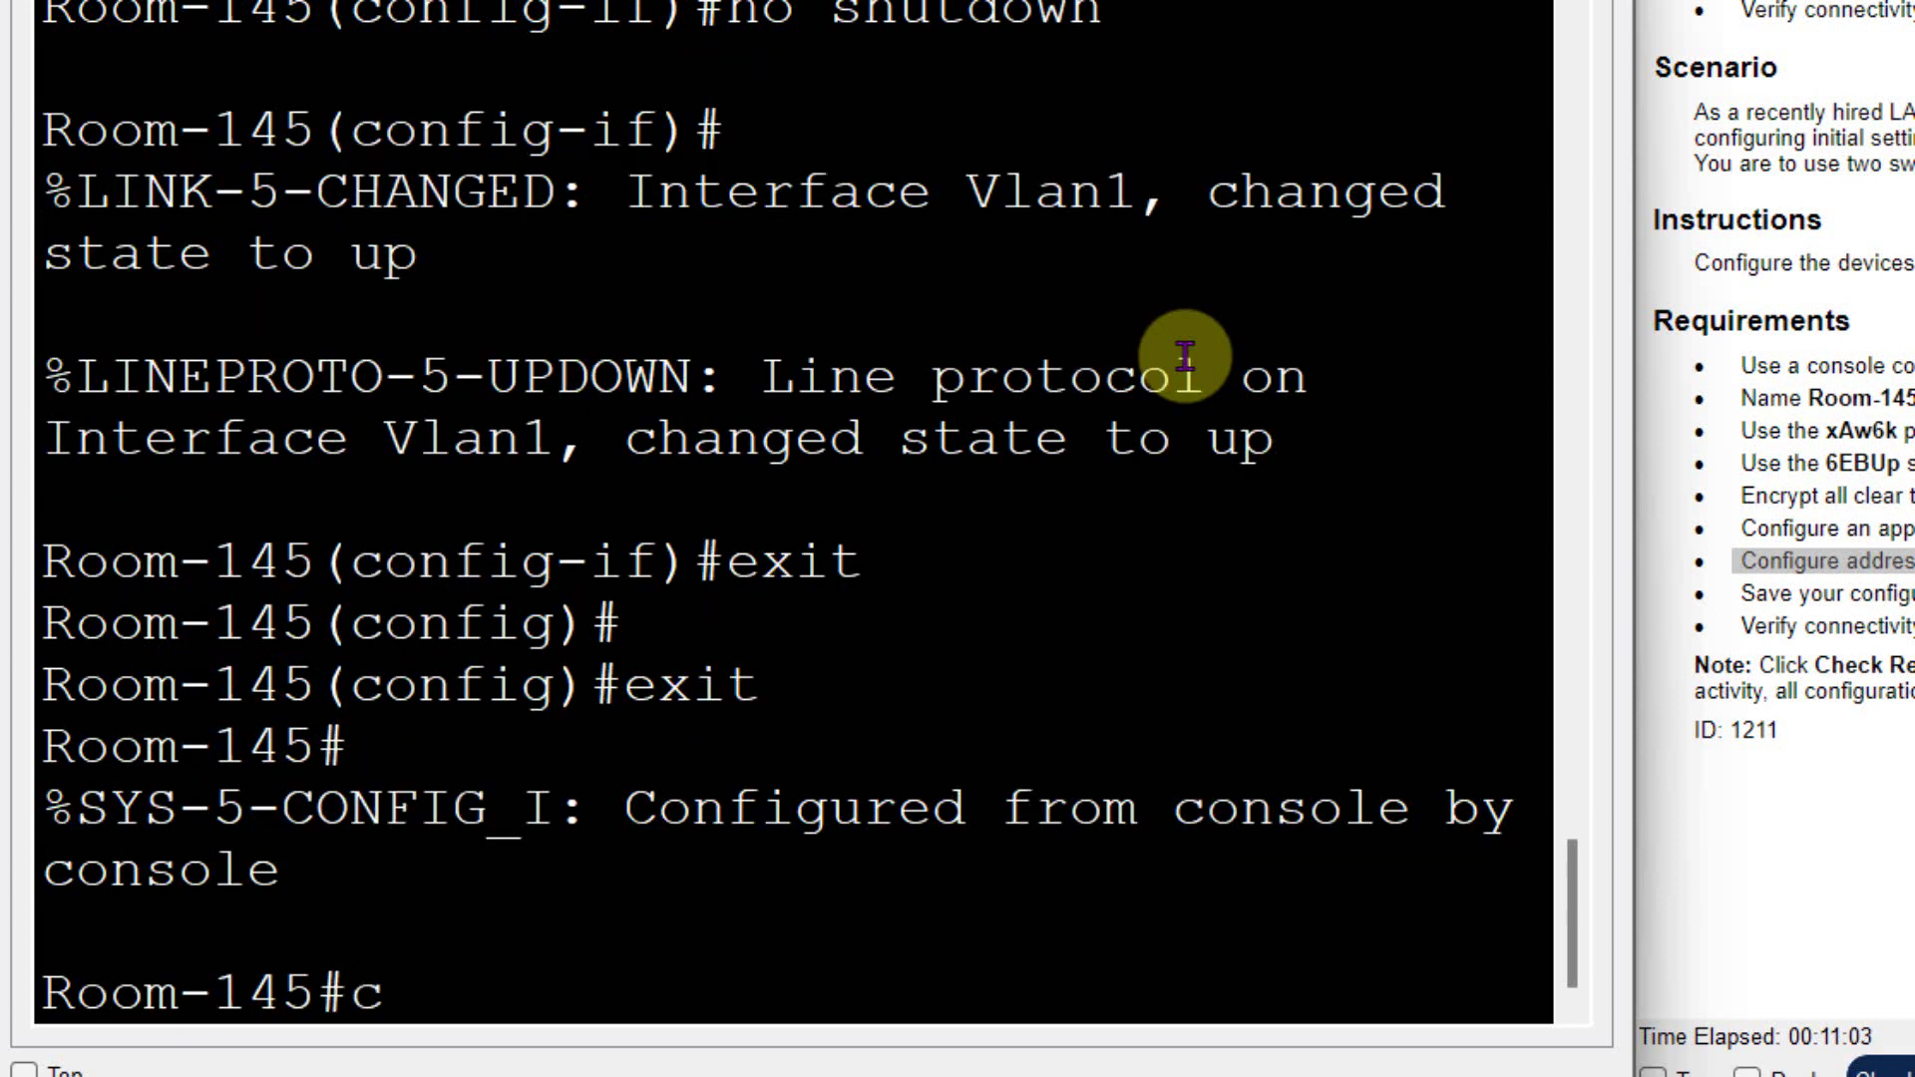
type("opy ru")
key("Tab")
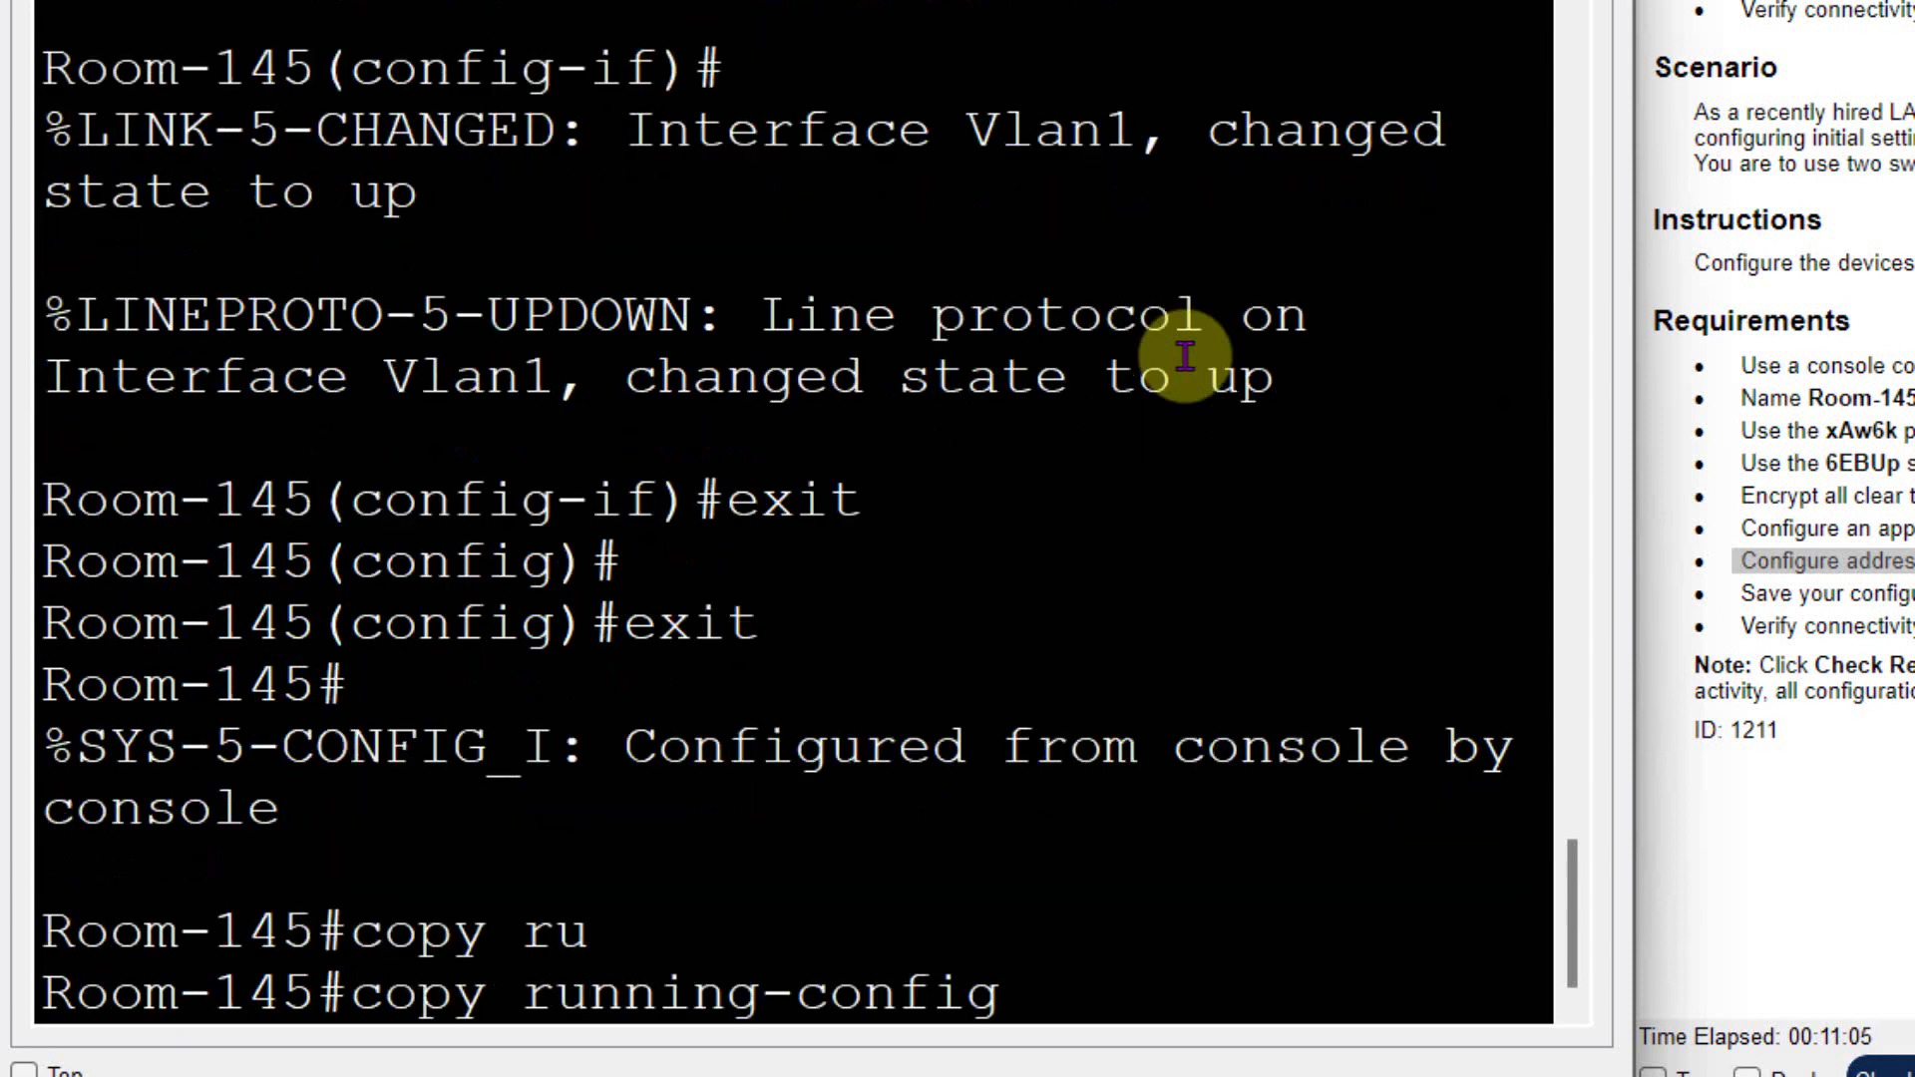
type("st")
key("Tab")
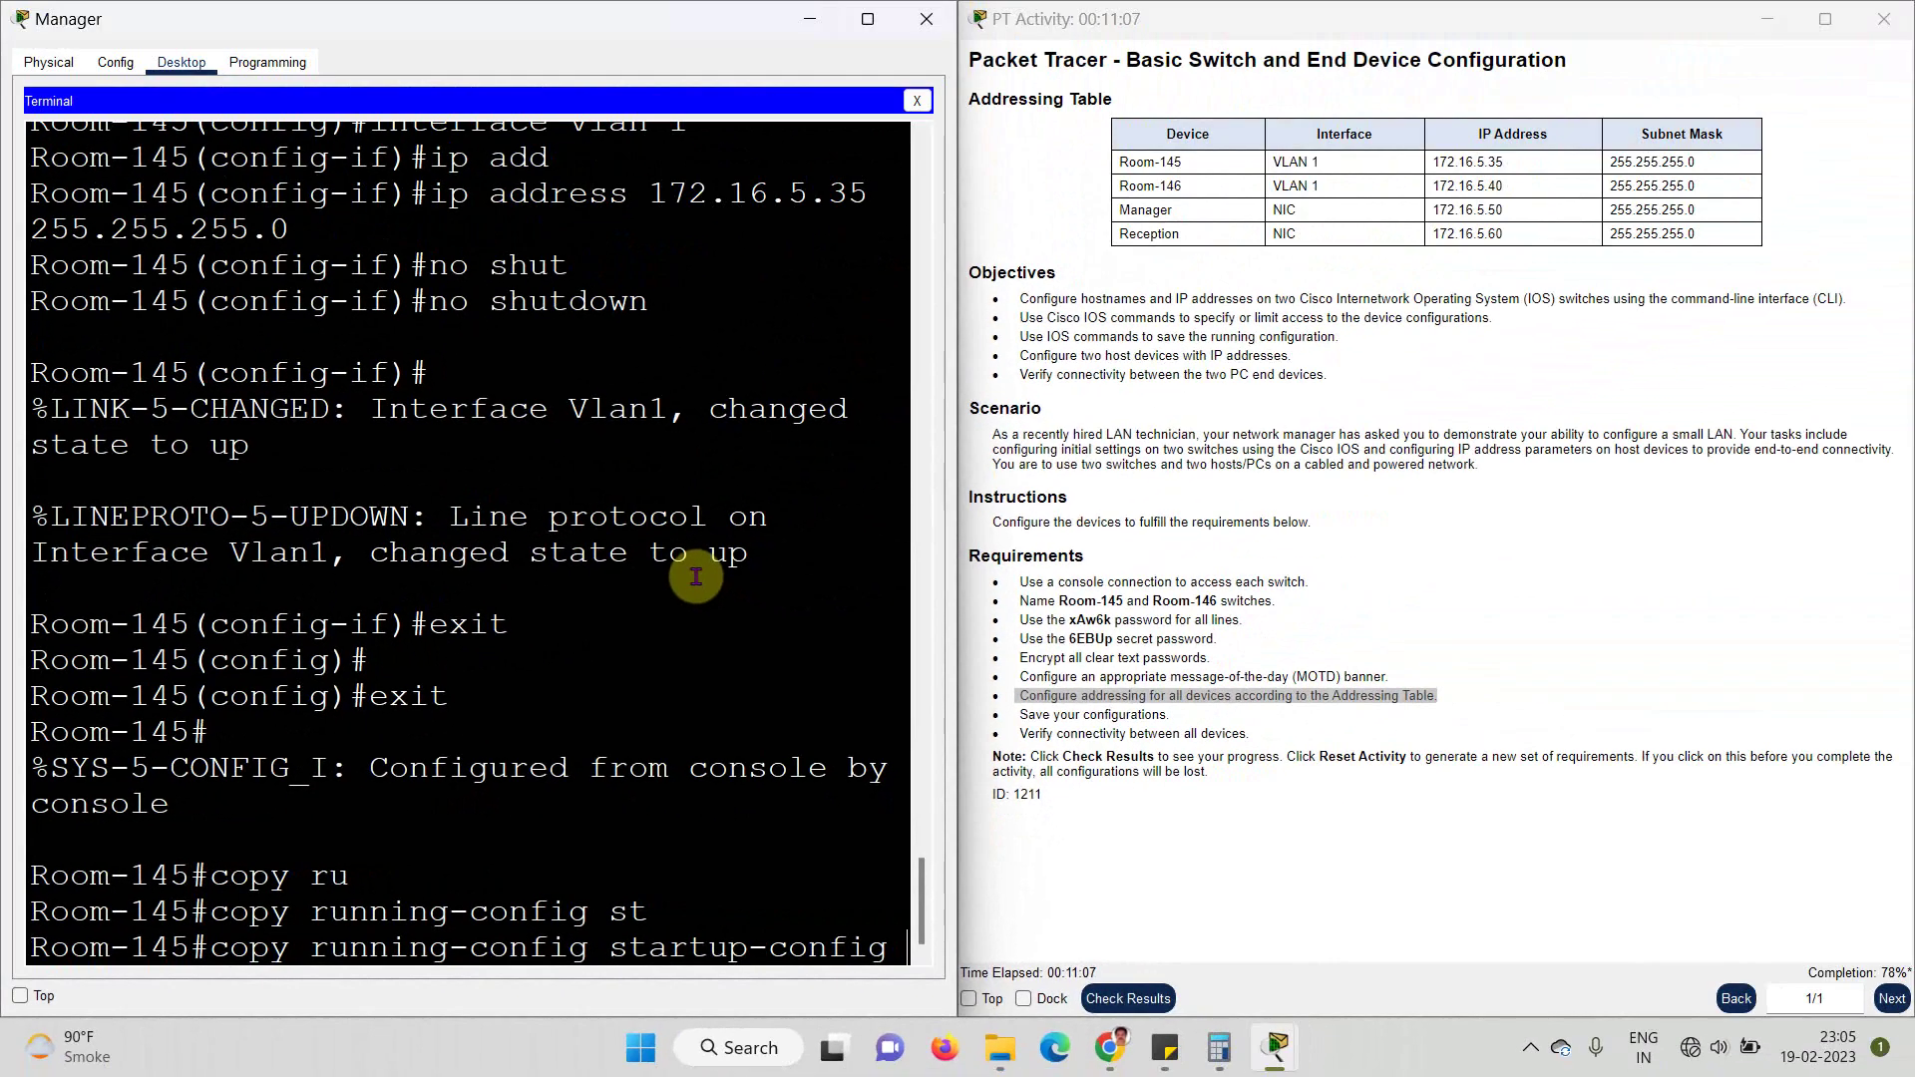
key("Return")
key("Return")
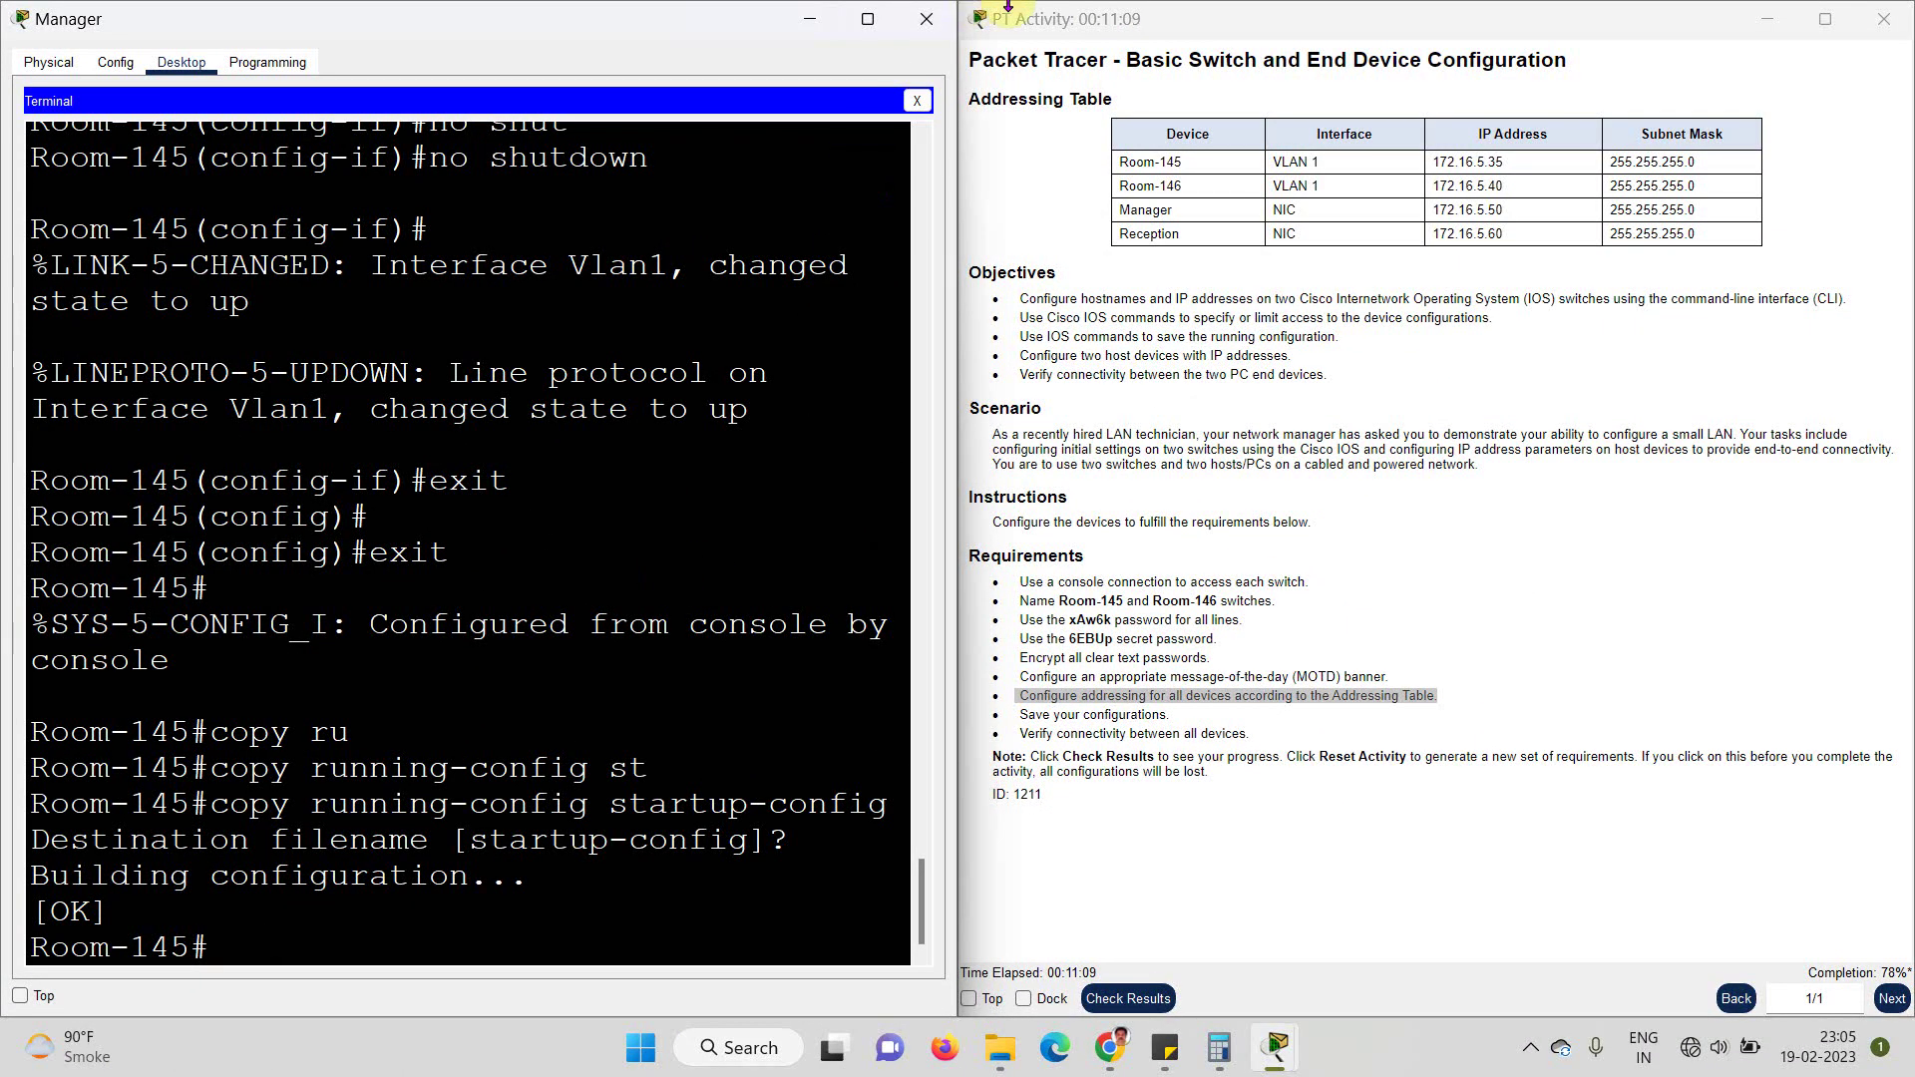
- Connect to the Room-146 console from the Reception PC and enter global configuration mode
left_click(924, 22)
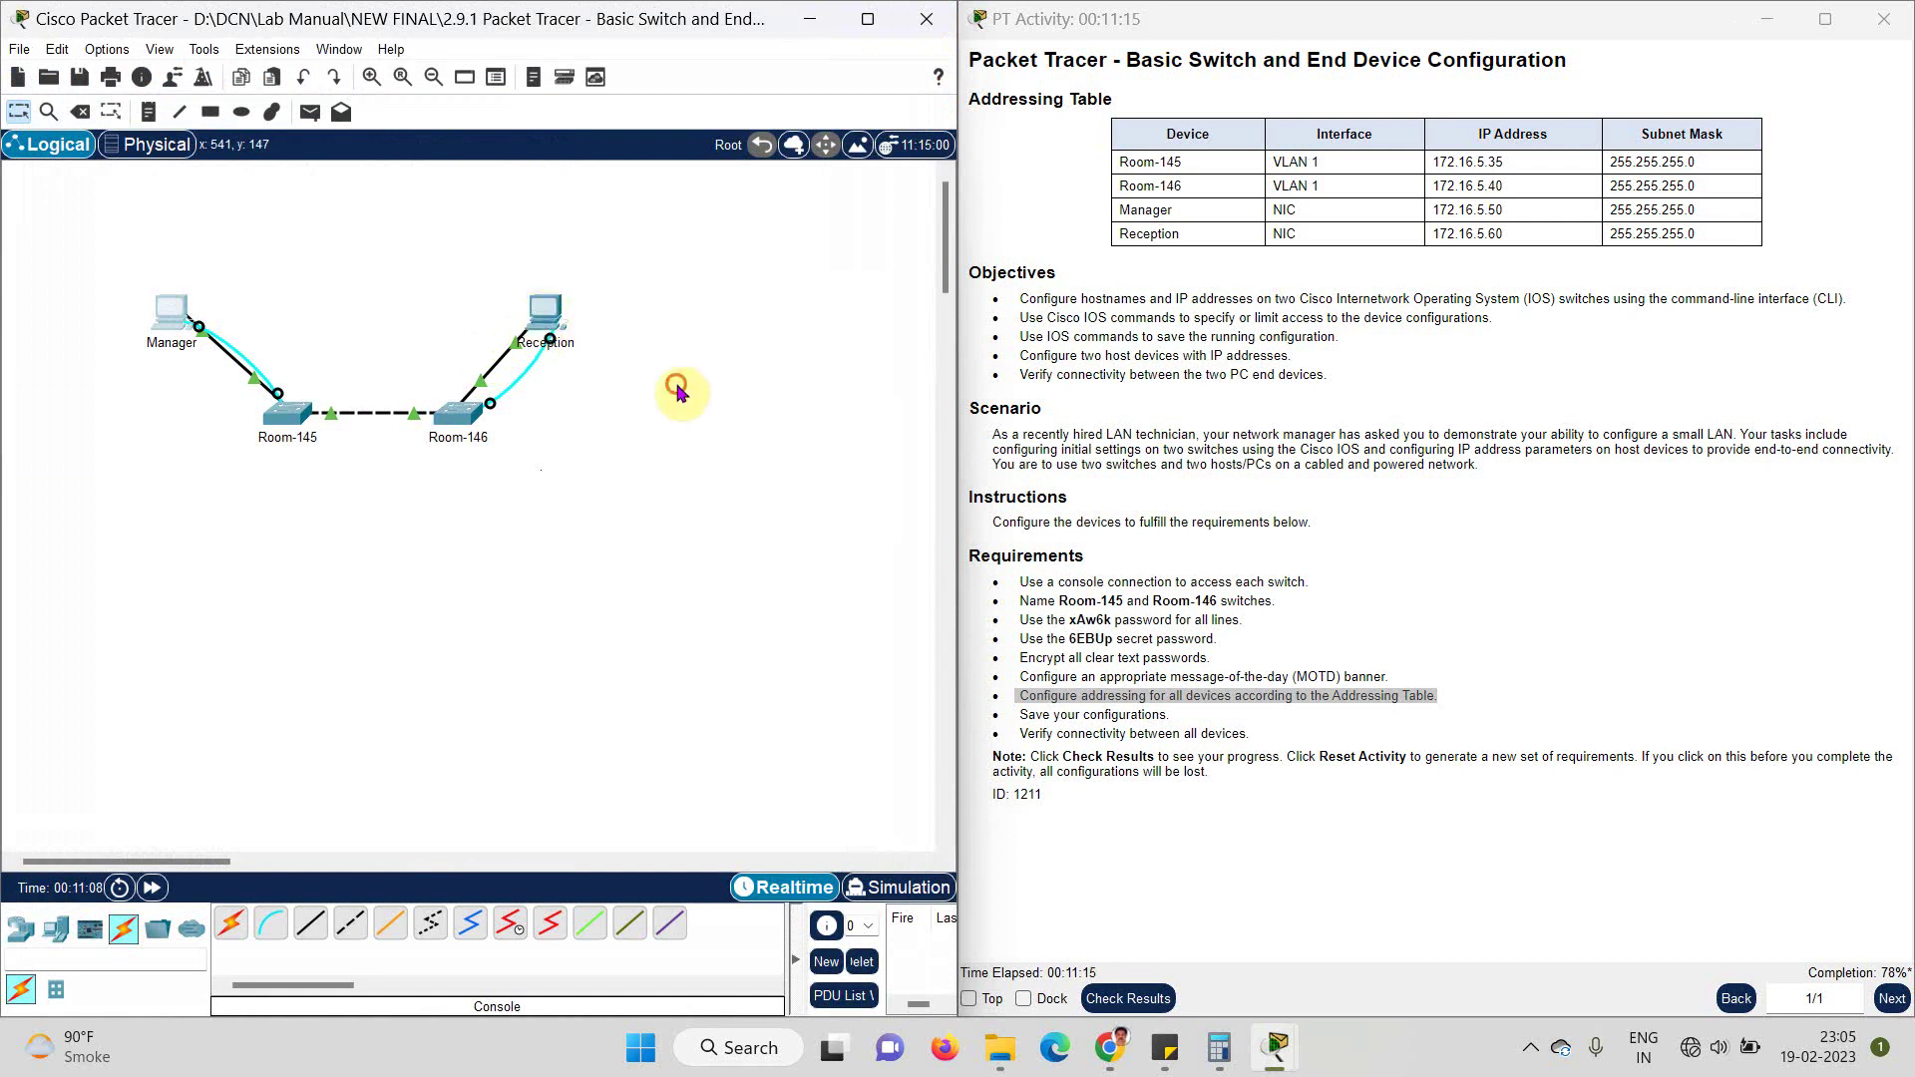
left_click(545, 311)
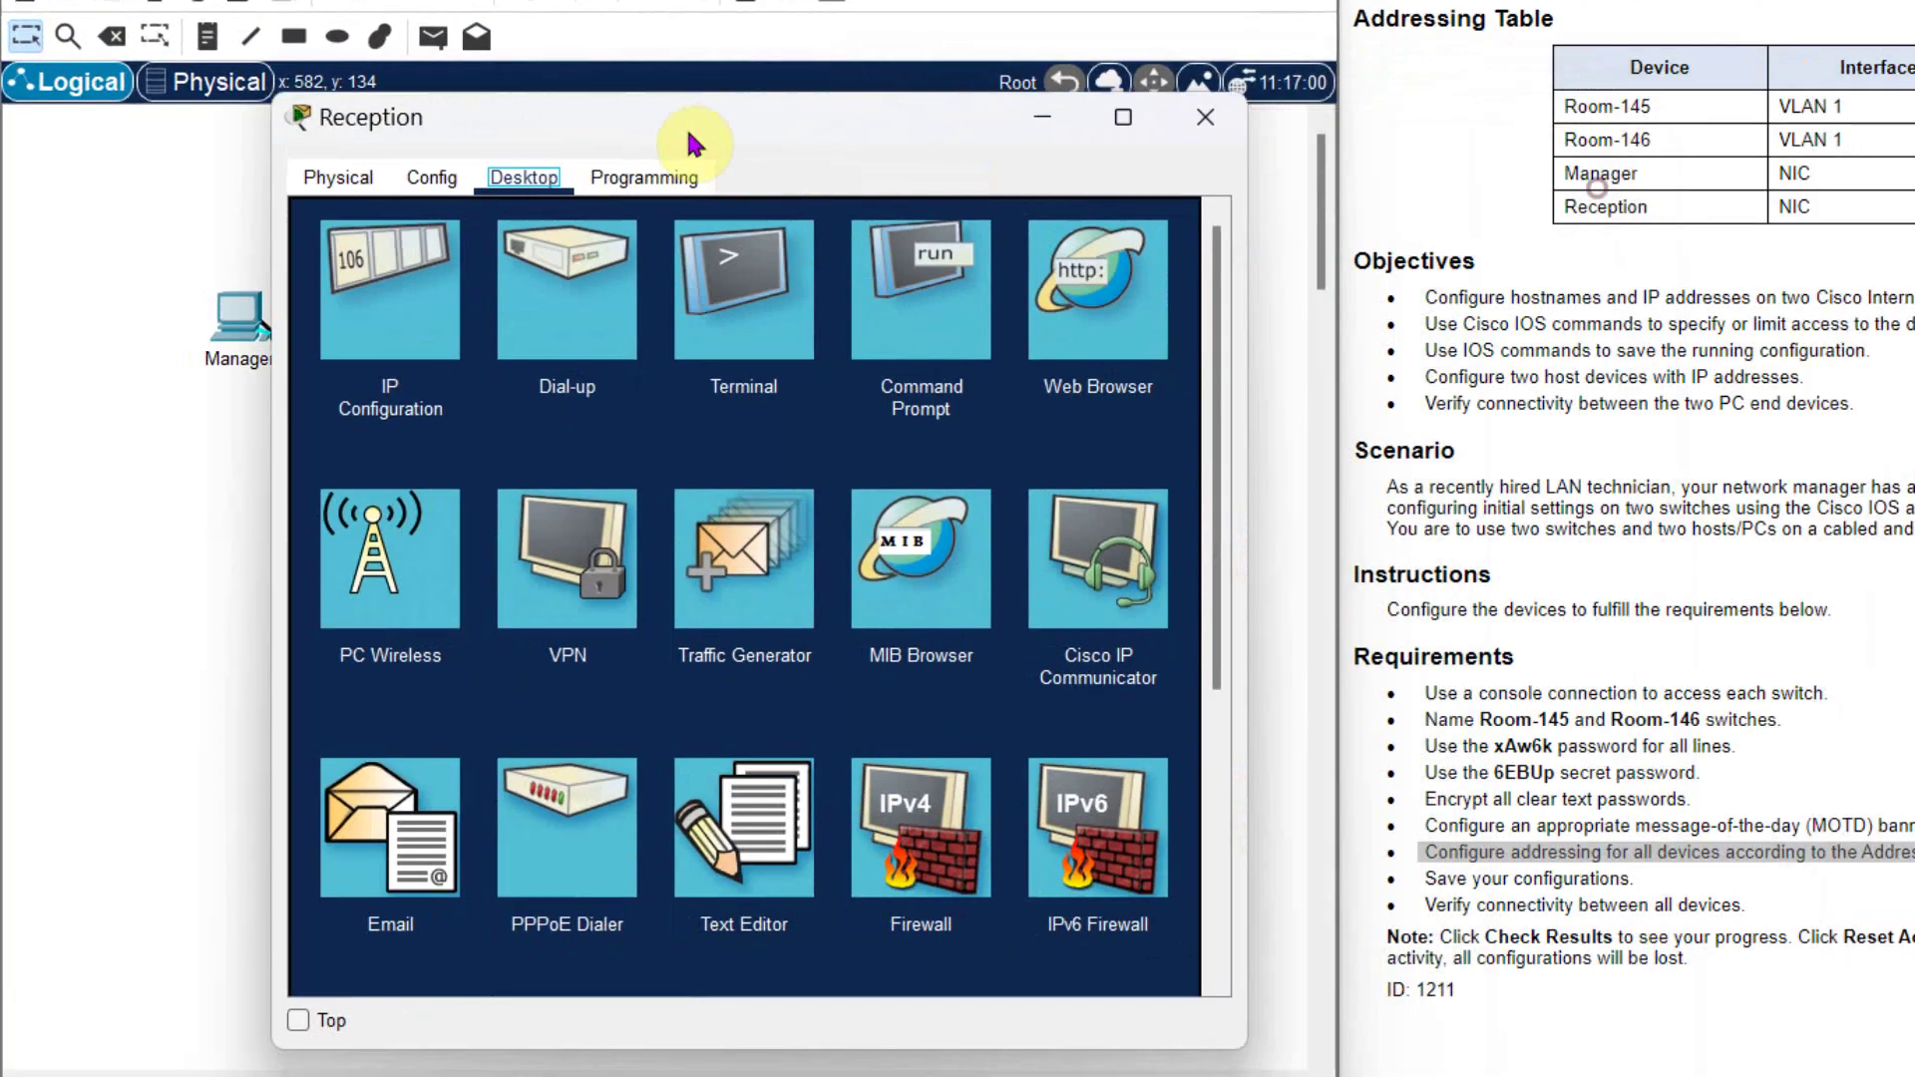
left_click(698, 261)
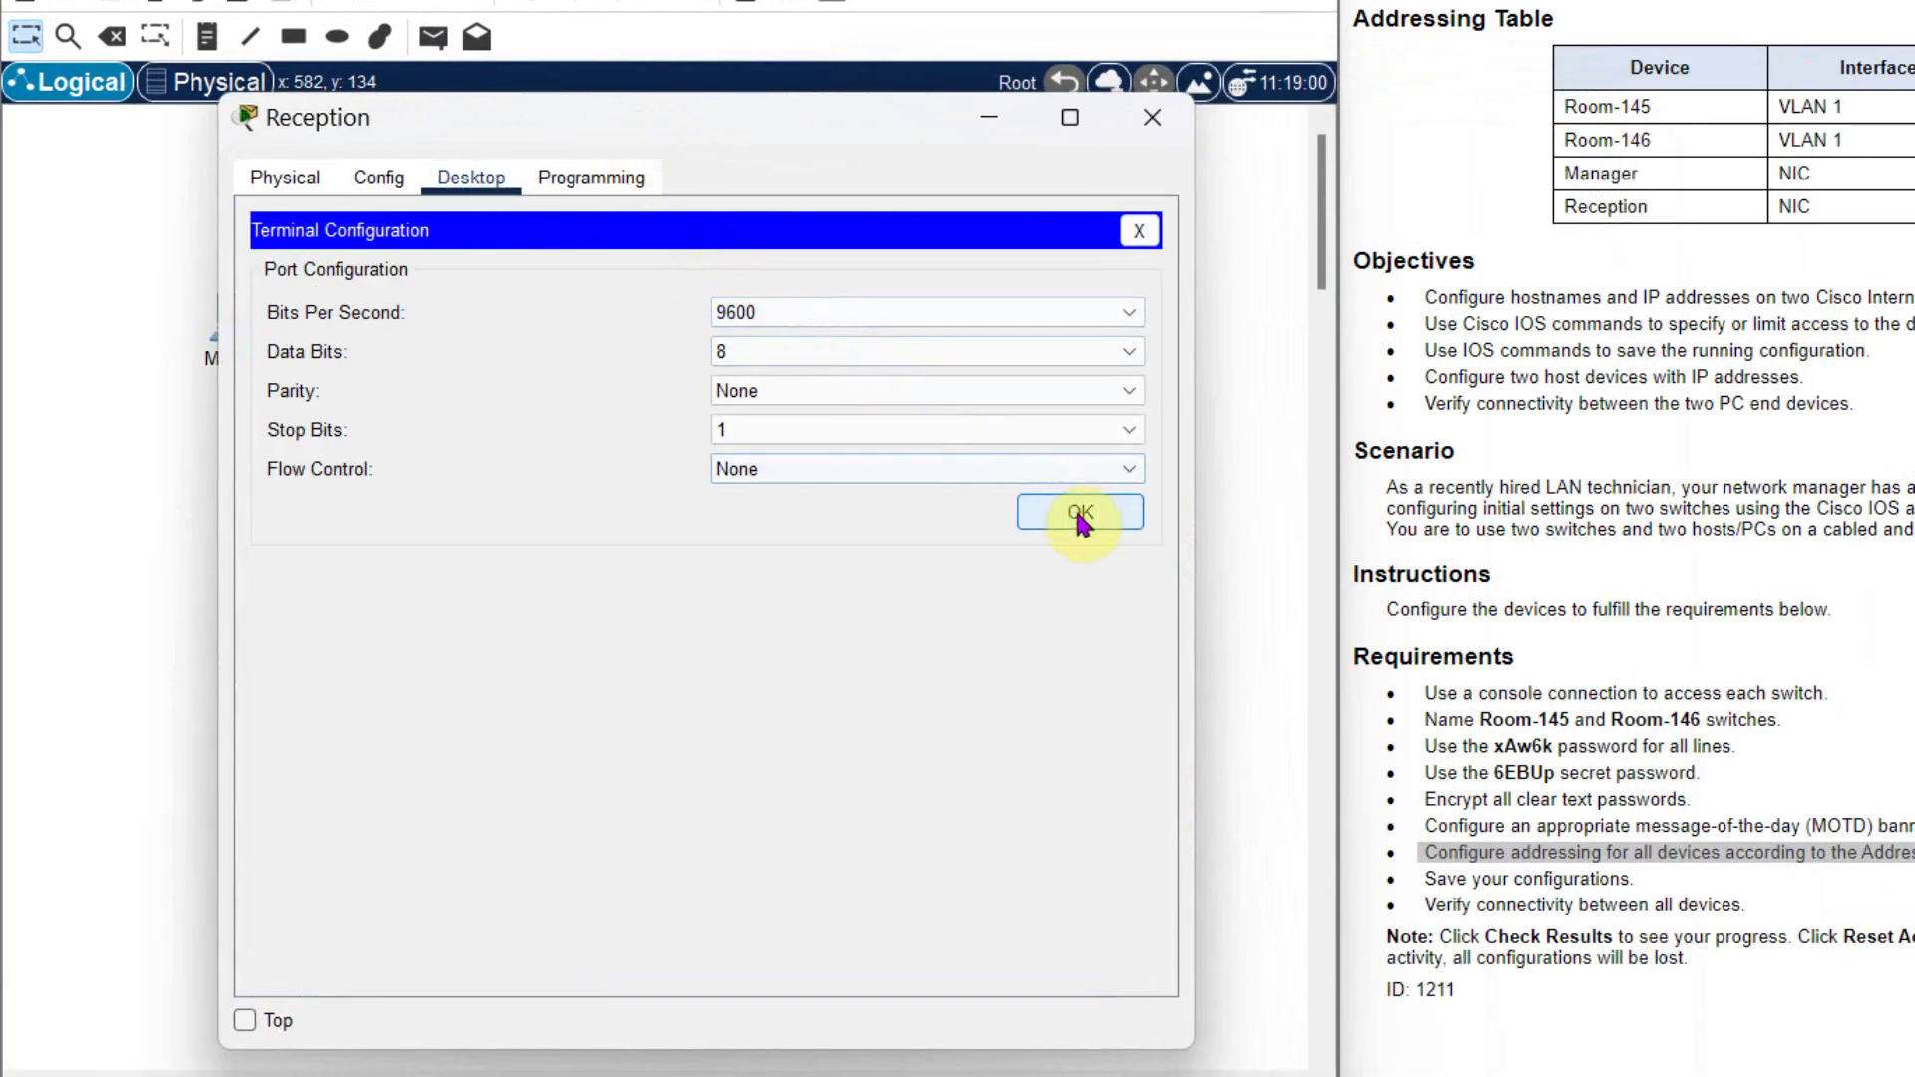
left_click(1083, 512)
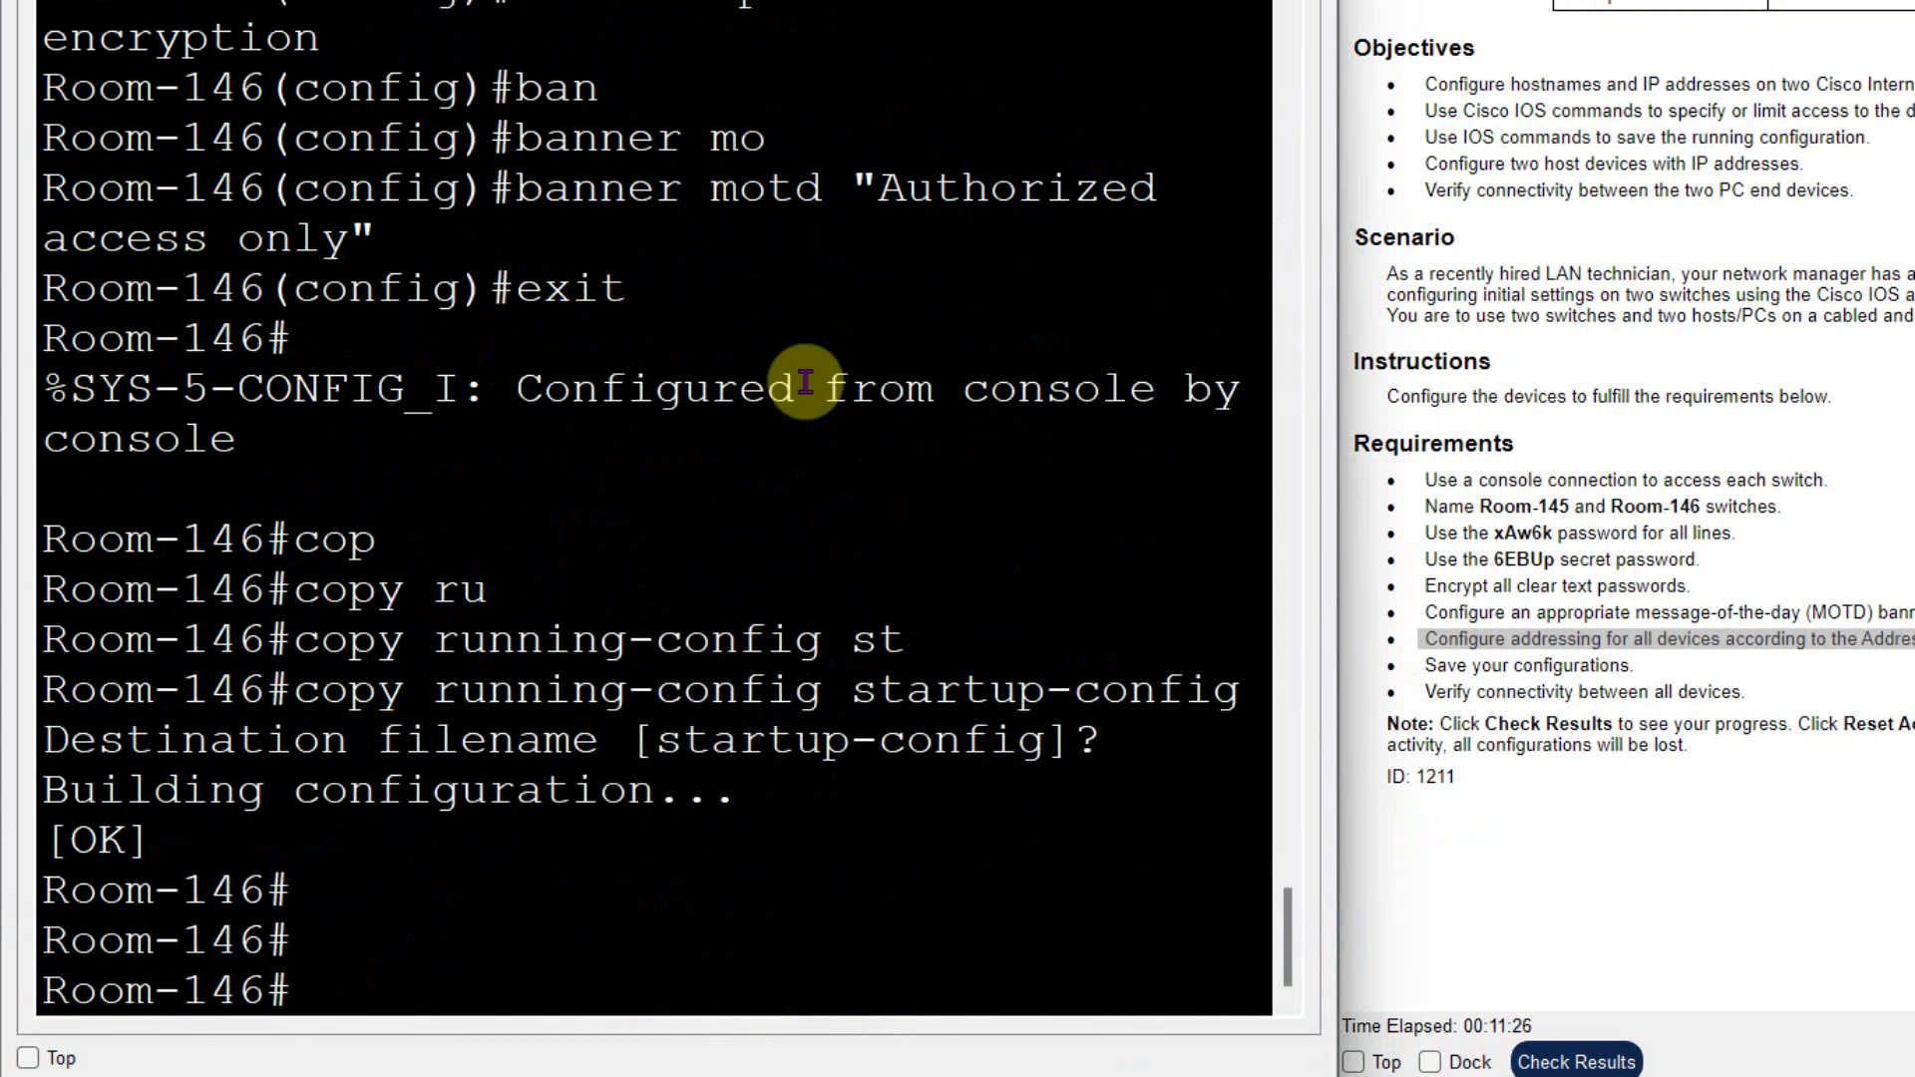
key("Return")
key("Return")
key("Return")
key("Return")
key("Return")
key("Return")
key("Return")
type("conf")
key("Tab")
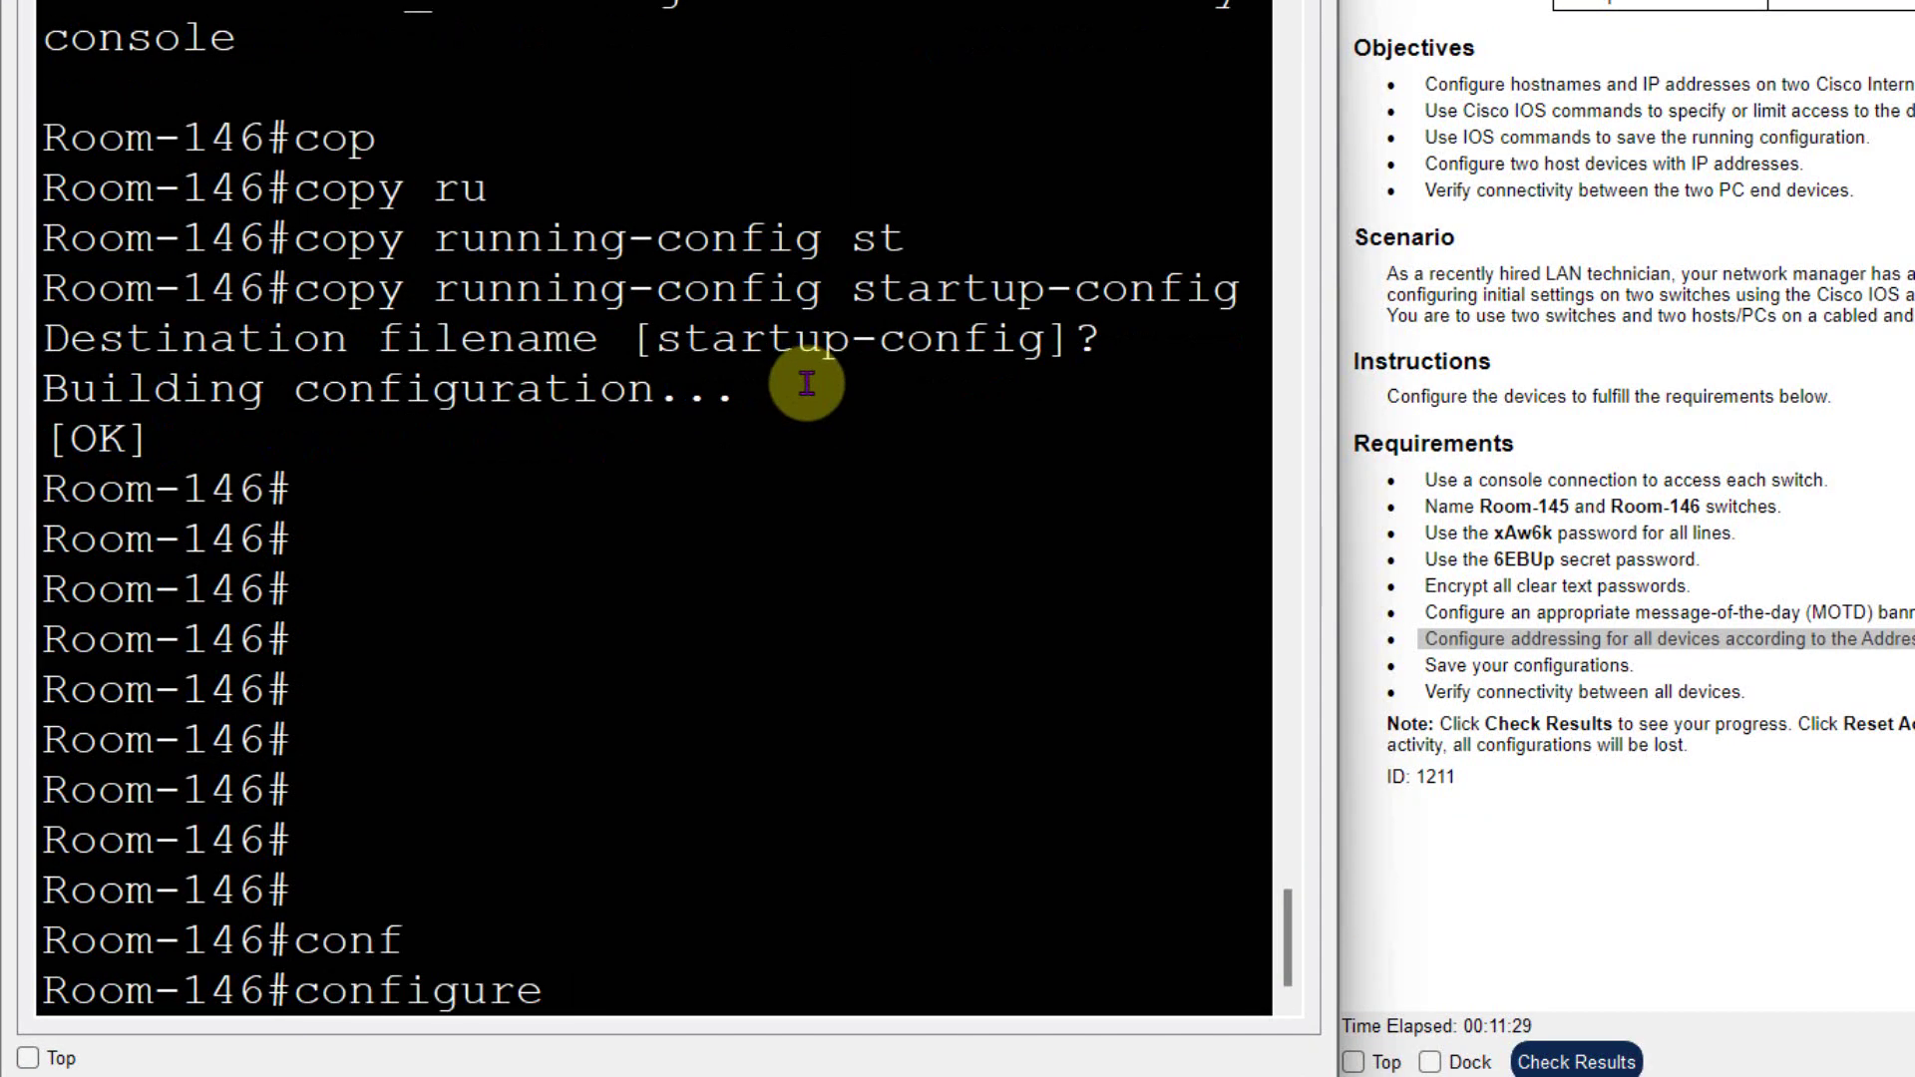
type("t")
key("Return")
- Assign 172.16.5.40 255.255.255.0 to interface VLAN 1
type("int")
key("Tab")
type("vla")
key("Tab")
type("1")
key("Return")
type("ip")
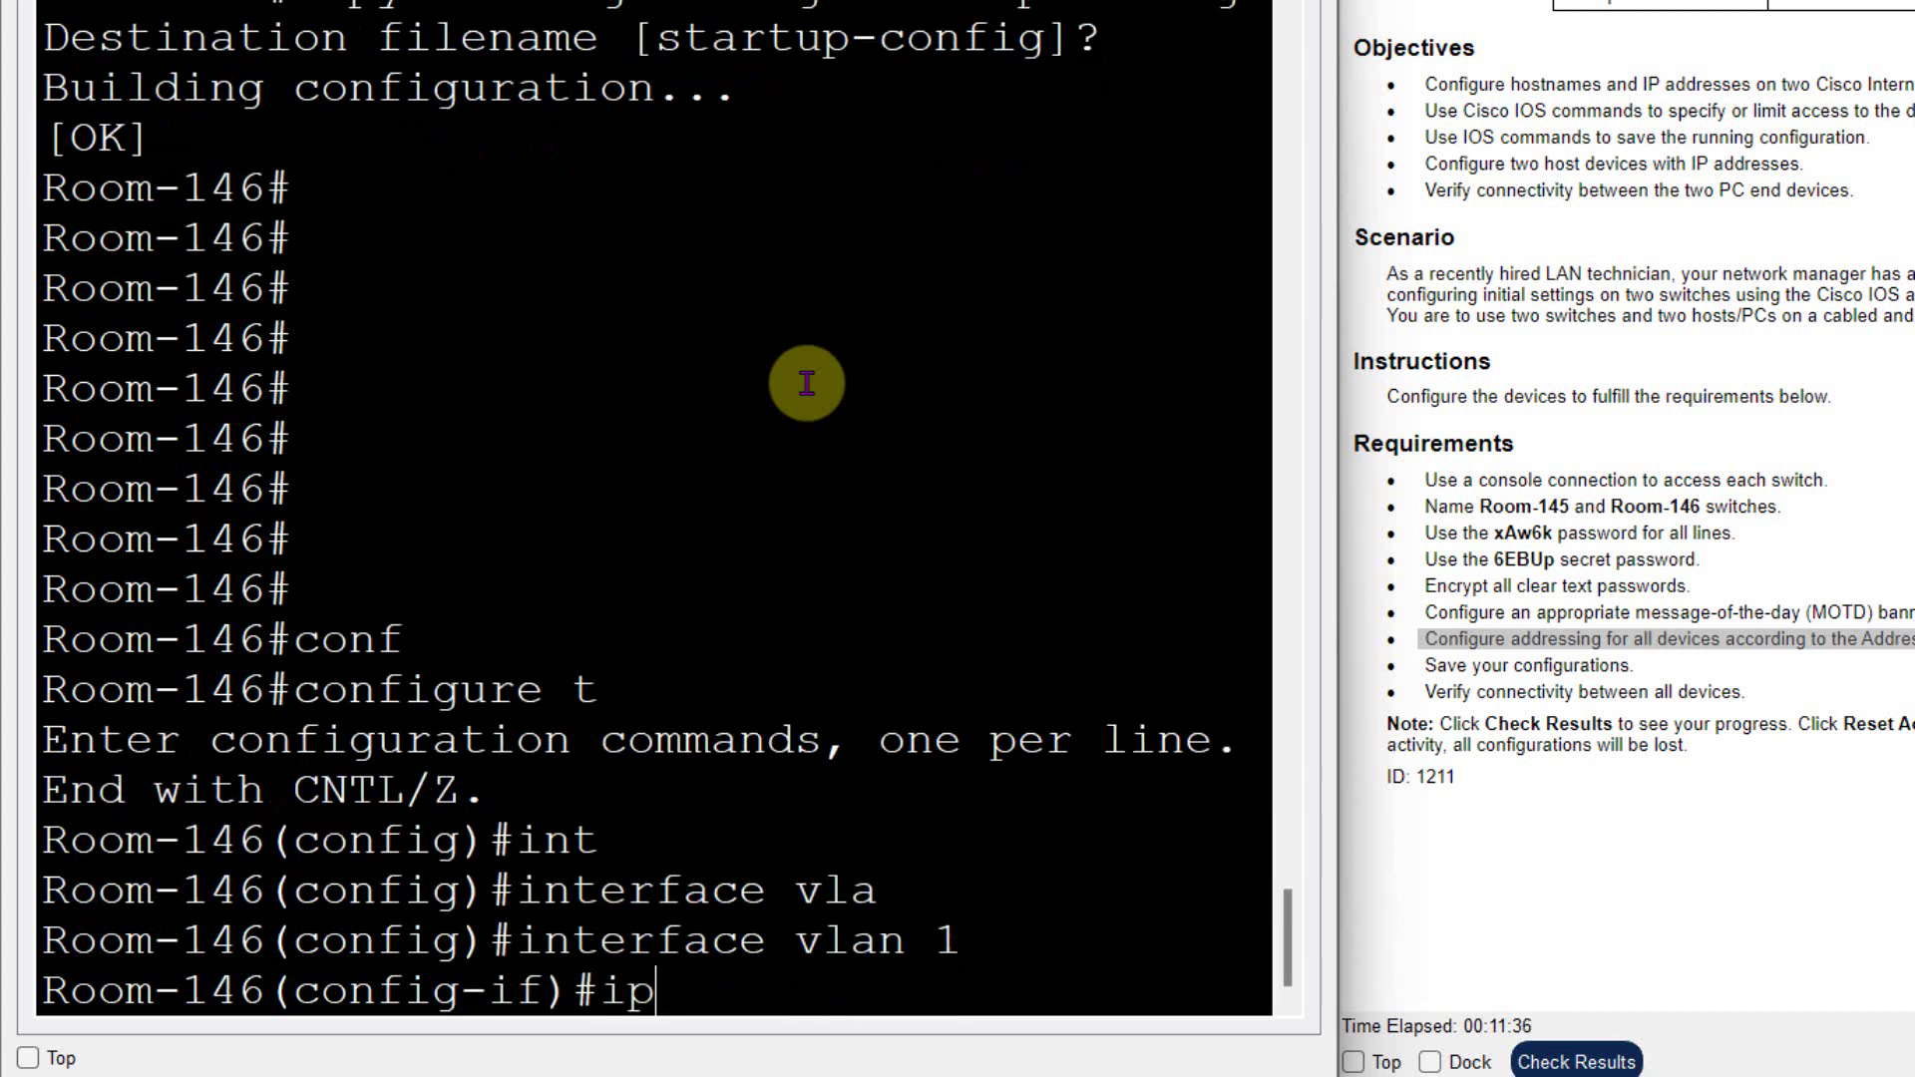
type(" ad")
key("Tab")
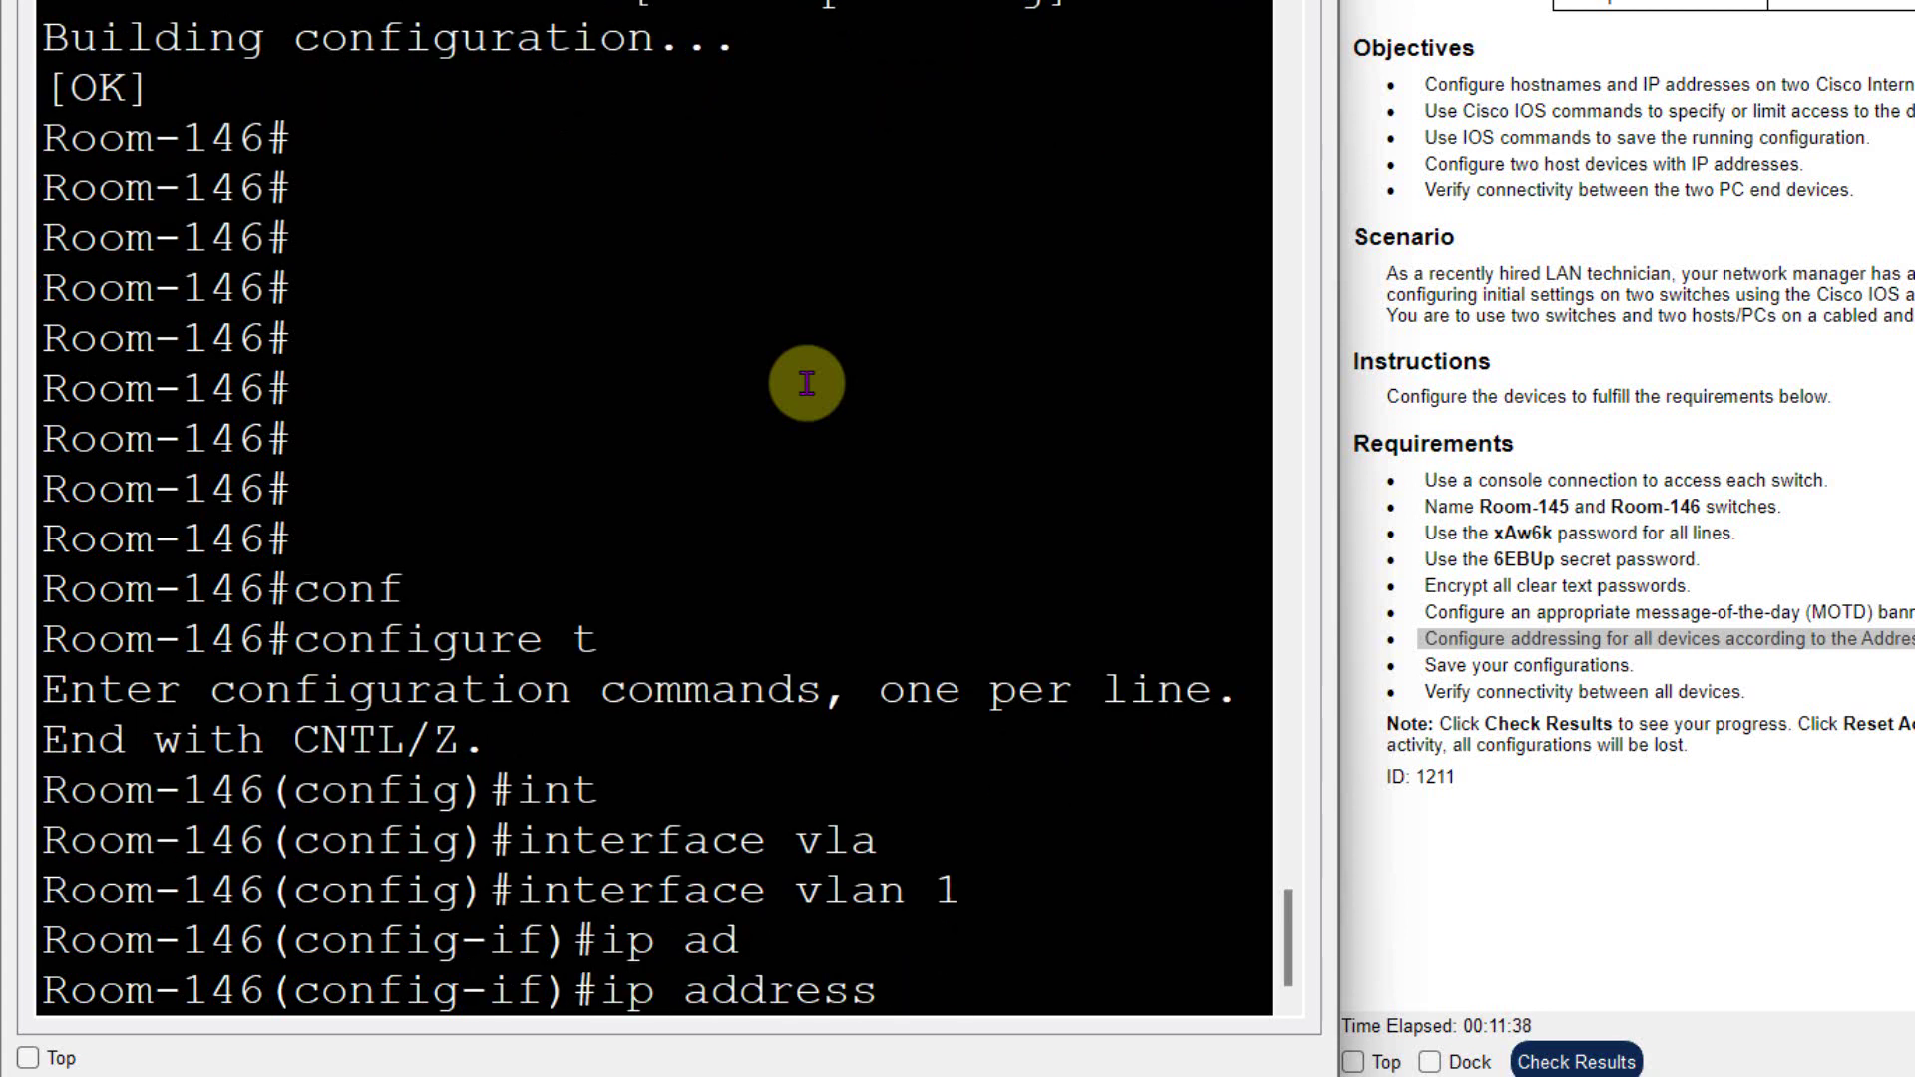
type("172.16.5.")
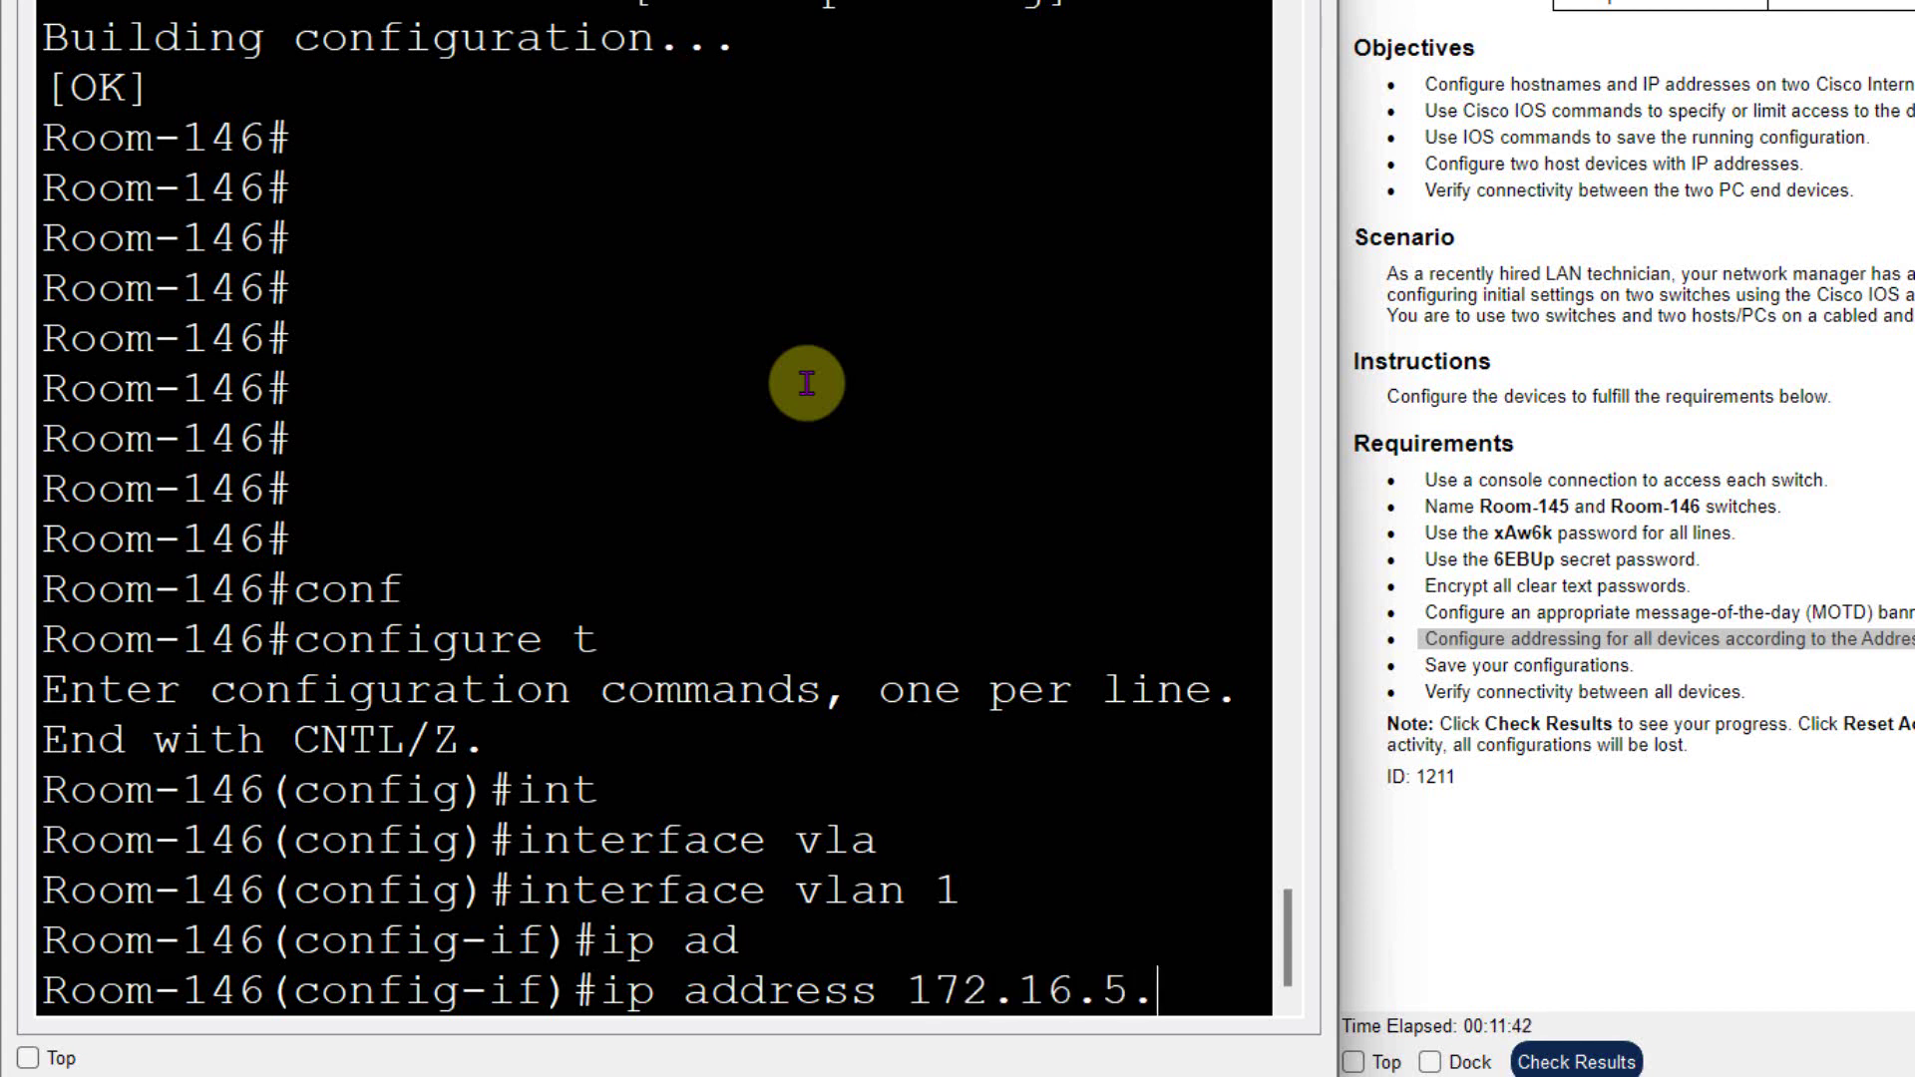
type("40 255.255.255.0")
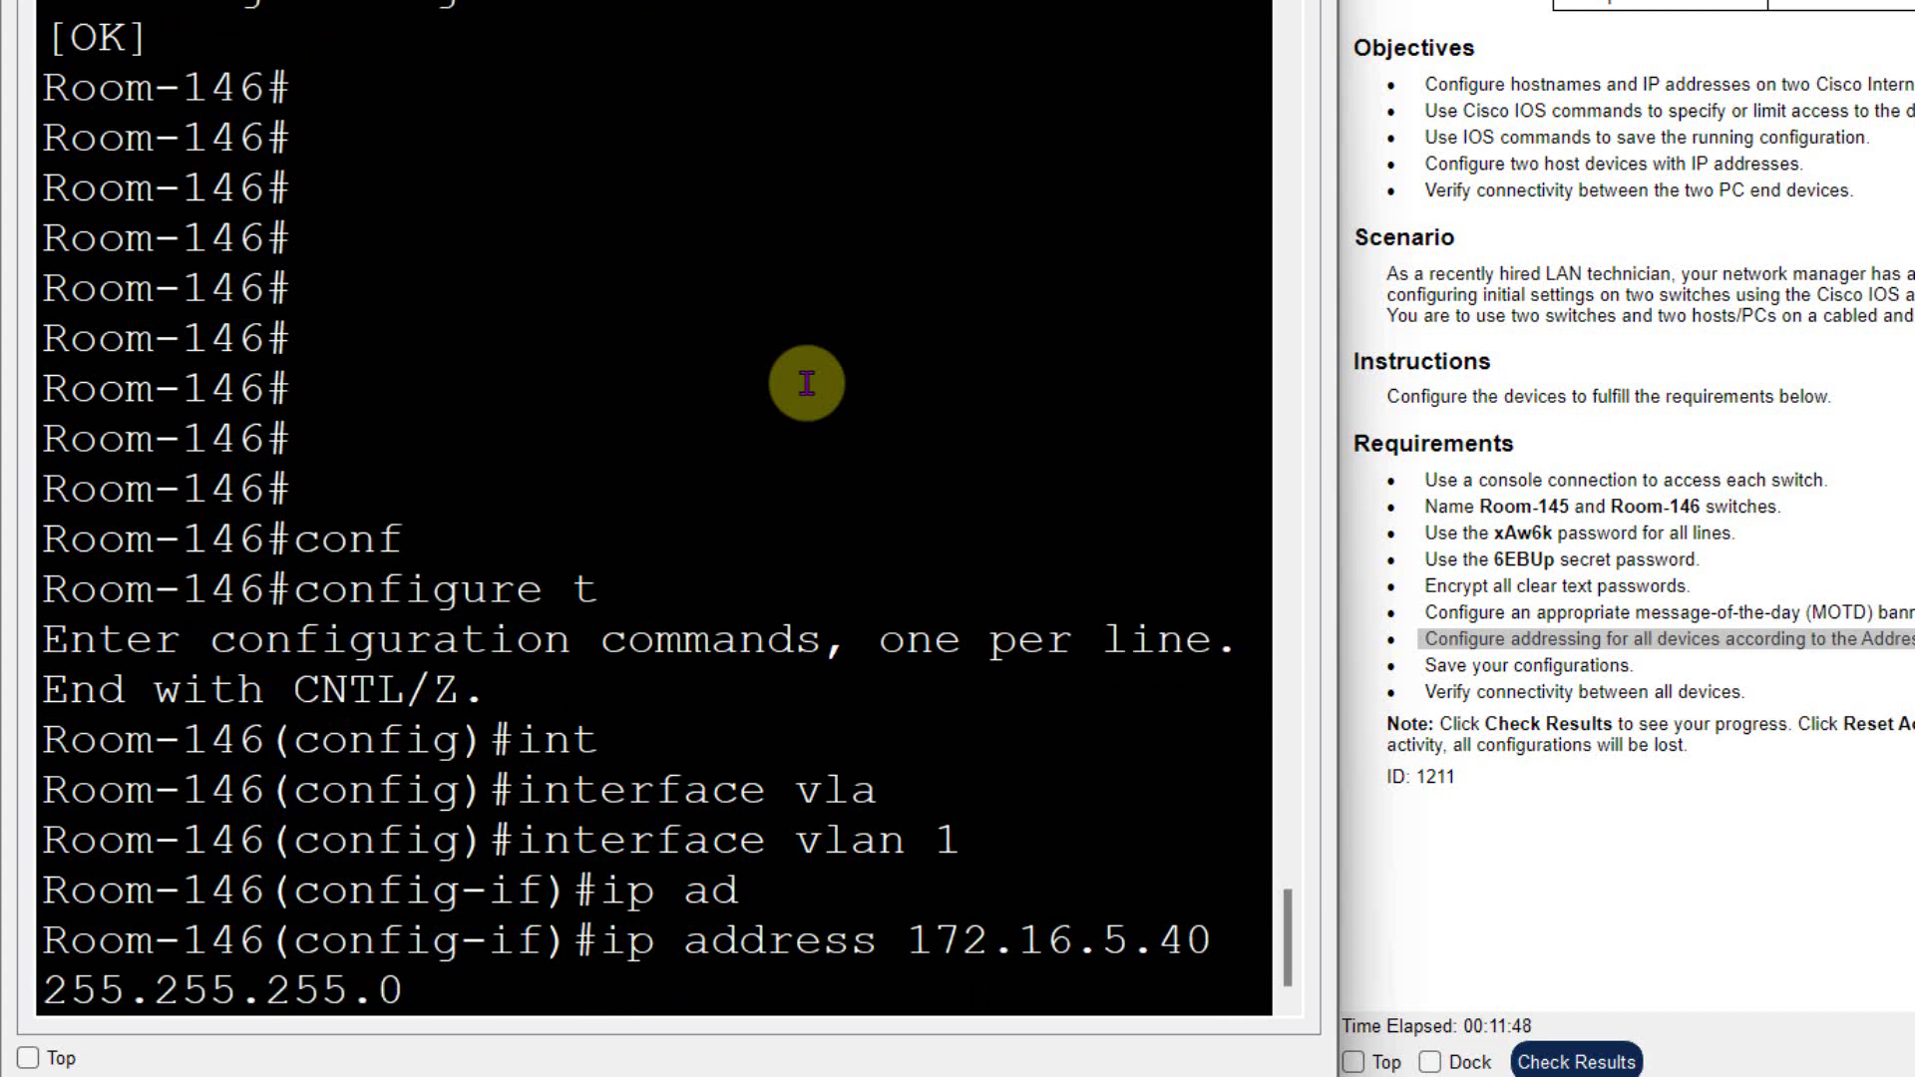
key("Return")
- Enable VLAN 1 with no shutdown and exit configuration mode
type("no shutdown")
key("Tab")
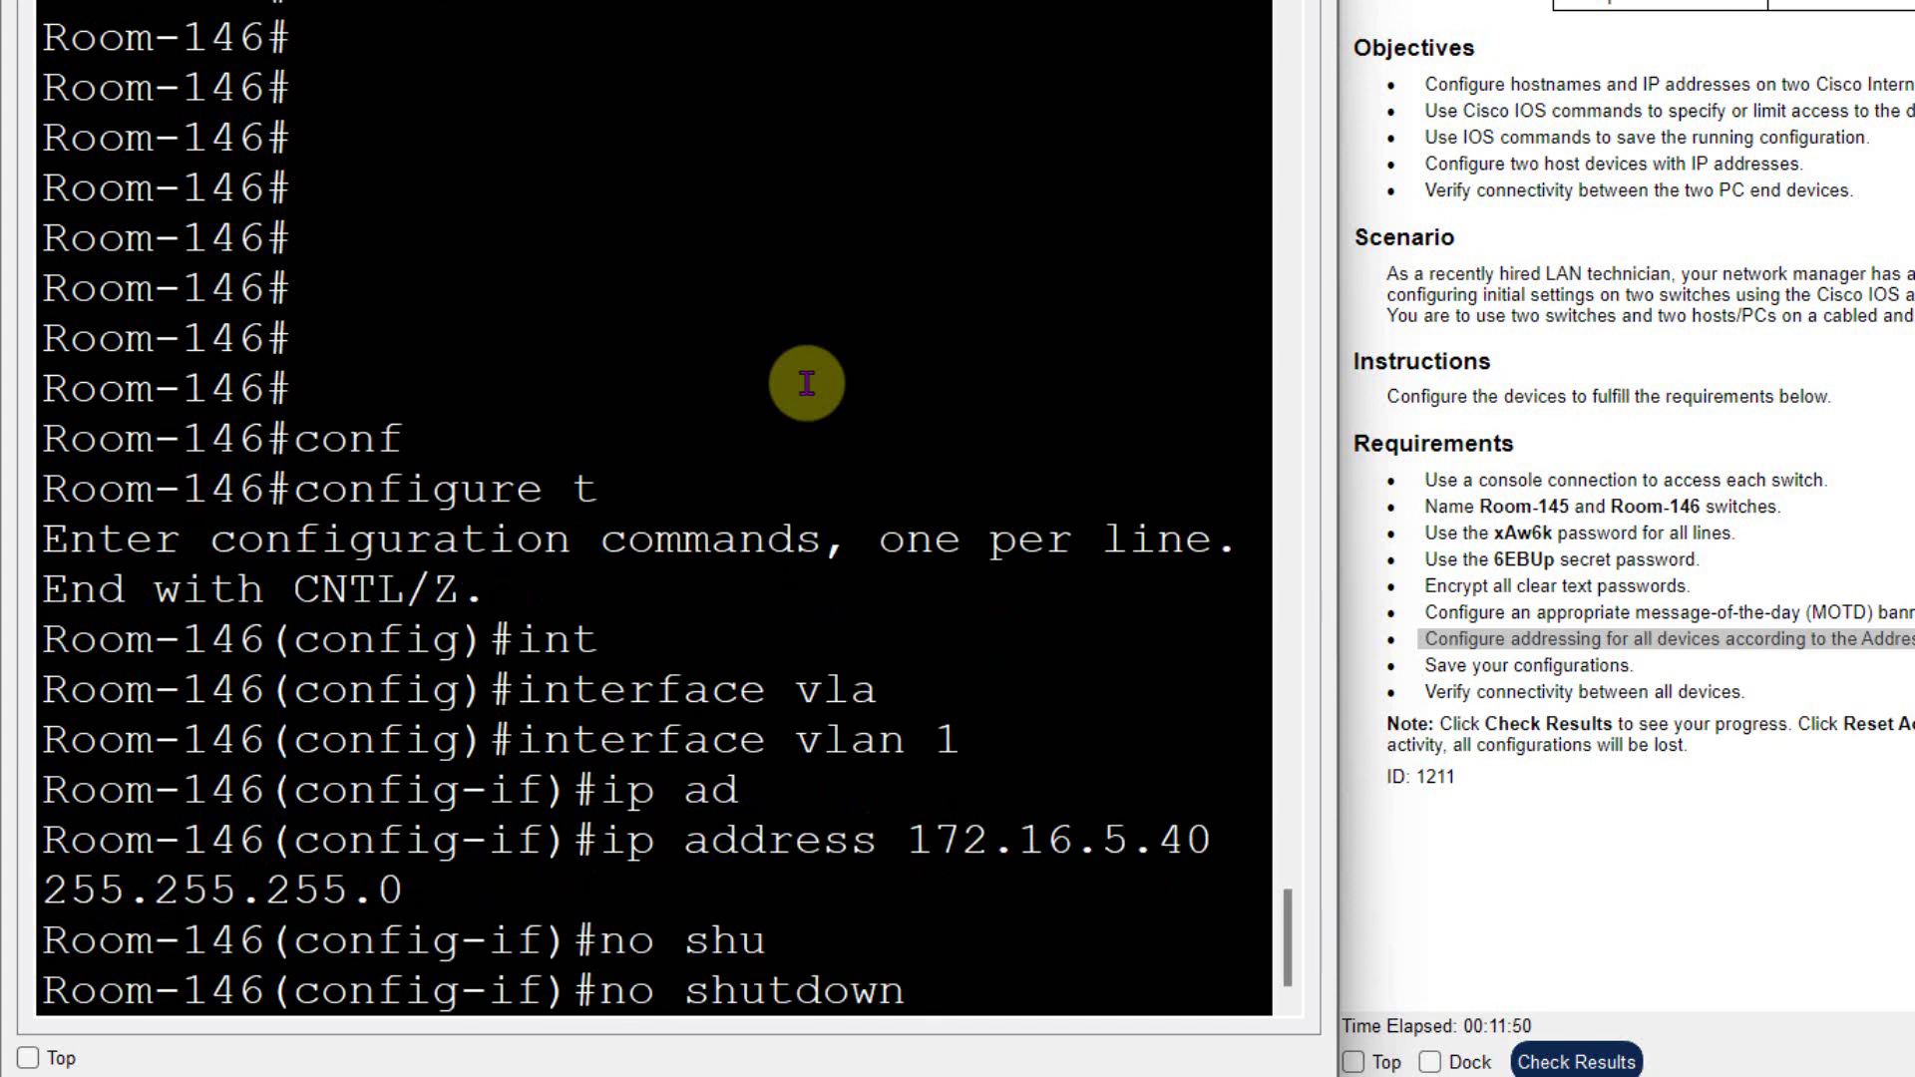
key("Return")
type("exit")
key("Return")
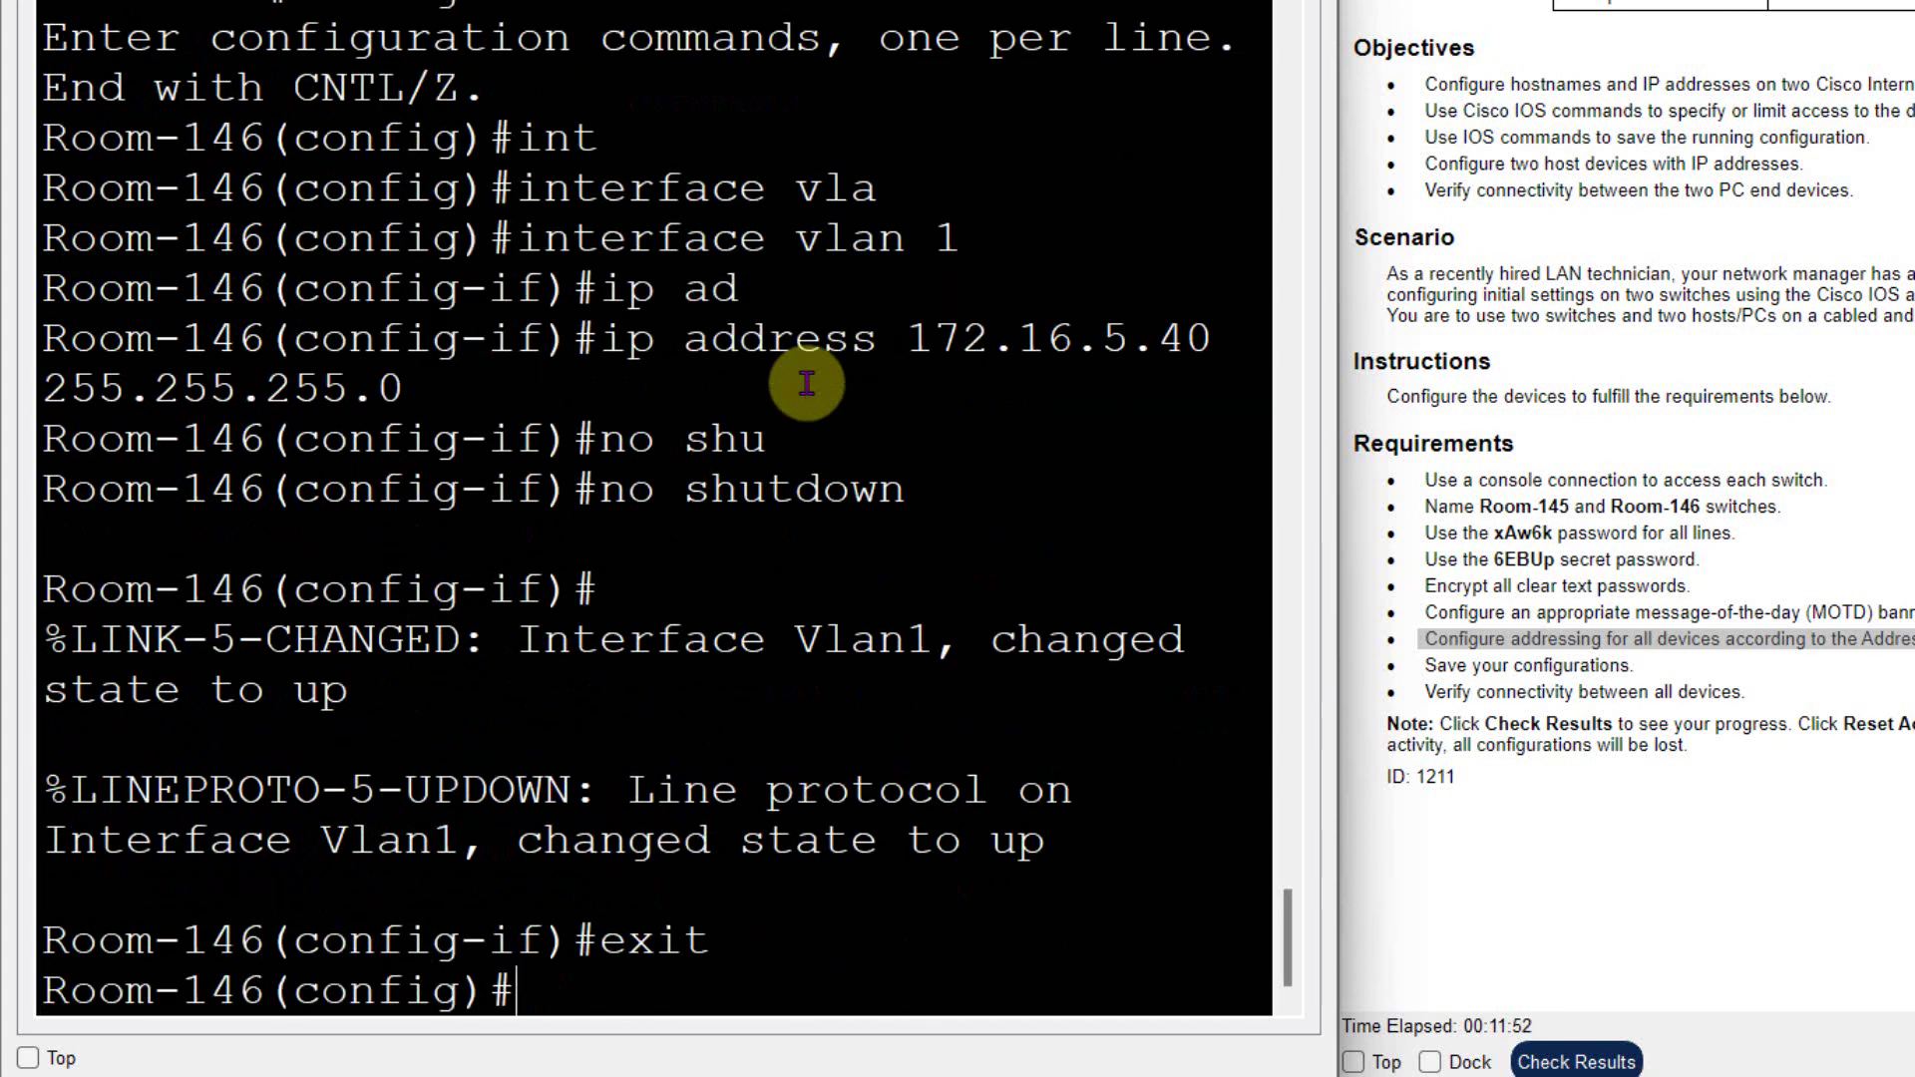
key("Return")
type("exit")
key("Return")
- Save the running configuration to startup-config
type("cop")
key("Tab")
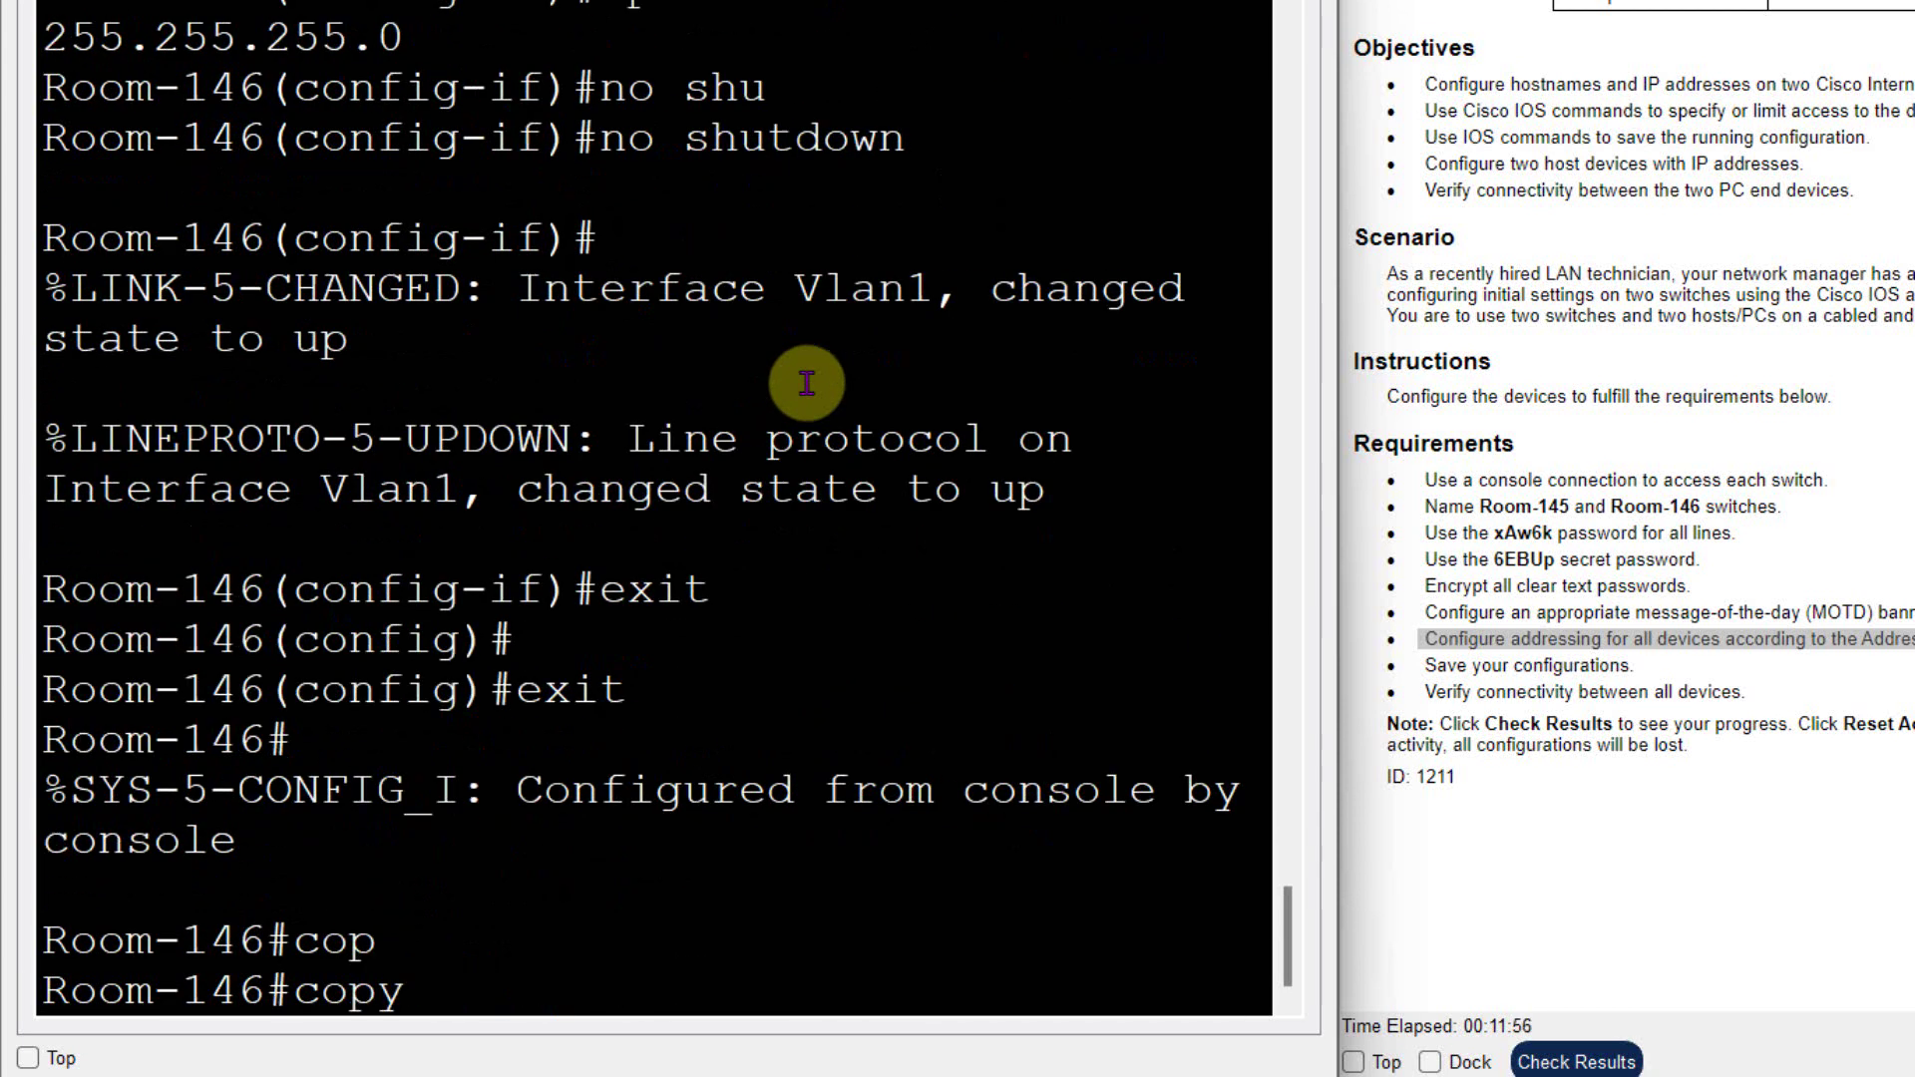
type("ru")
key("Tab")
type("st")
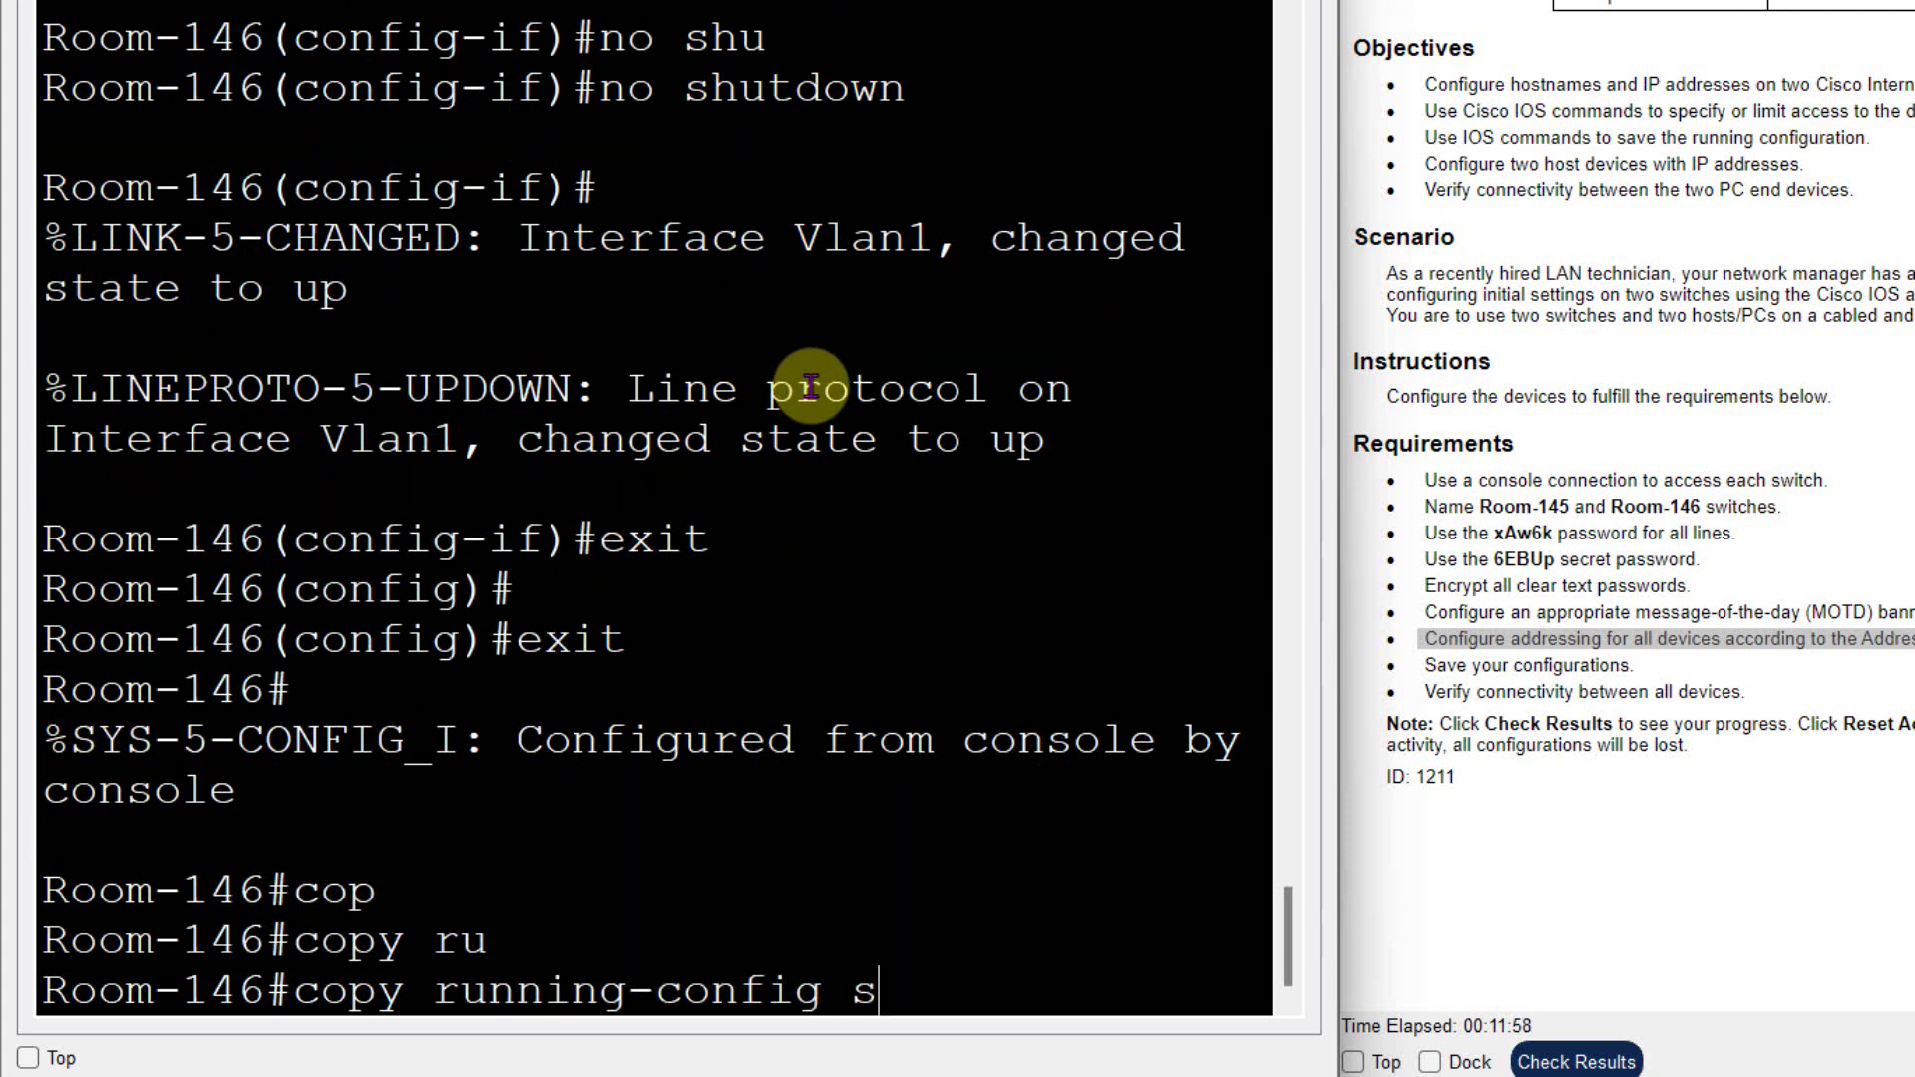
key("Tab")
key("Return")
key("Return")
key("Return")
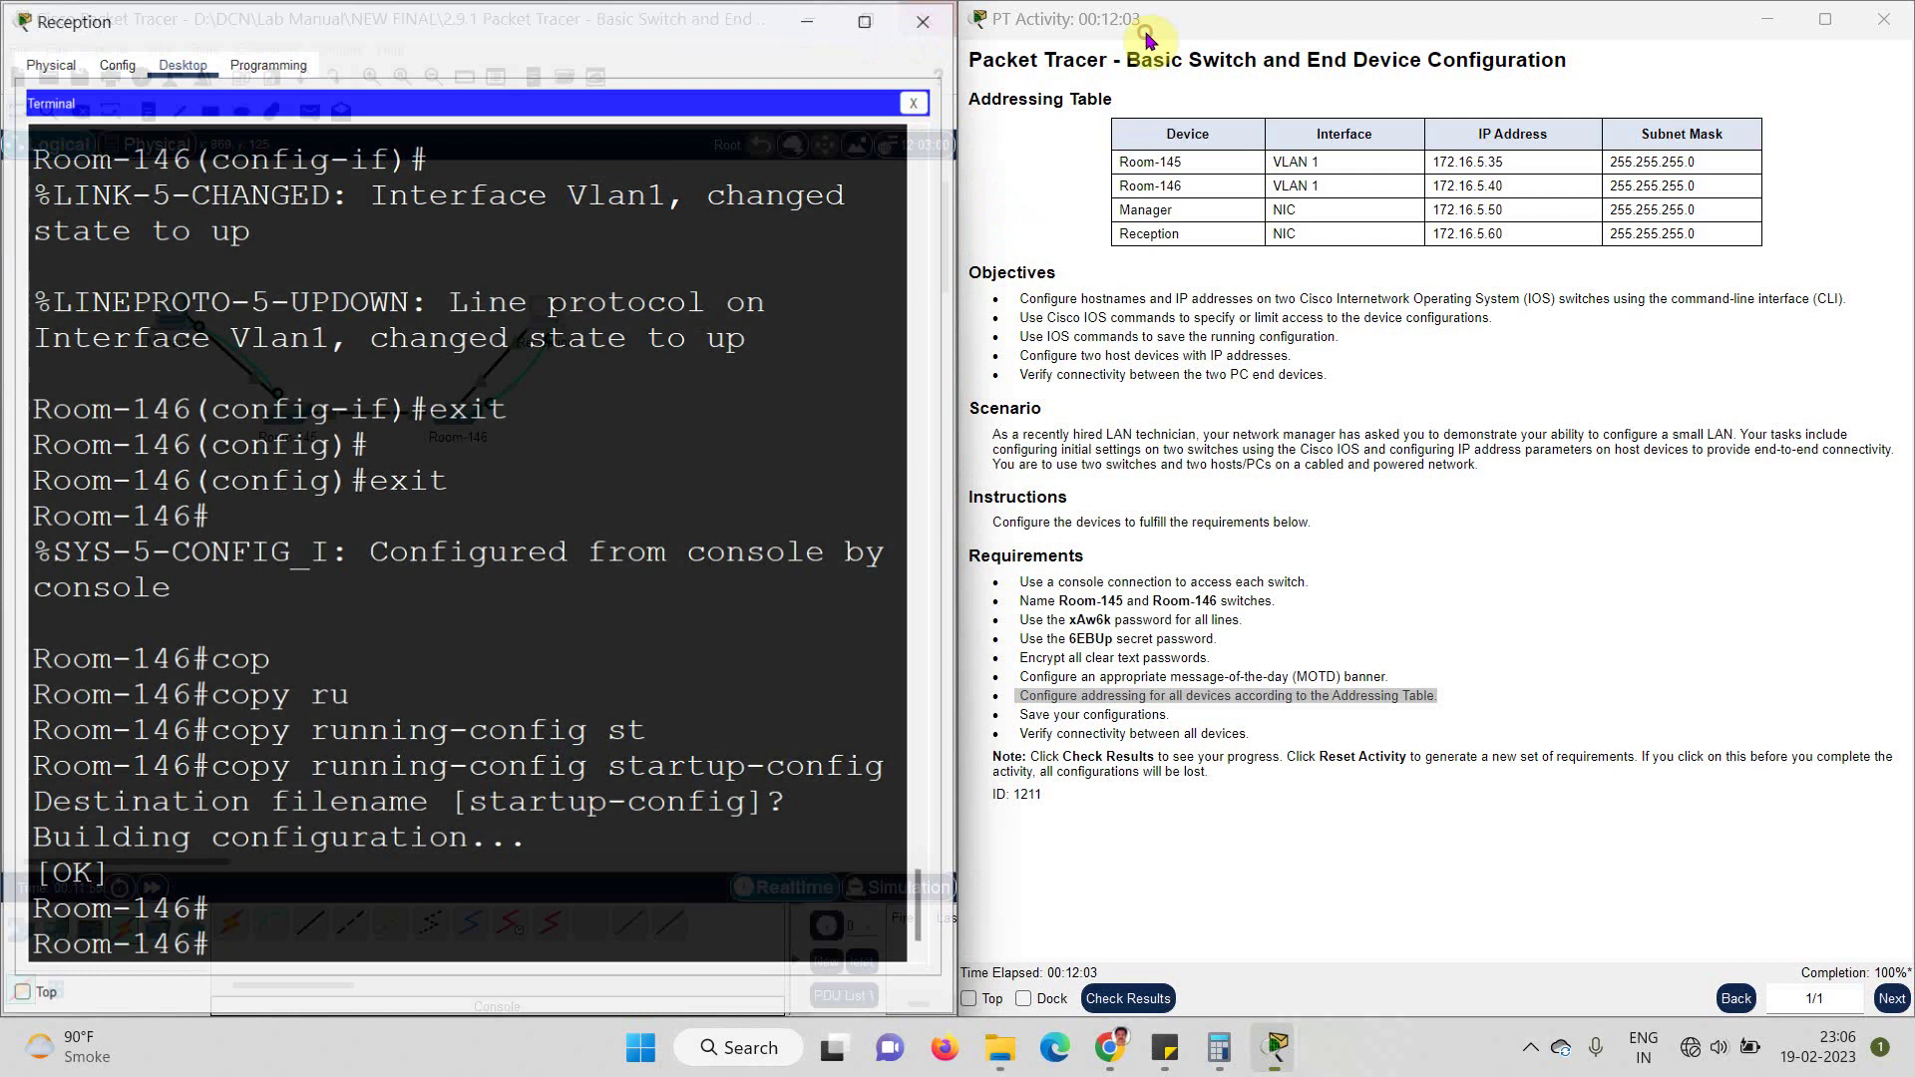
- From the Manager PC's Command Prompt, ping Room-145 at 172.16.5.35
left_click(923, 25)
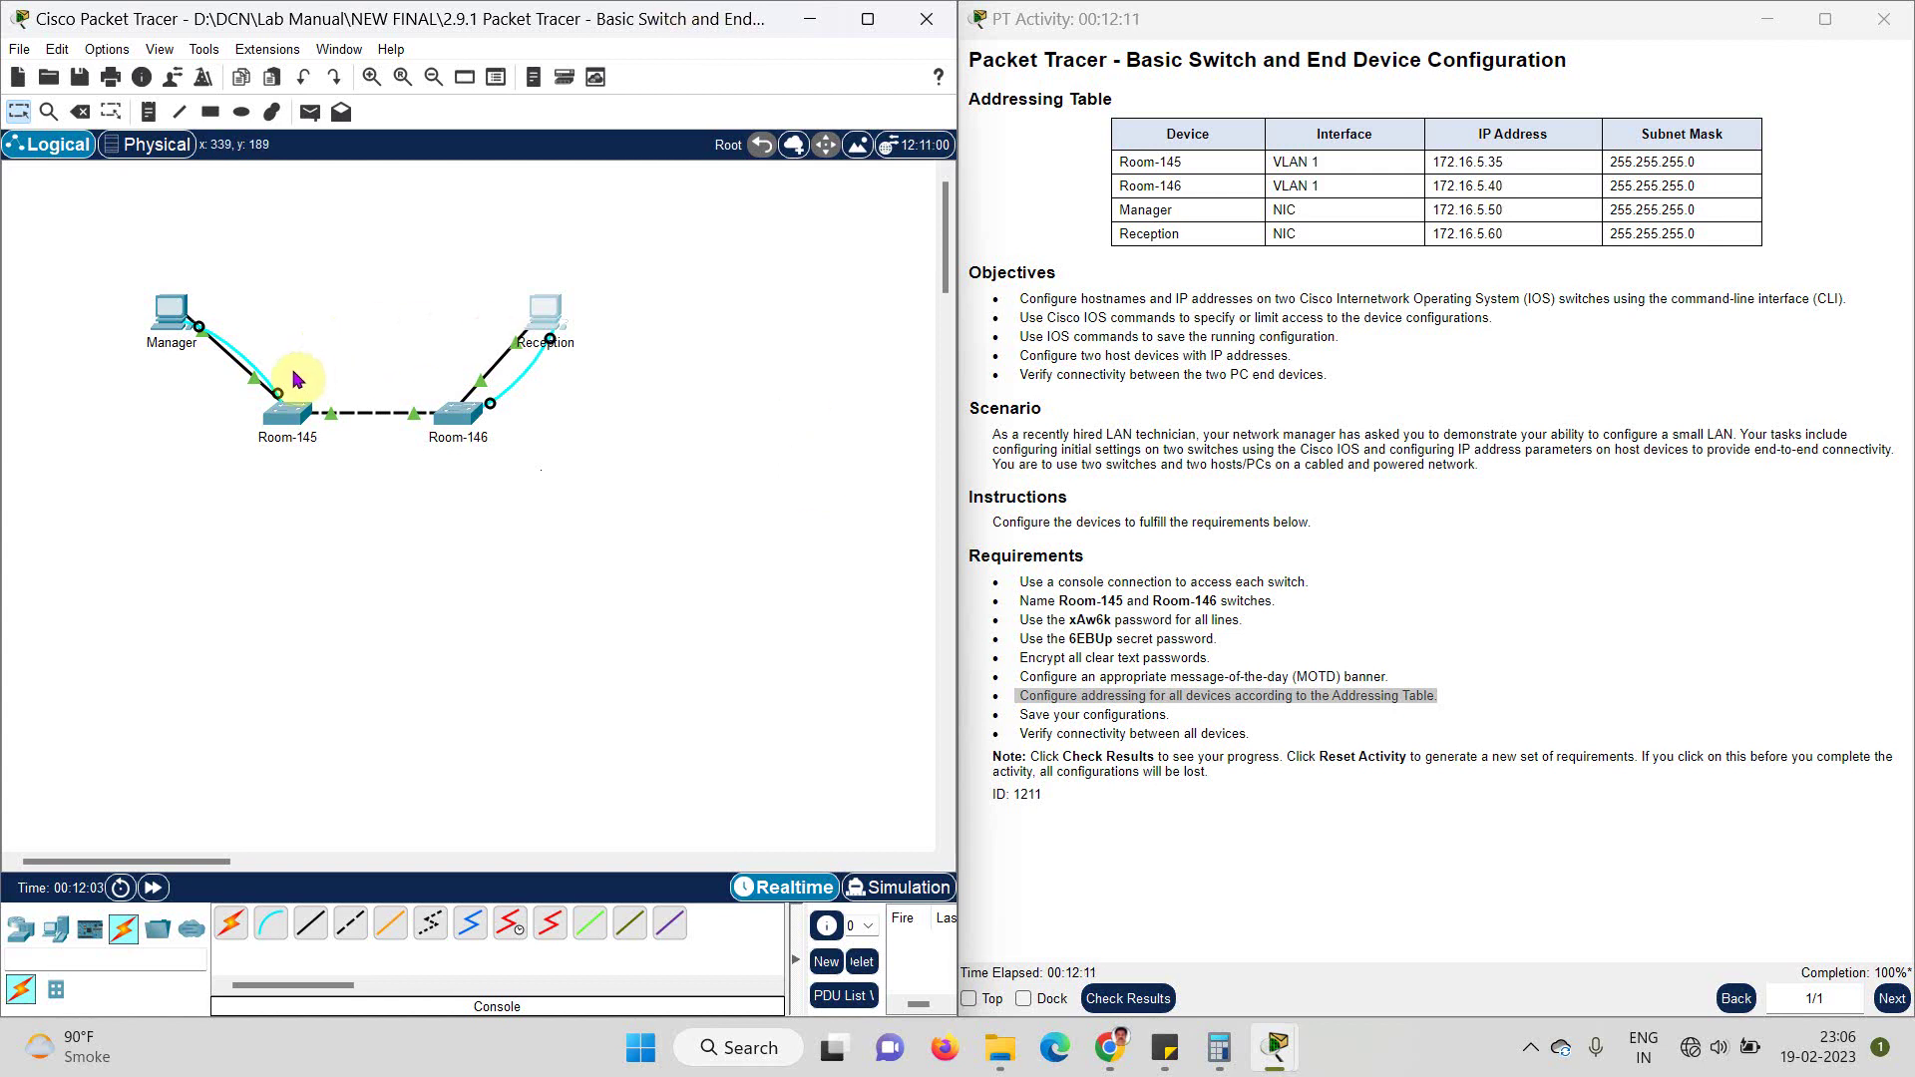
left_click(207, 395)
left_click(203, 310)
left_click_drag(738, 182, 368, 311)
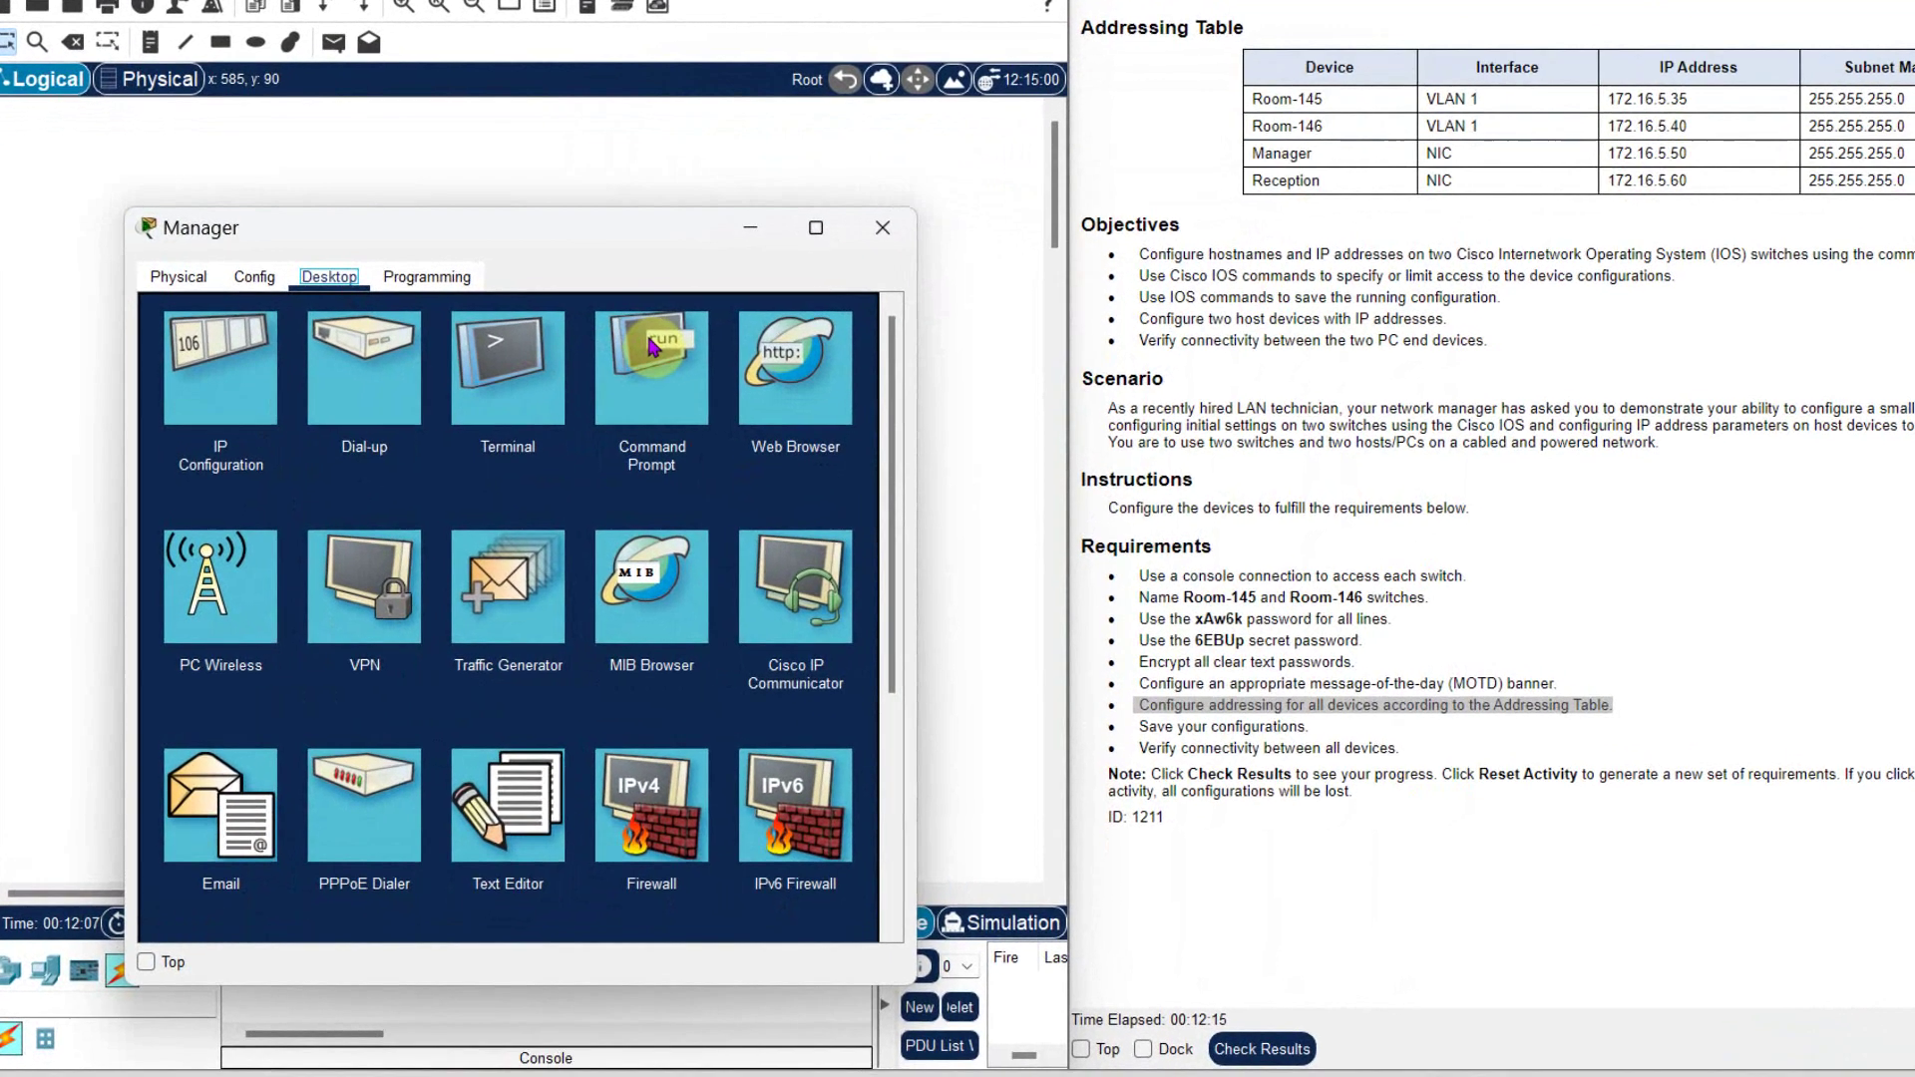
left_click(686, 427)
type("ping")
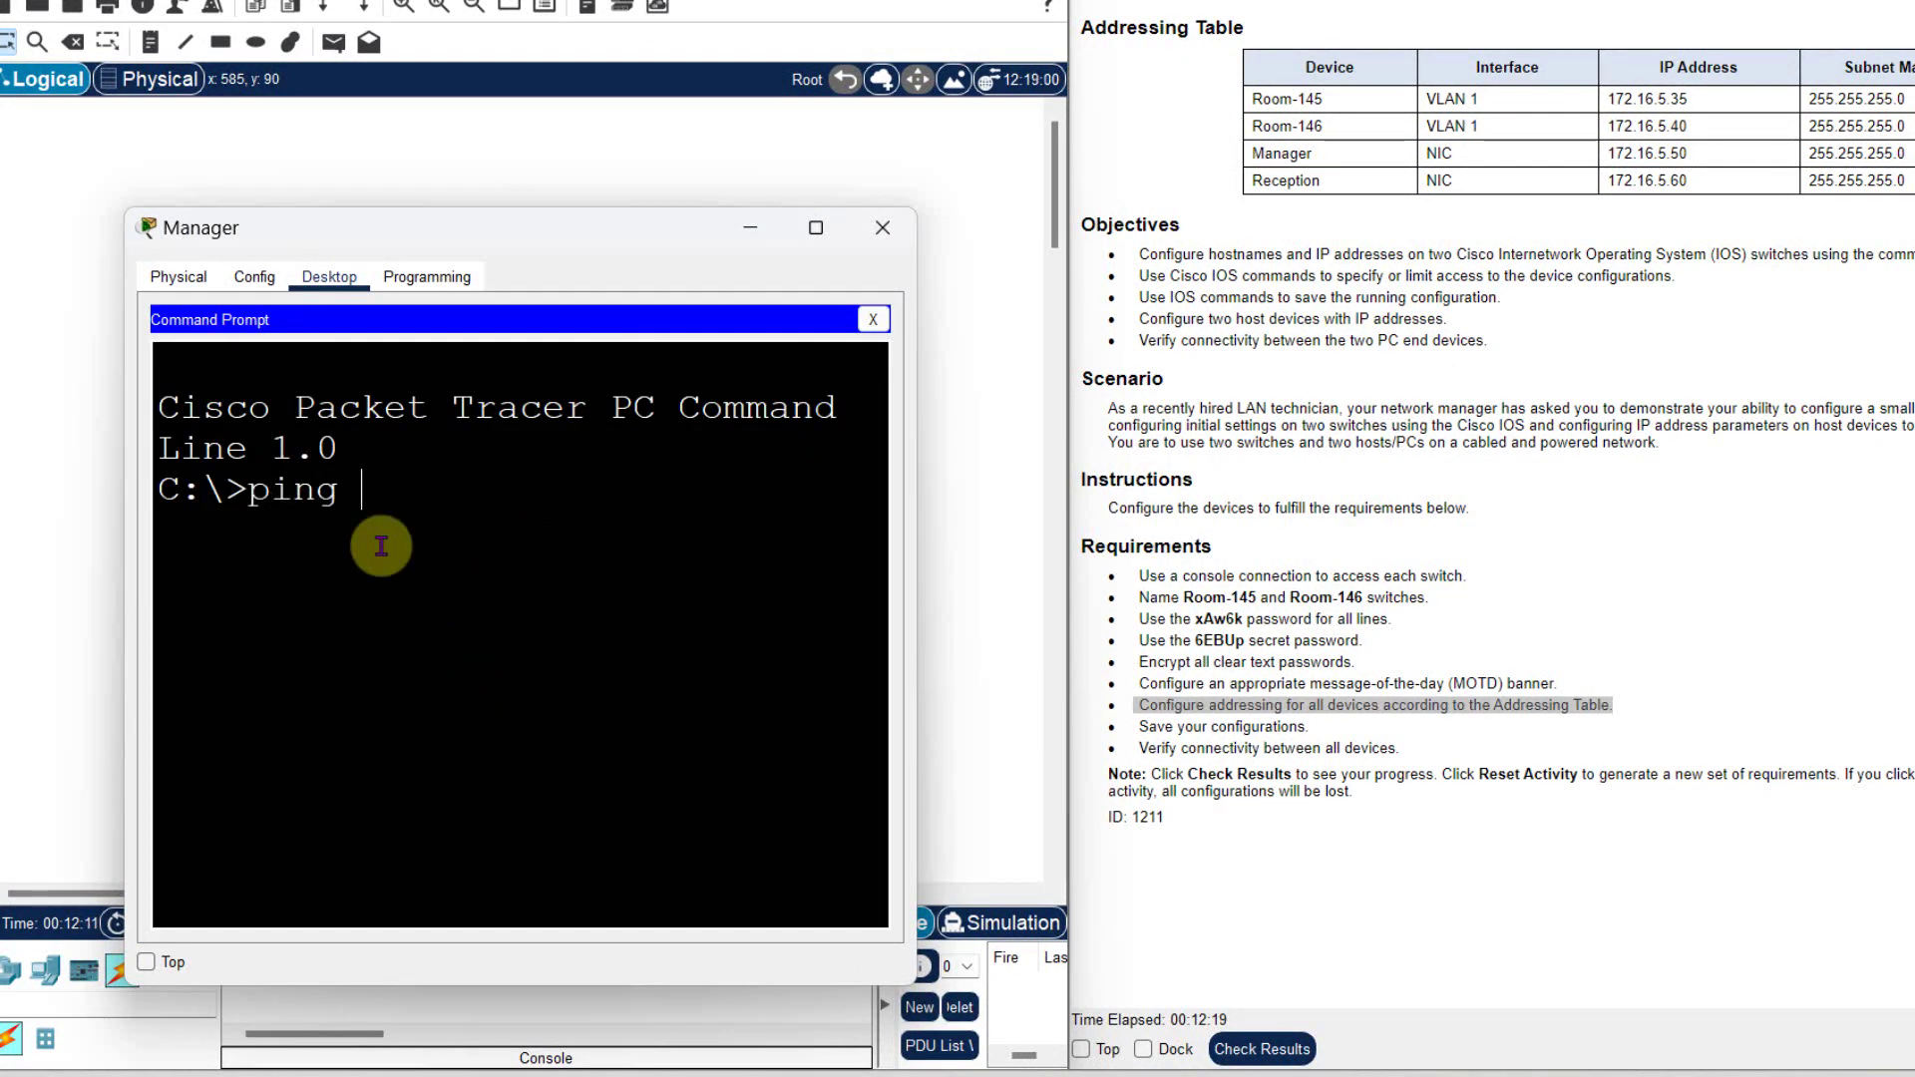
type(" 172.16")
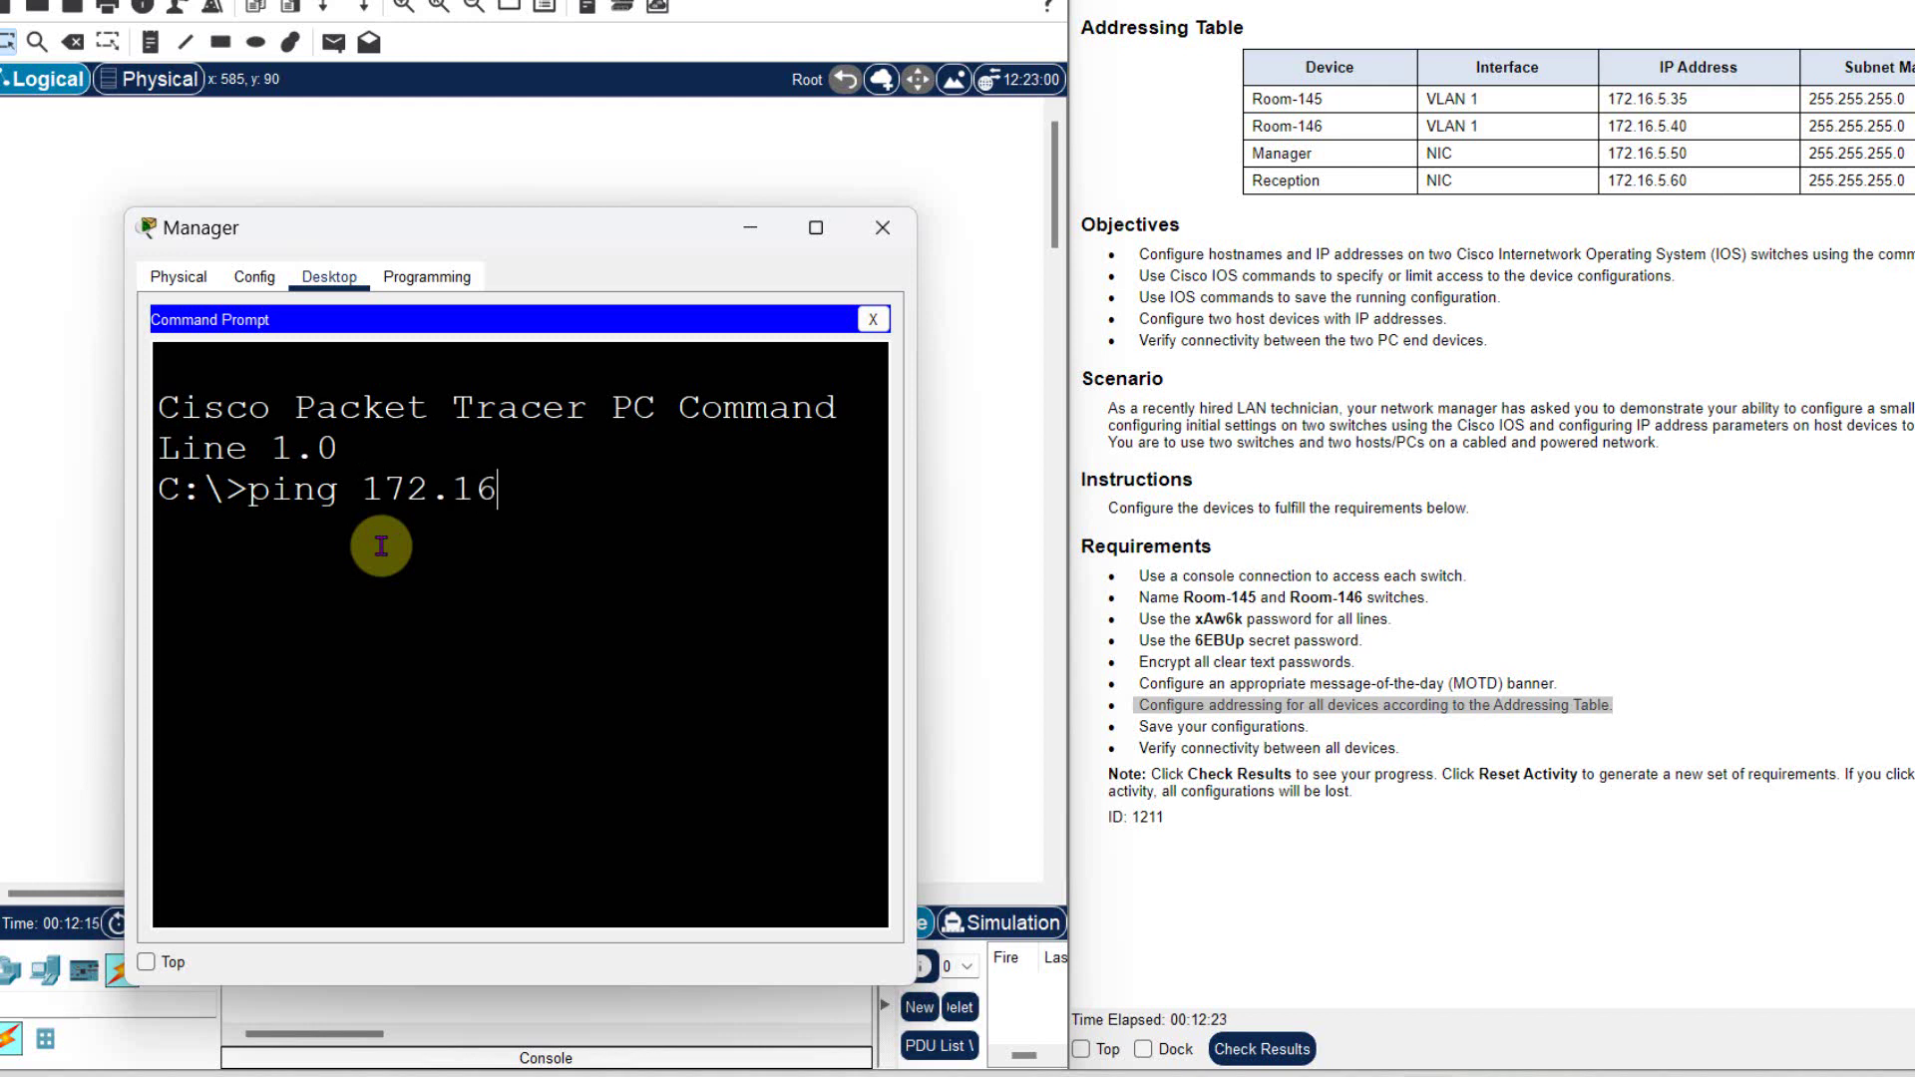
type(".5.35")
key("Return")
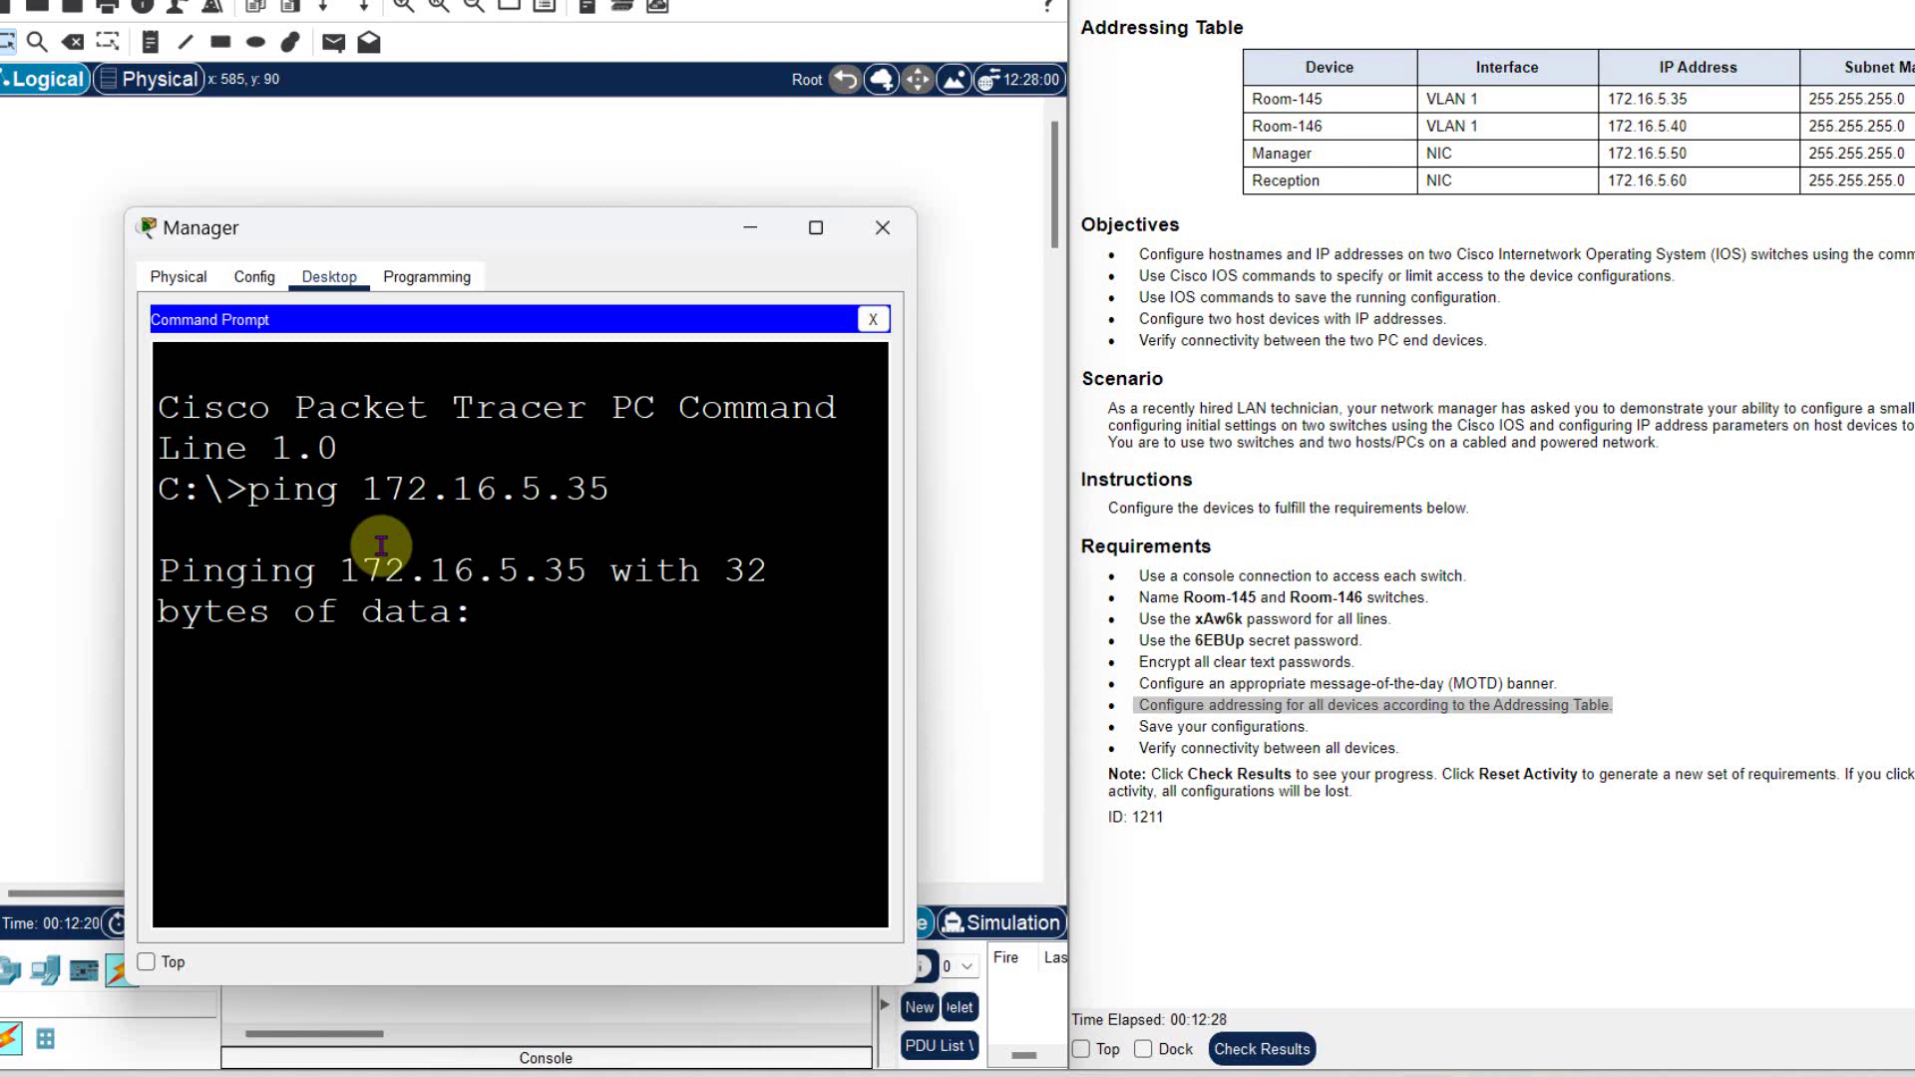
key("super+Up")
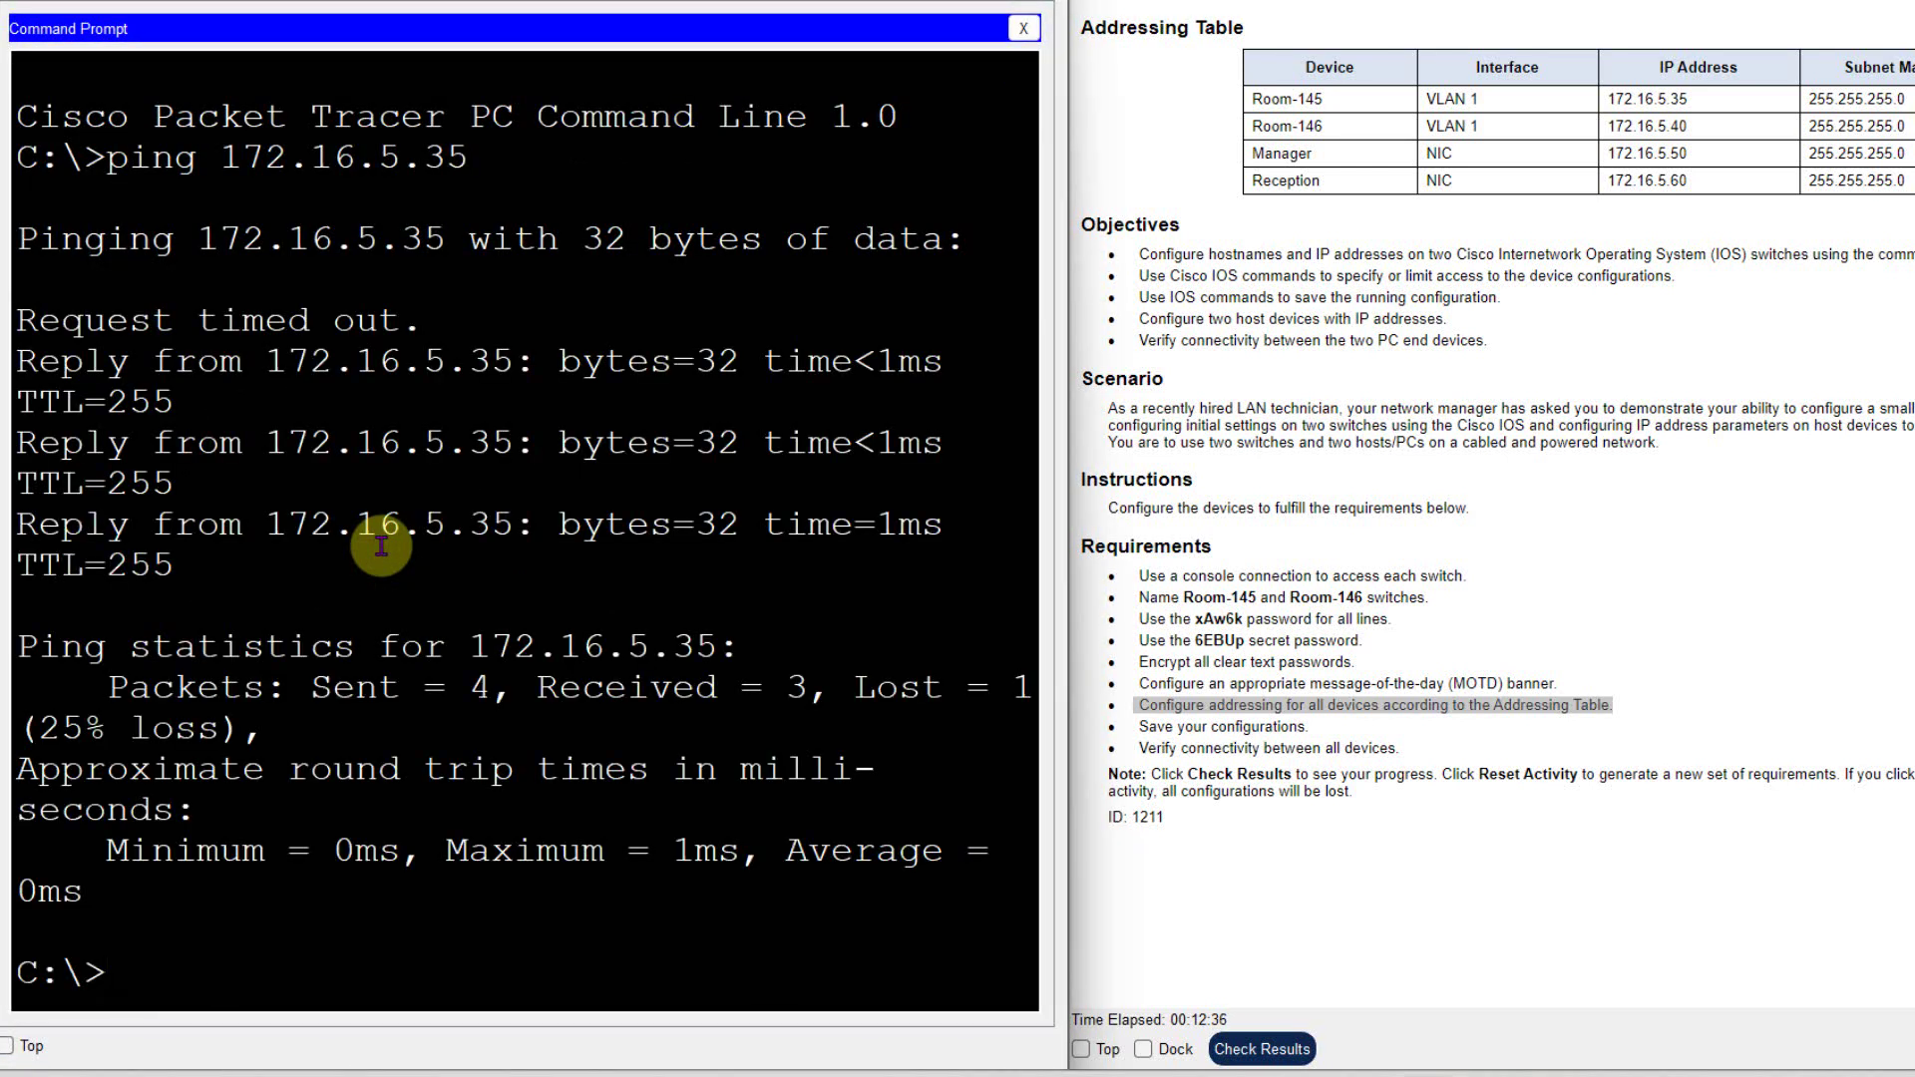
- Ping 172.16.5.40 and 172.16.5.60, then close the command prompt
key("Up")
key("BackSpace")
key("BackSpace")
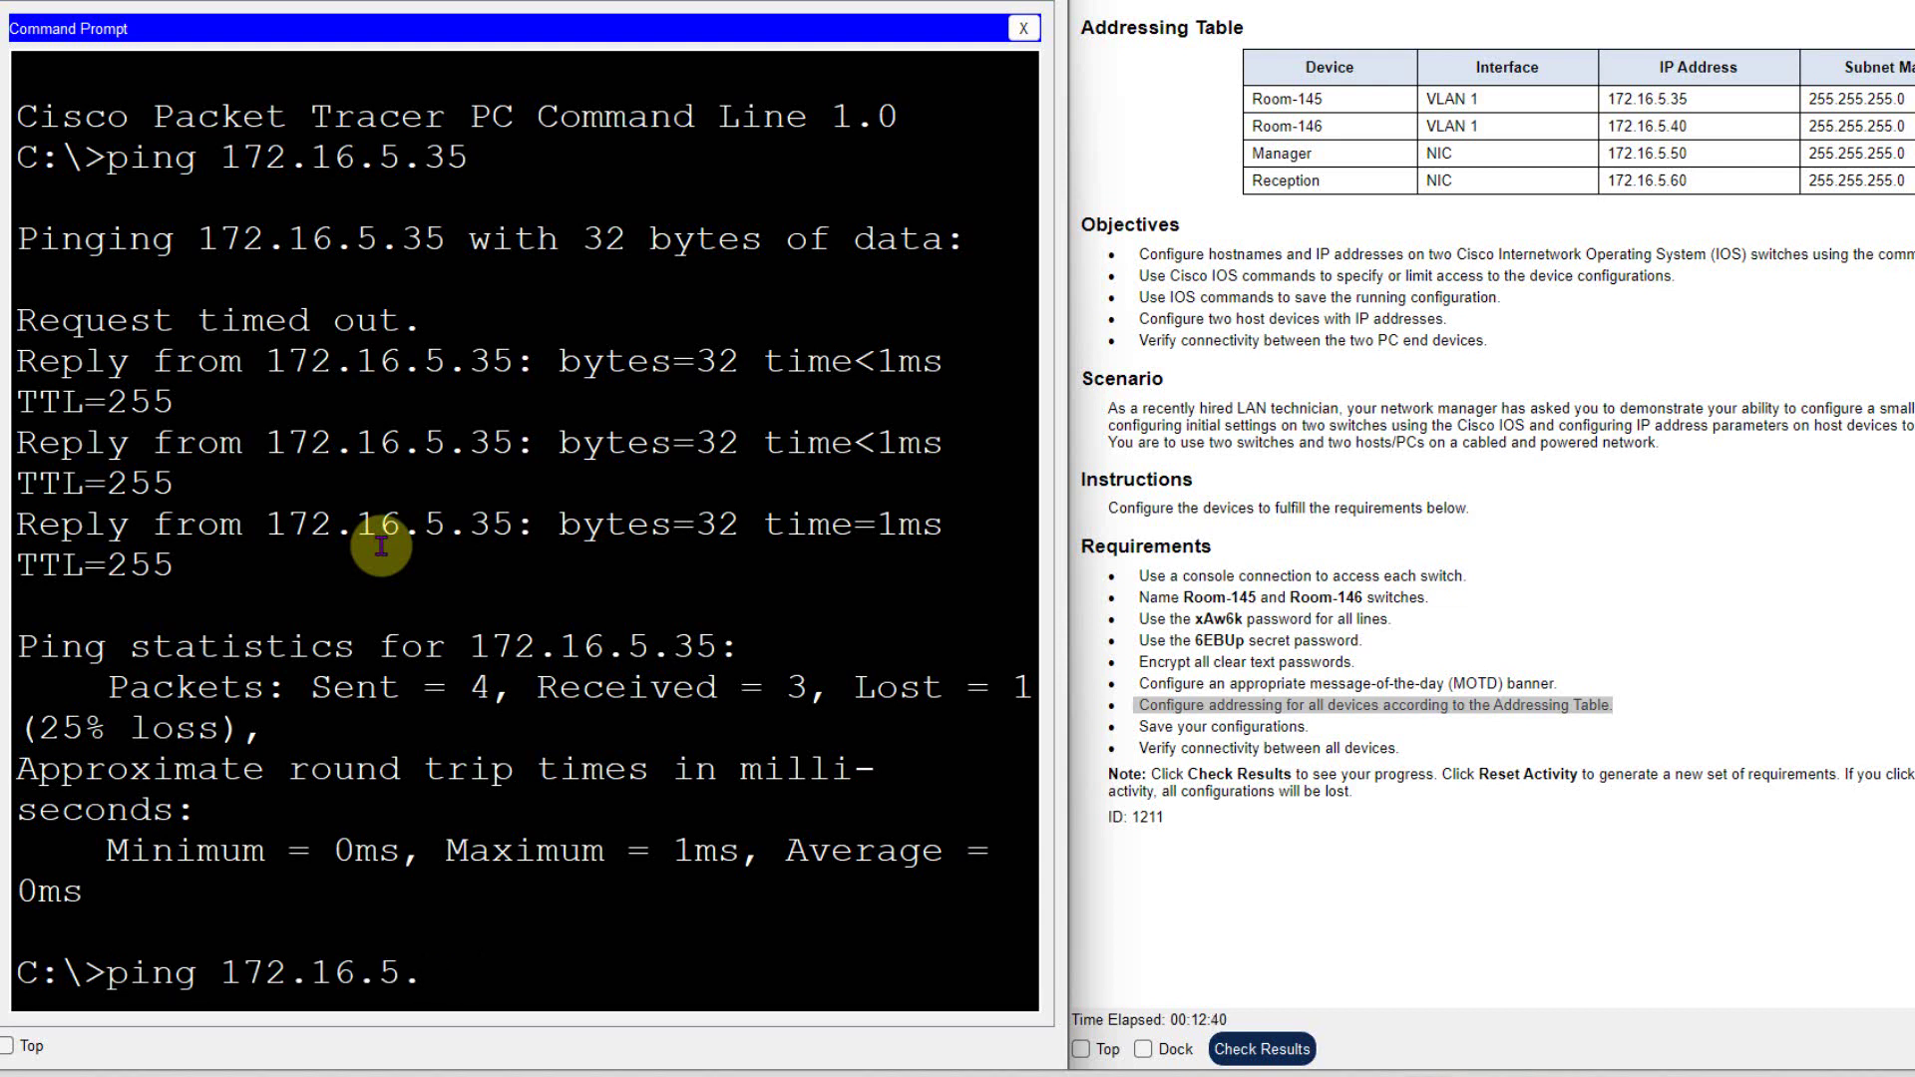
type("40")
key("Return")
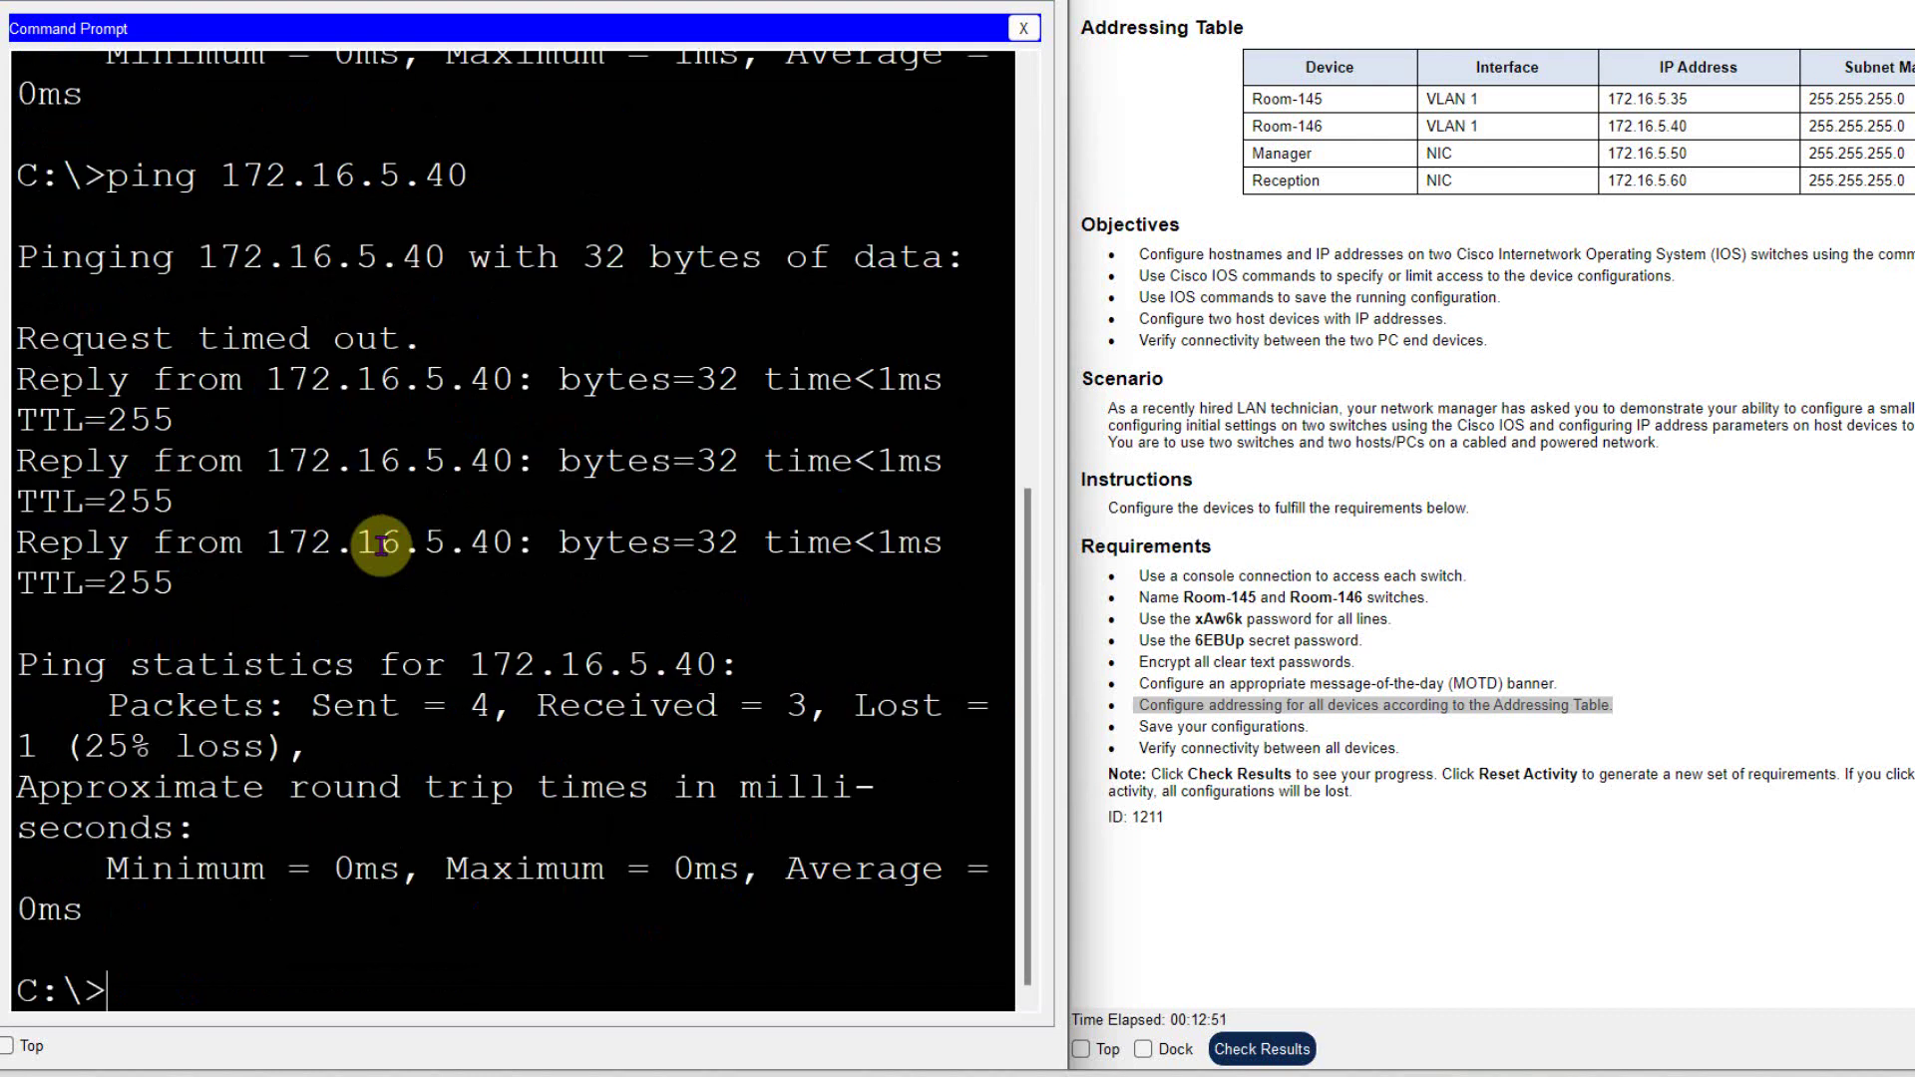
key("Up")
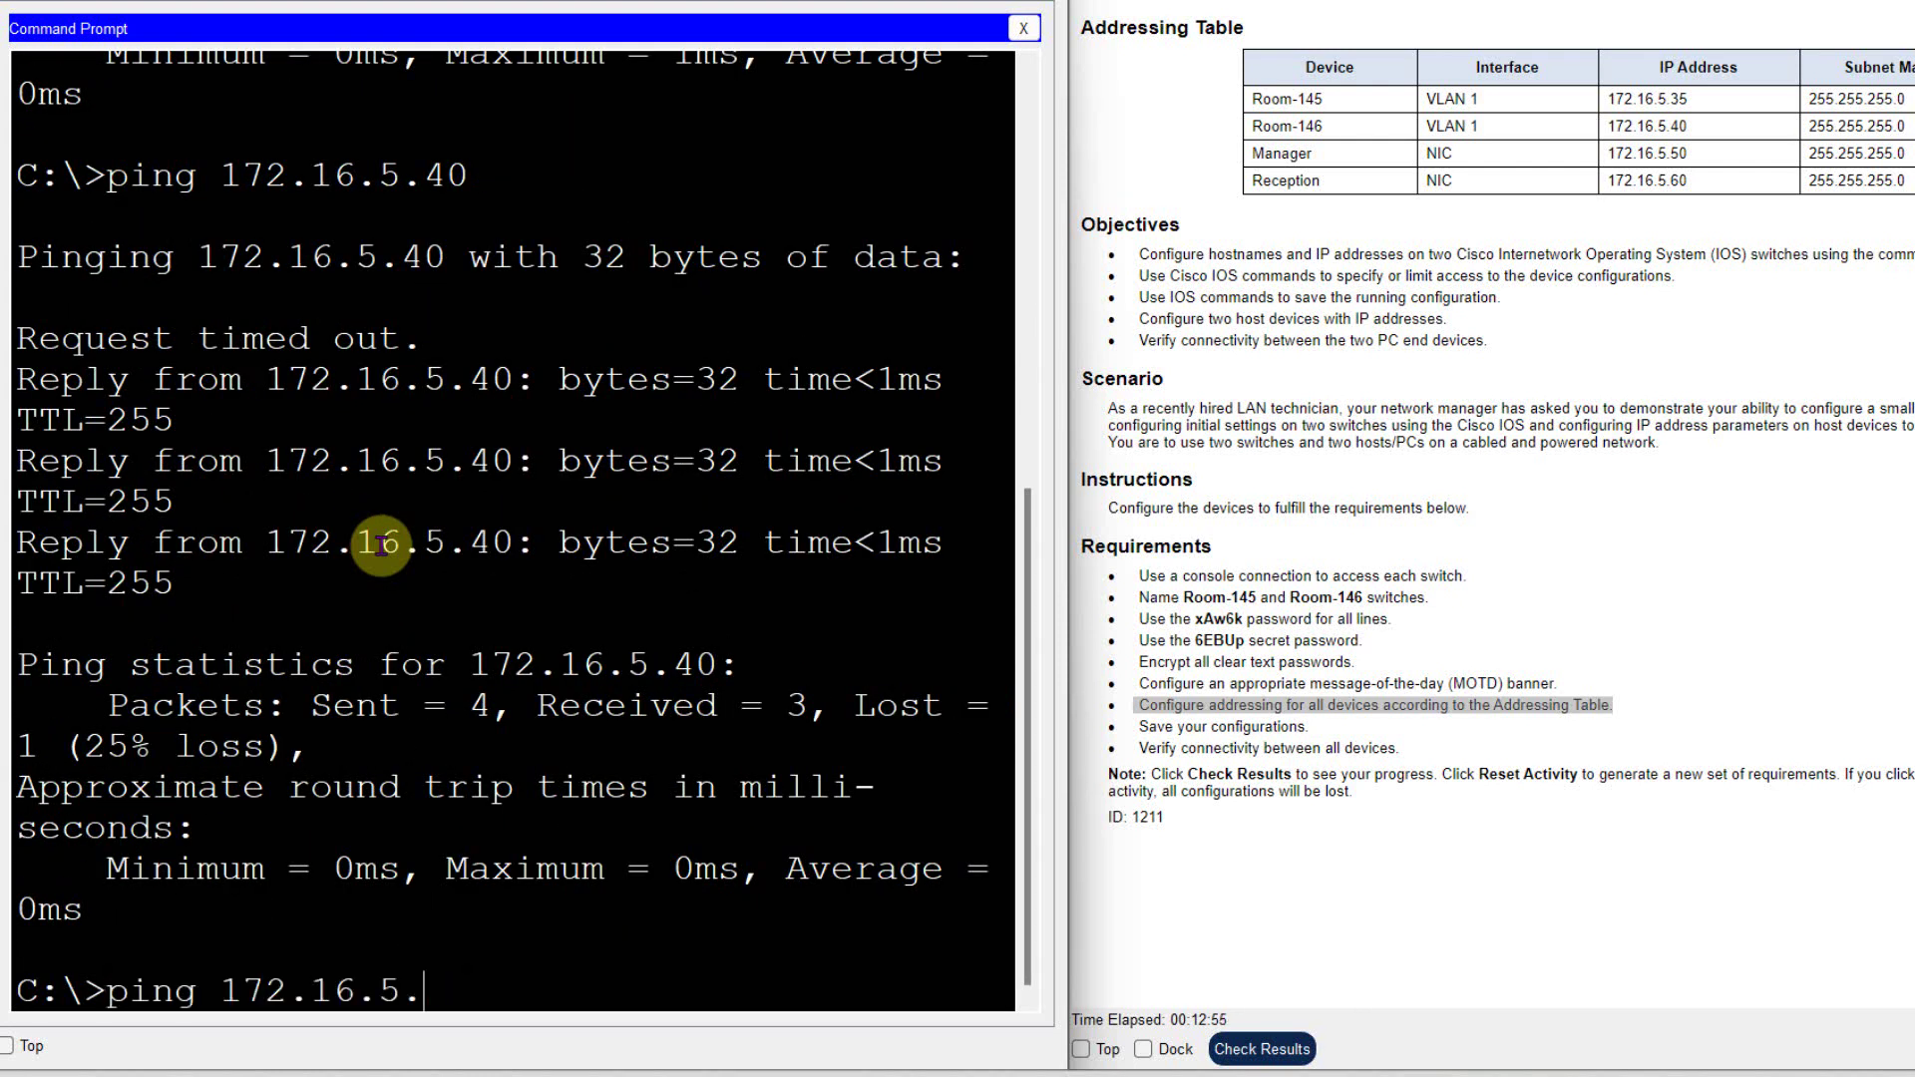
key("Return")
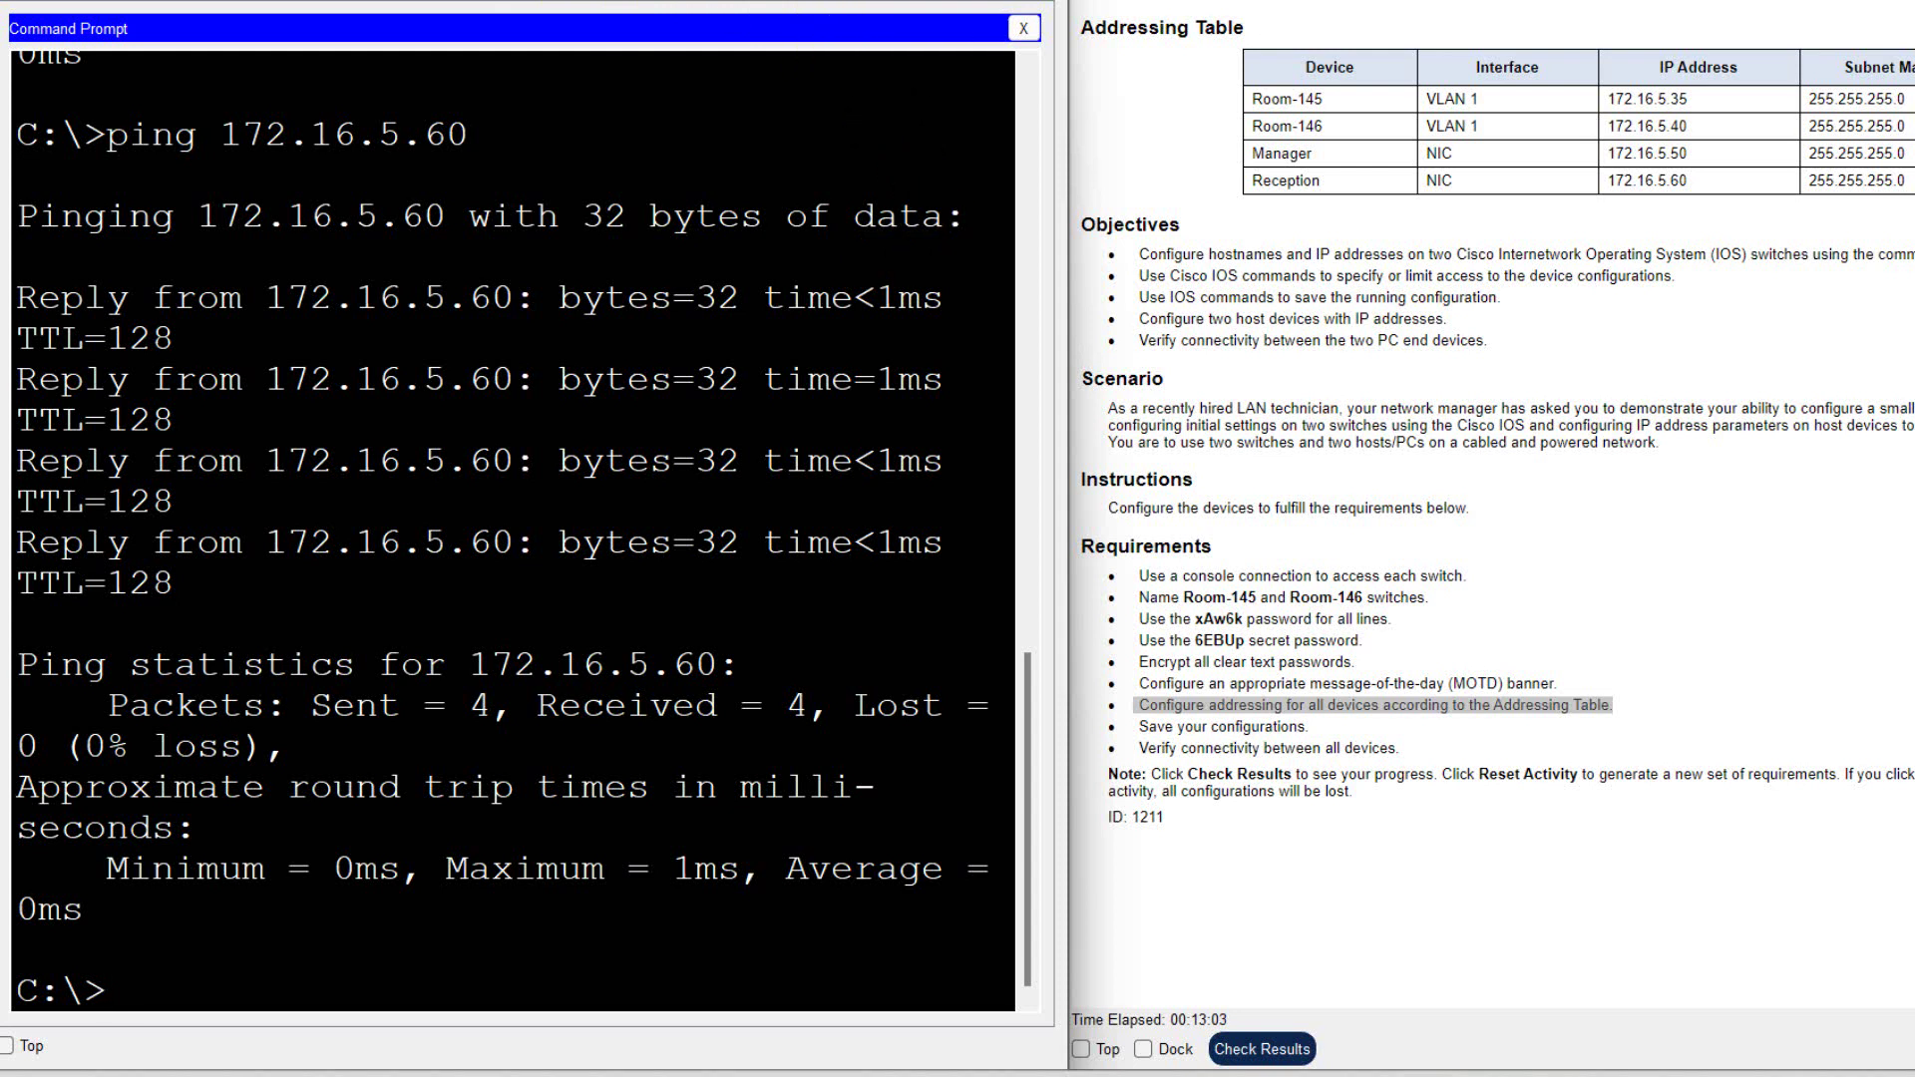
key("alt+F4")
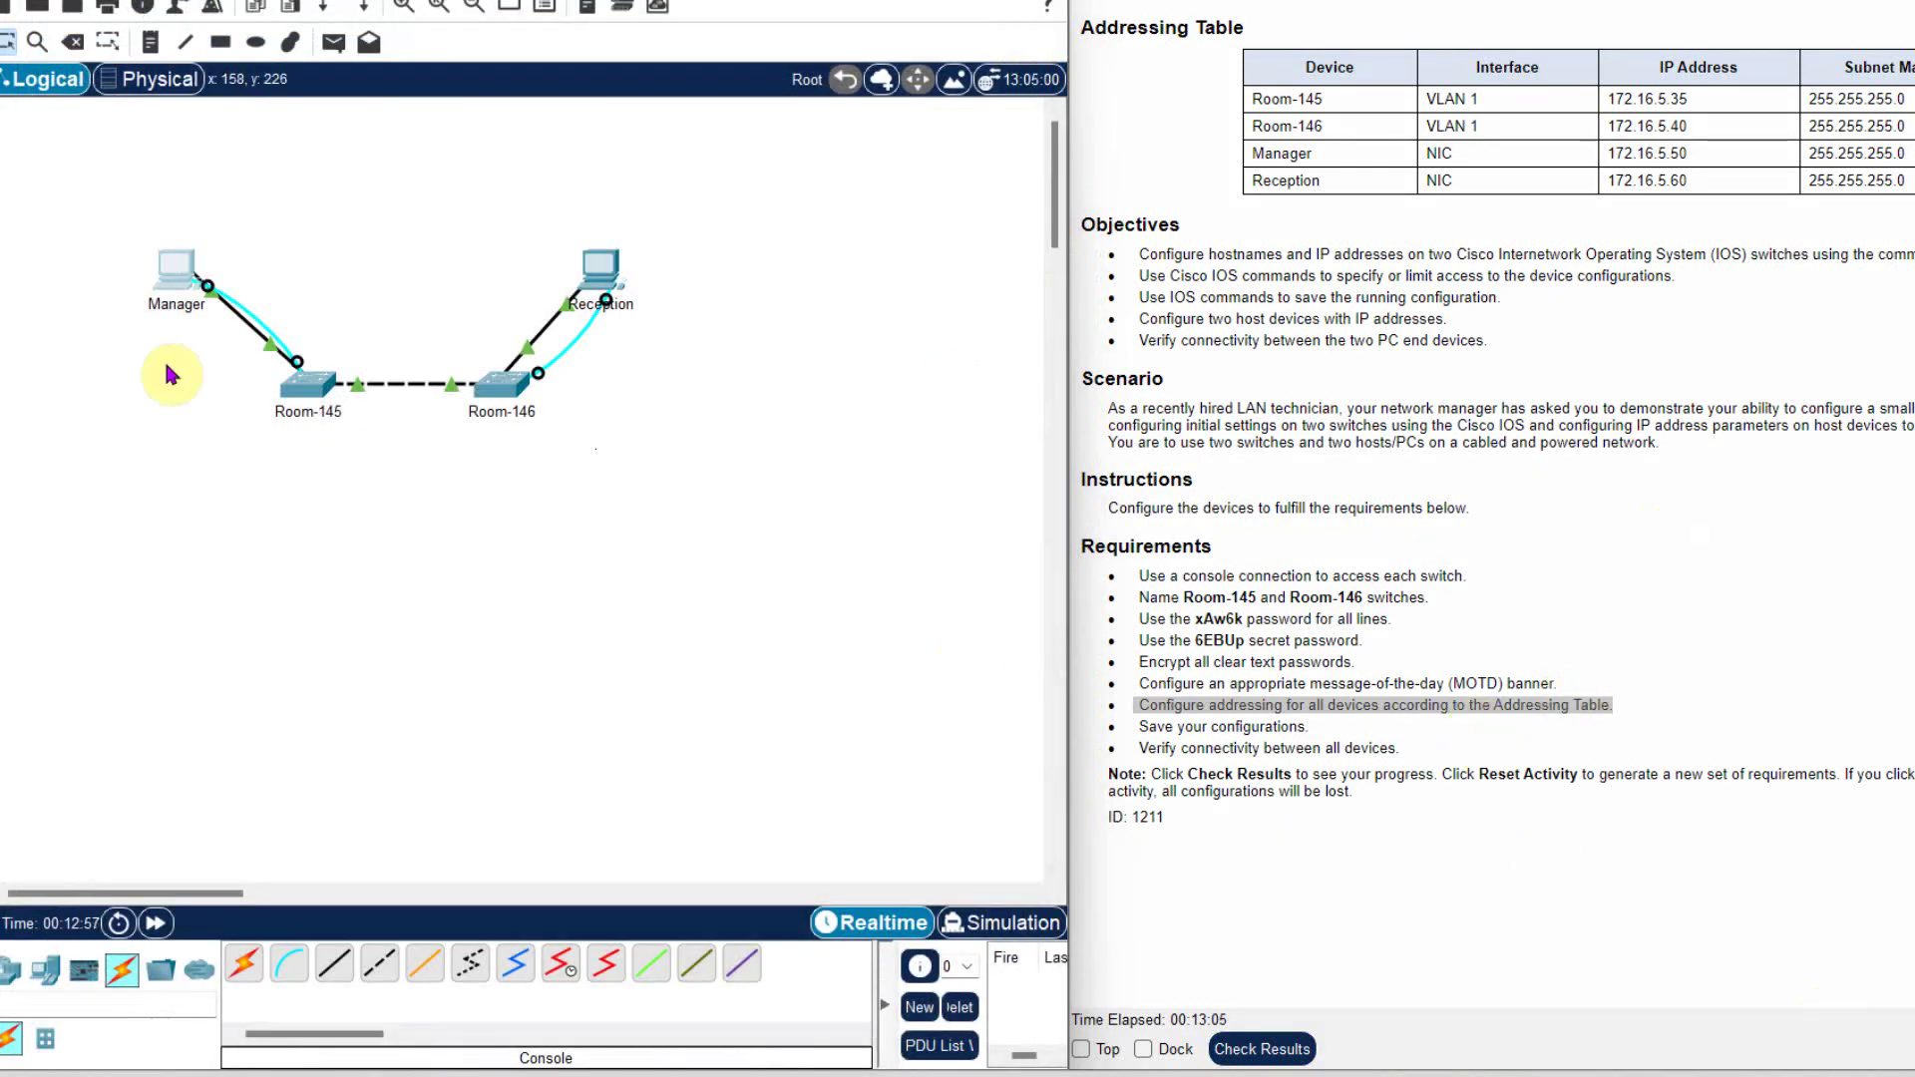
- Check the activity results and view the Assessment Items breakdown
left_click(1262, 1048)
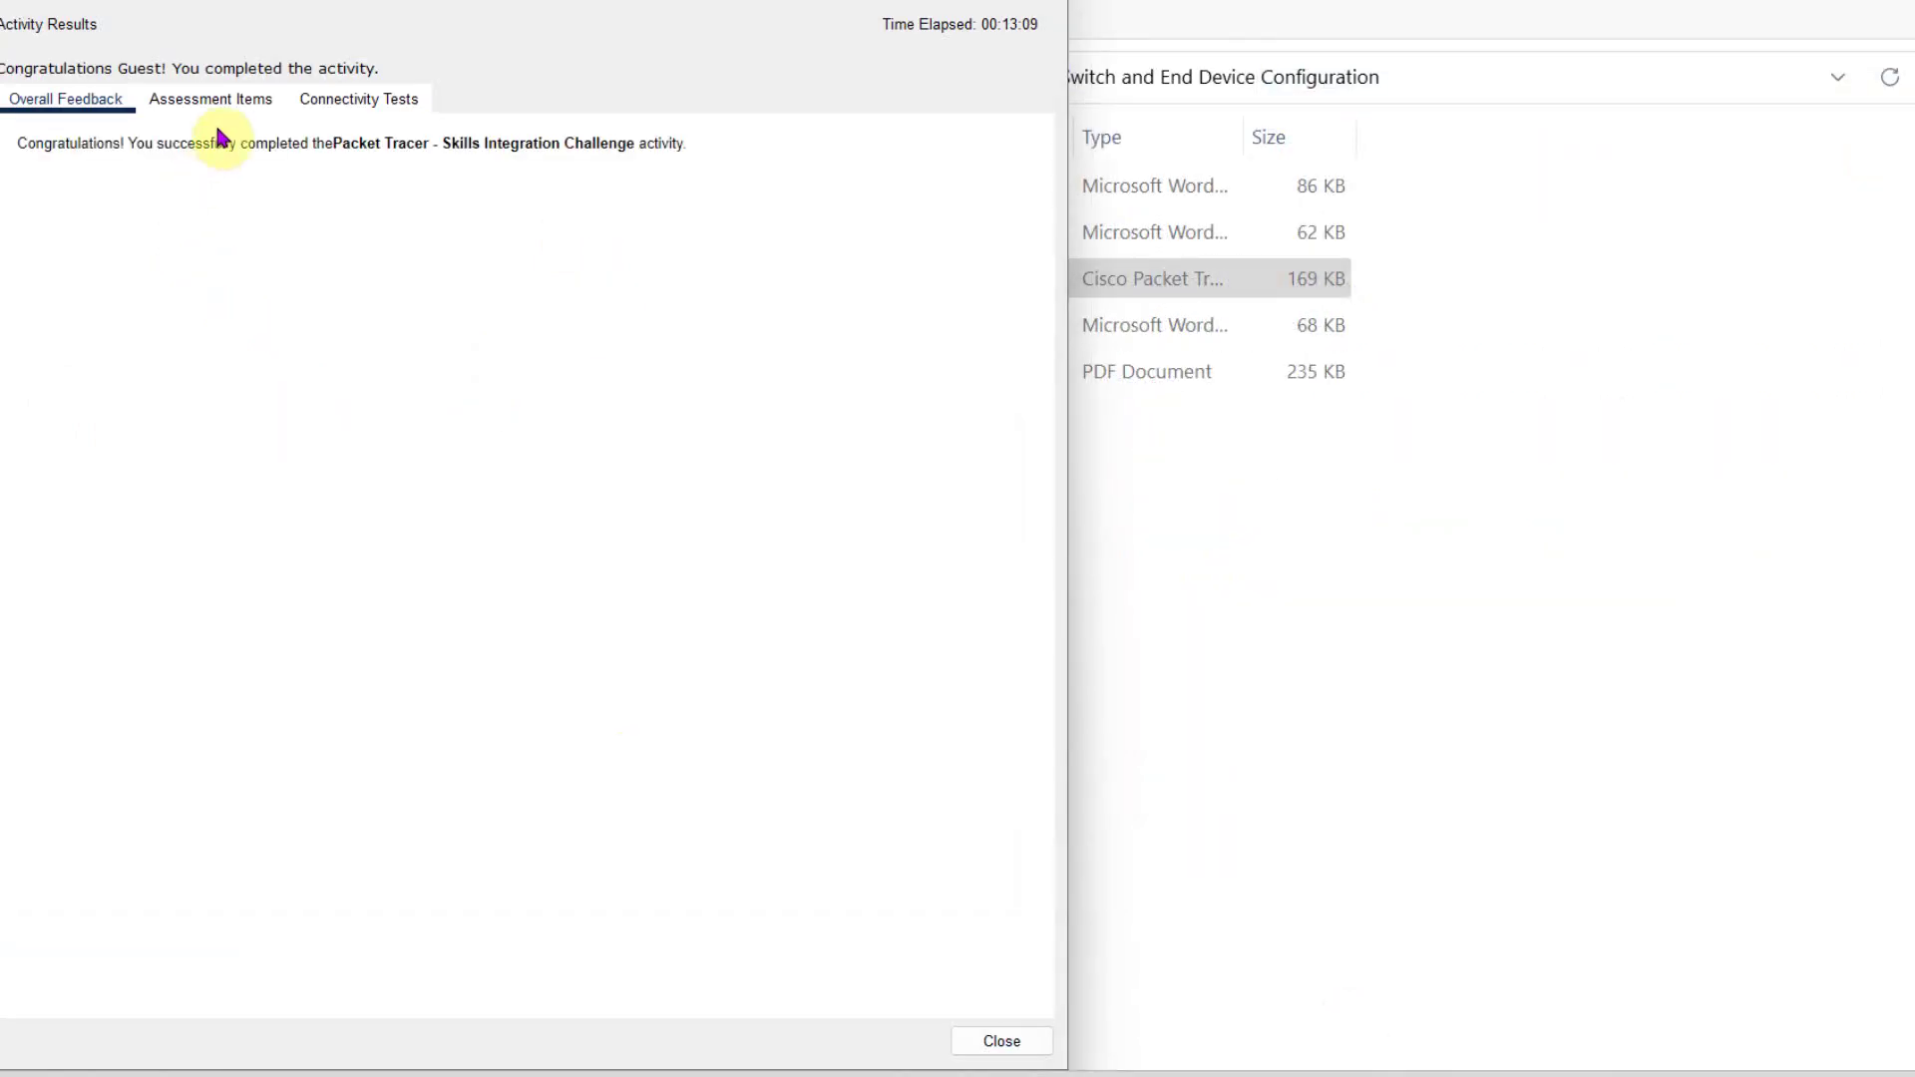
left_click(213, 99)
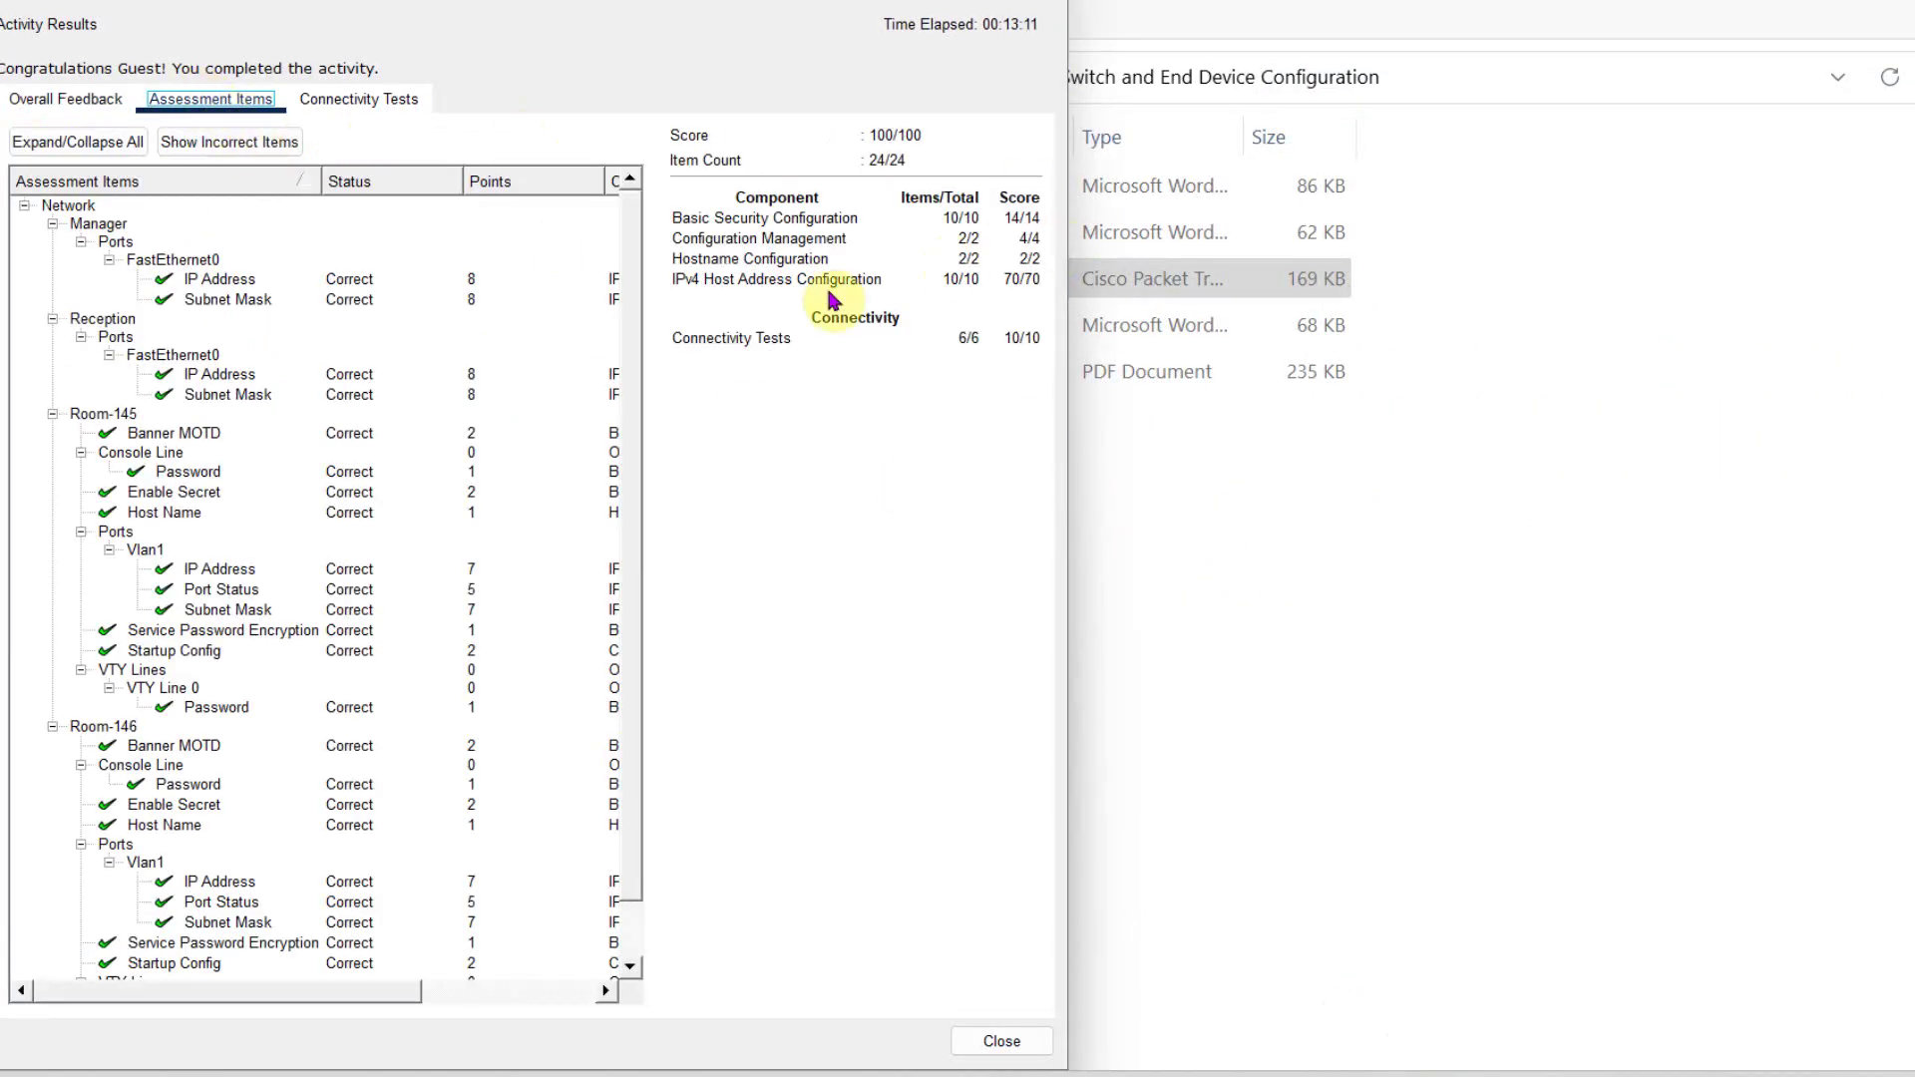